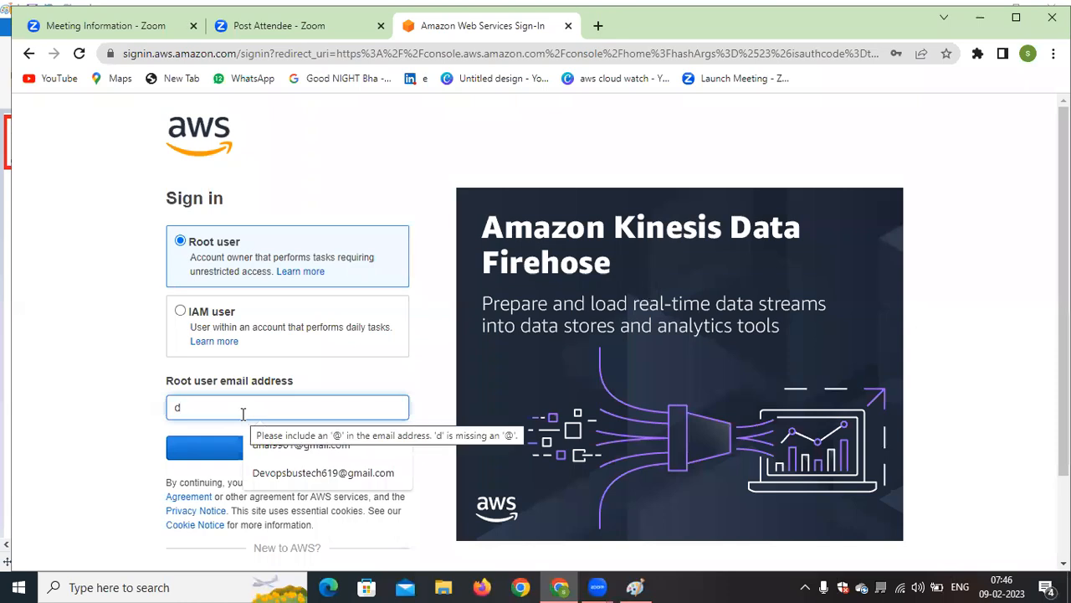
Sign in to AWS as root user with the saved account e-mail and enter the account password
left_click(258, 444)
left_click(259, 446)
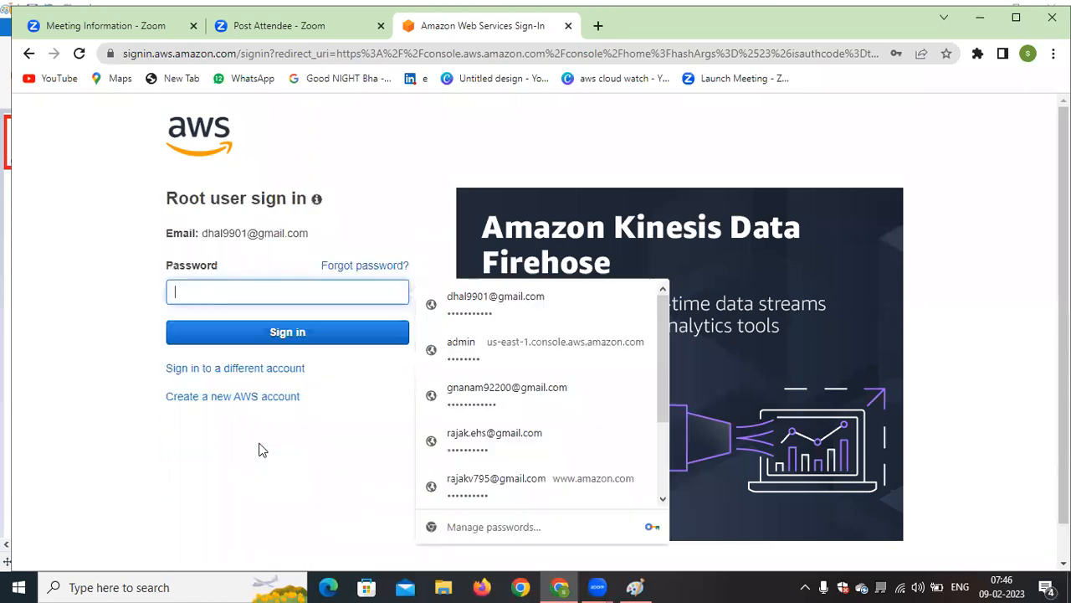
type("•••••••••••")
key("Return")
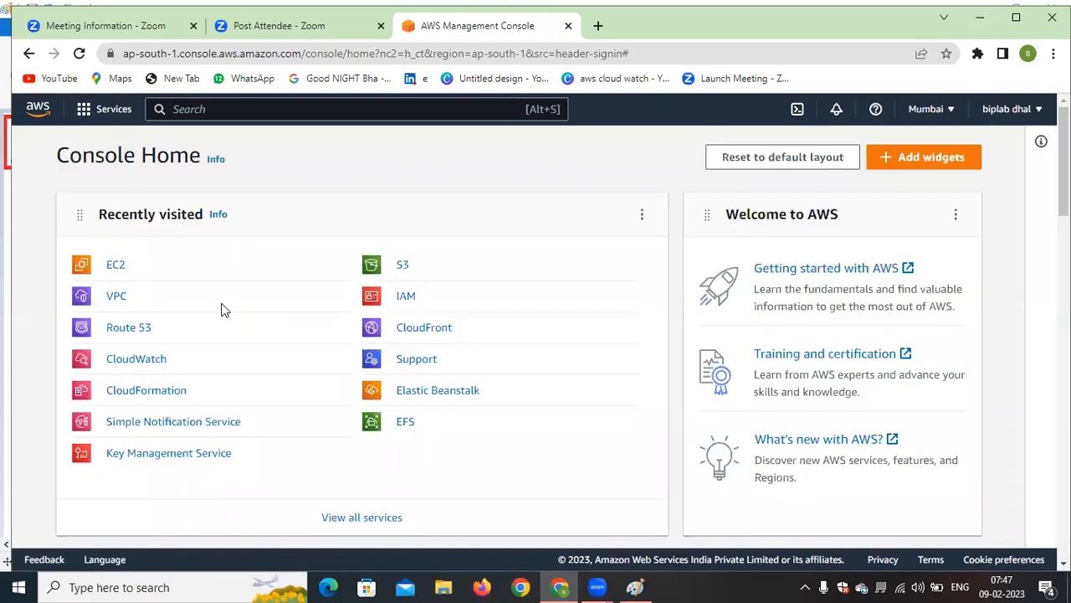
Open the EC2 service and view its list of instance types
left_click(120, 266)
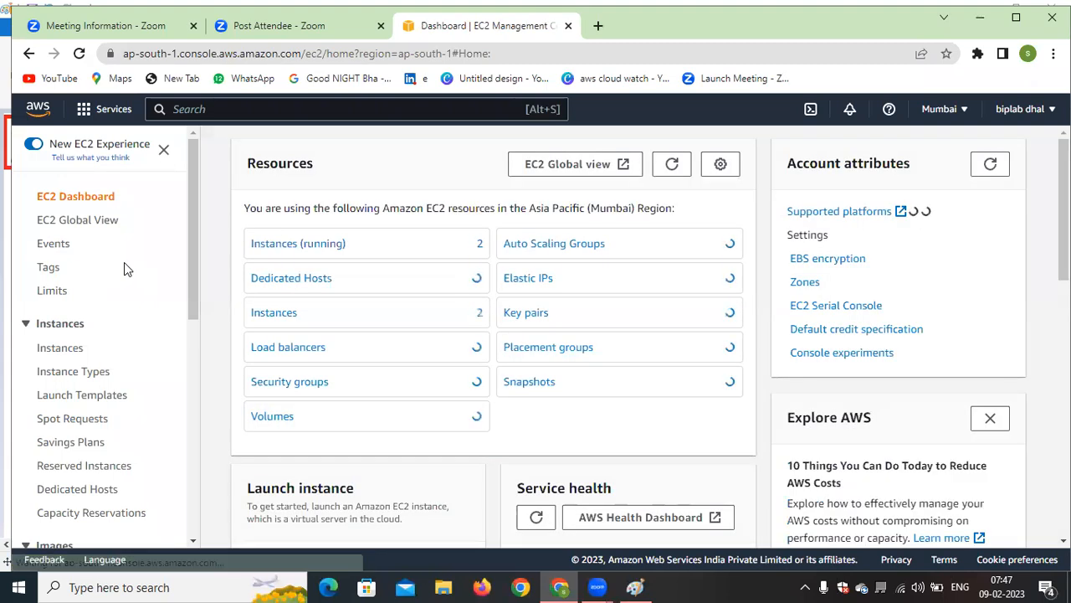
left_click_drag(188, 255, 193, 290)
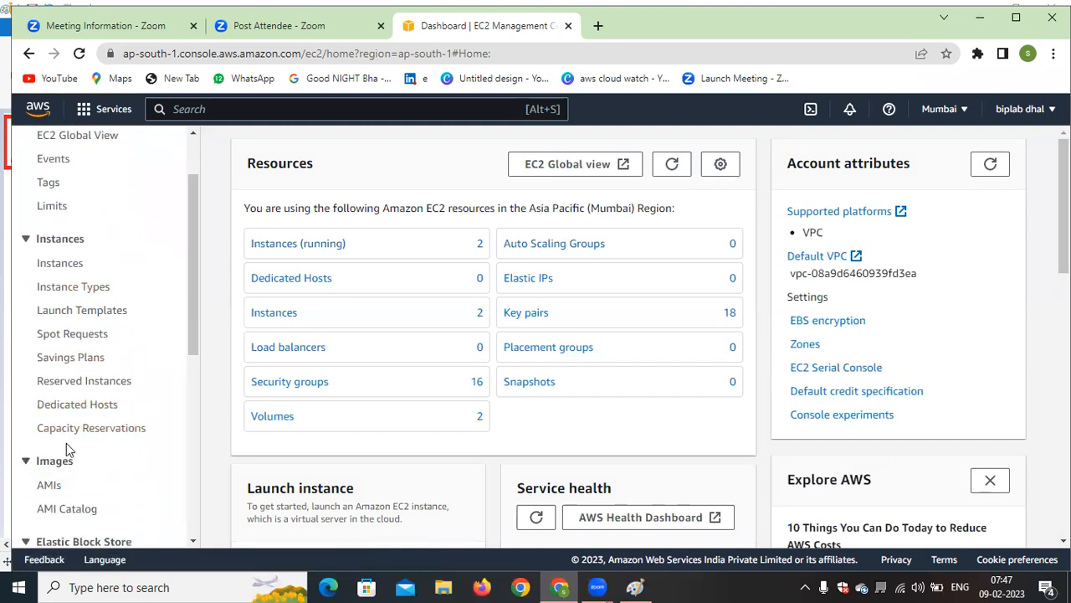
left_click(76, 290)
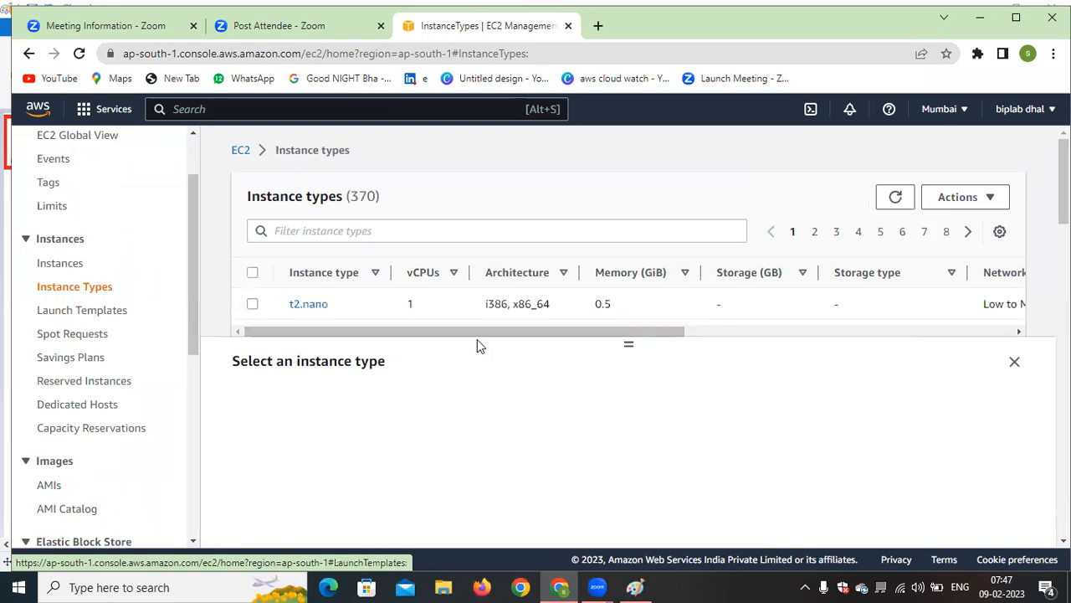
left_click_drag(495, 331, 442, 342)
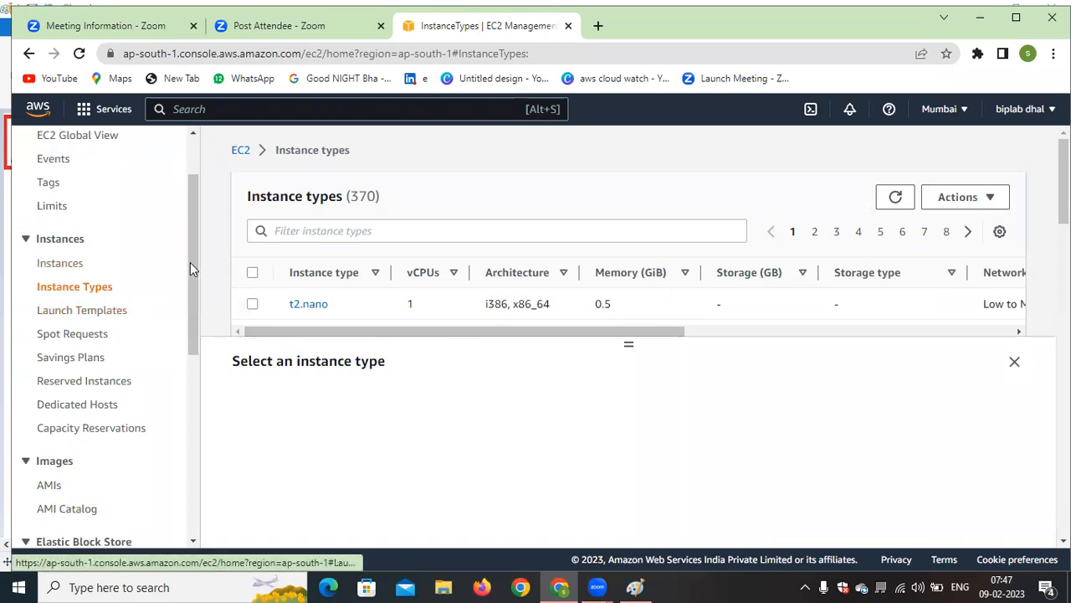
scroll(190, 258, "up", 1)
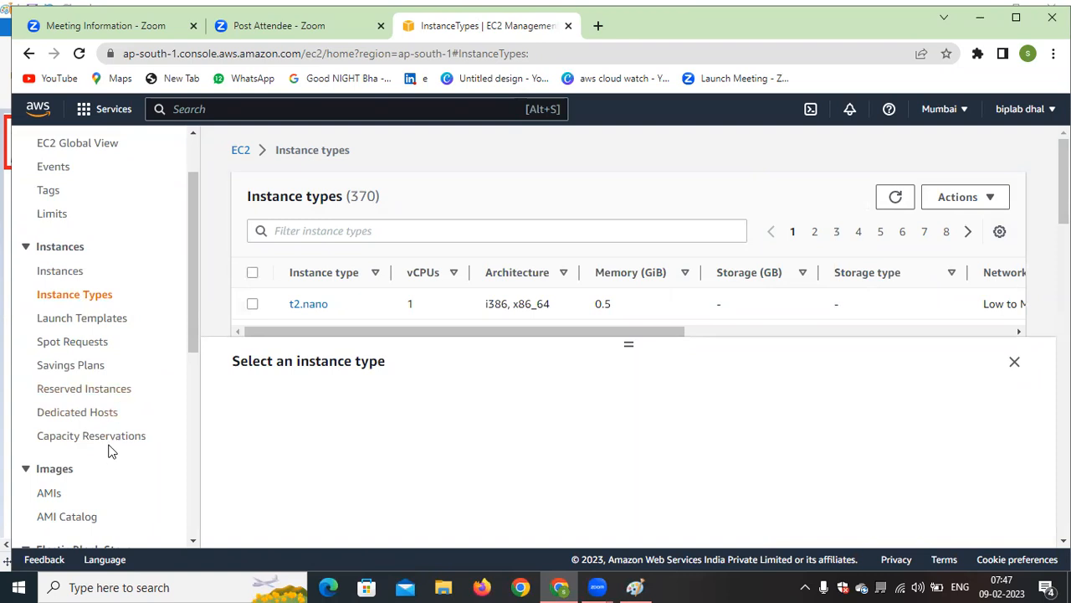
Open the EC2 instances list, select all instances and view the available instance state actions
left_click(55, 278)
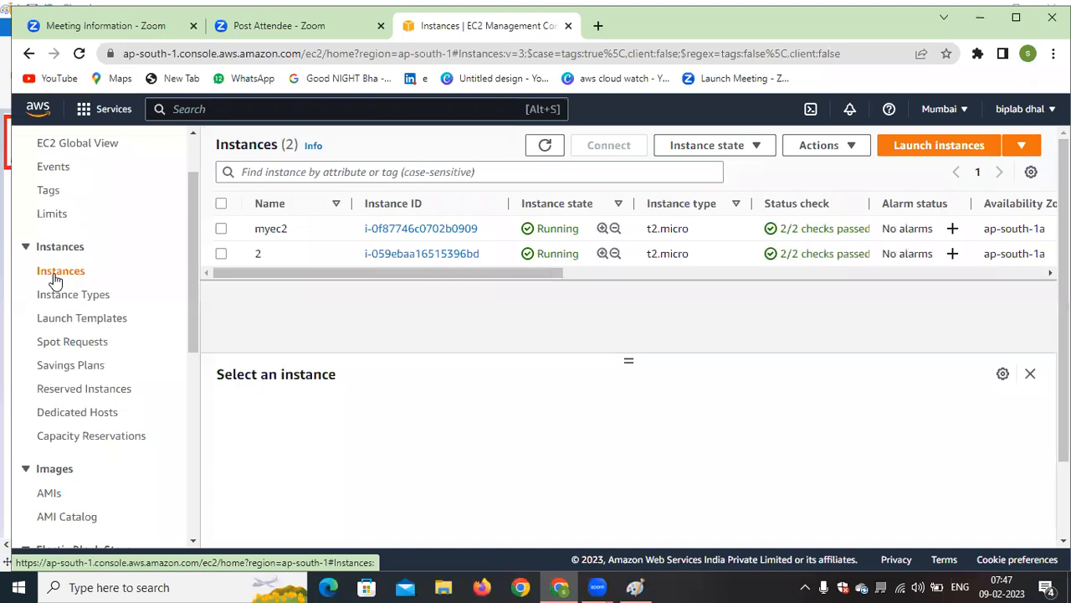
left_click_drag(535, 273, 198, 319)
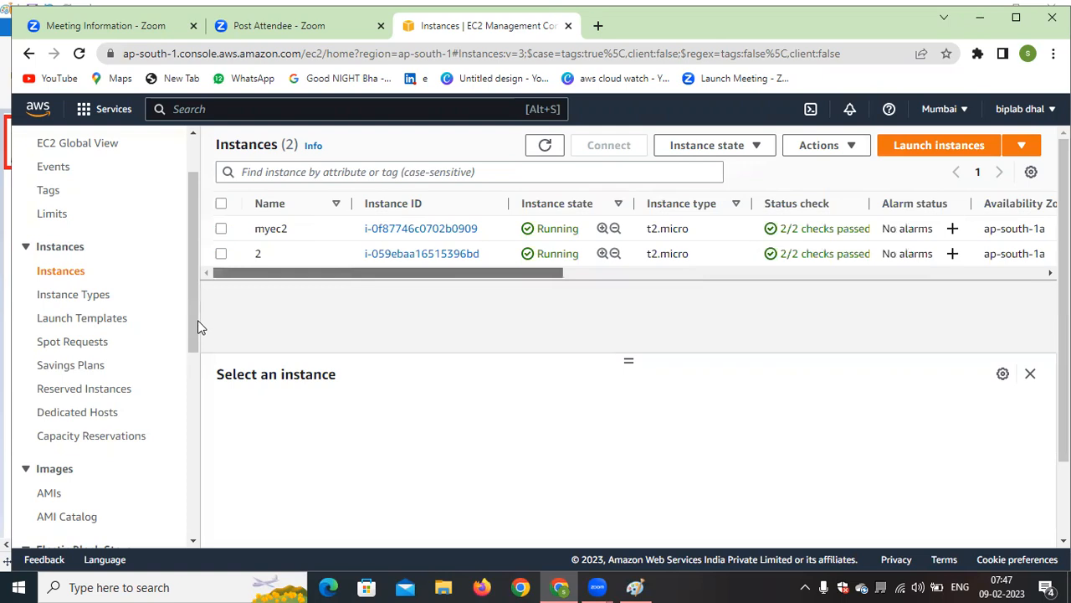
left_click(221, 203)
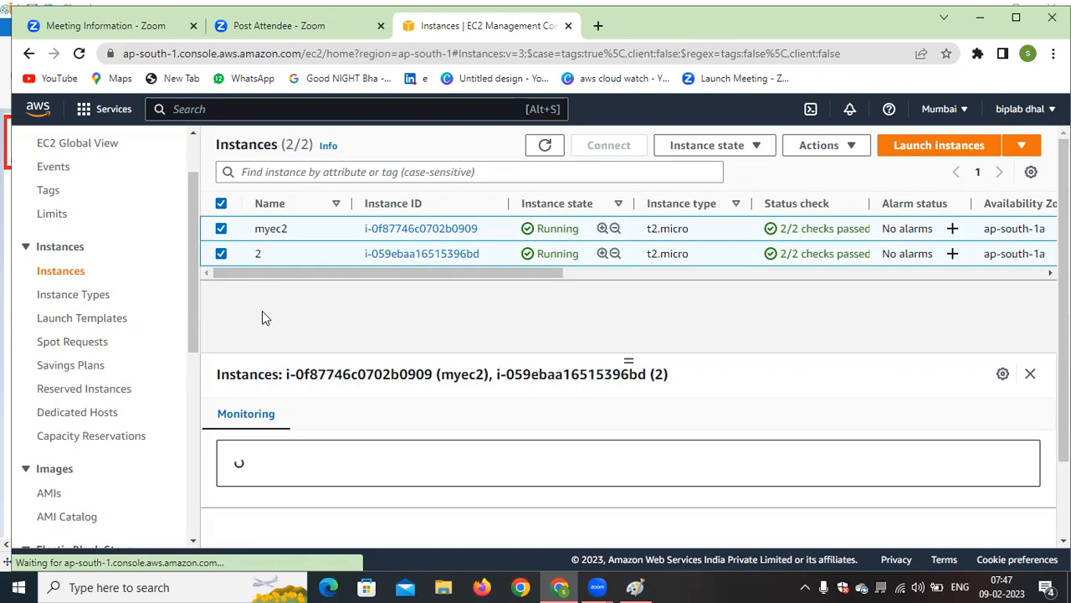
left_click(749, 151)
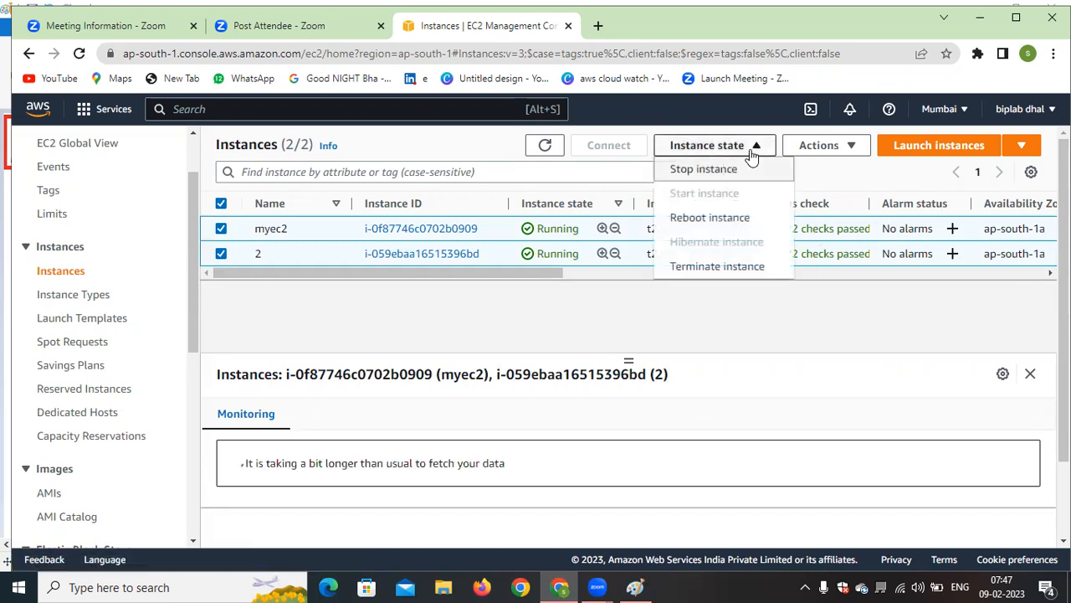
left_click(770, 324)
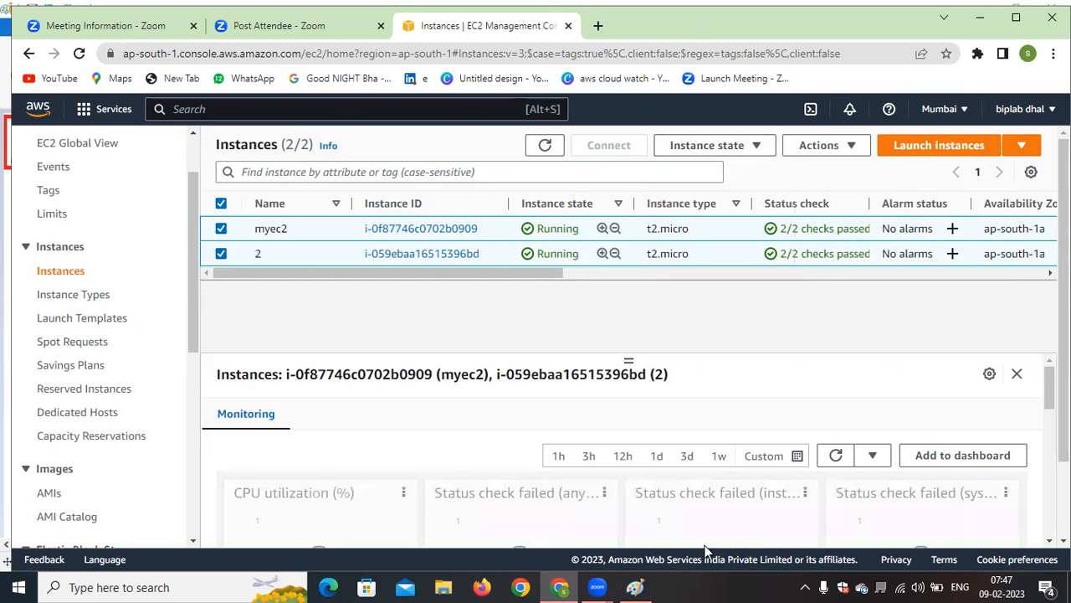
Switch to Paint, mark the tata and wpro boxes with yellow ticks, and return to the EC2 console in Chrome
left_click(635, 586)
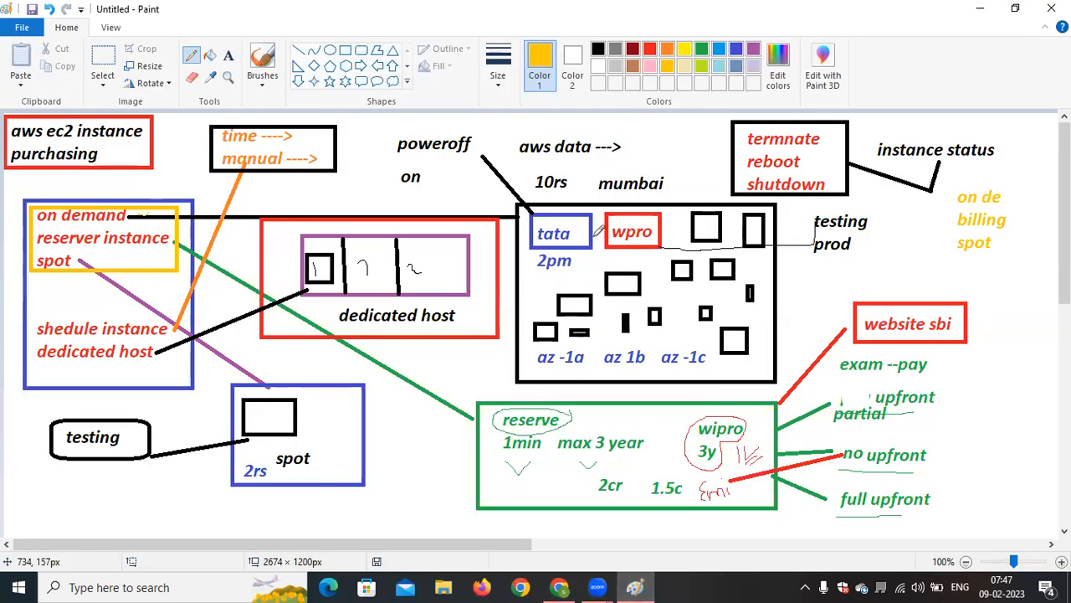
left_click_drag(573, 227, 592, 219)
left_click(562, 587)
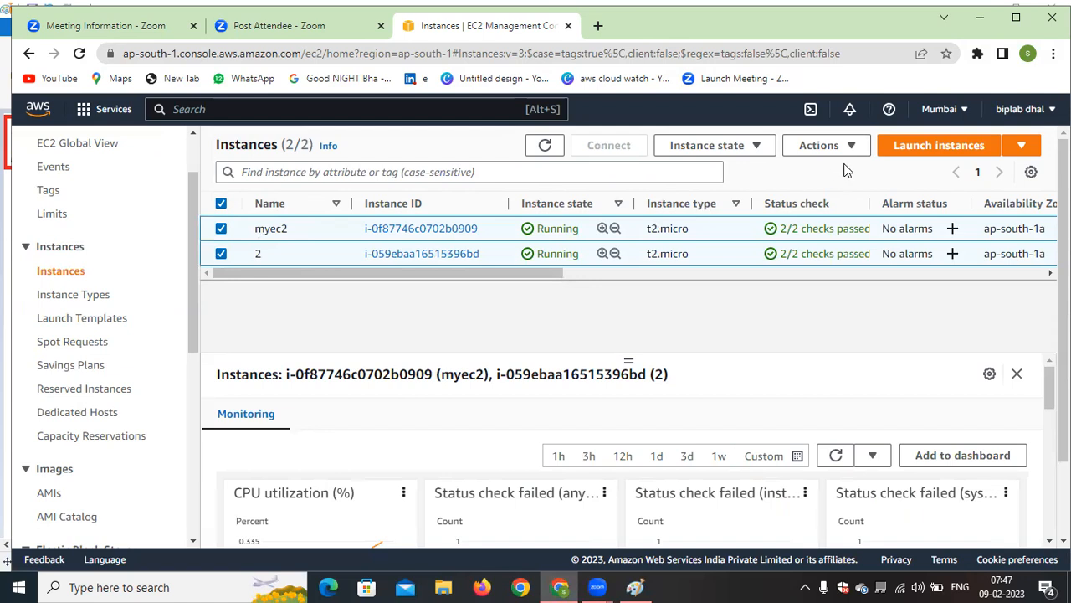
Examine the remaining columns of the instances table and the state actions for the selected instances
left_click_drag(533, 274, 622, 273)
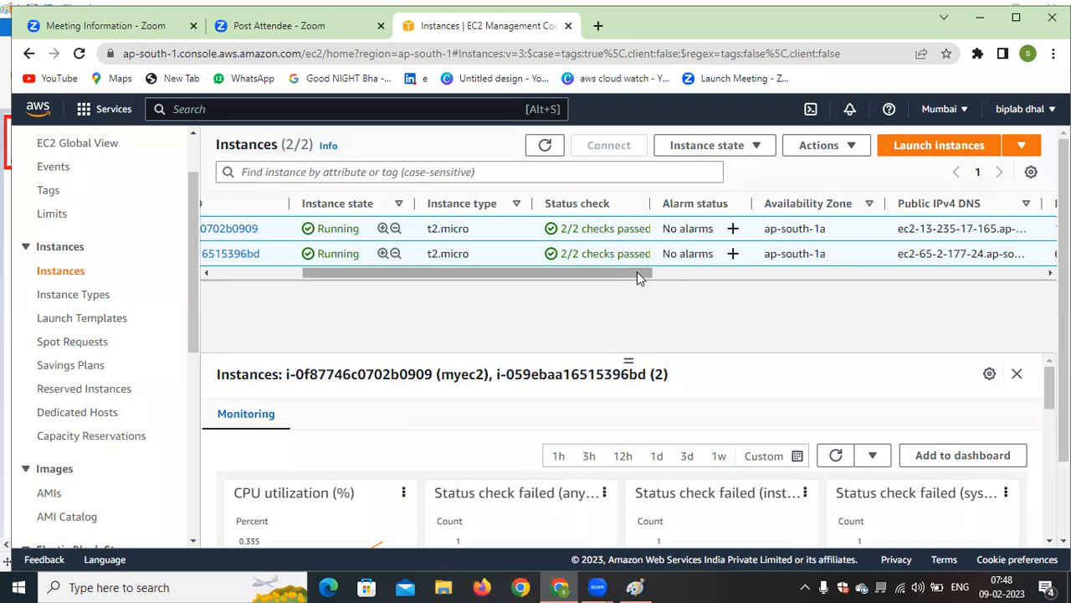
left_click_drag(640, 273, 428, 291)
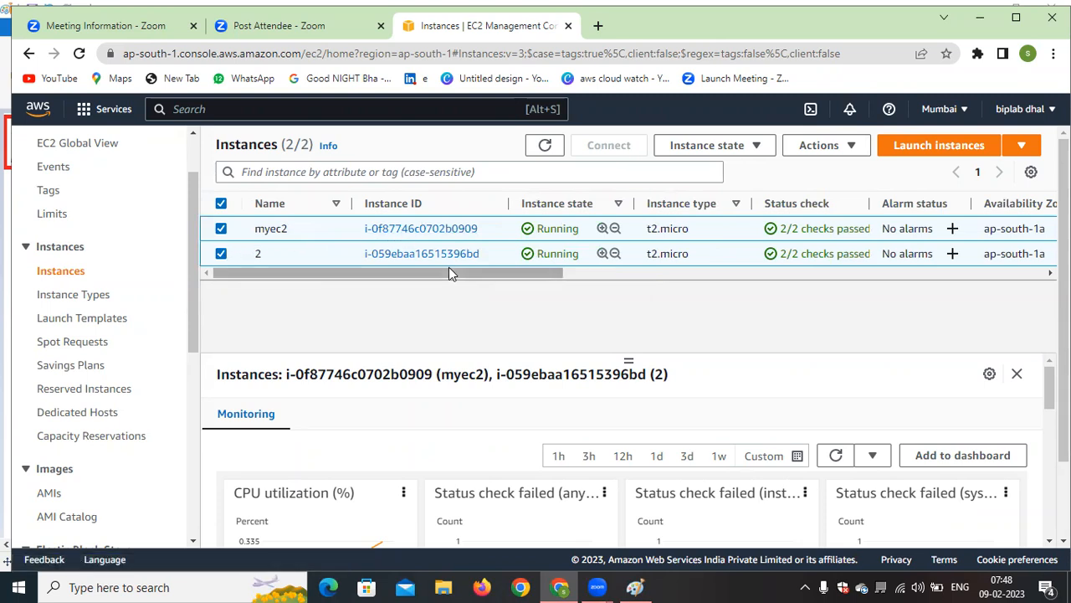
left_click(746, 149)
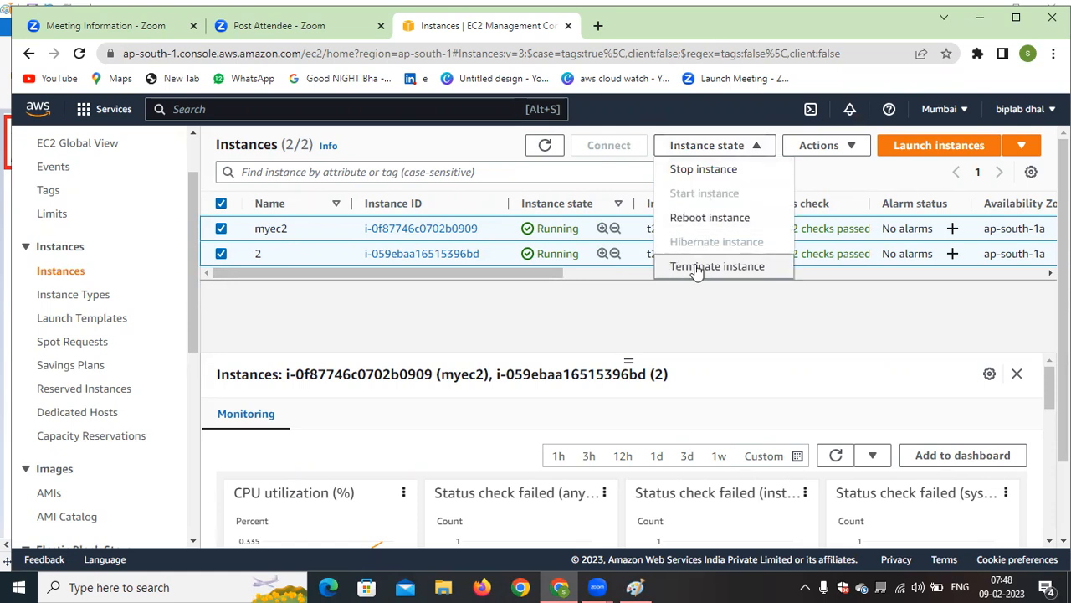
left_click(702, 326)
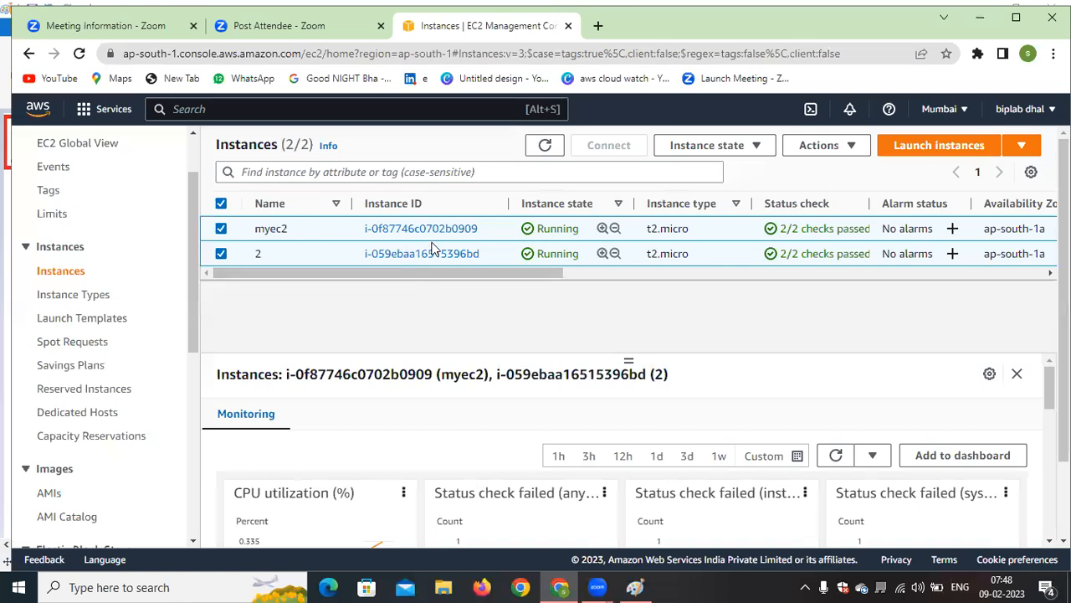
Collapse the selected instances' details pane and open the status checks of the myec2 instance
left_click_drag(480, 230, 366, 229)
left_click(559, 328)
left_click(1017, 373)
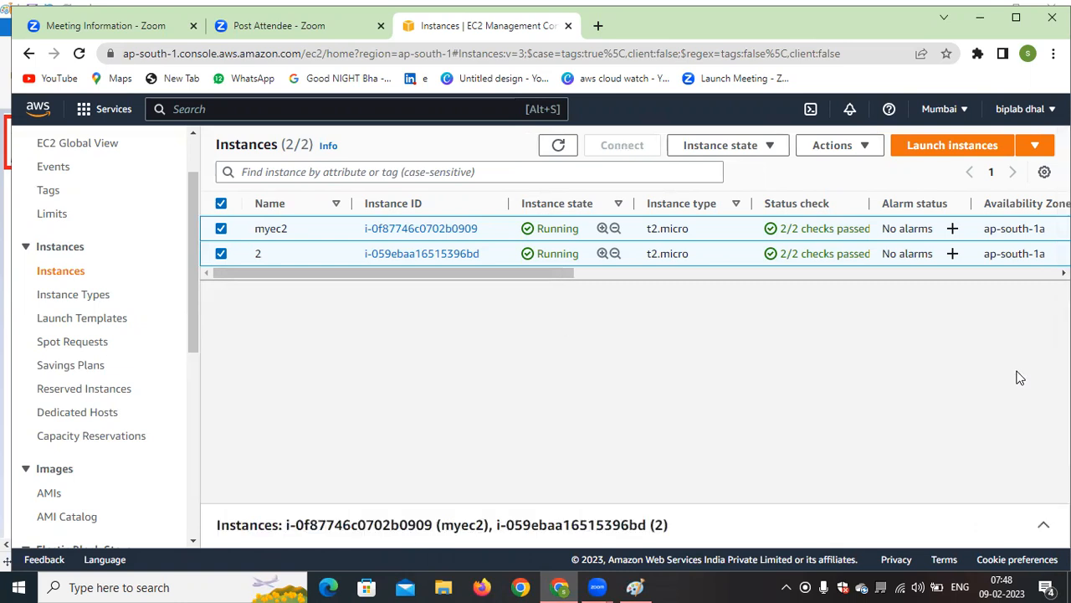
left_click(427, 231)
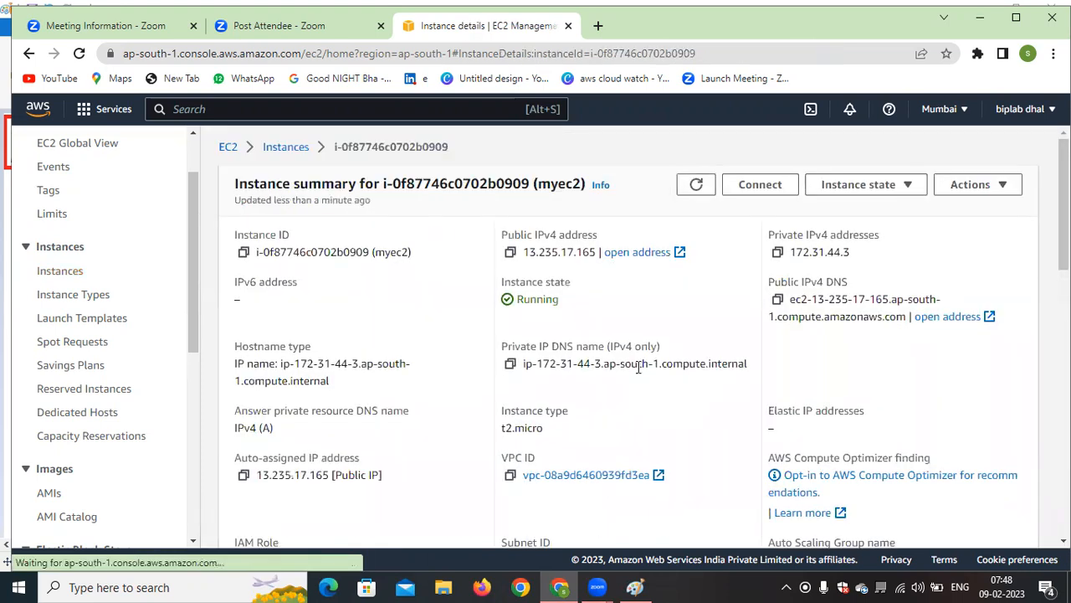
scroll(639, 368, "down", 6)
scroll(639, 373, "up", 2)
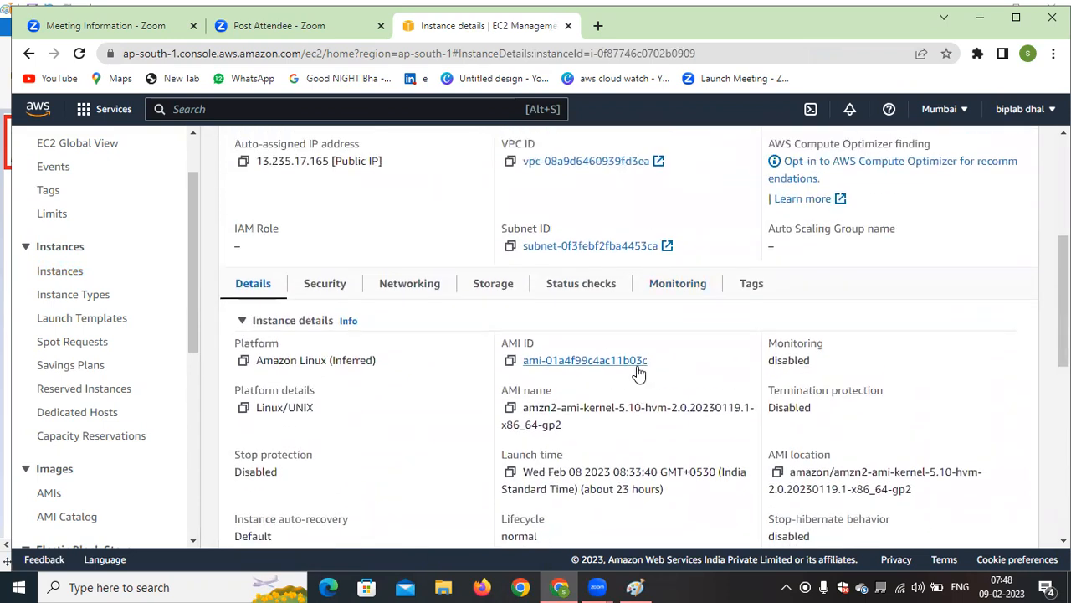
left_click(589, 291)
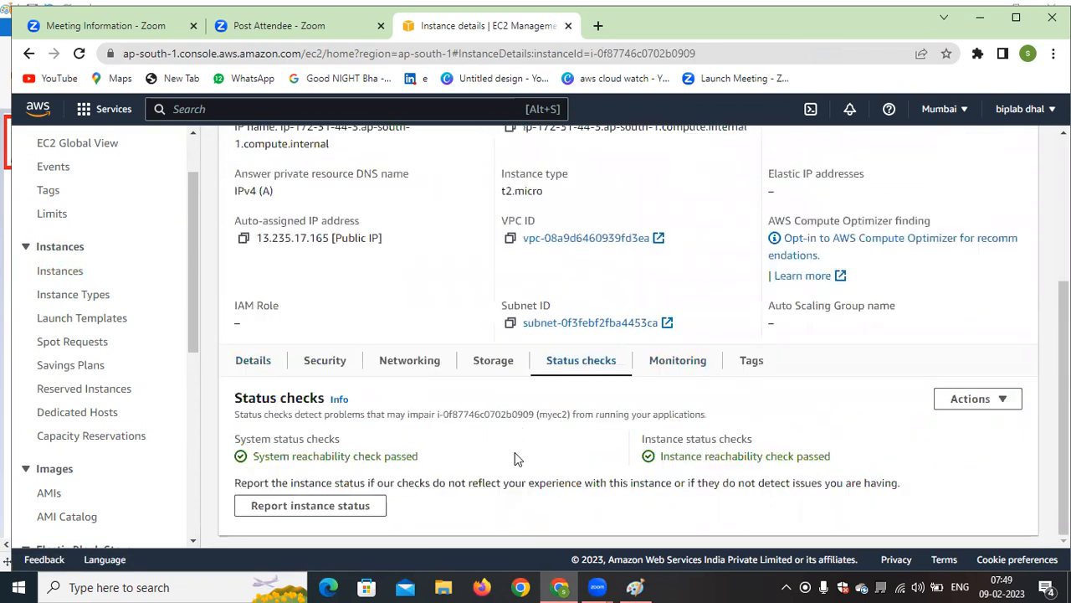
Examine the system status checks and instance status checks of the myec2 instance
left_click_drag(233, 439, 348, 443)
left_click_drag(797, 439, 636, 436)
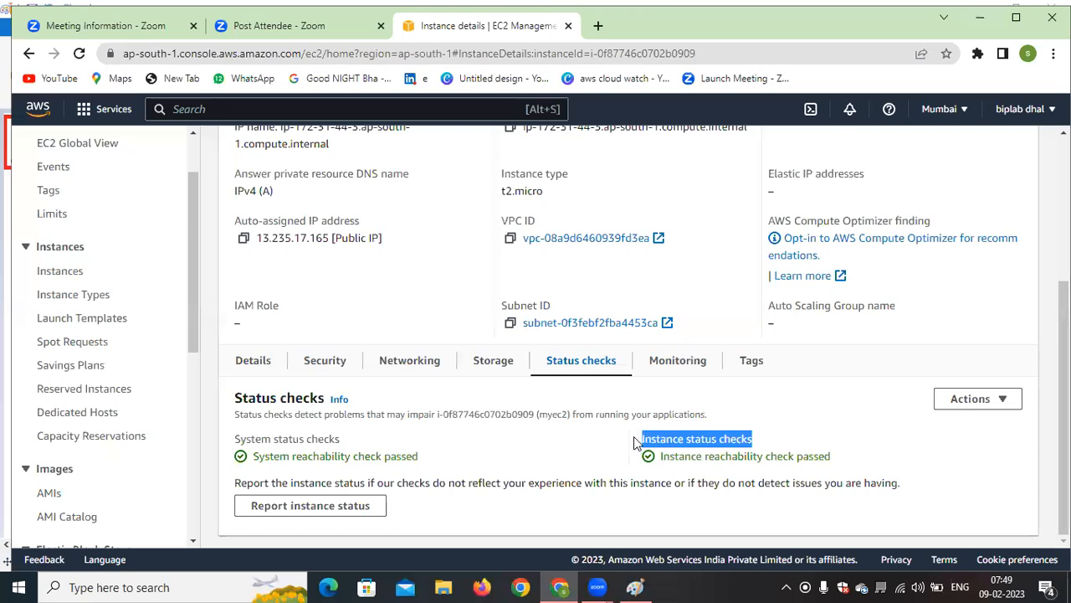
left_click(818, 428)
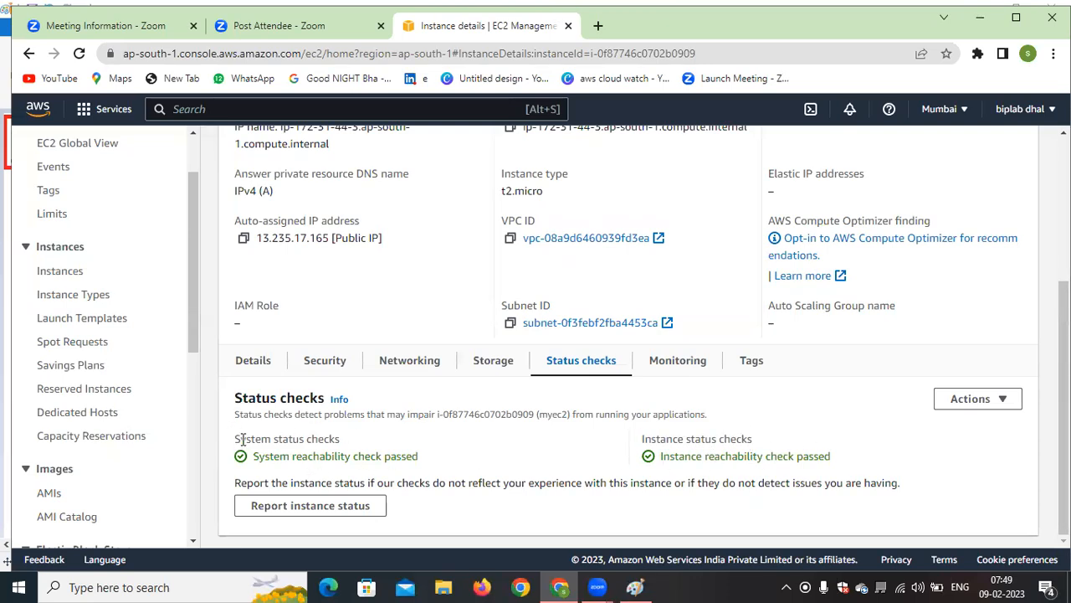
left_click_drag(770, 439, 636, 439)
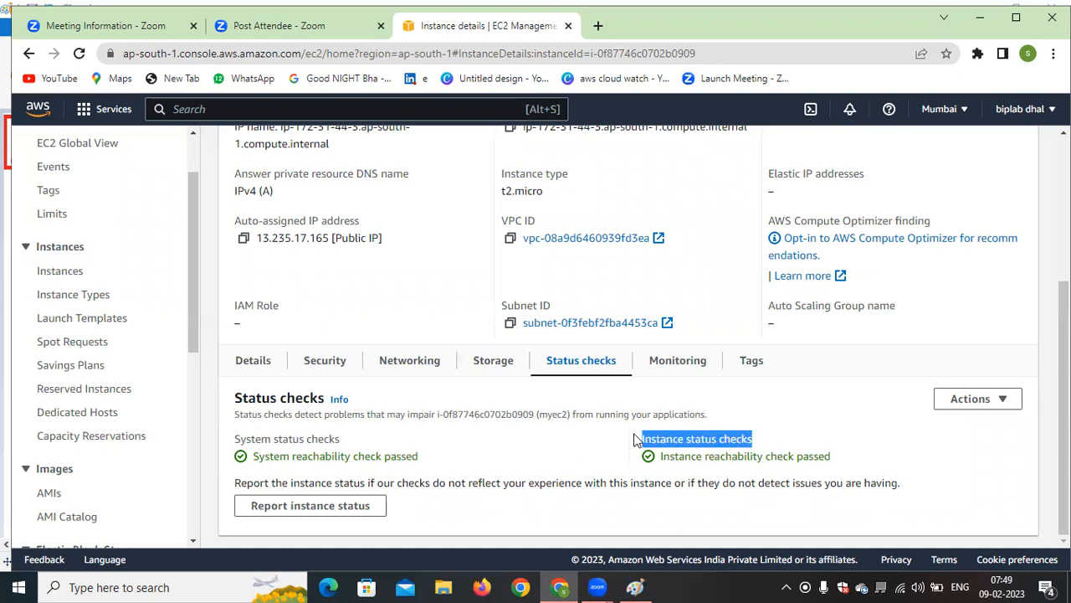
scroll(800, 450, "down", 1)
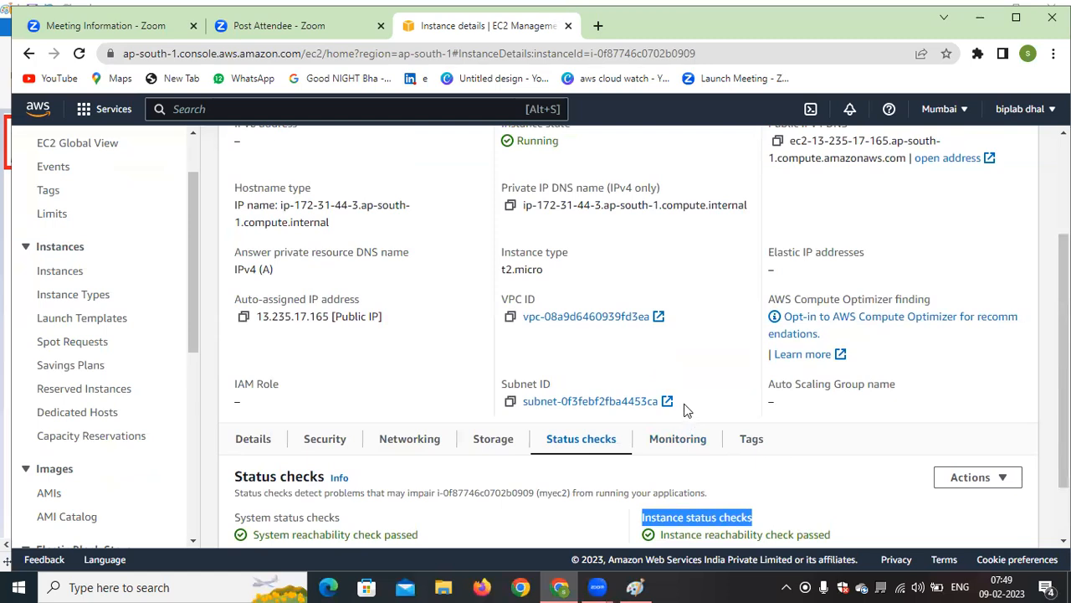
left_click(796, 506)
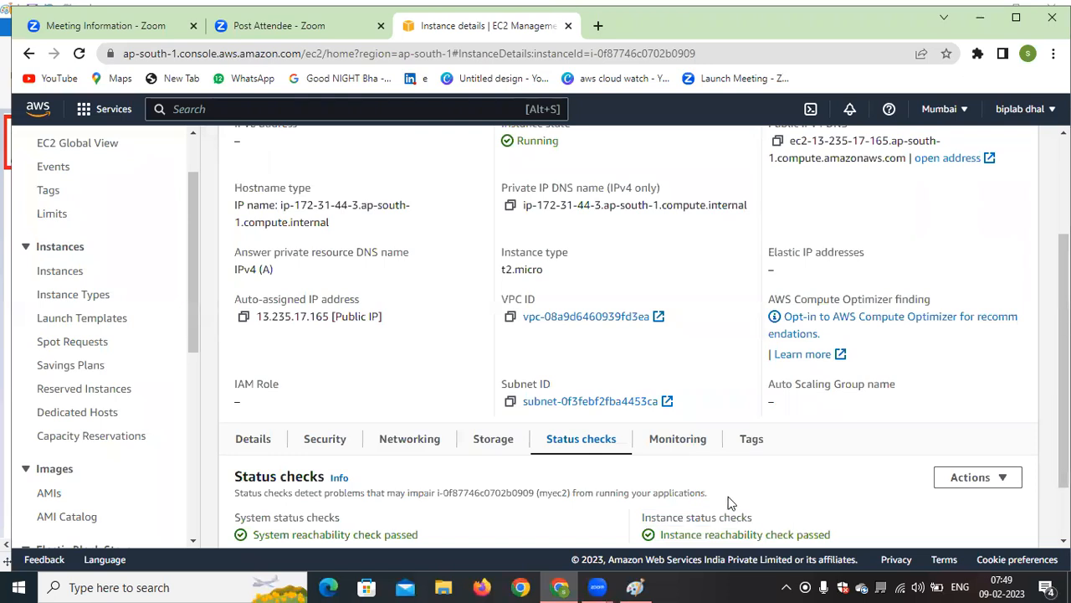
scroll(729, 502, "up", 3)
Switch to Paint, circle the "instance status" label in yellow, and return to the EC2 console in Chrome
key("alt+Tab")
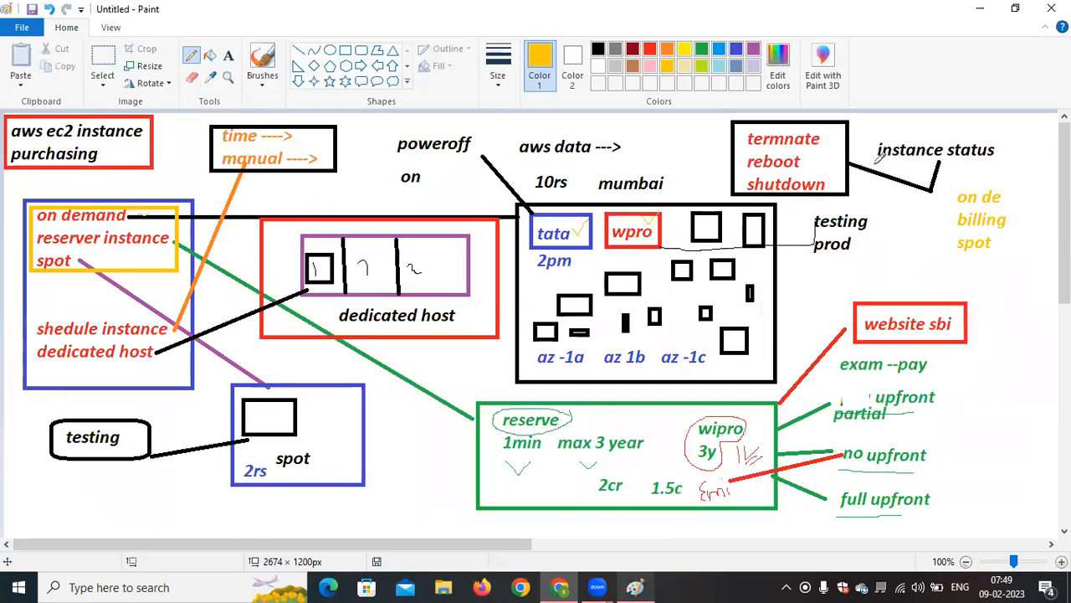
mouse_move(877, 138)
left_mouse_down()
mouse_move(872, 157)
mouse_move(1019, 170)
mouse_move(958, 122)
mouse_move(903, 131)
left_mouse_up()
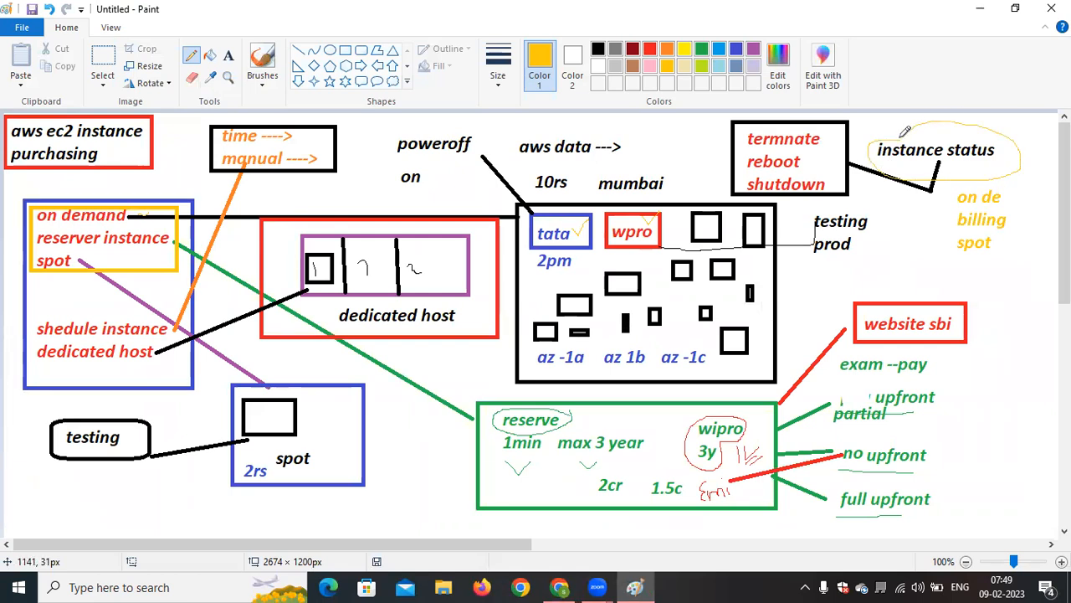
left_click(559, 587)
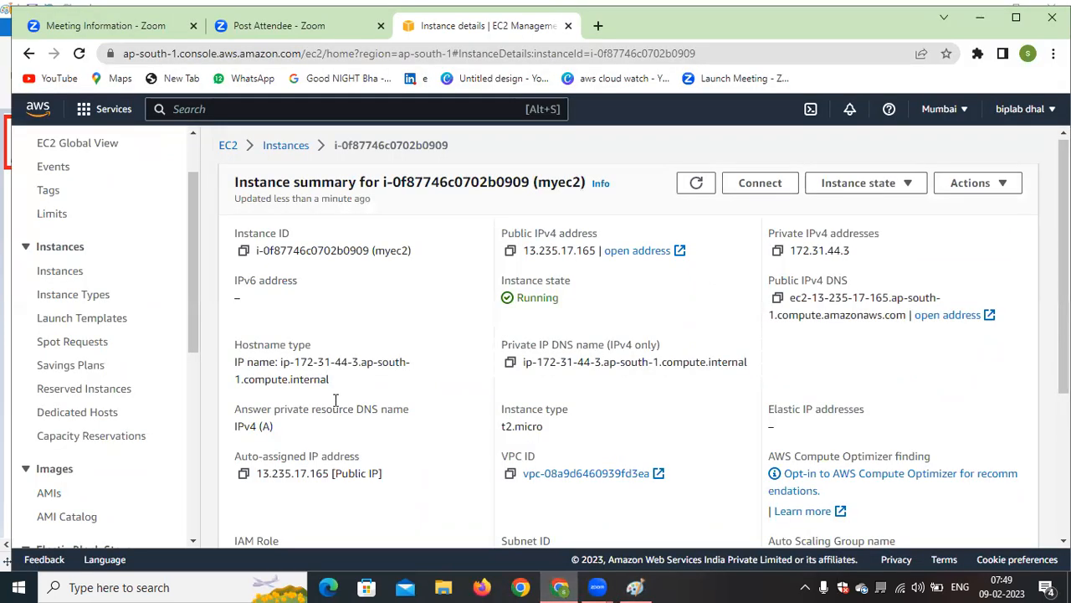
Terminate both the myec2 and 2 instances from the EC2 instances list and confirm the termination
left_click(80, 270)
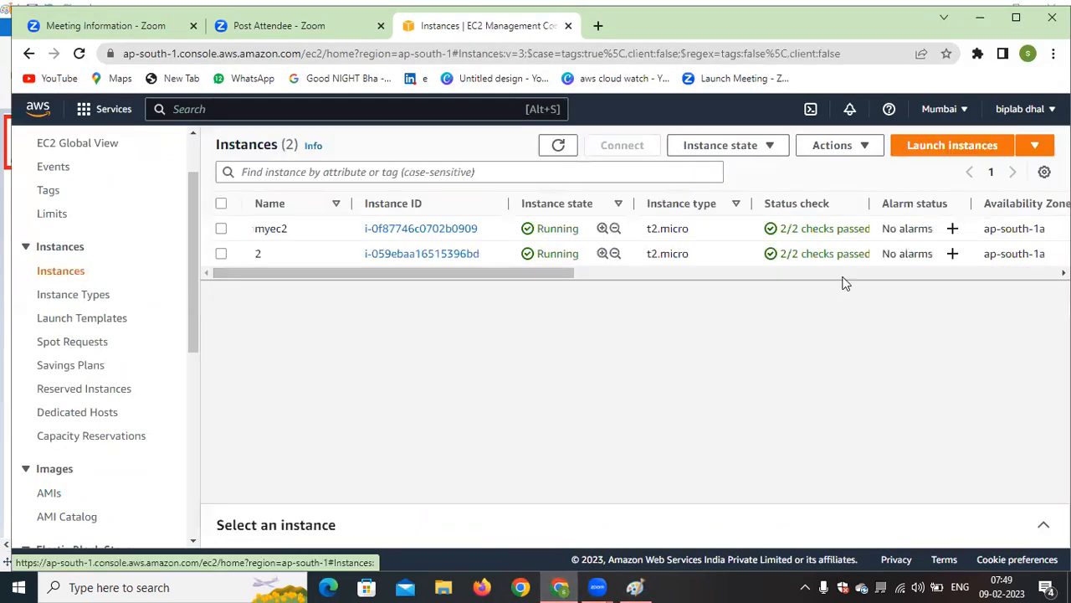
left_click(221, 204)
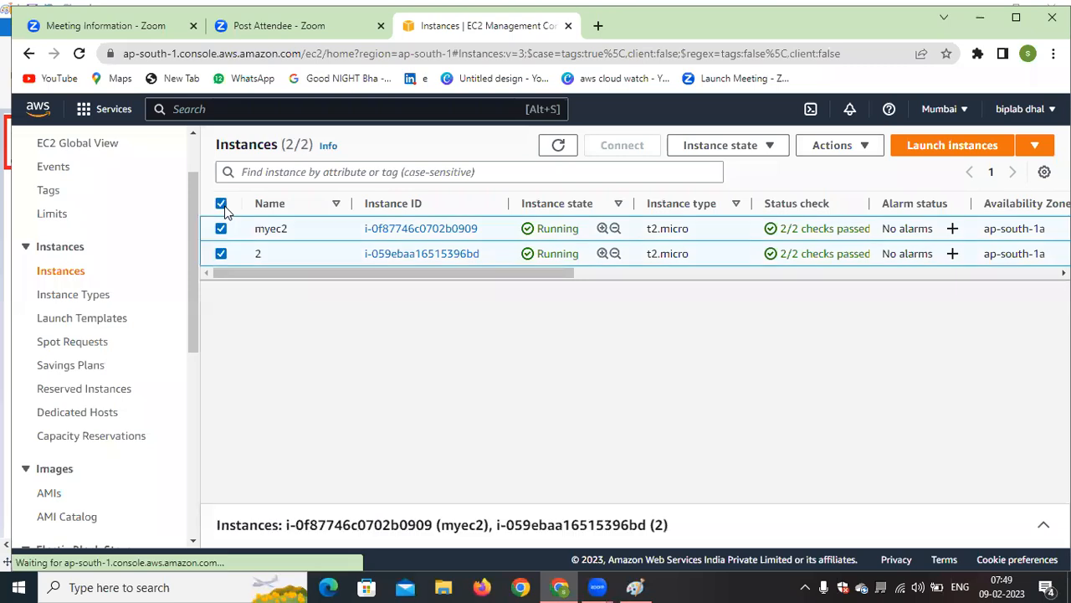
left_click(757, 146)
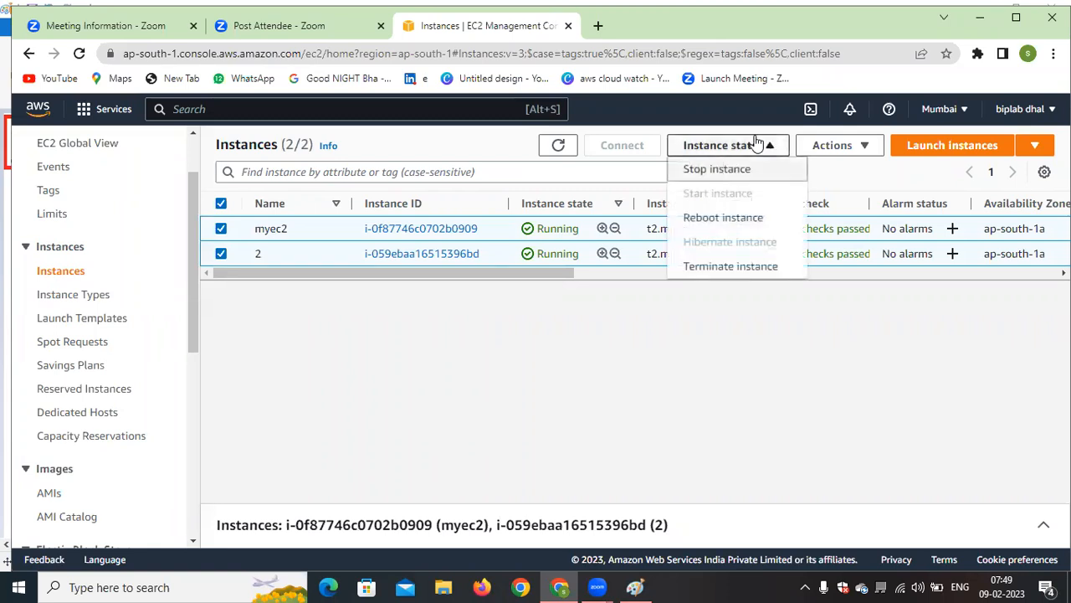
left_click(728, 268)
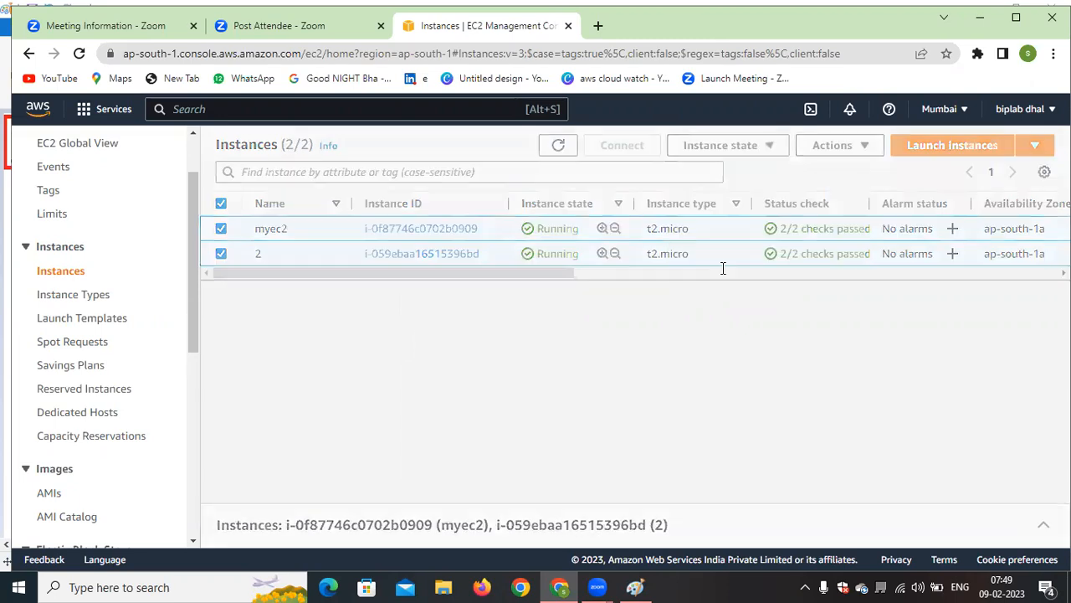
left_click(812, 456)
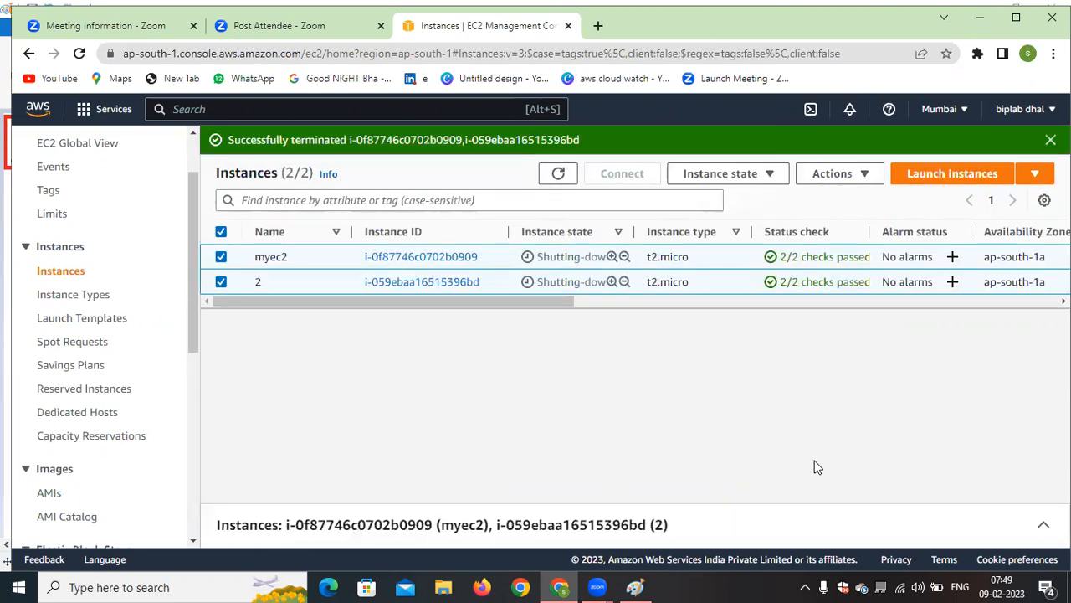
Refresh the EC2 instances list several times to check the state of the two terminated instances
left_click(569, 173)
left_click(569, 174)
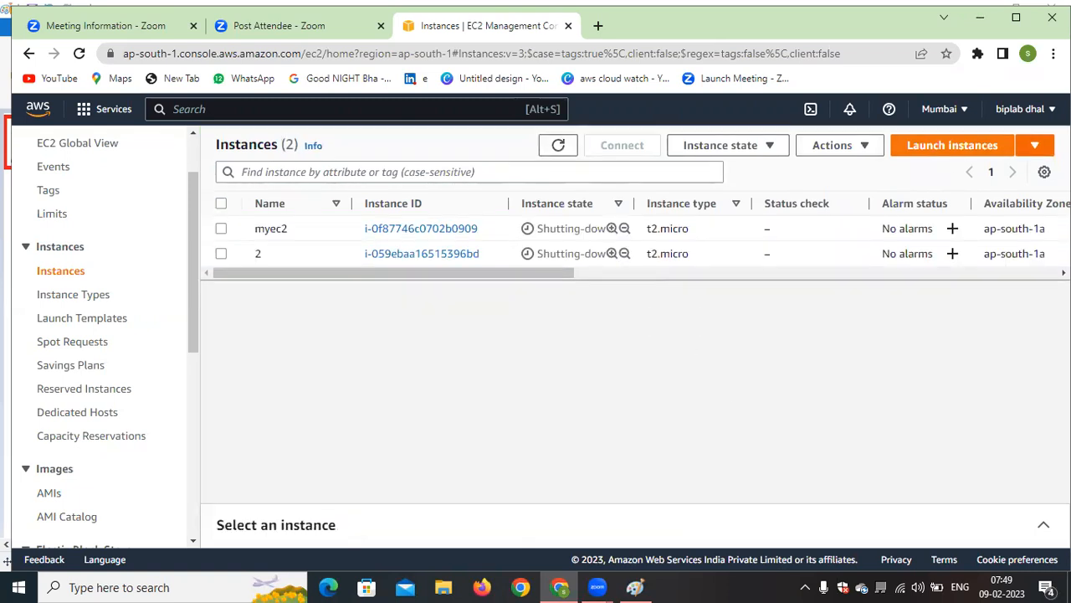
left_click(569, 145)
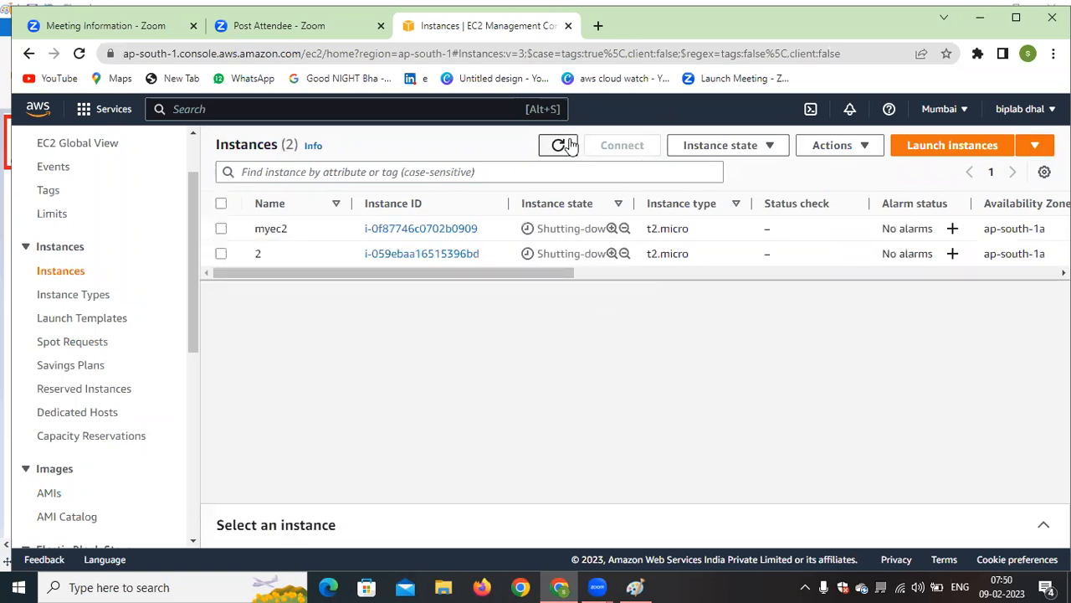
left_click(569, 145)
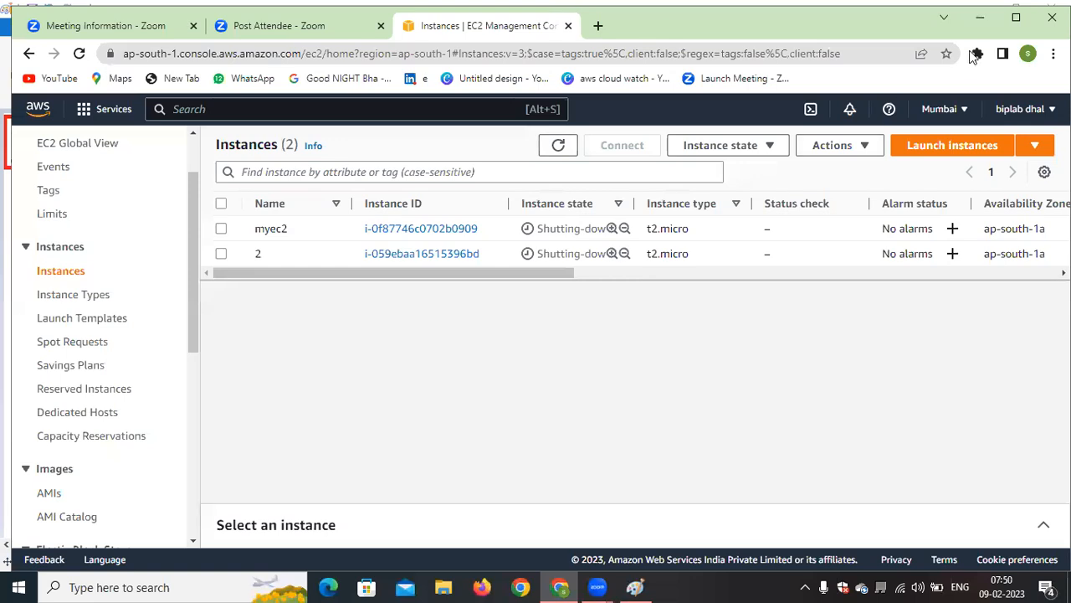
Check the purchasing notes in Paint, return to the EC2 console in Chrome, and open a new Spot Instances request
left_click(980, 17)
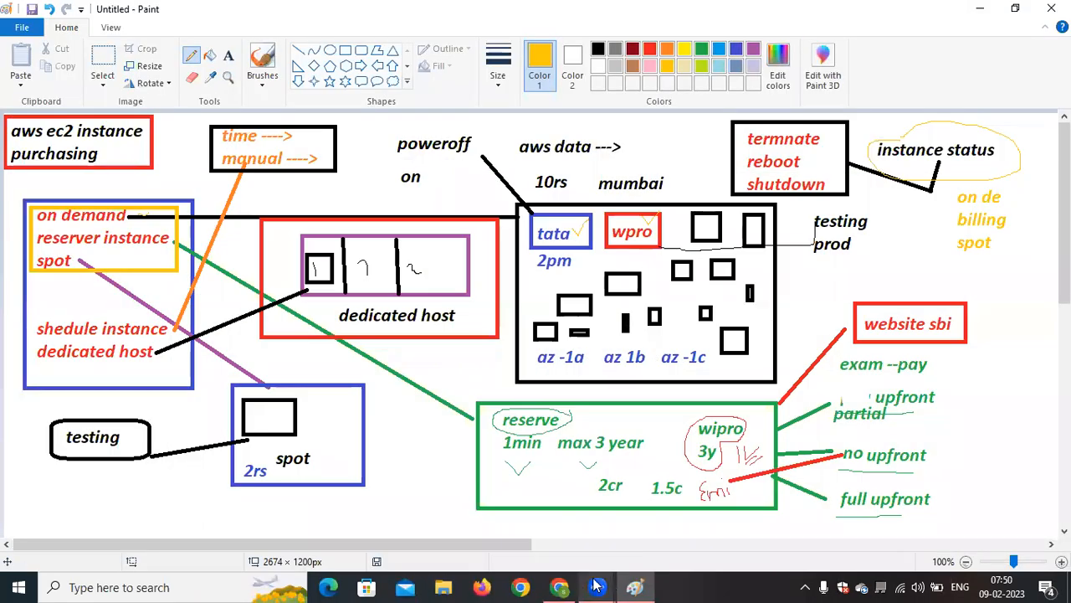
left_click(546, 585)
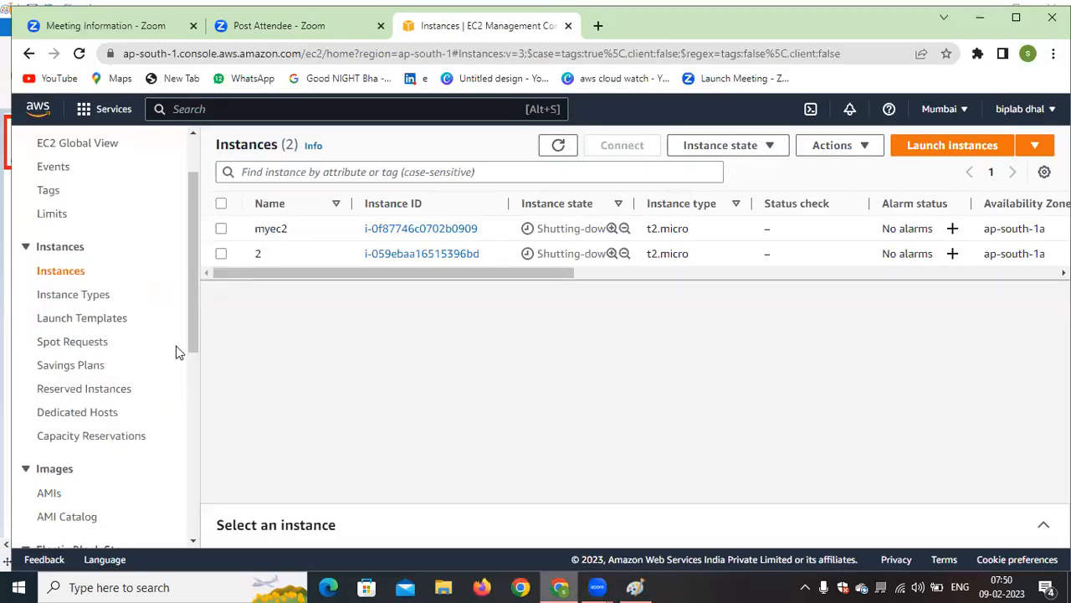
left_click(81, 350)
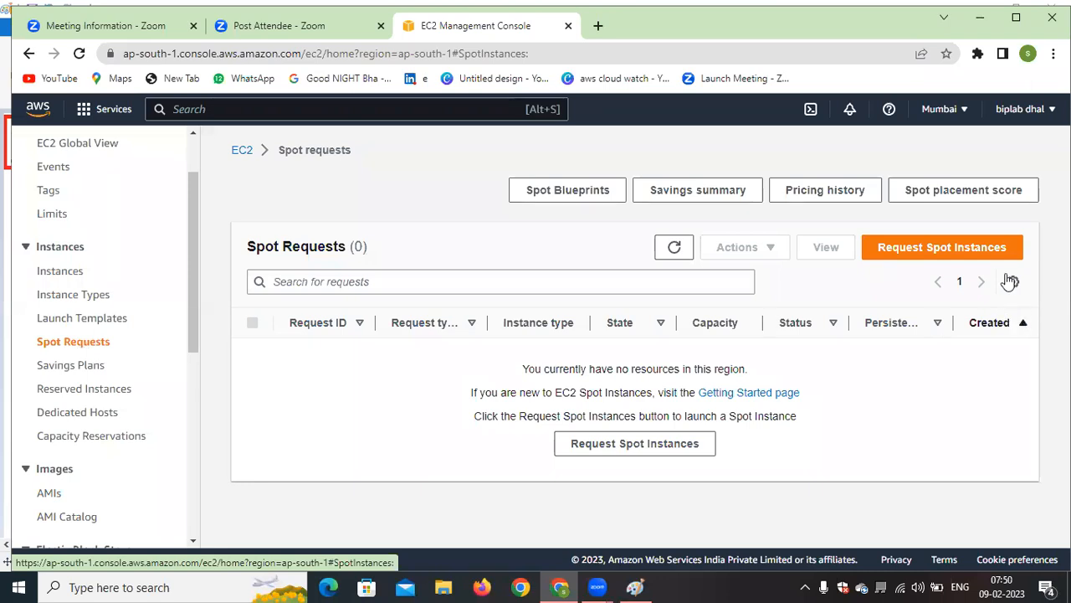
left_click(927, 249)
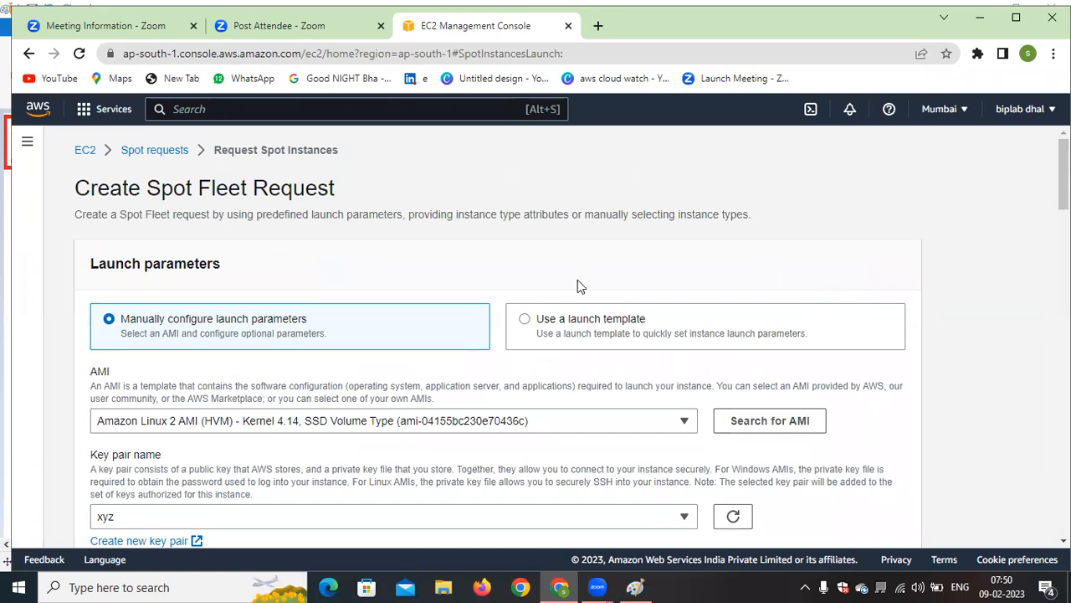
Show the launch template option for the Spot Fleet request and switch back to manually configuring the launch parameters
left_click_drag(658, 313, 533, 311)
left_click(727, 277)
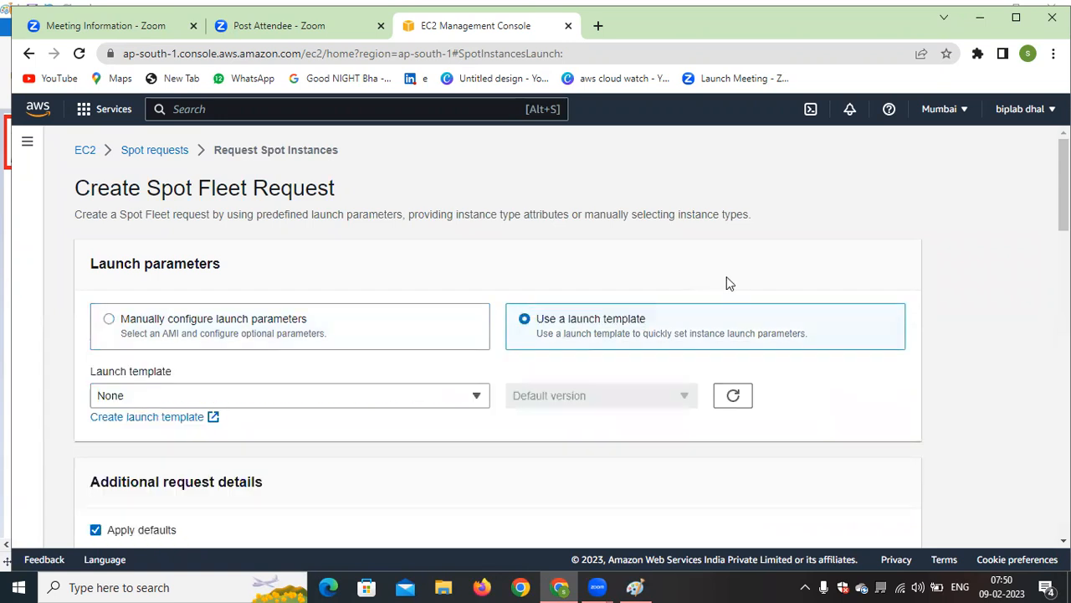
left_click_drag(646, 318, 550, 318)
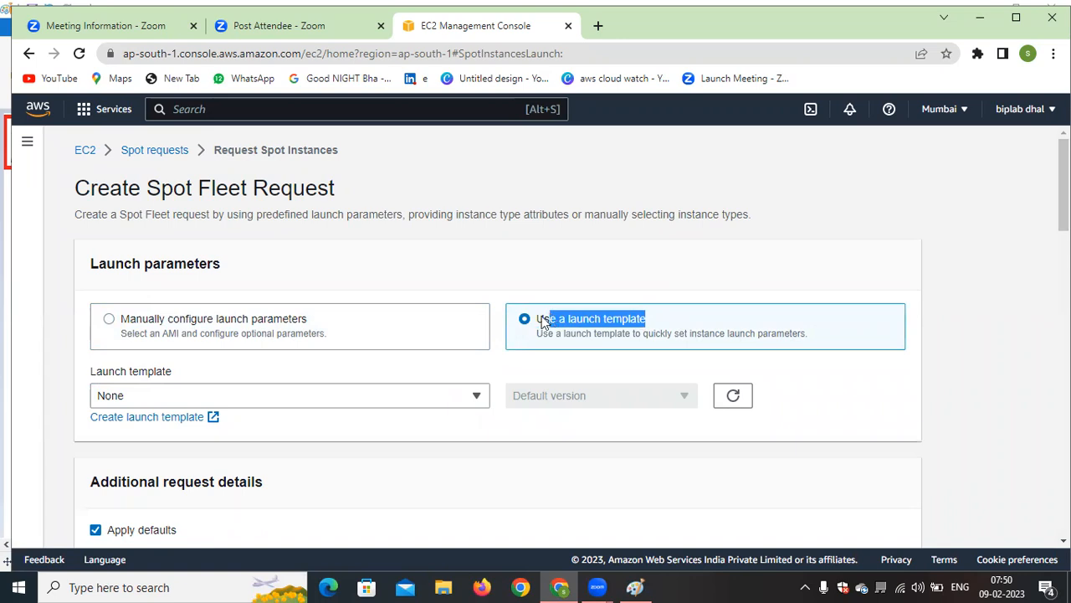
left_click(611, 259)
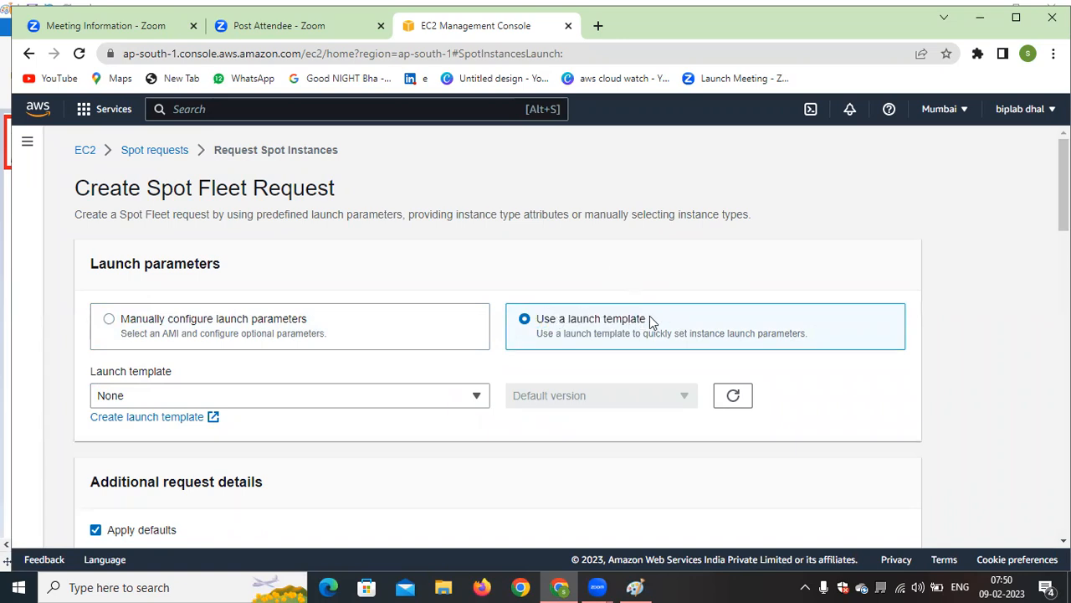
left_click_drag(646, 319, 544, 326)
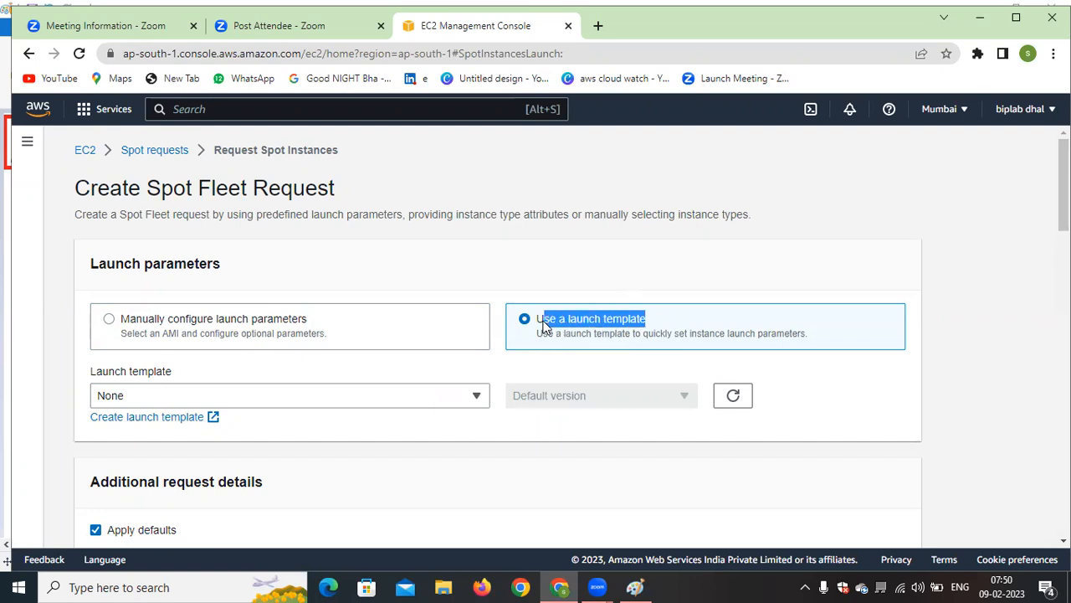
left_click(613, 262)
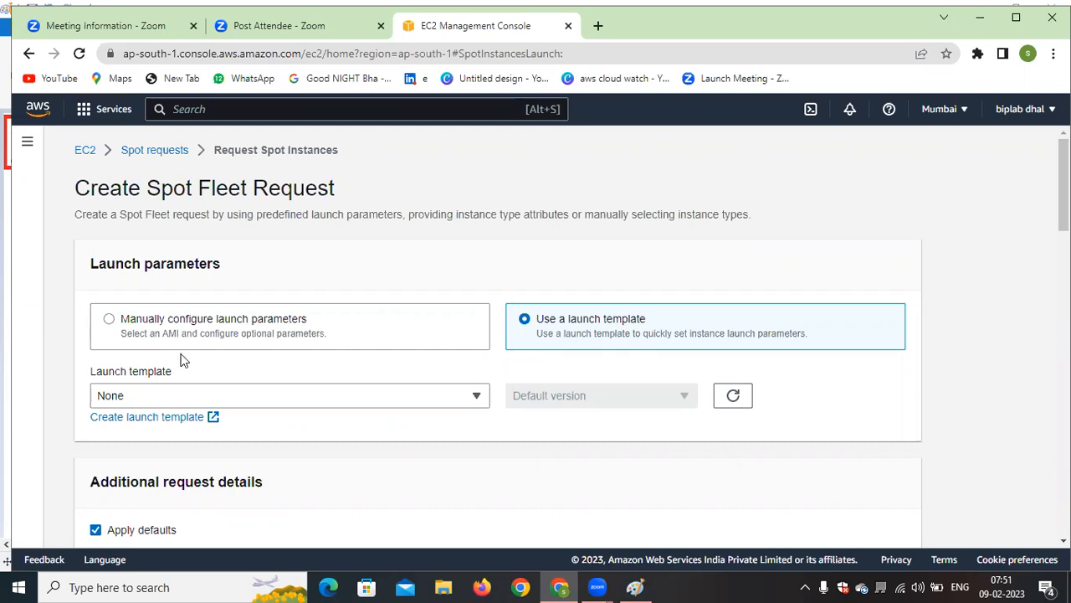
left_click(113, 325)
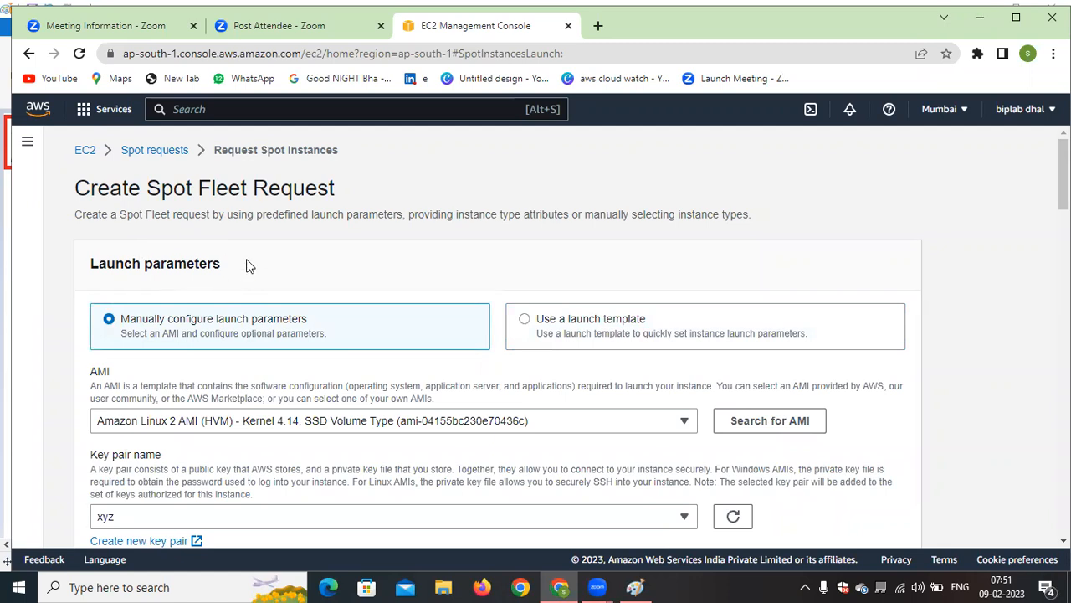
Browse the quickstart AMIs, keep the selected Amazon Linux 2 AMI, and expand the additional launch parameters
scroll(368, 277, "down", 2)
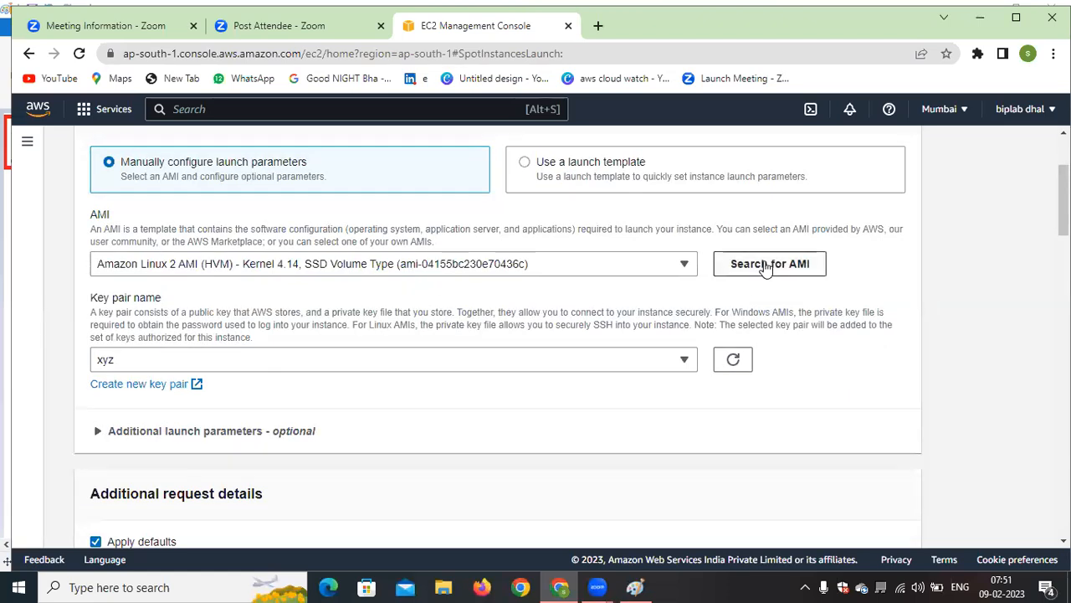
left_click(633, 267)
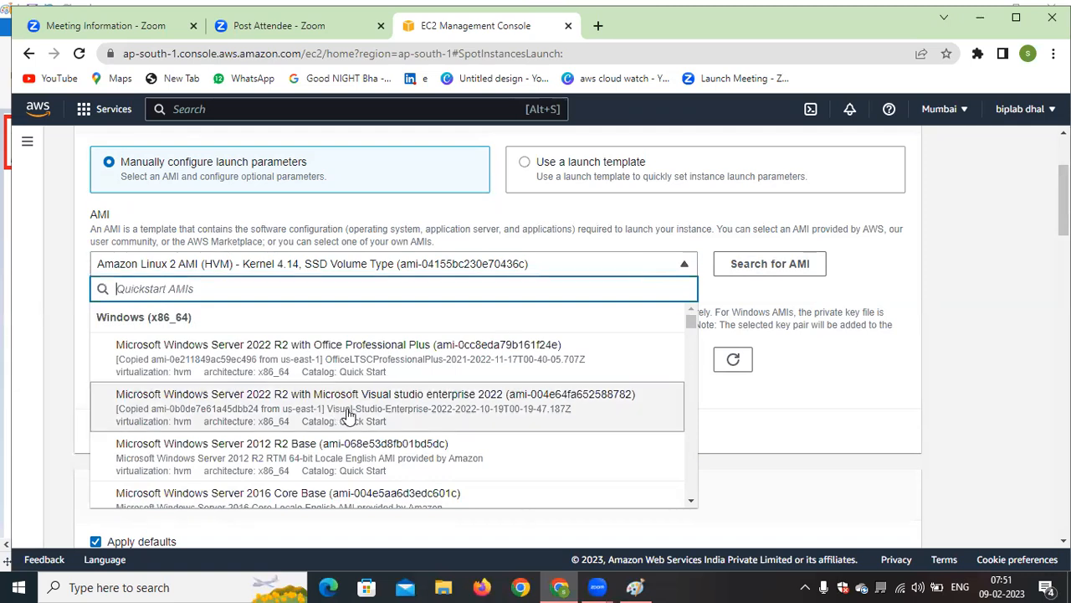
scroll(347, 412, "down", 10)
scroll(348, 415, "down", 10)
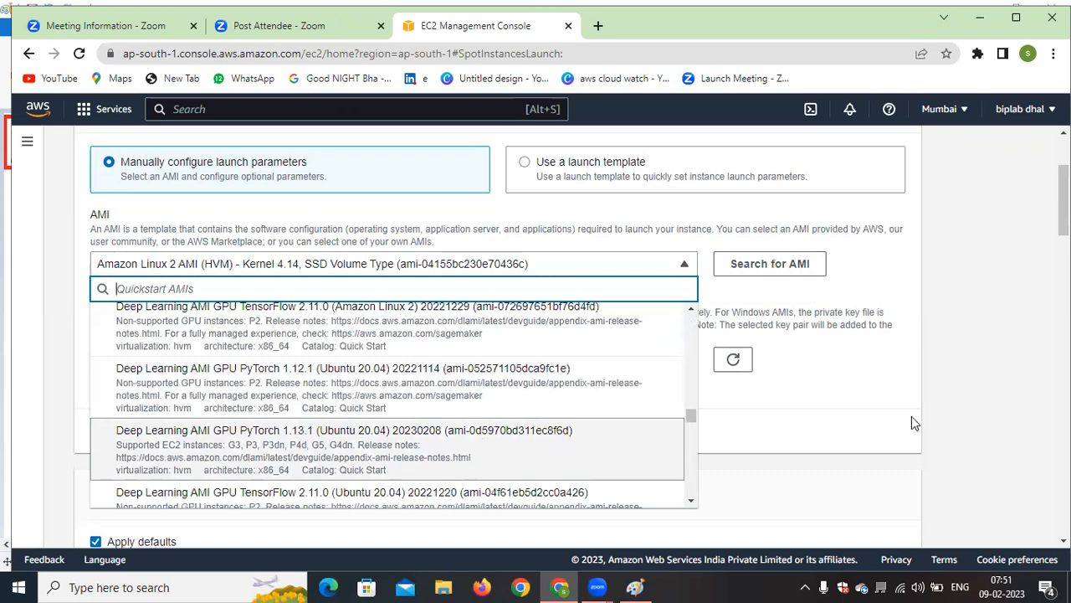
left_click(874, 435)
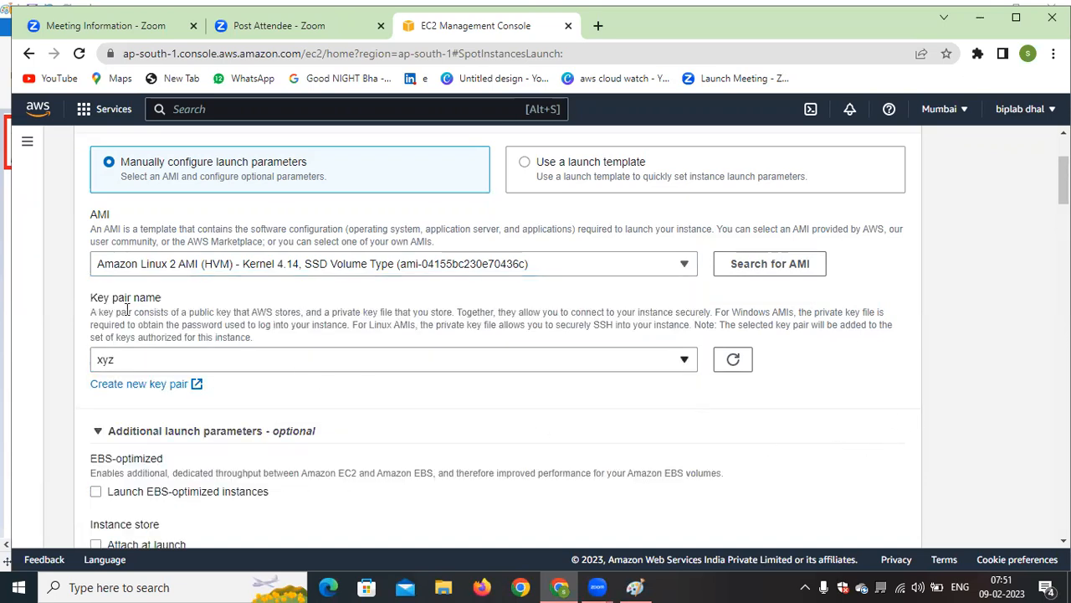
Set the Spot request's key pair to the existing key named with a person's first name
left_click(661, 365)
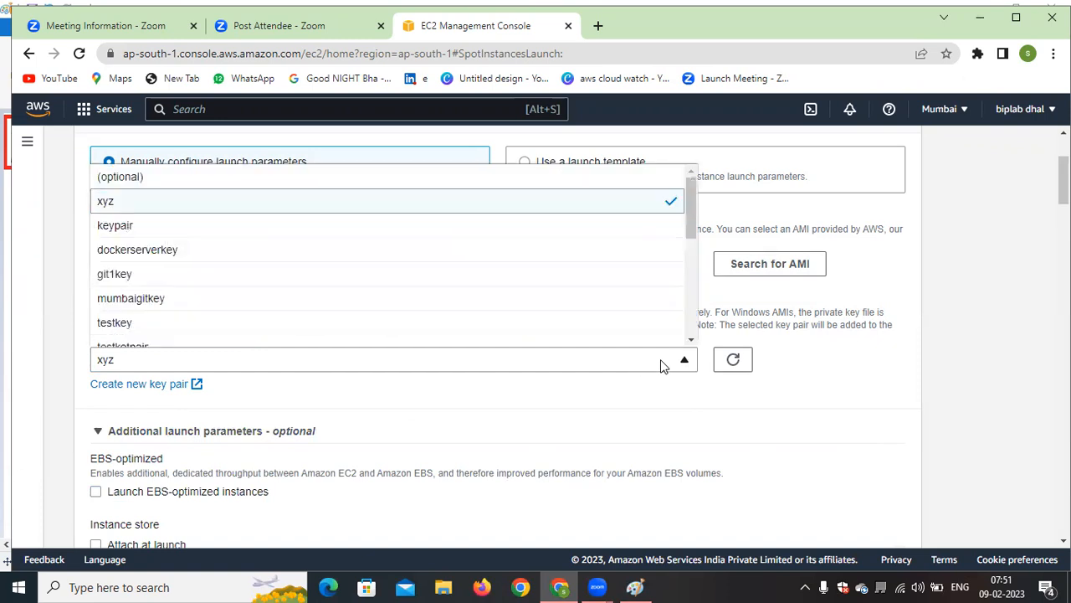
scroll(243, 306, "down", 3)
left_click(167, 335)
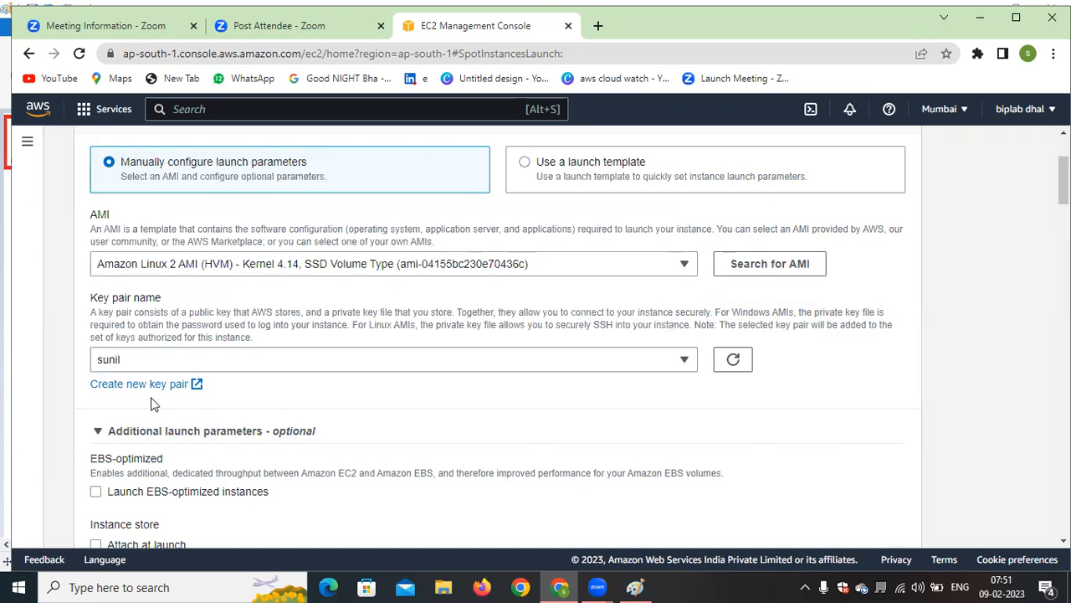
Collapse and reopen the additional launch parameters, and toggle the EBS-optimized launch option on and off
scroll(342, 387, "down", 2)
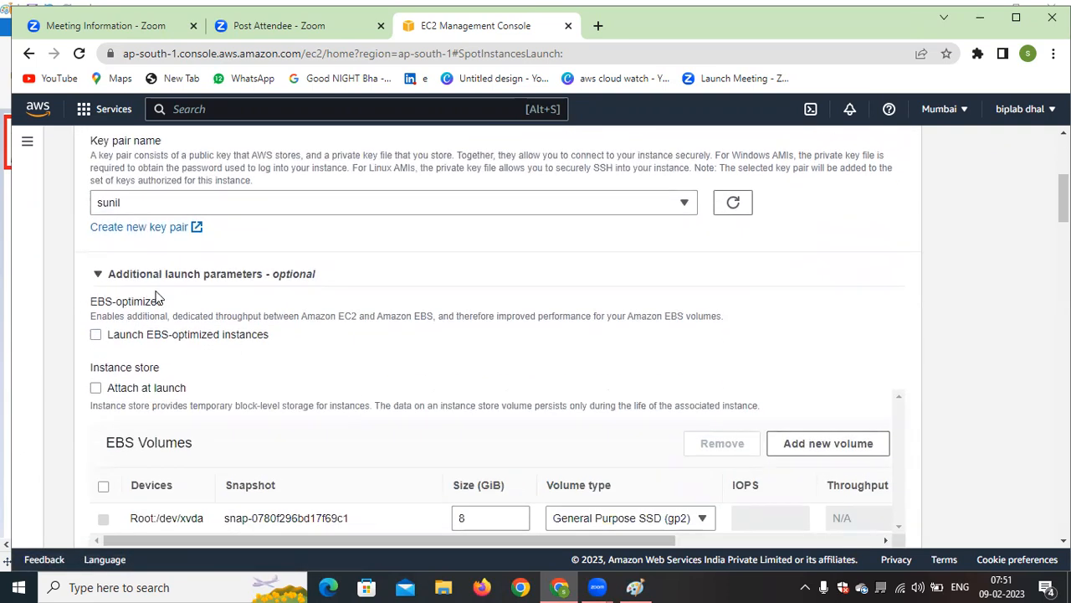
left_click(390, 278)
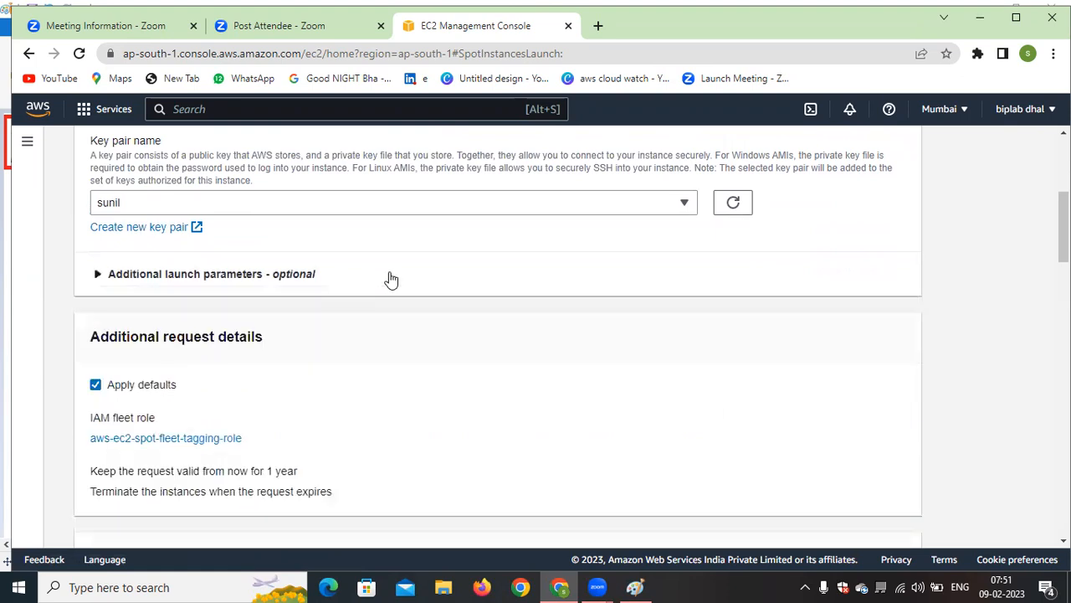
left_click(199, 280)
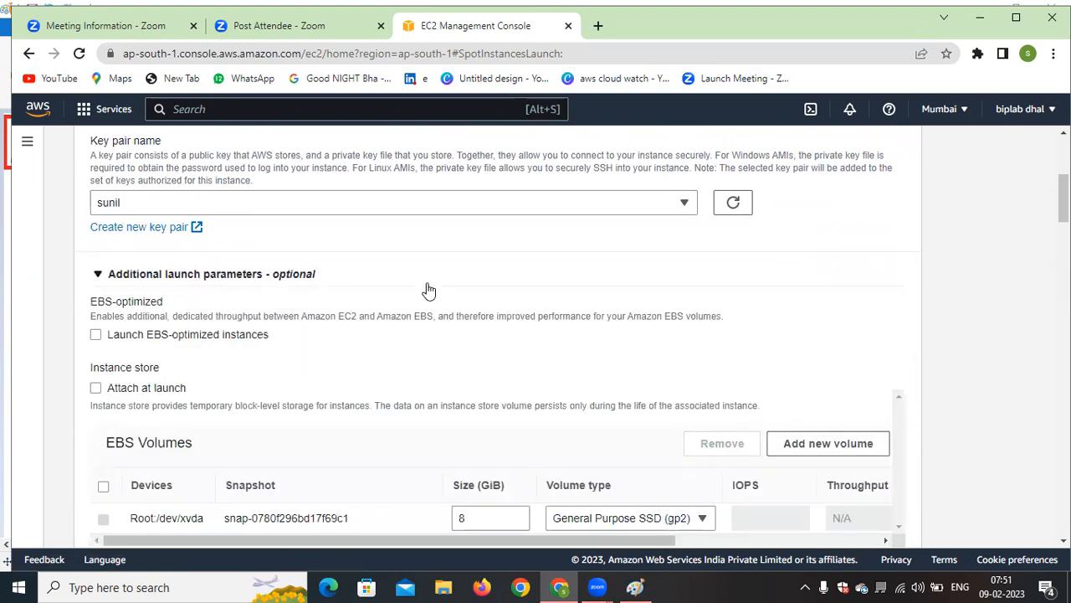
left_click(94, 337)
left_click(94, 336)
Examine the root EBS volume's device, snapshot, size and available volume types
scroll(261, 365, "down", 1)
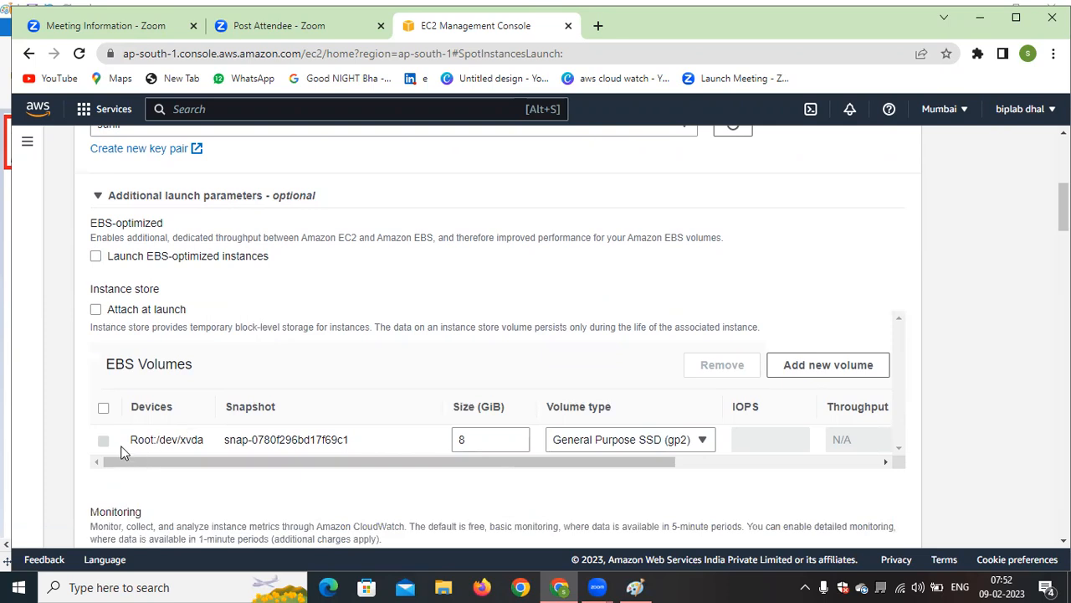
left_click_drag(144, 440, 201, 440)
left_click_drag(349, 460, 299, 471)
left_click_drag(467, 440, 395, 443)
left_click(650, 306)
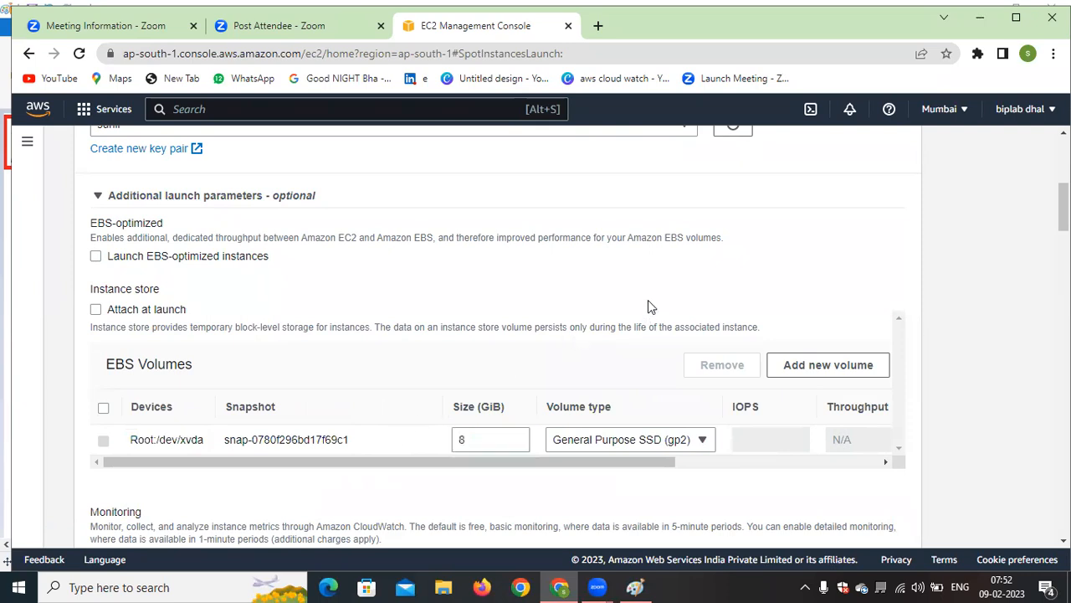
left_click(673, 446)
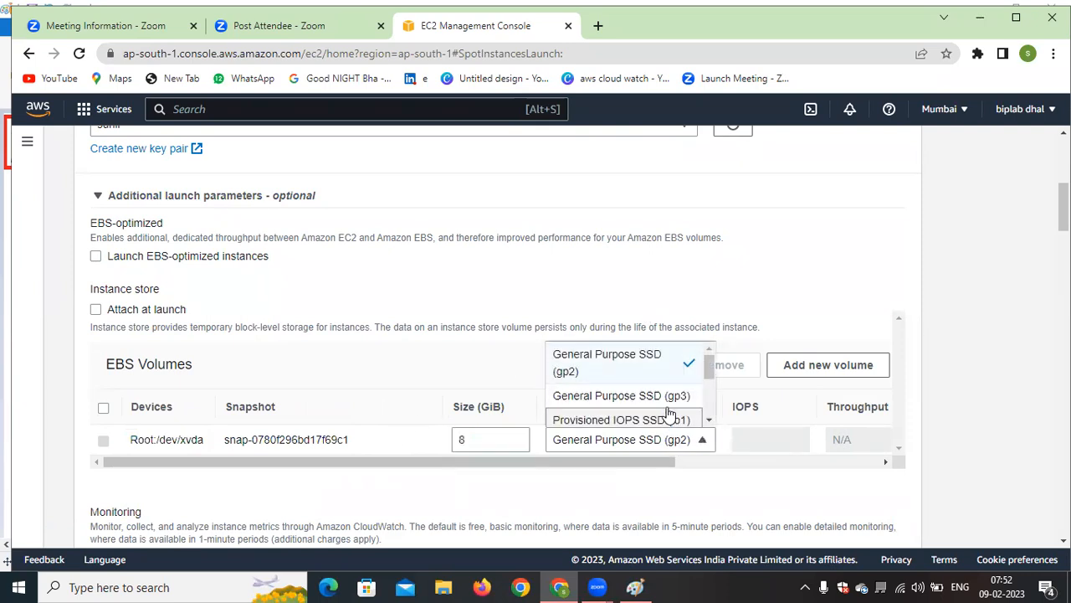
left_click(755, 292)
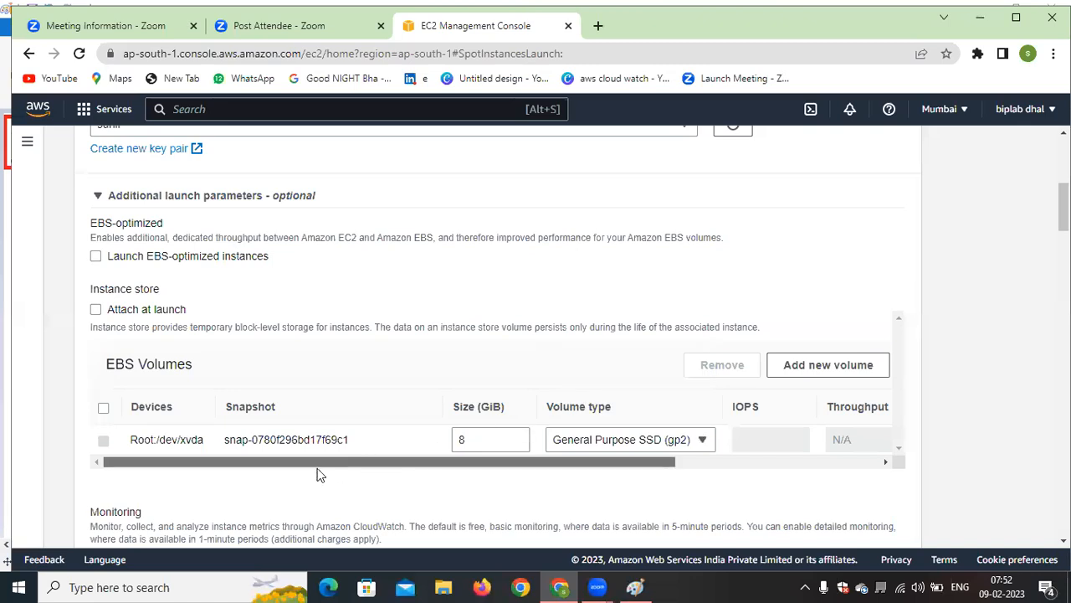
Point out the CloudWatch detailed monitoring option and toggle it on and off
scroll(248, 393, "up", 3)
scroll(206, 285, "down", 2)
scroll(205, 285, "down", 4)
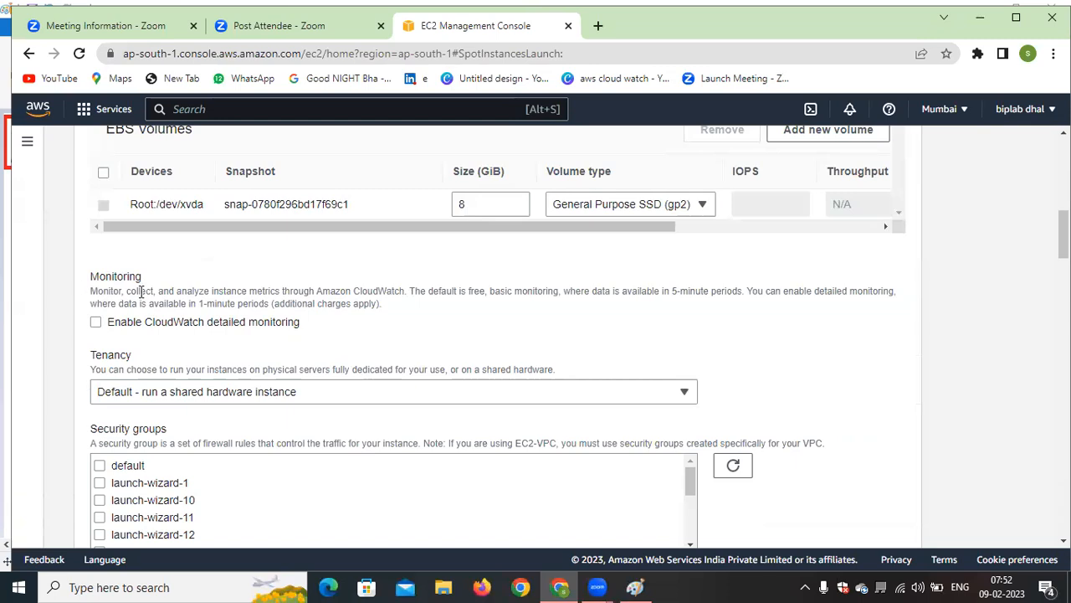
left_click_drag(300, 325, 118, 331)
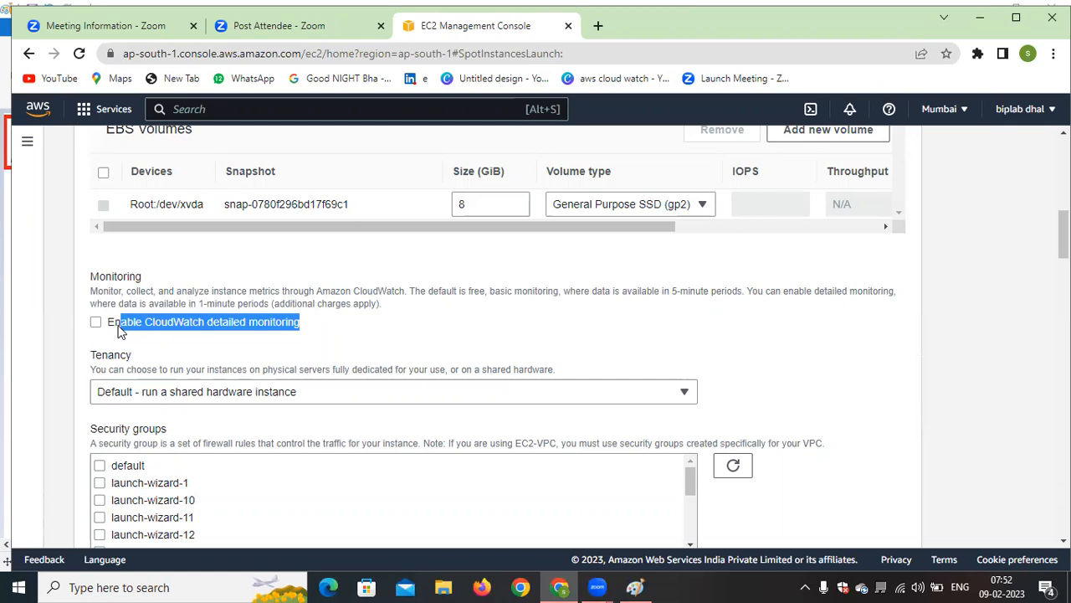
left_click(337, 324)
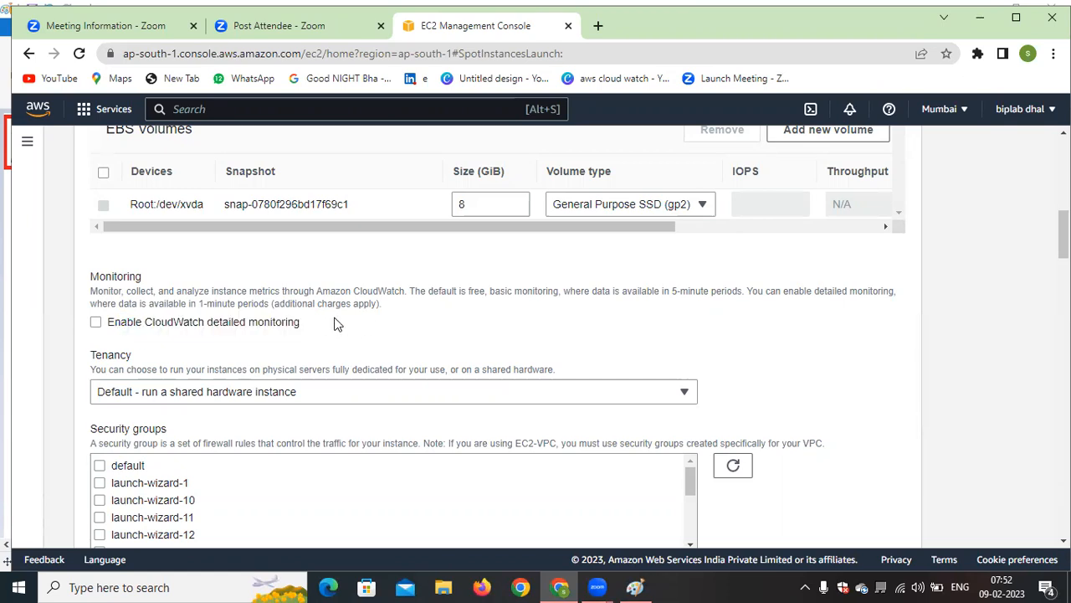
left_click(95, 323)
left_click(95, 323)
Review the shared and dedicated tenancy options for the Spot instances without changing the default
scroll(286, 359, "down", 1)
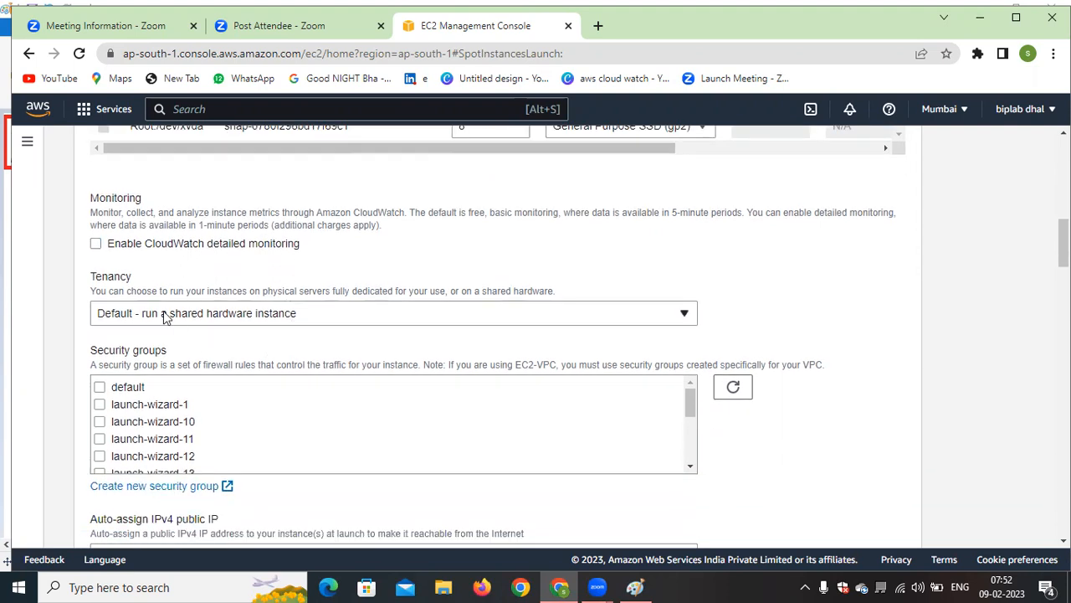
left_click(667, 315)
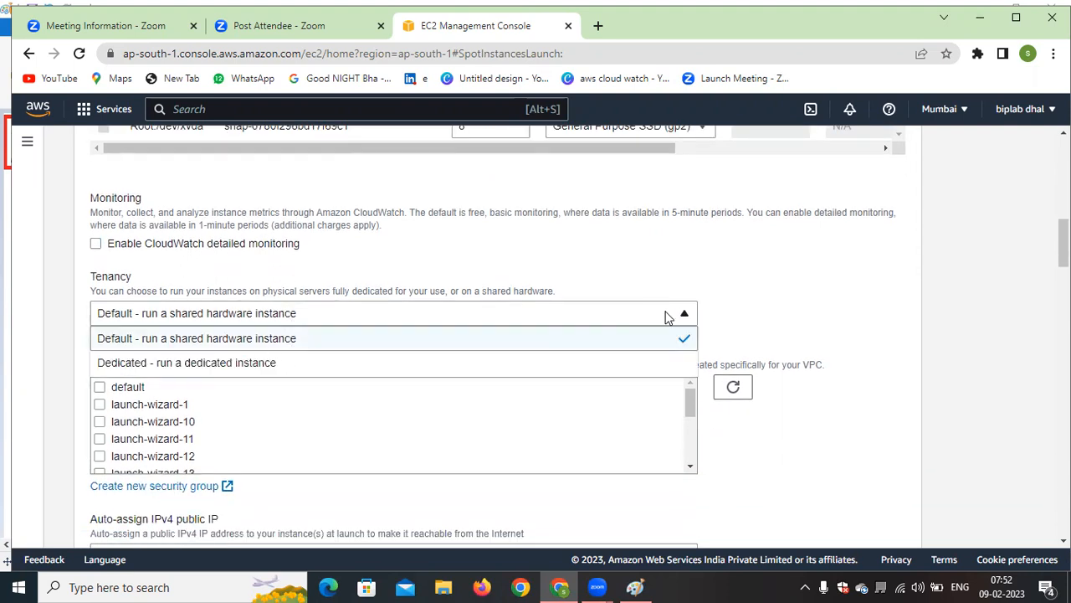
left_click(769, 305)
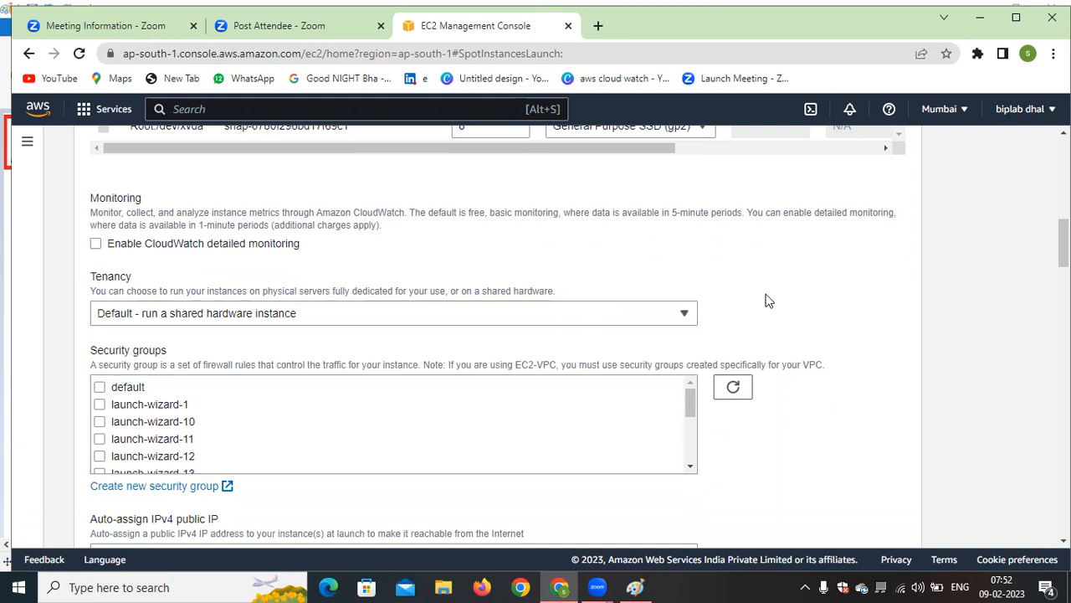
left_click(645, 318)
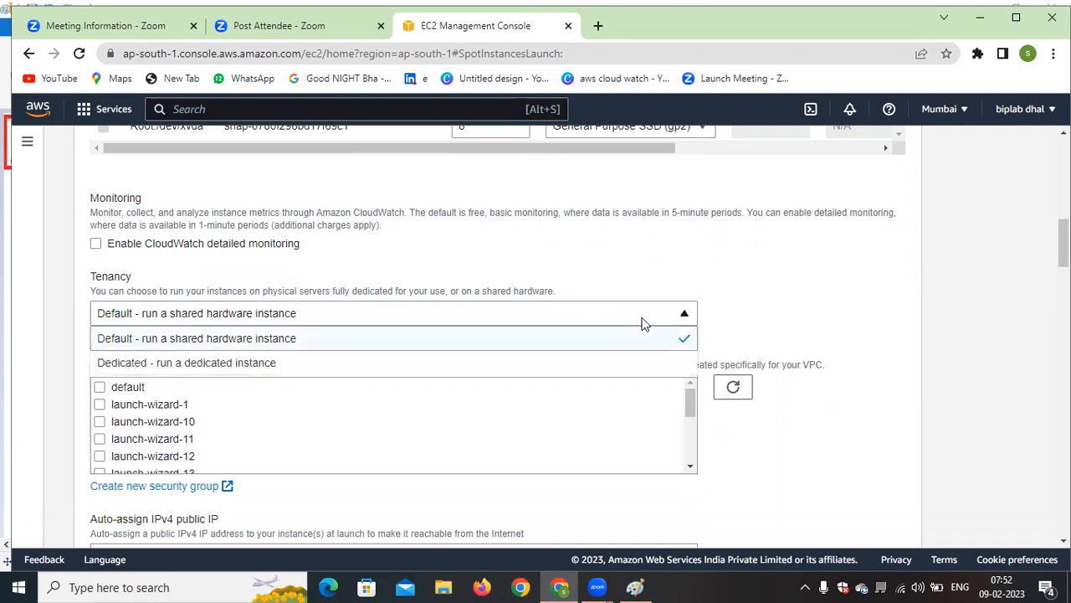
left_click(645, 283)
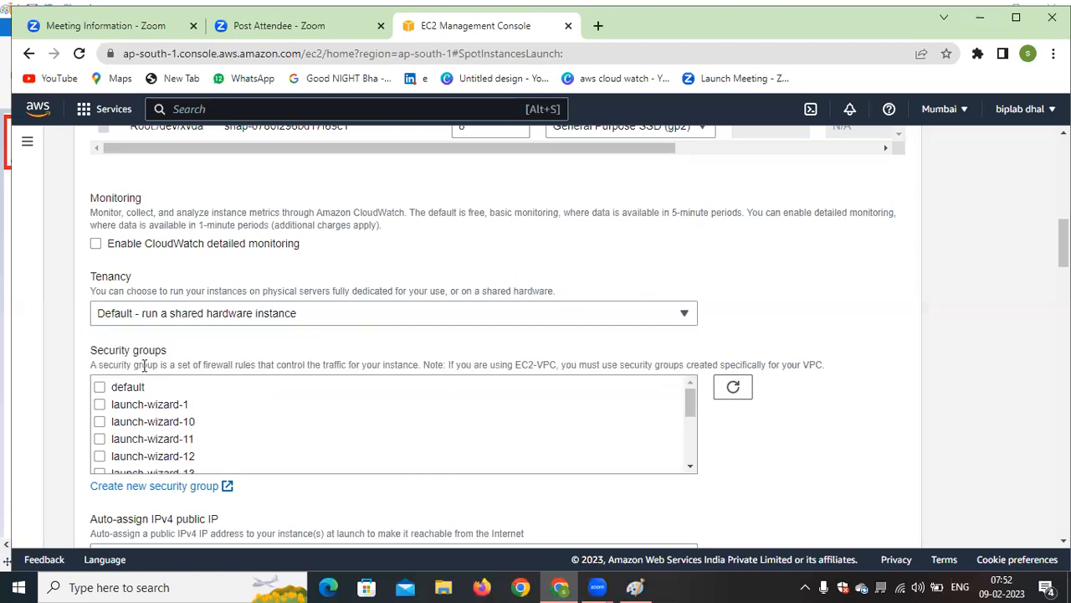
Look through the available security groups and on to the public IP and IAM instance profile settings
scroll(235, 410, "down", 2)
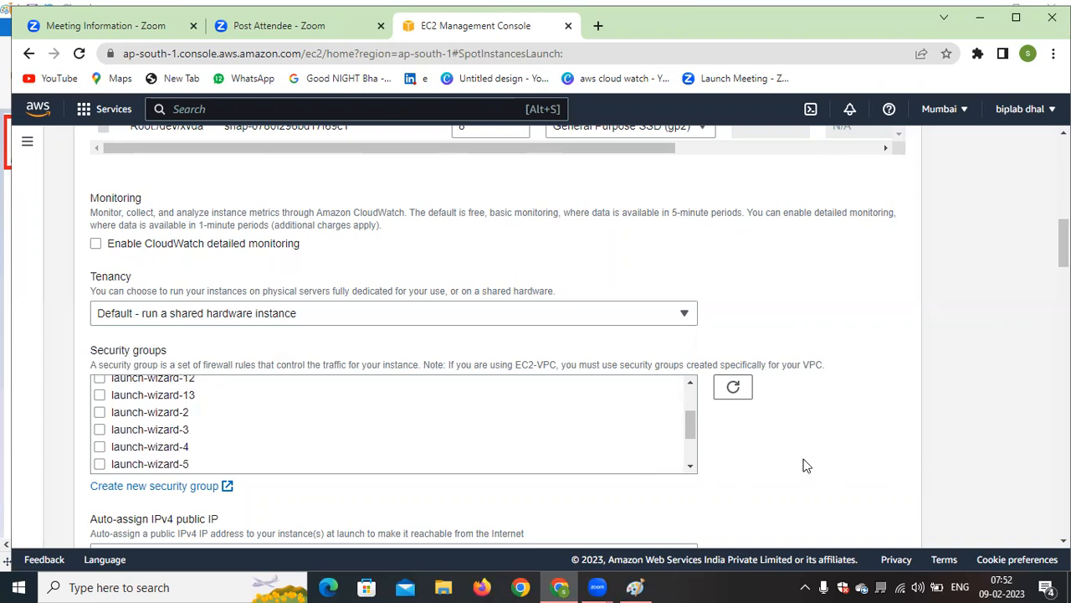
left_click(733, 388)
scroll(210, 420, "down", 5)
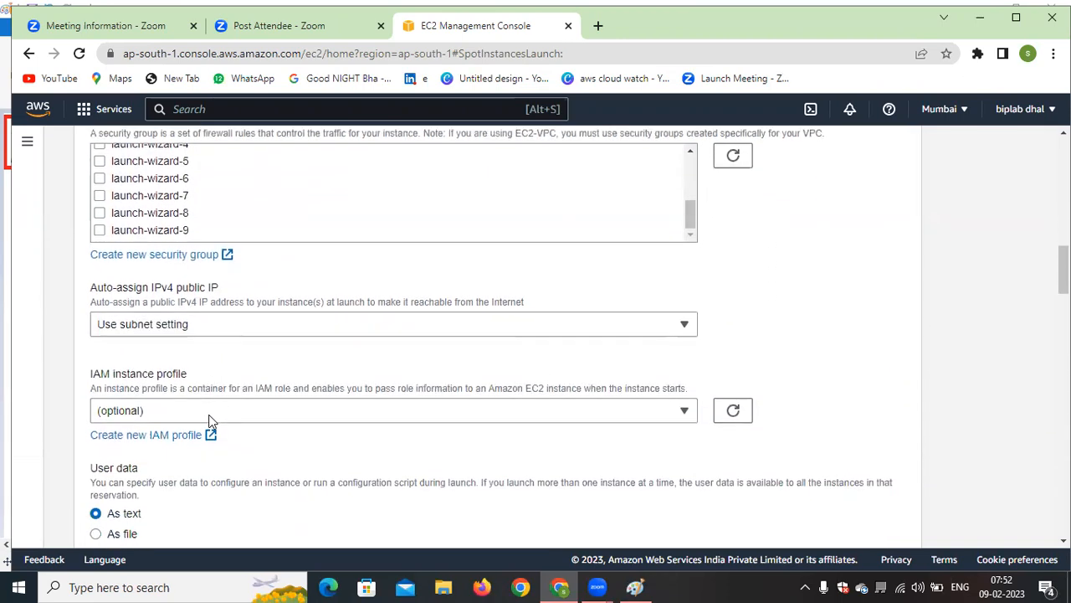
Enable automatic assignment of a public IPv4 address for the Spot instances
scroll(218, 284, "up", 3)
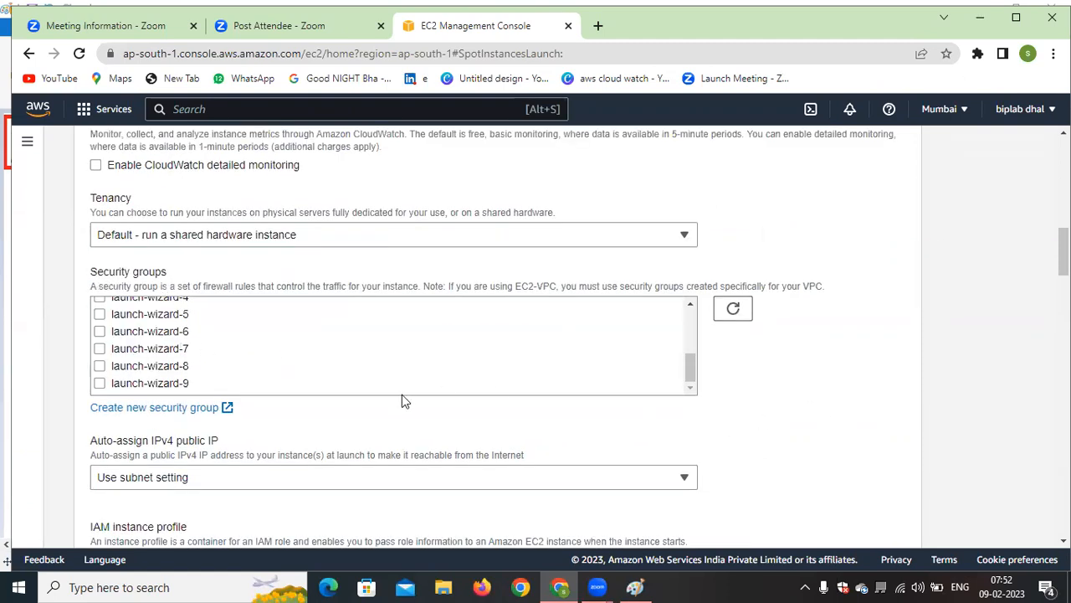
scroll(318, 418, "down", 1)
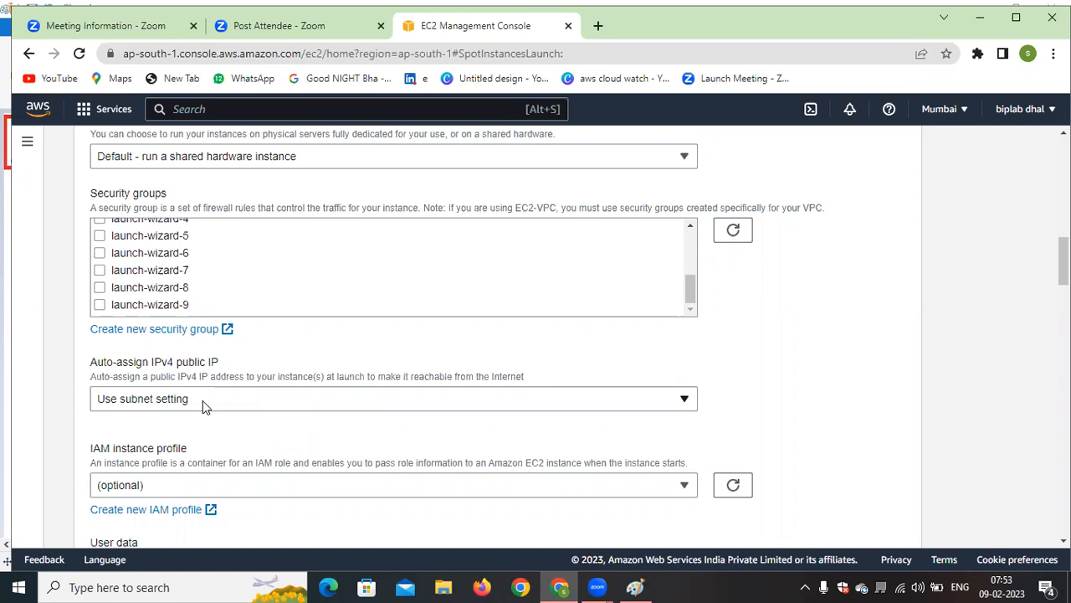
left_click(565, 401)
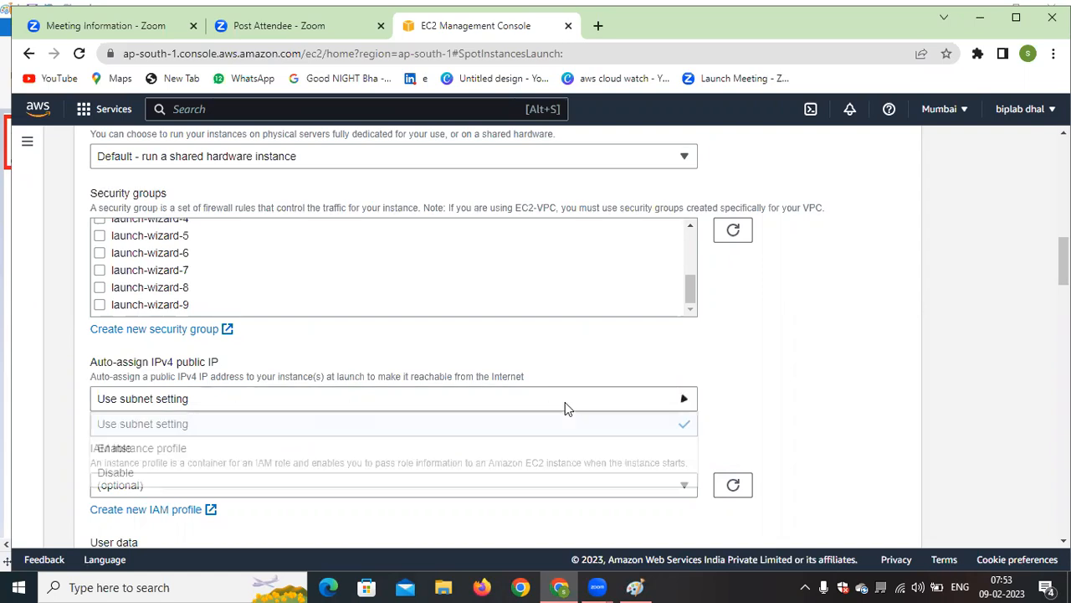
left_click(159, 449)
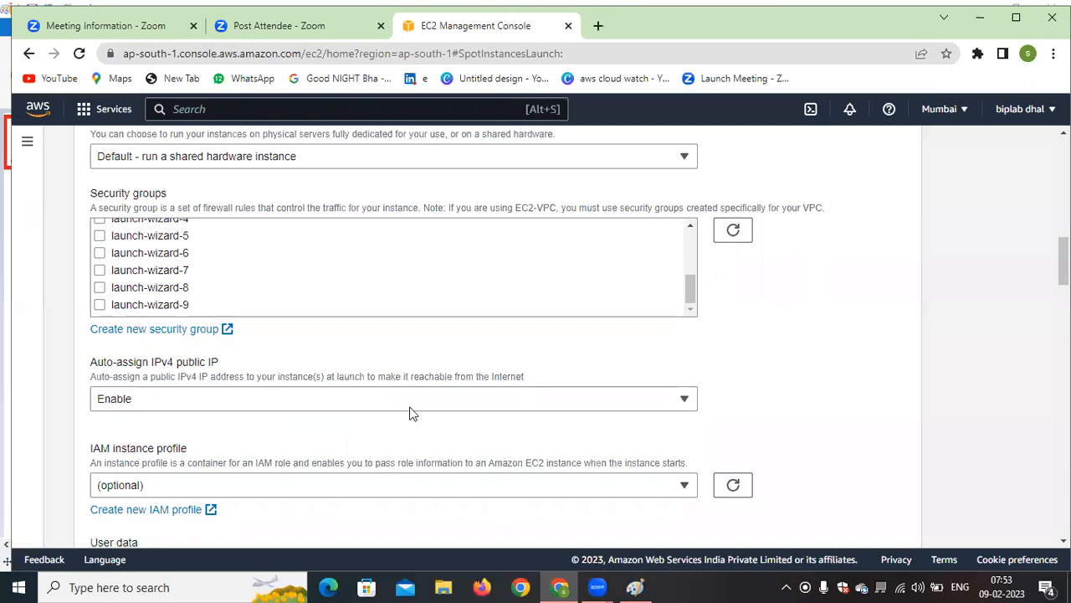
Review the available IAM instance profiles and leave the profile as optional
scroll(413, 411, "down", 2)
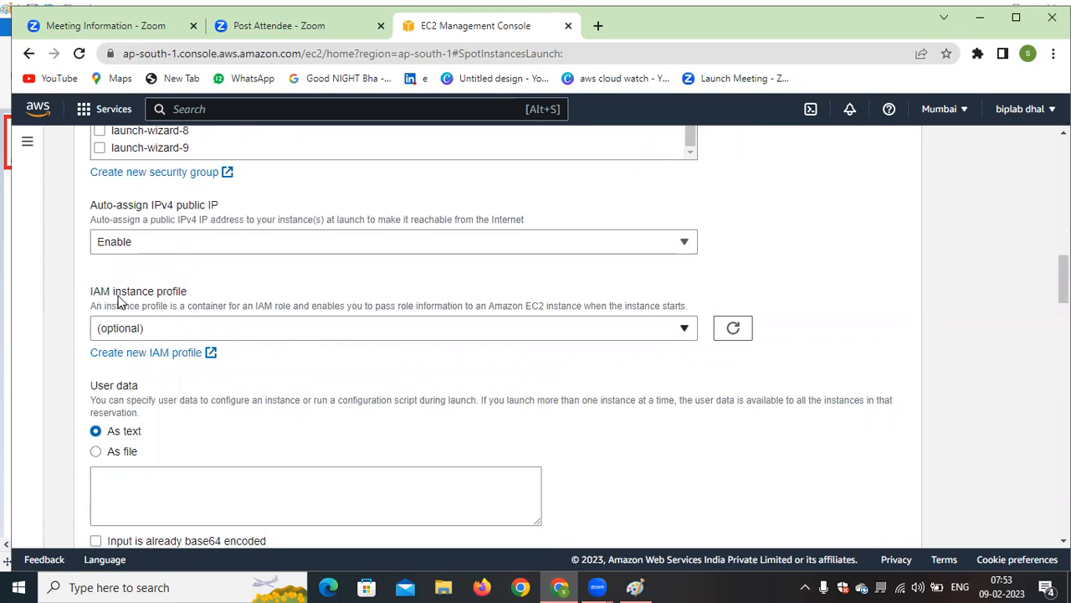
left_click(520, 330)
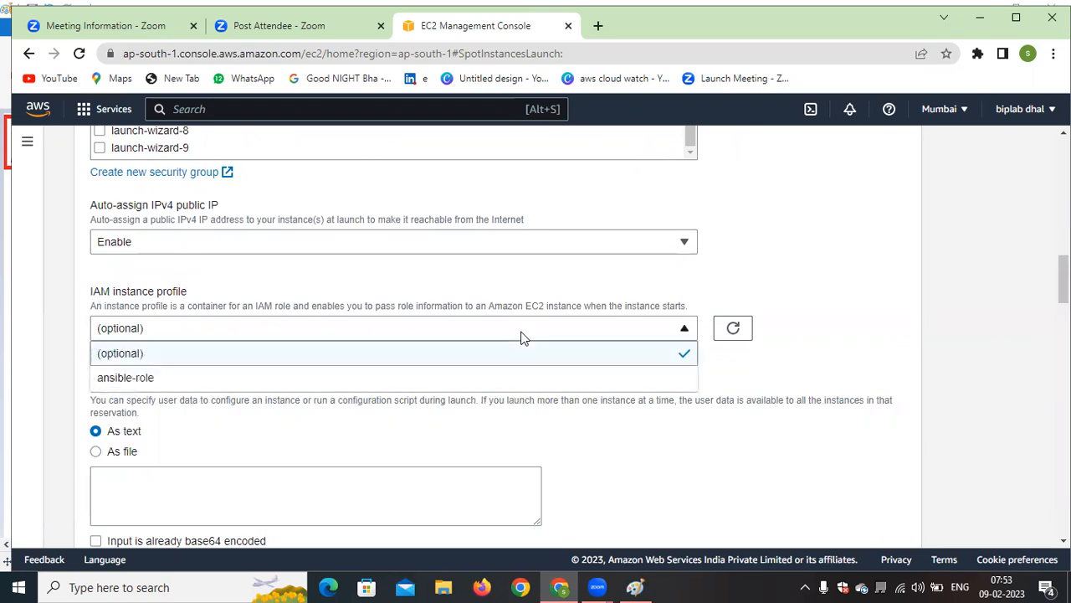
left_click(759, 277)
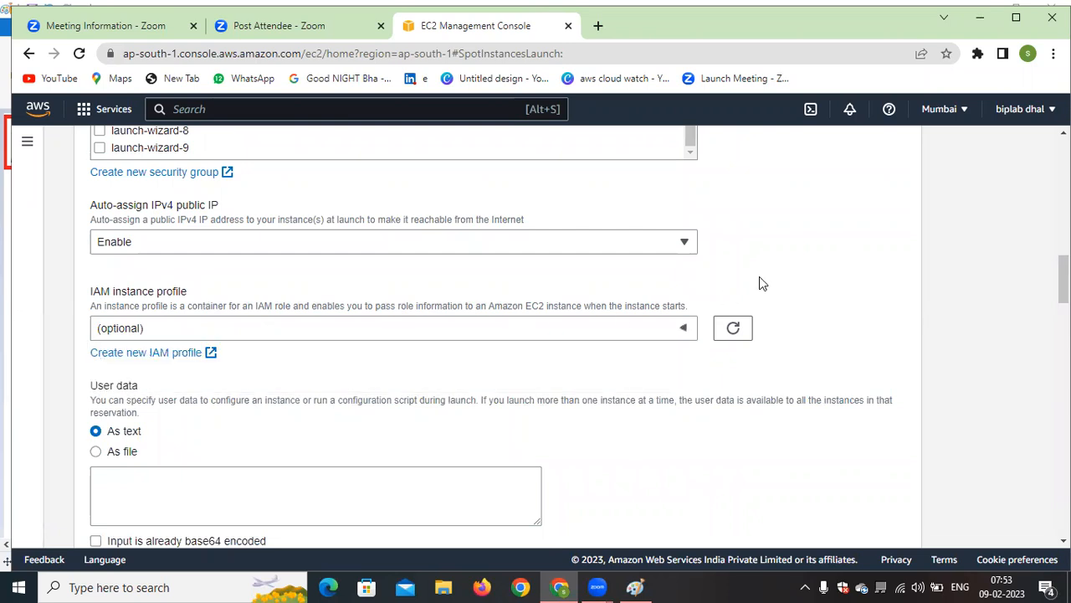
Examine the user data settings, including the text and file options, and the Tags section without entering anything
scroll(327, 359, "down", 1)
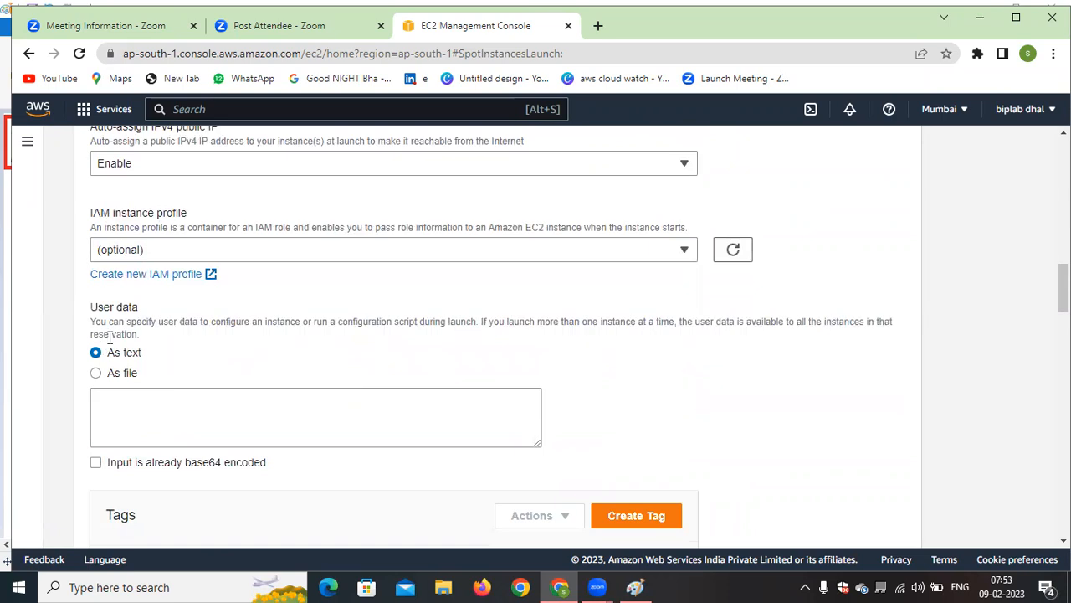
left_click_drag(144, 309, 91, 308)
left_click(298, 303)
left_click(232, 389)
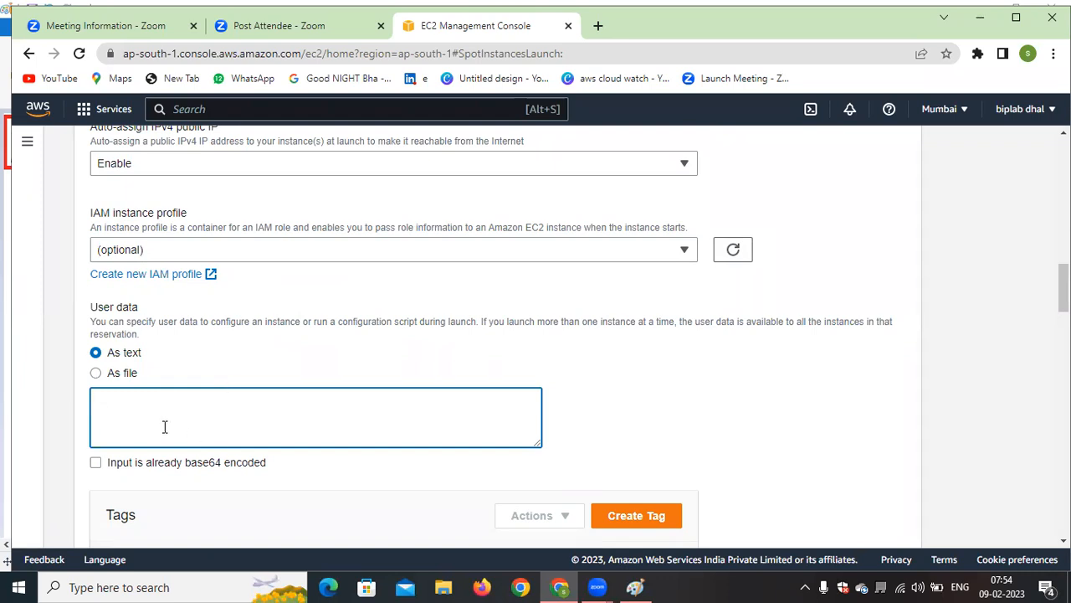
scroll(273, 388, "down", 3)
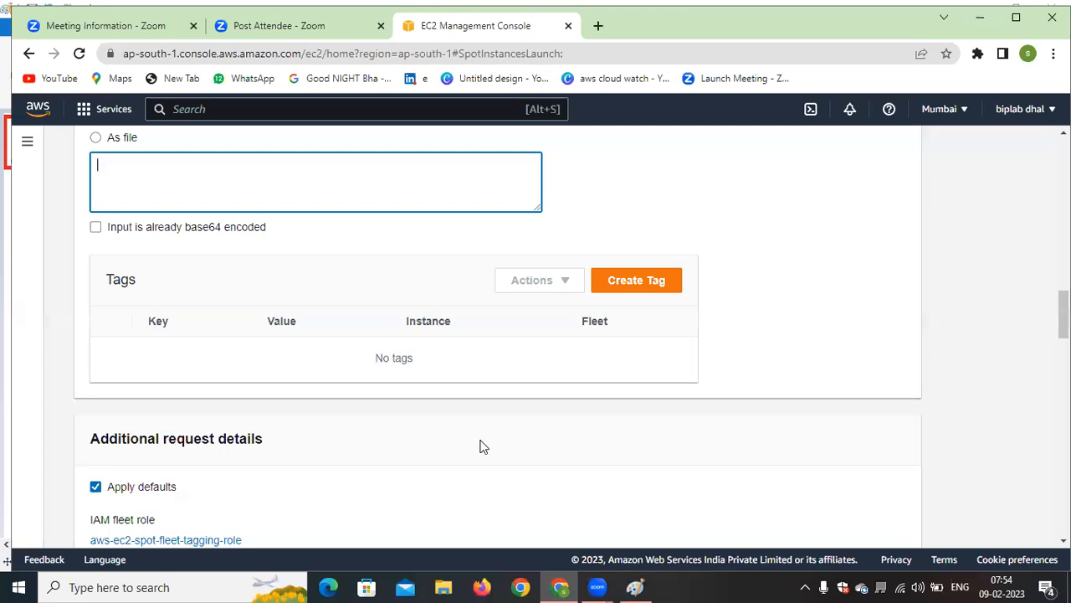
Examine the total target capacity and its unit choices, keeping the capacity at 1 instance
scroll(481, 446, "down", 5)
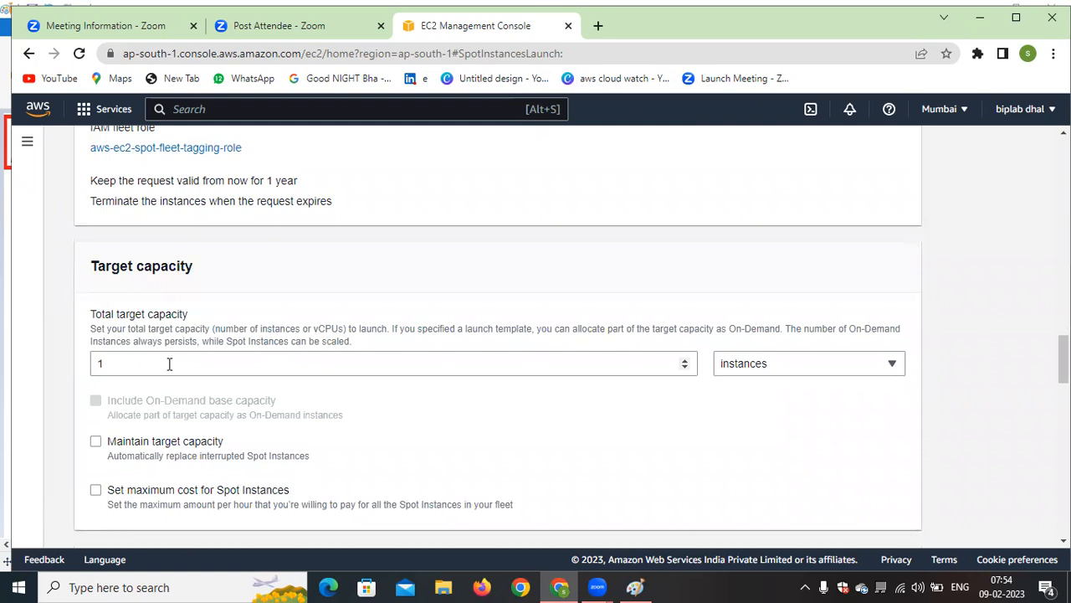
left_click(814, 365)
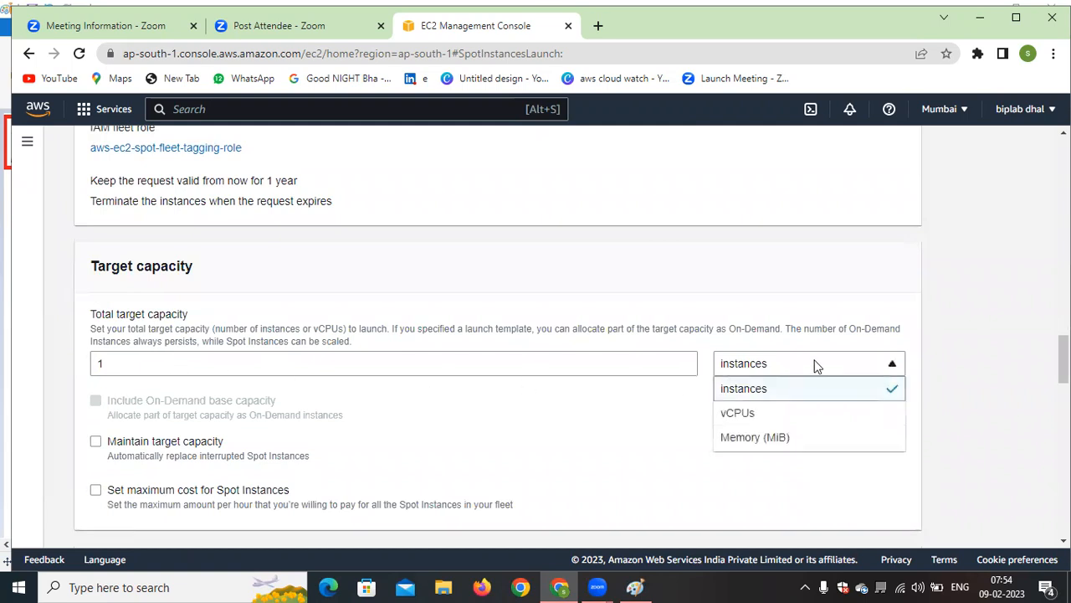
left_click(634, 437)
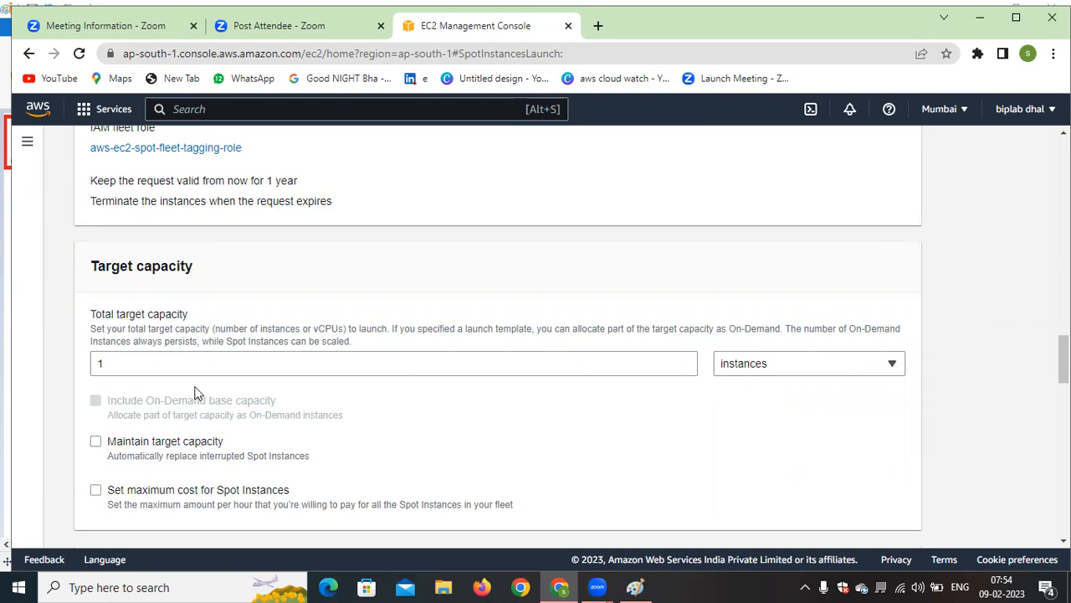
left_click_drag(119, 368, 92, 370)
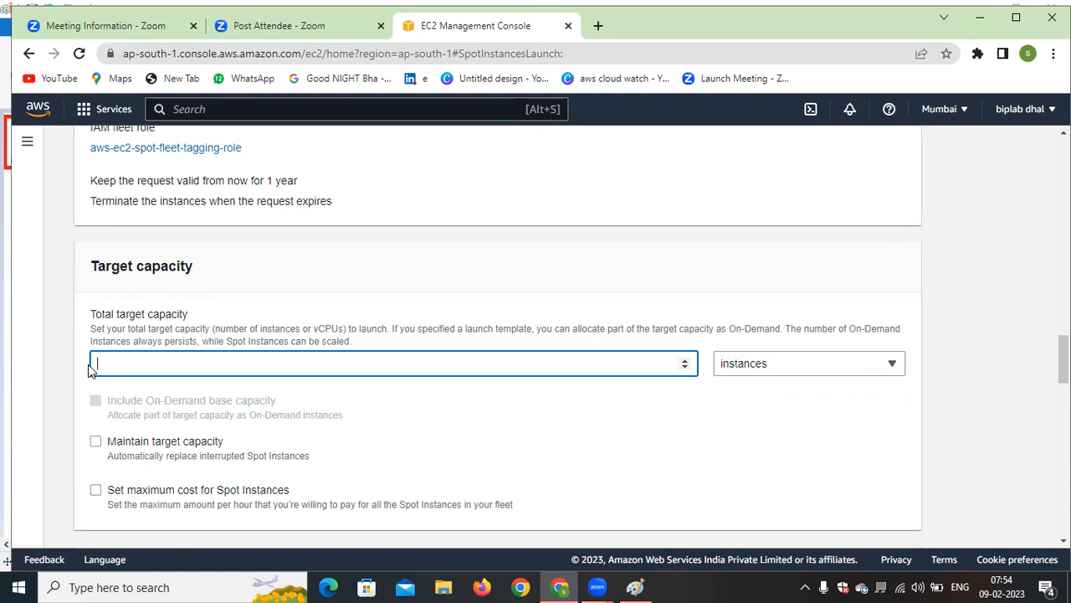
left_click(429, 435)
scroll(429, 435, "down", 3)
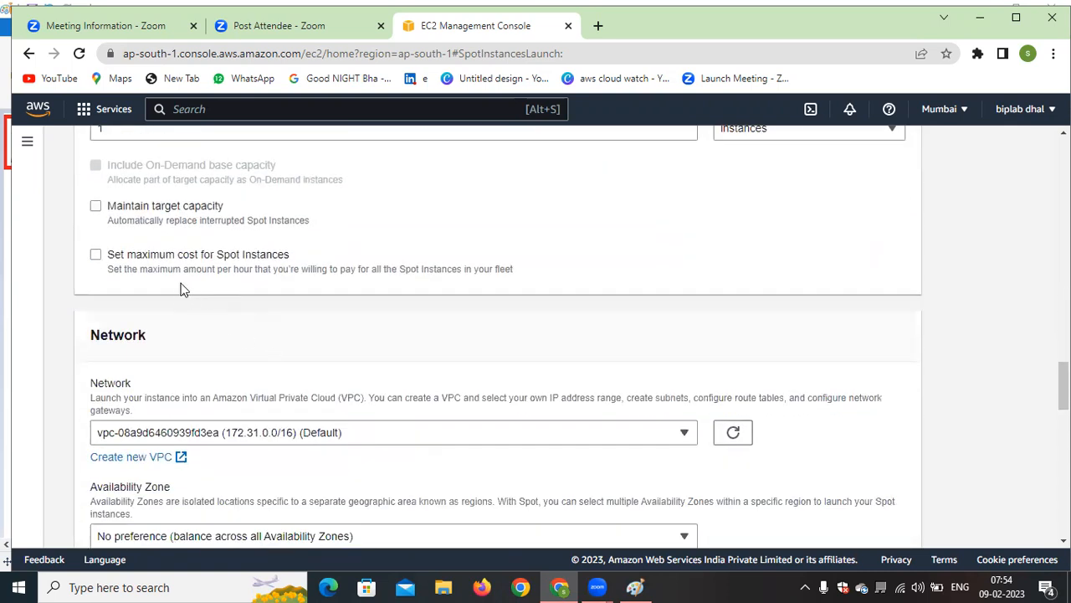
Try a maximum Spot Instance cost of $20 per hour, clear the amount and turn the cost limit back off
left_click(95, 255)
left_click(175, 328)
type("20")
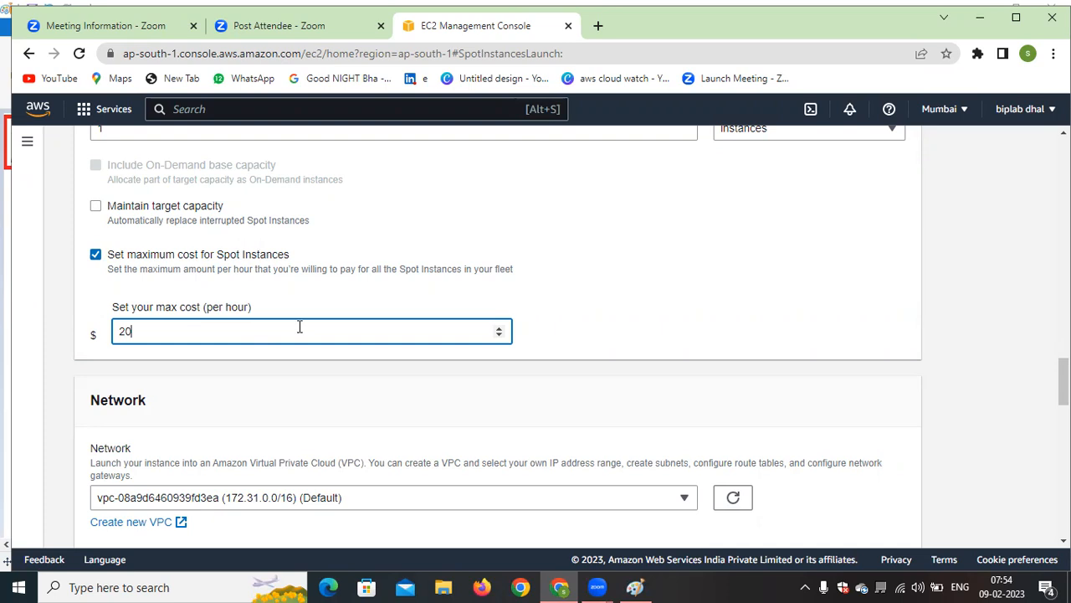
key("BackSpace")
key("BackSpace")
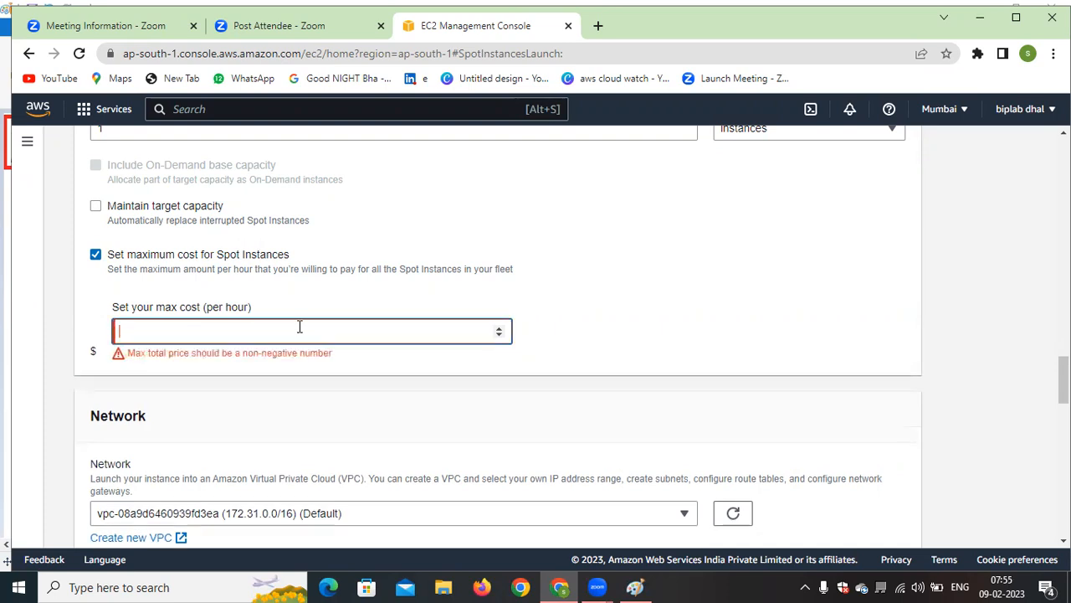
left_click(624, 315)
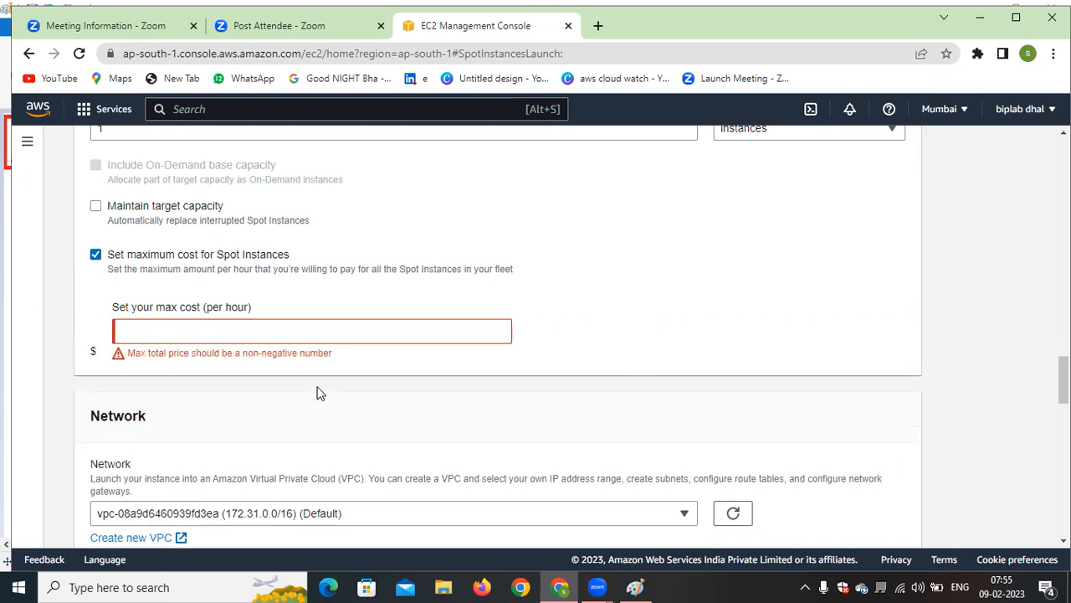
left_click(95, 253)
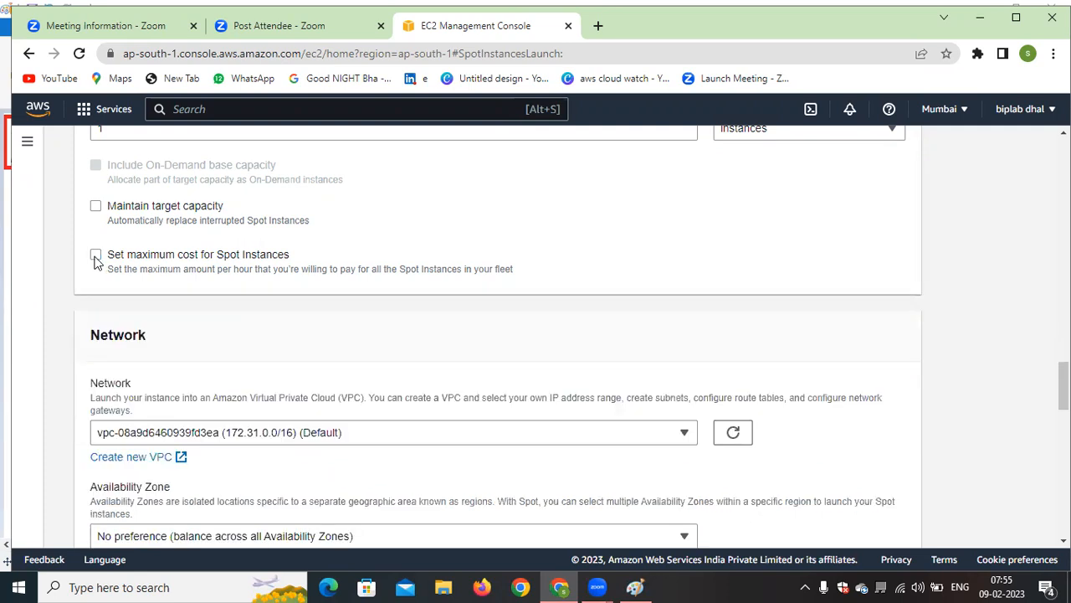
Turn on Maintain target capacity and review the interruption behaviors, keeping Terminate
left_click(95, 206)
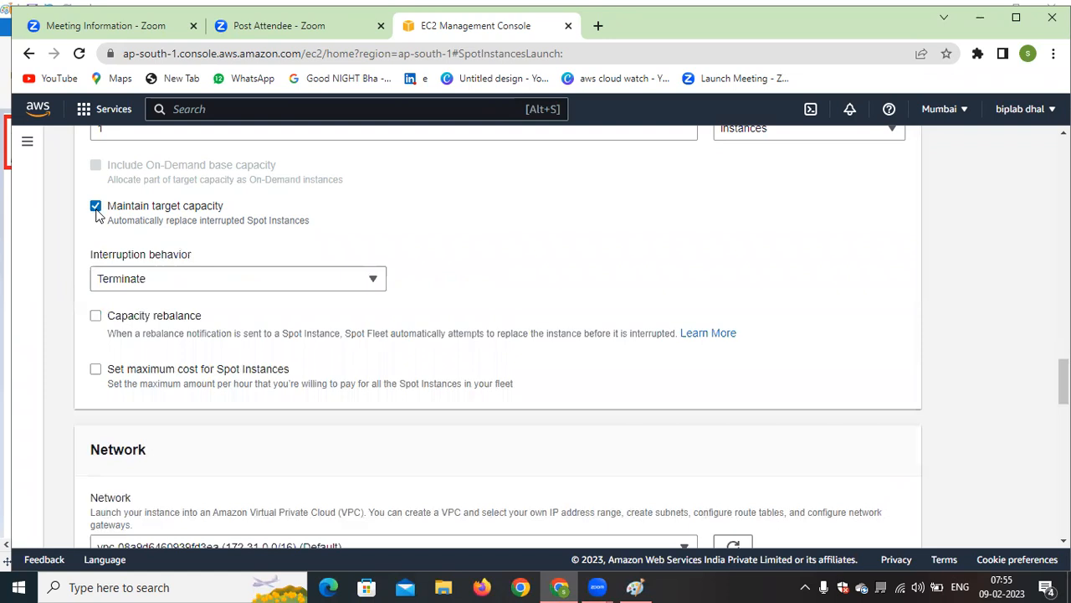
left_click(330, 283)
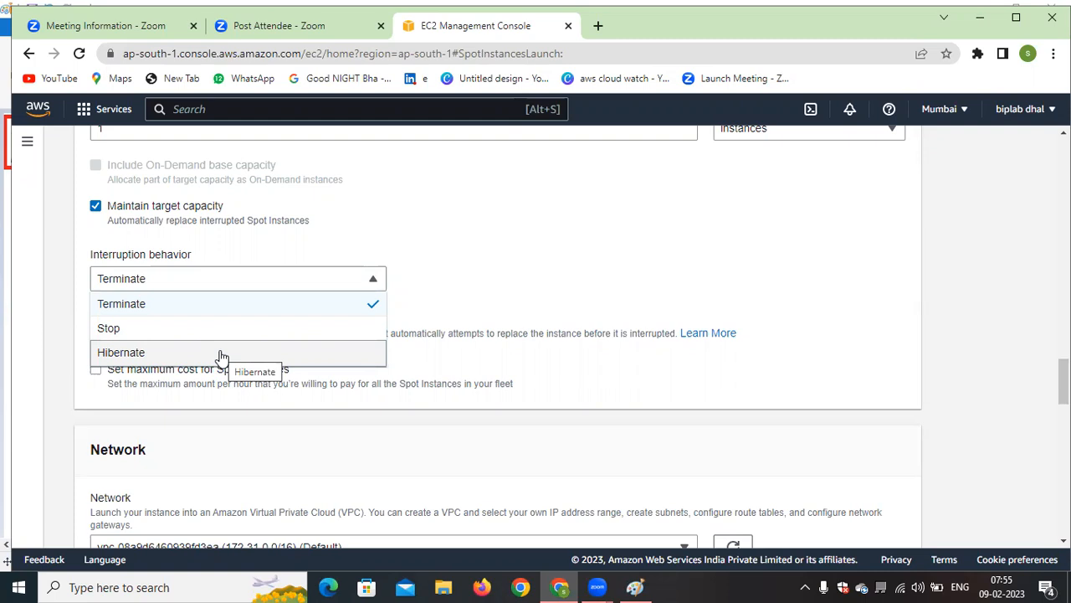
left_click(589, 257)
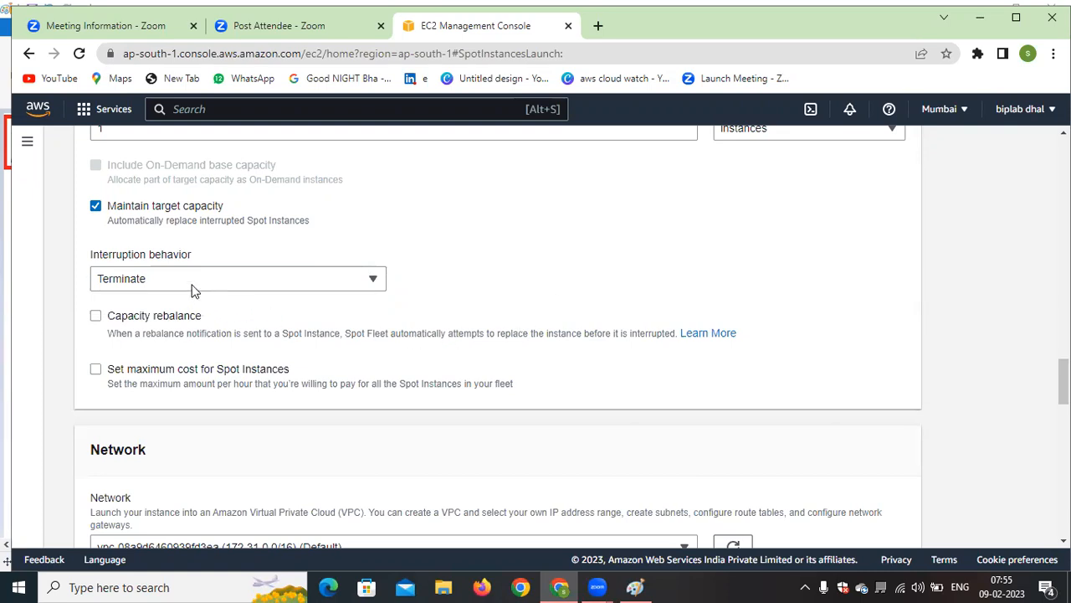
Review the network VPC and Availability Zone choices, keeping the default VPC and no zone preference
scroll(339, 286, "down", 2)
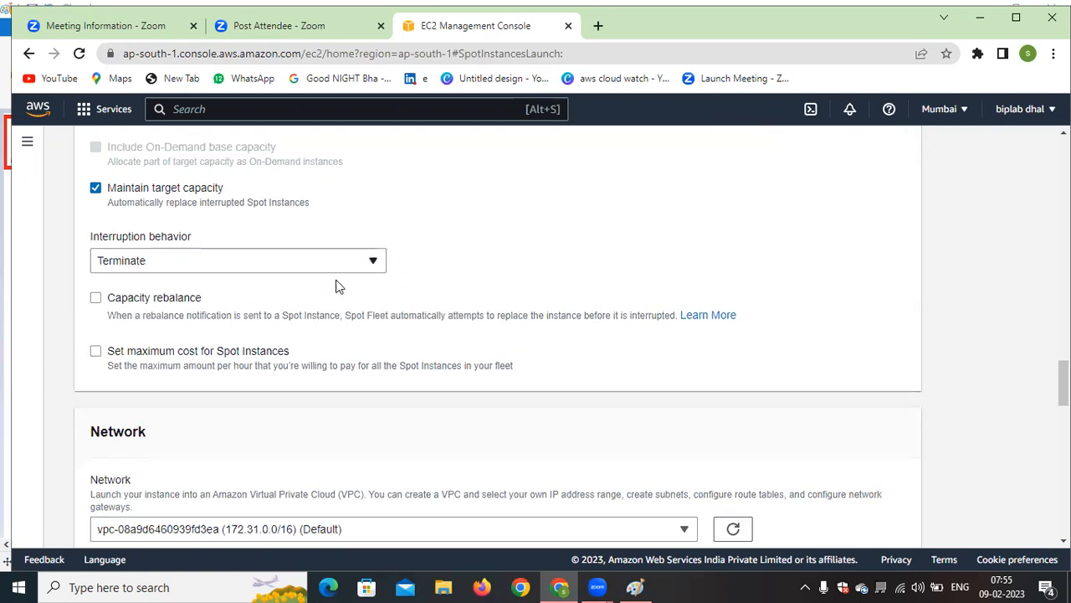
scroll(339, 287, "down", 1)
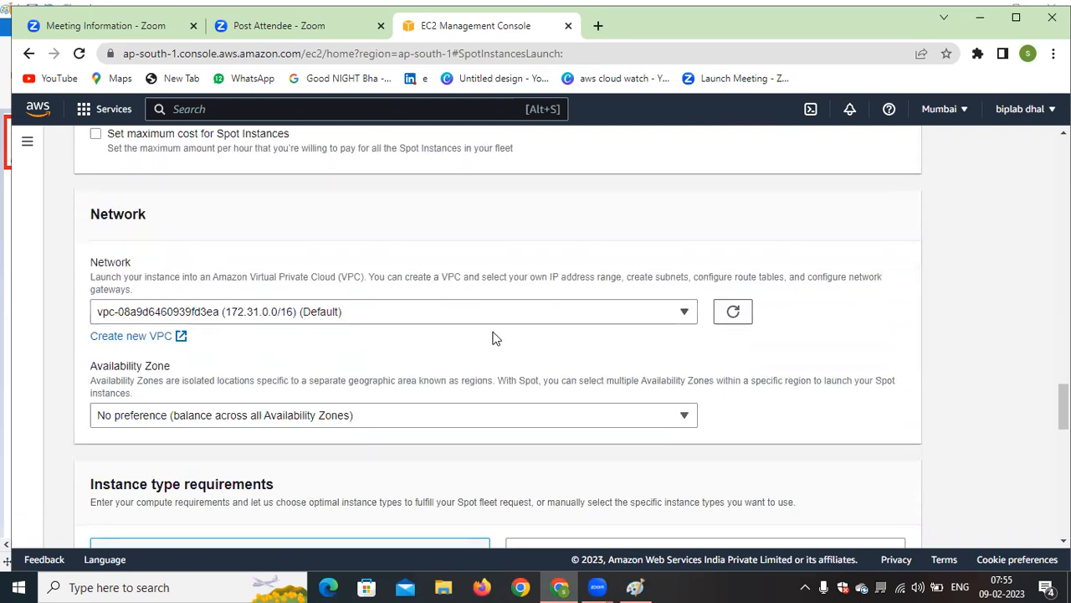
scroll(493, 339, "down", 2)
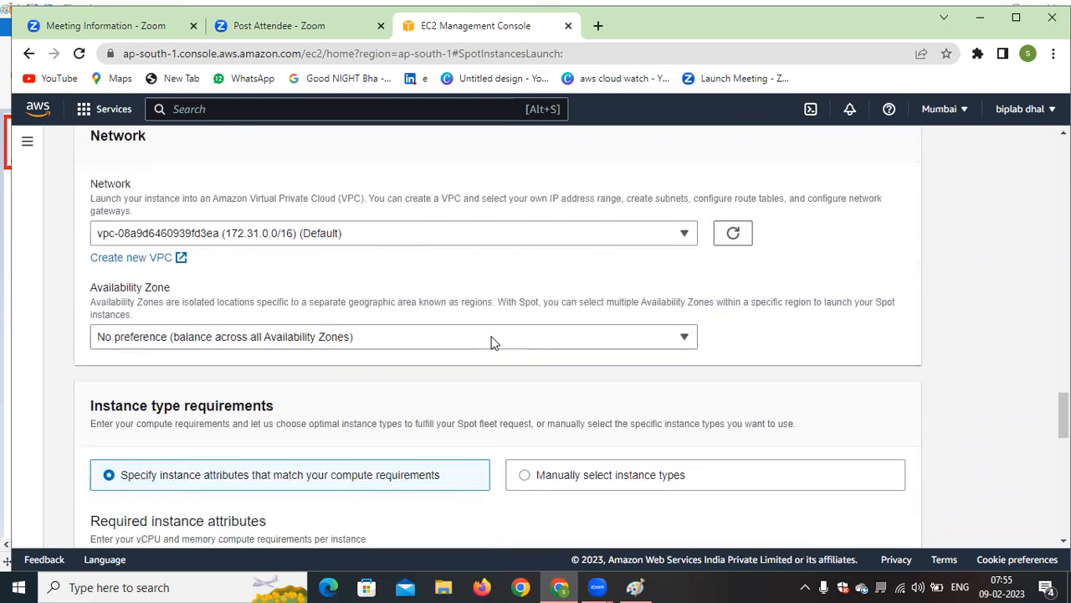
scroll(588, 366, "up", 2)
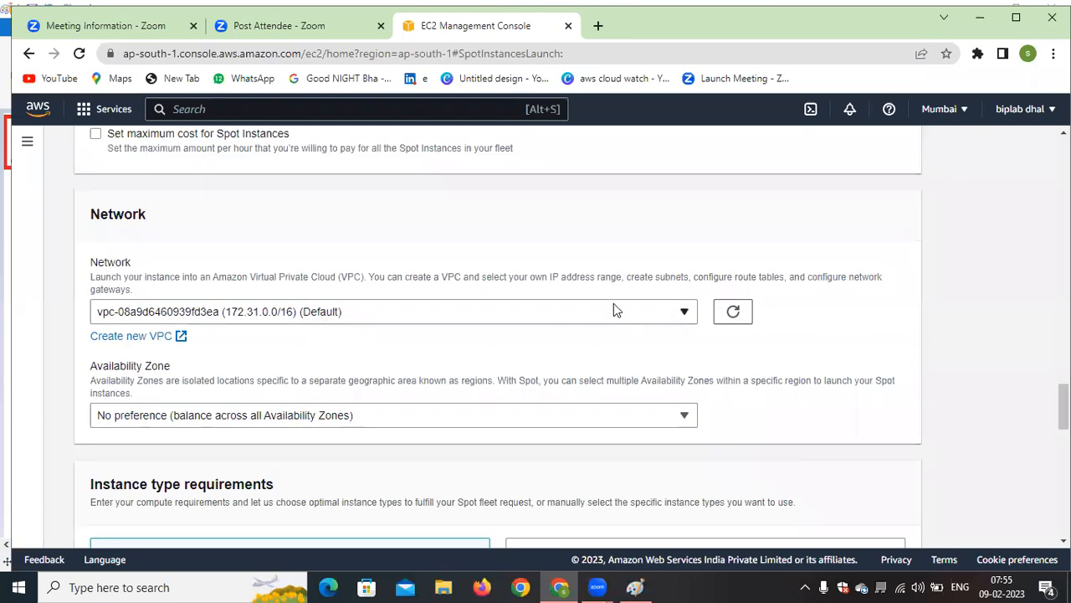
left_click(614, 310)
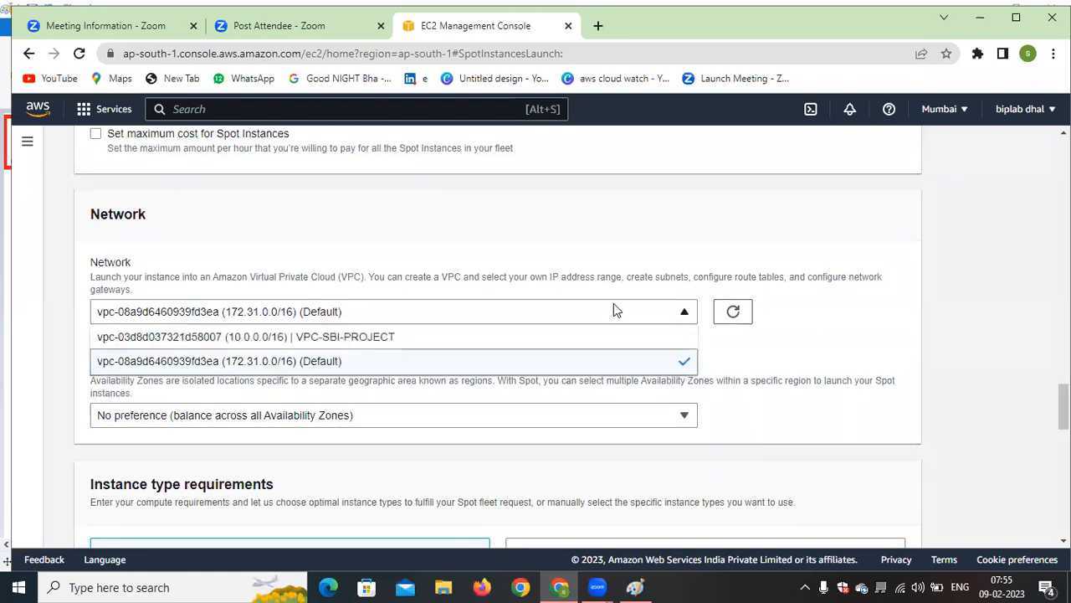
left_click(413, 362)
scroll(414, 360, "down", 1)
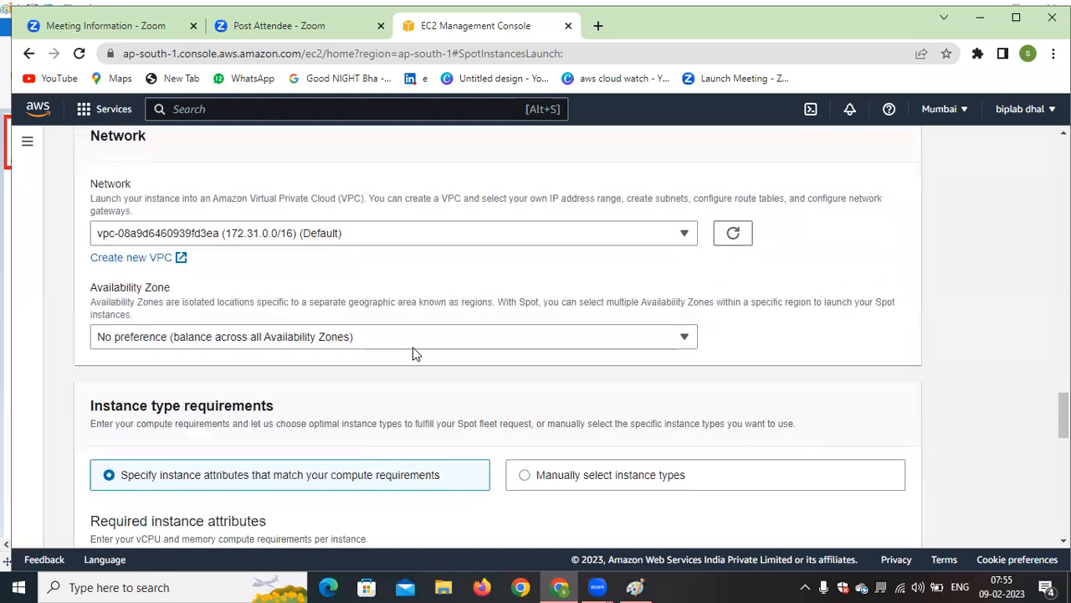
left_click(648, 340)
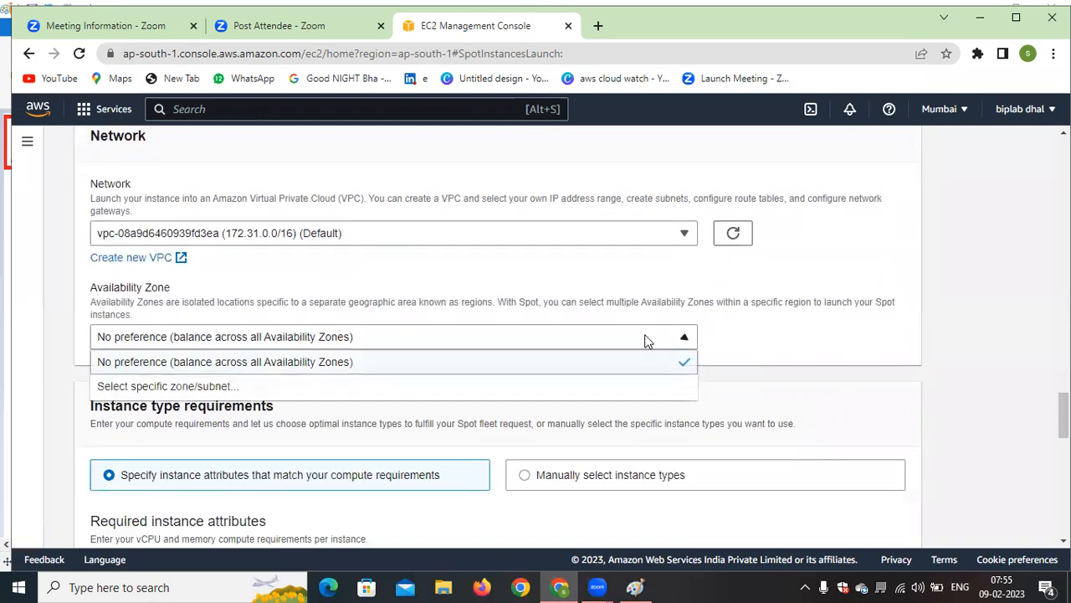
left_click(776, 341)
Examine the instance type requirements, including the minimum and maximum vCPU and memory fields and the optional additional attributes
scroll(584, 372, "down", 2)
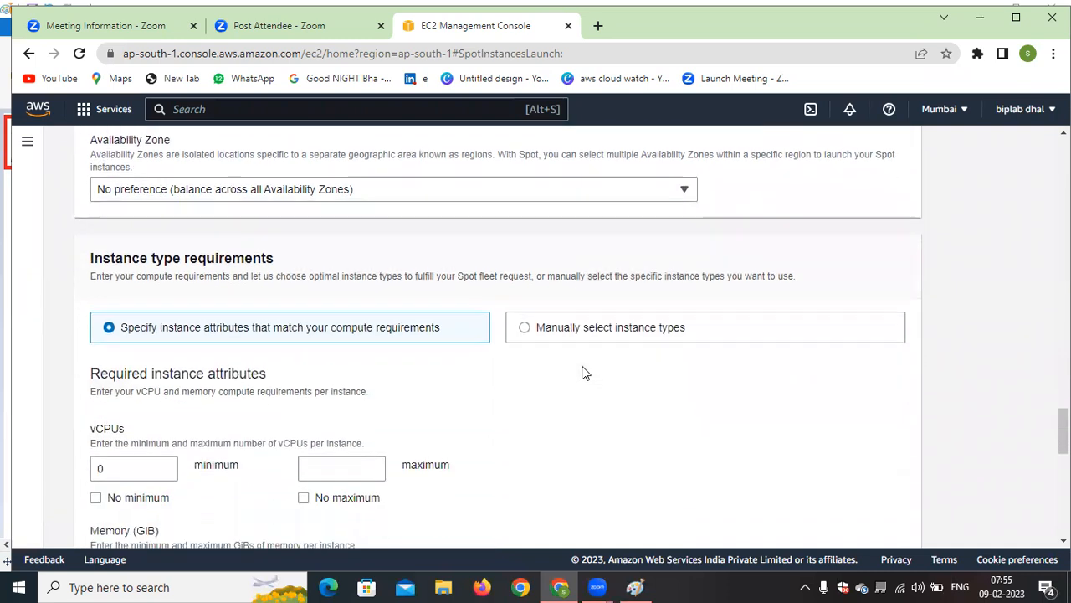
scroll(341, 262, "down", 1)
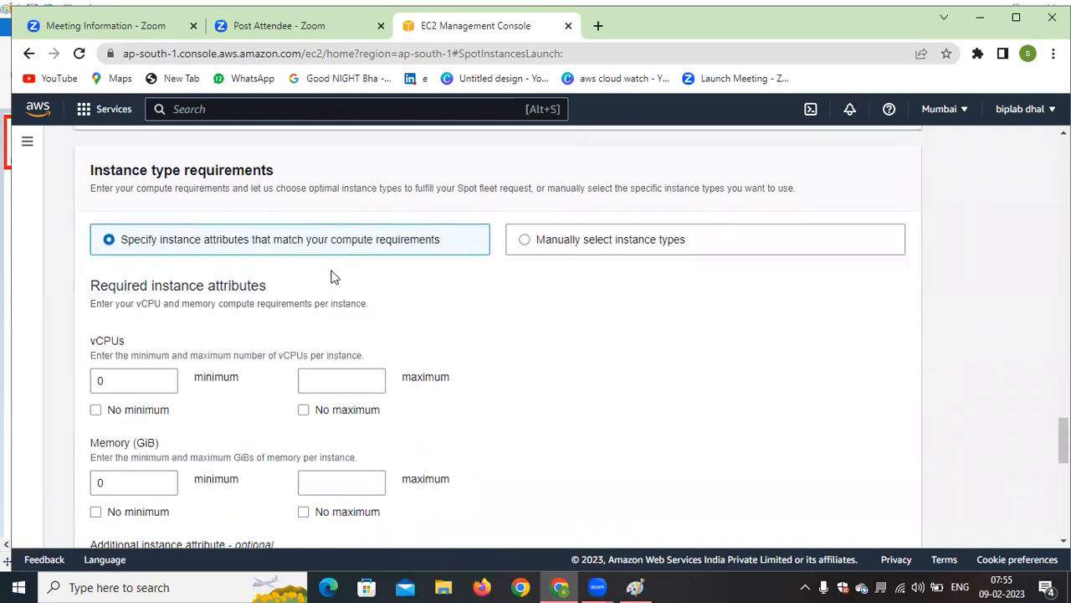
double_click(109, 382)
left_click(329, 385)
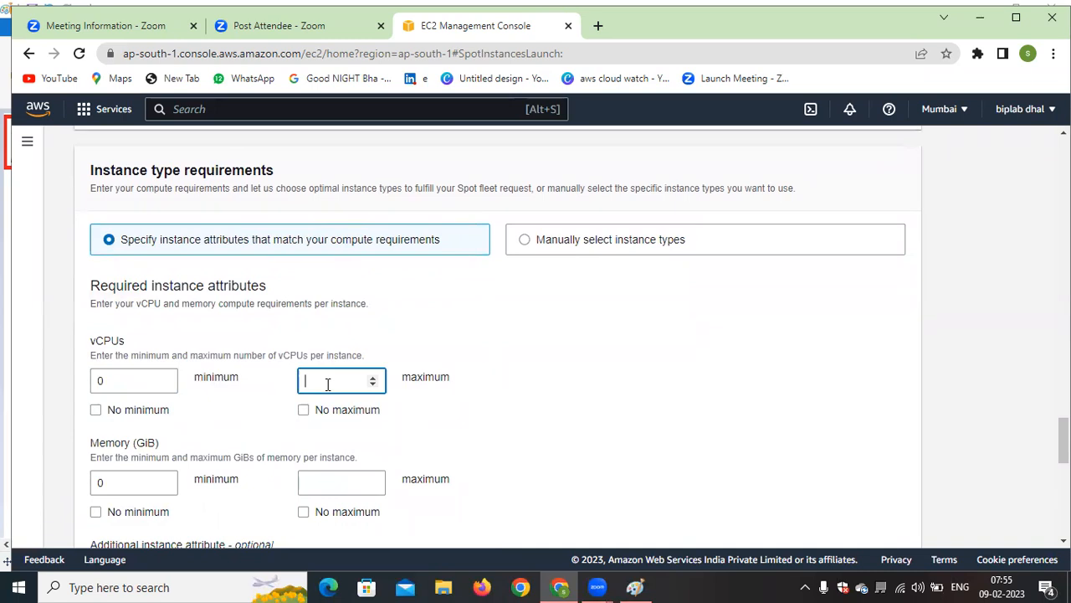
scroll(328, 384, "down", 1)
left_click(140, 406)
scroll(140, 406, "down", 5)
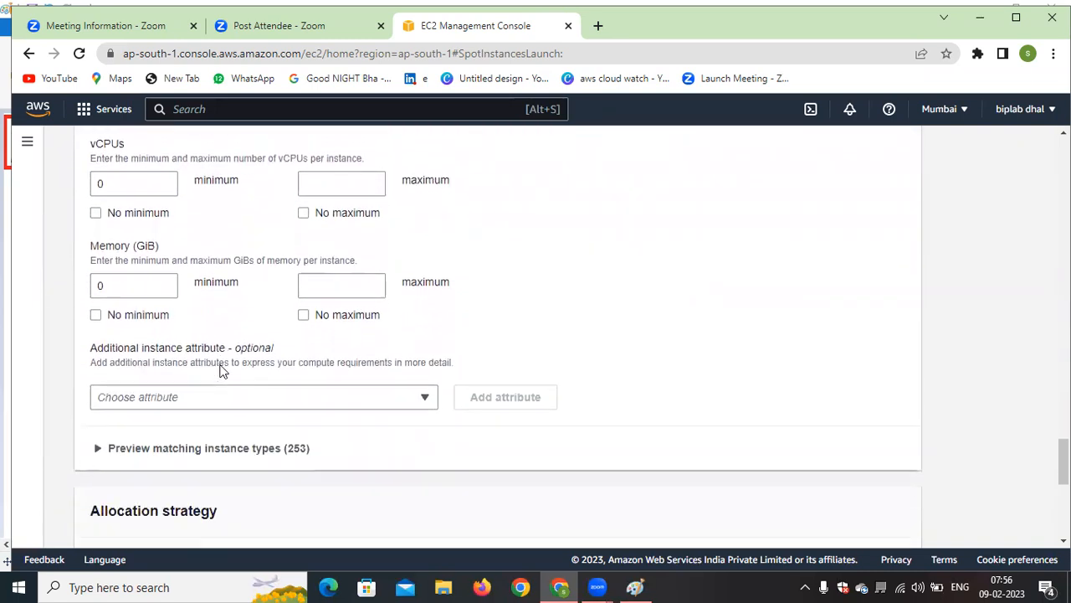
Review the Spot allocation strategy and the fleet request summary, highlighting the total target capacity
scroll(222, 371, "down", 2)
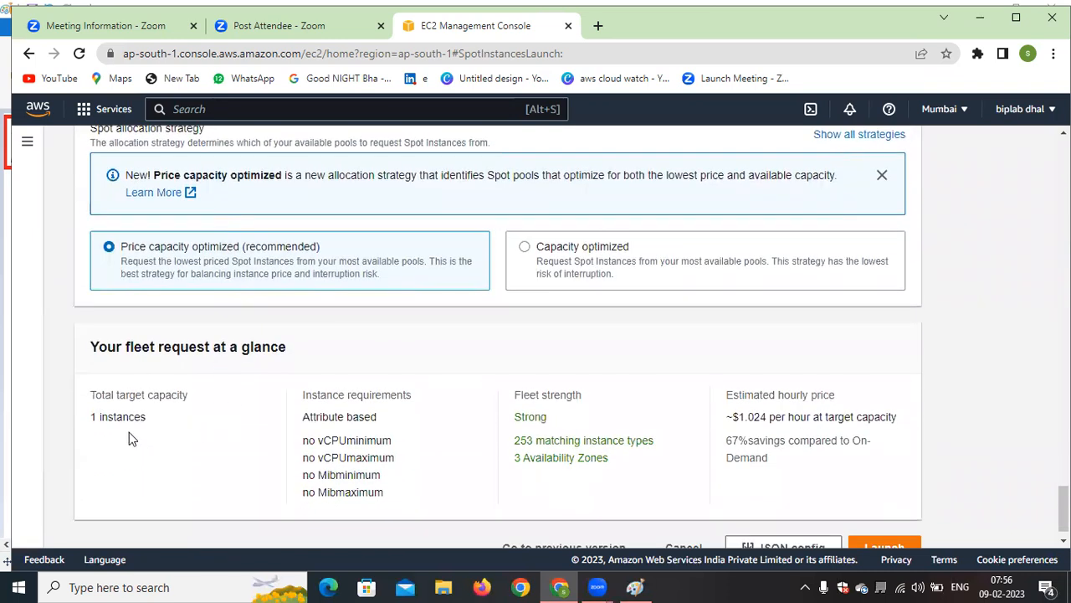
scroll(140, 425, "down", 1)
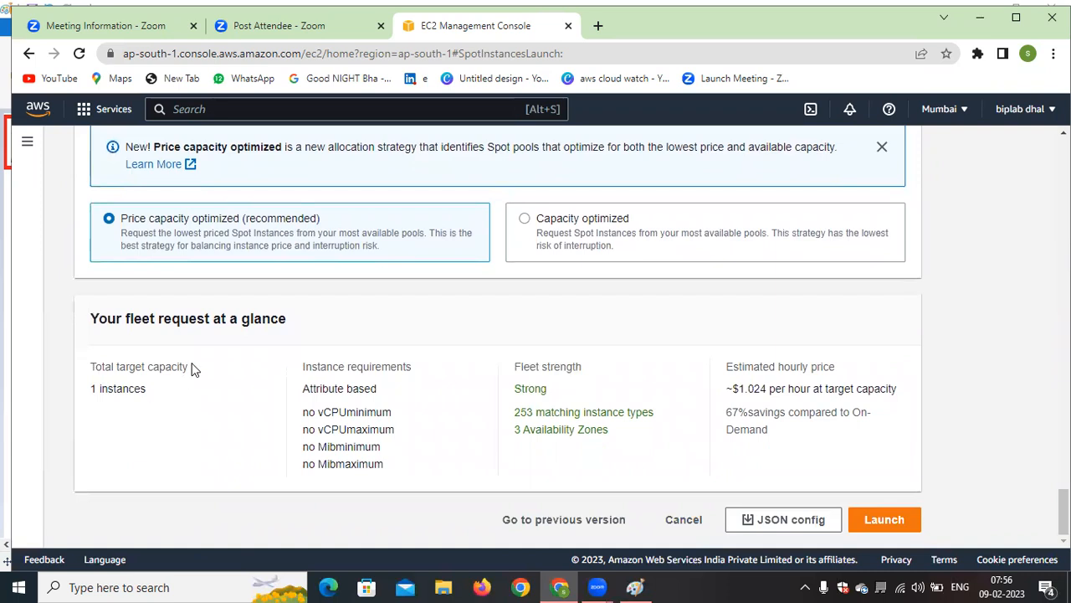
left_click_drag(144, 389, 80, 401)
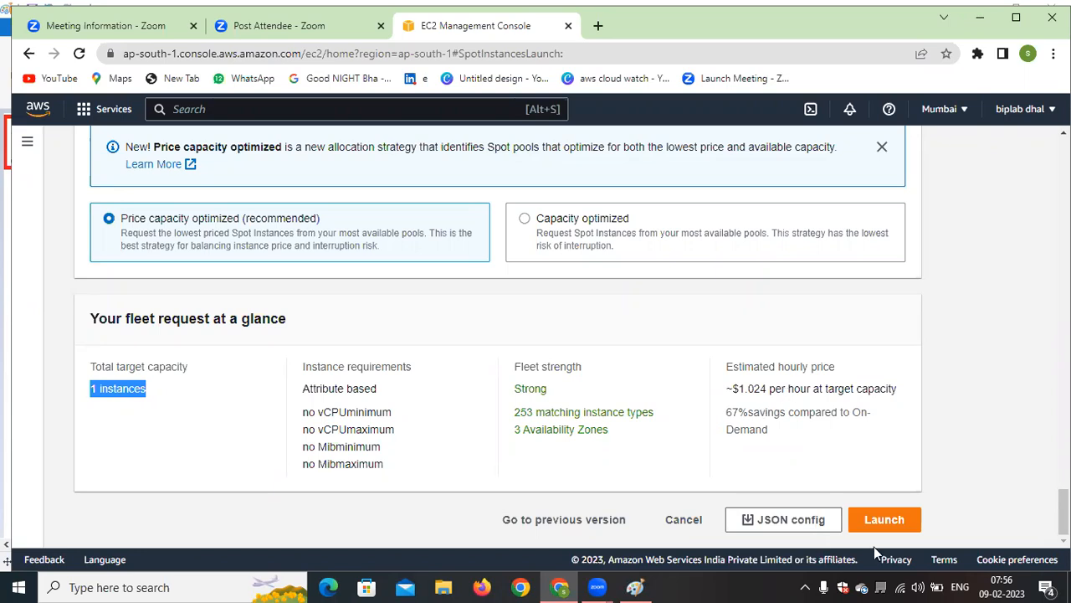
mouse_move(1063, 513)
left_mouse_down()
mouse_move(1064, 430)
mouse_move(1064, 510)
left_mouse_up()
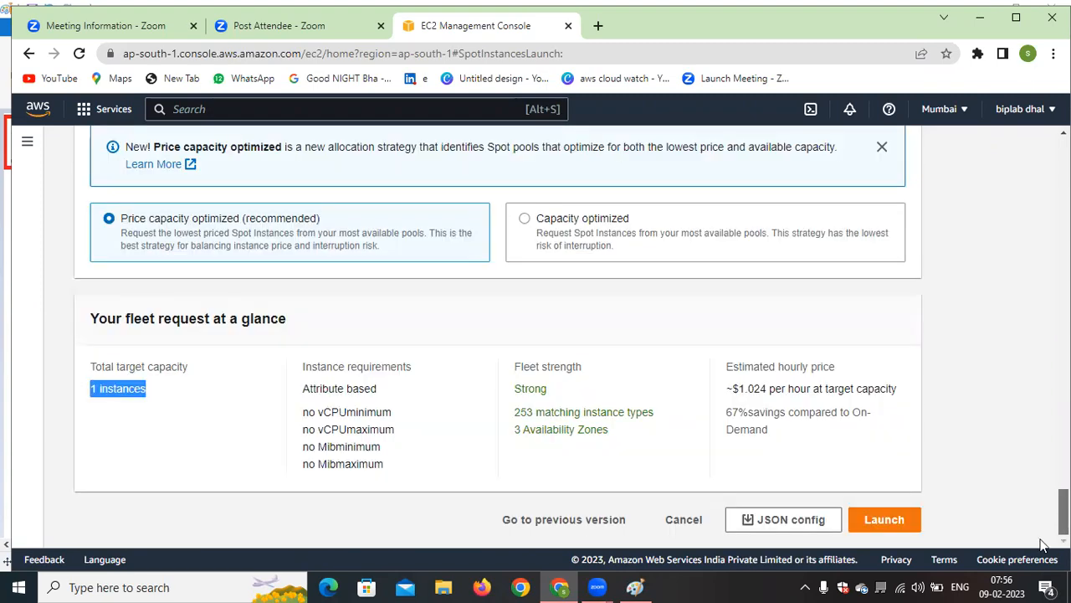
Look back over the Spot Fleet request form and switch to the Paint diagram of EC2 purchasing options
scroll(684, 382, "up", 20)
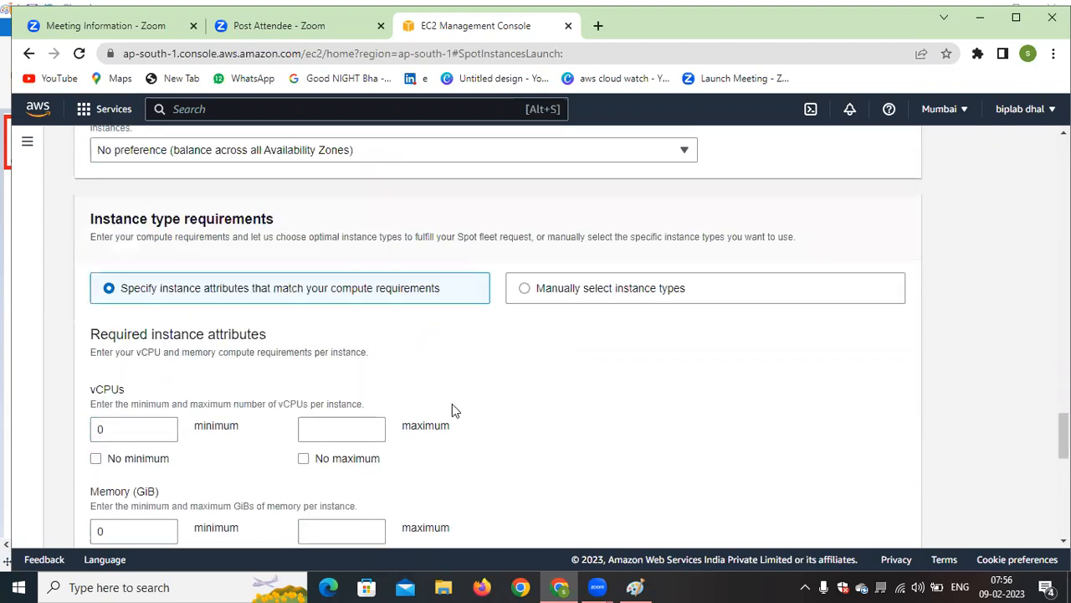
scroll(466, 405, "up", 15)
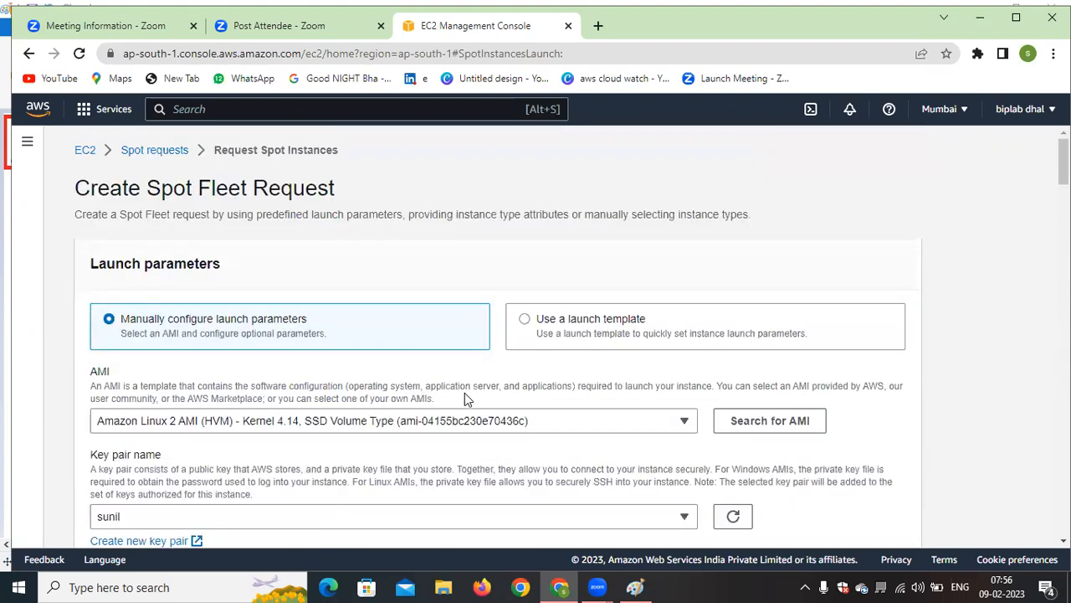
scroll(465, 393, "down", 5)
left_click(638, 582)
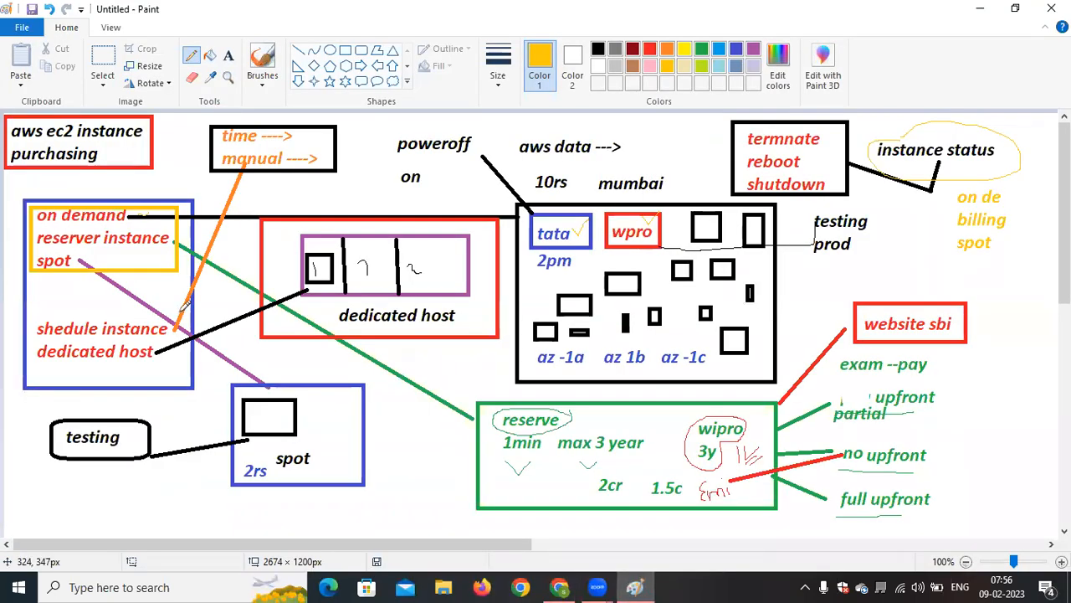
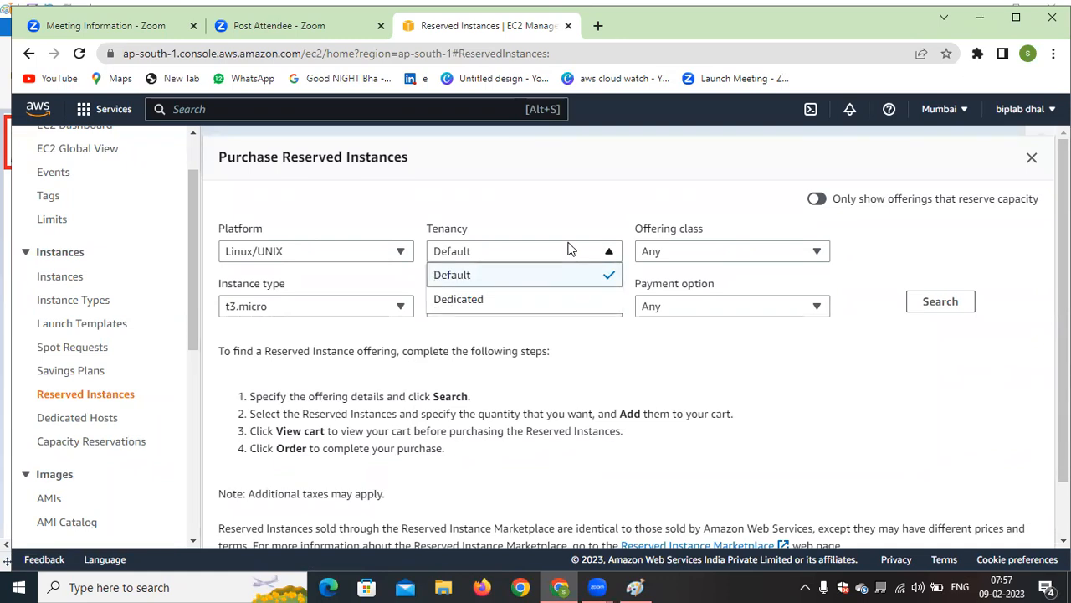
Try the Dedicated tenancy, return it to Default, and set the offering class to Convertible for the Reserved Instance
left_click(554, 297)
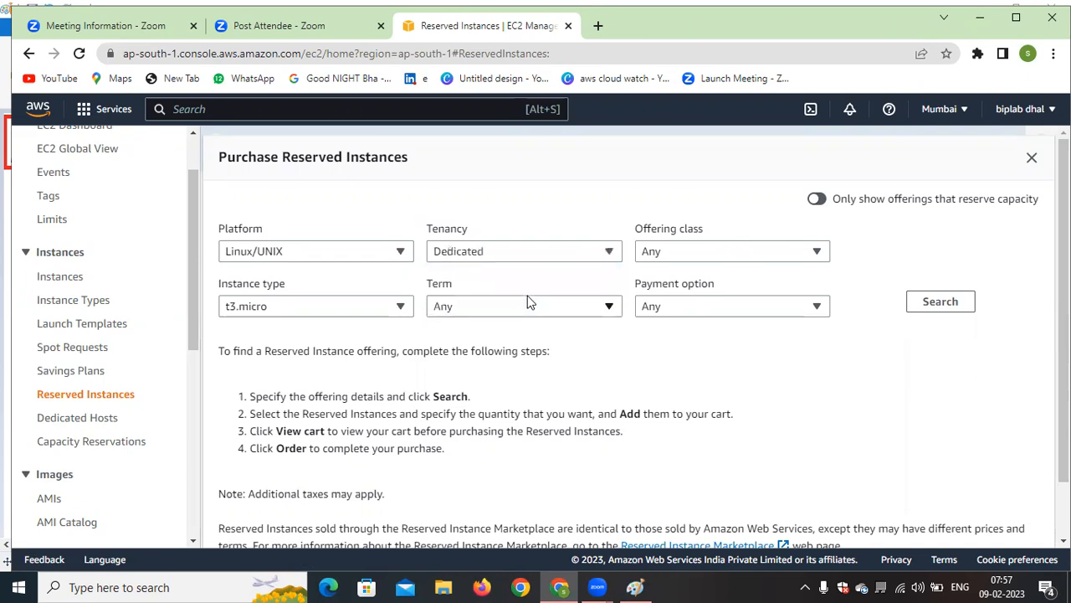
left_click(529, 256)
left_click(479, 274)
left_click(770, 256)
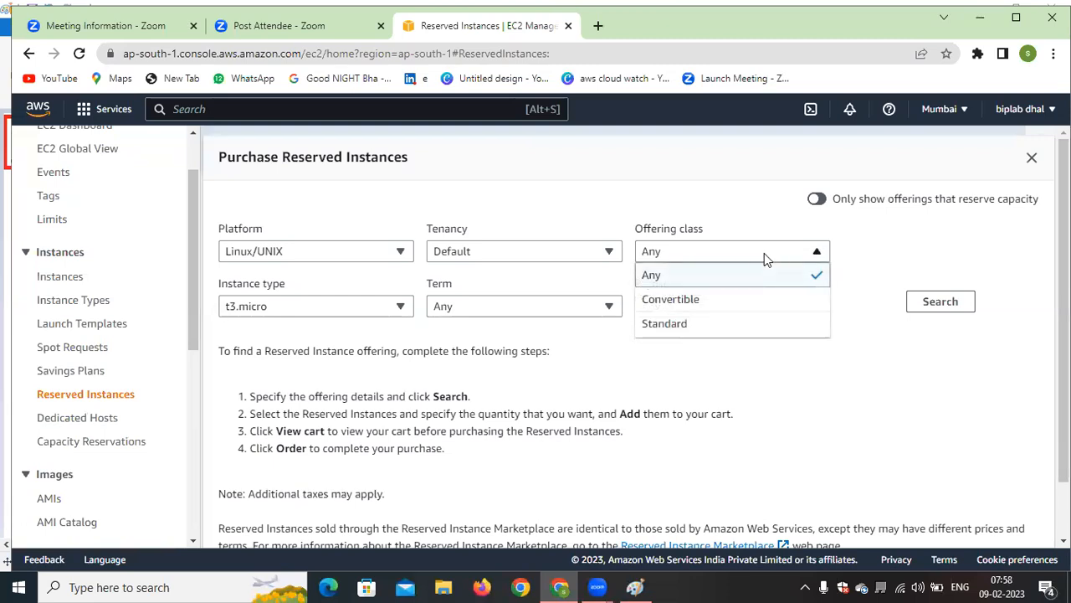
left_click(706, 299)
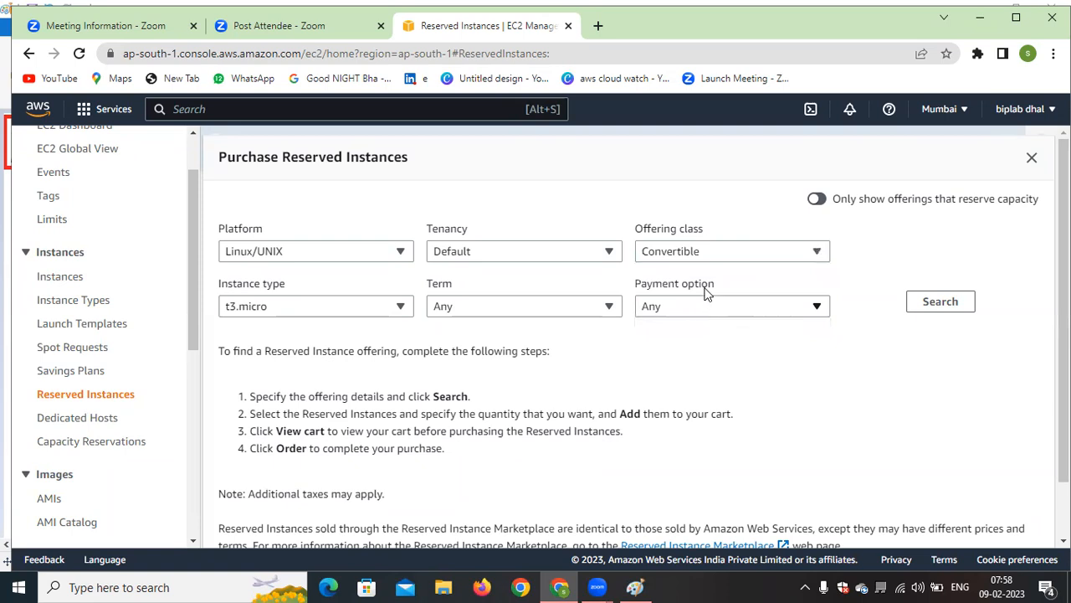
Browse the instance types available for Reserved Instances, from the a1 family through the r5a family, keeping t3.micro selected
left_click(370, 311)
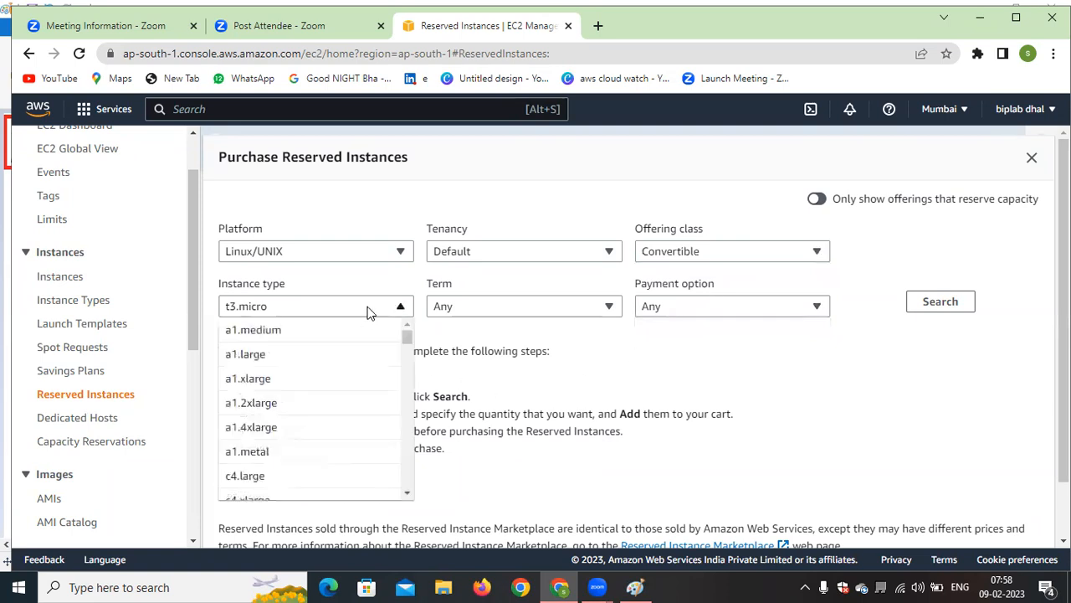
scroll(323, 443, "down", 2)
scroll(319, 447, "down", 1)
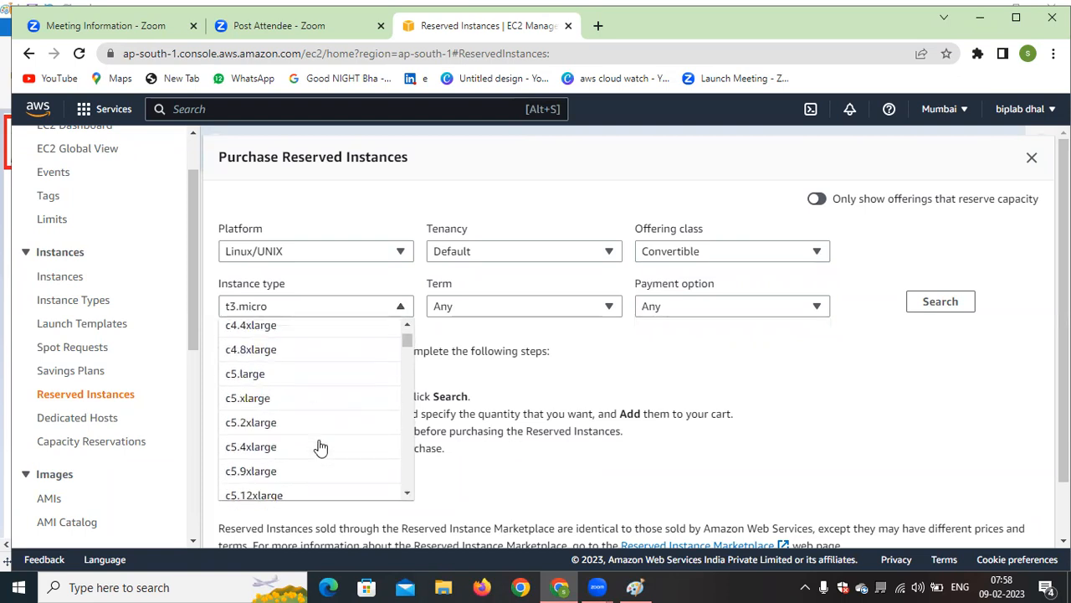
scroll(327, 431, "up", 3)
scroll(329, 435, "down", 15)
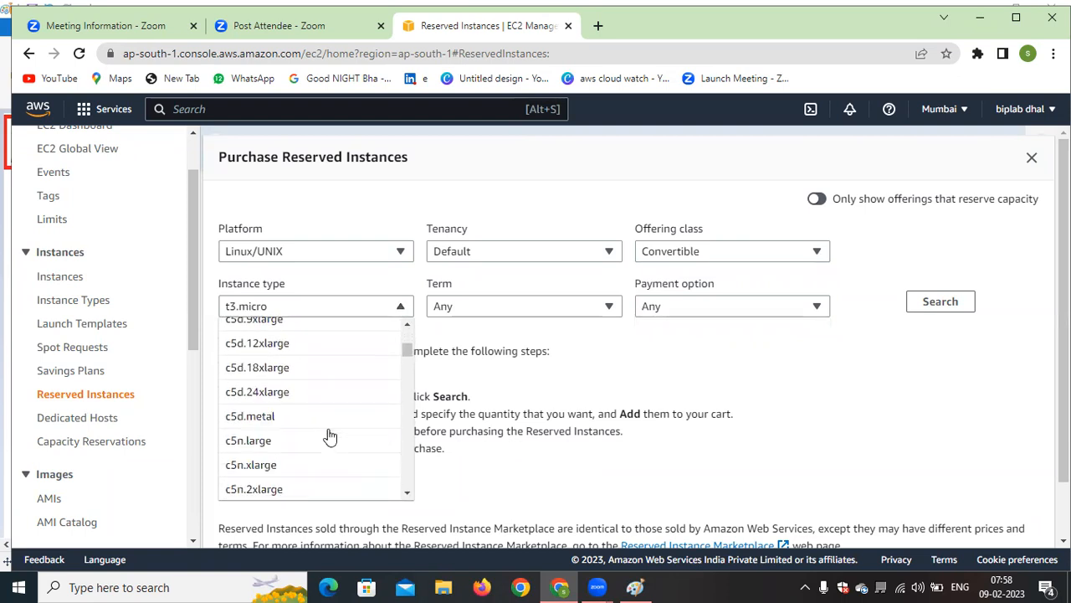
scroll(329, 435, "down", 15)
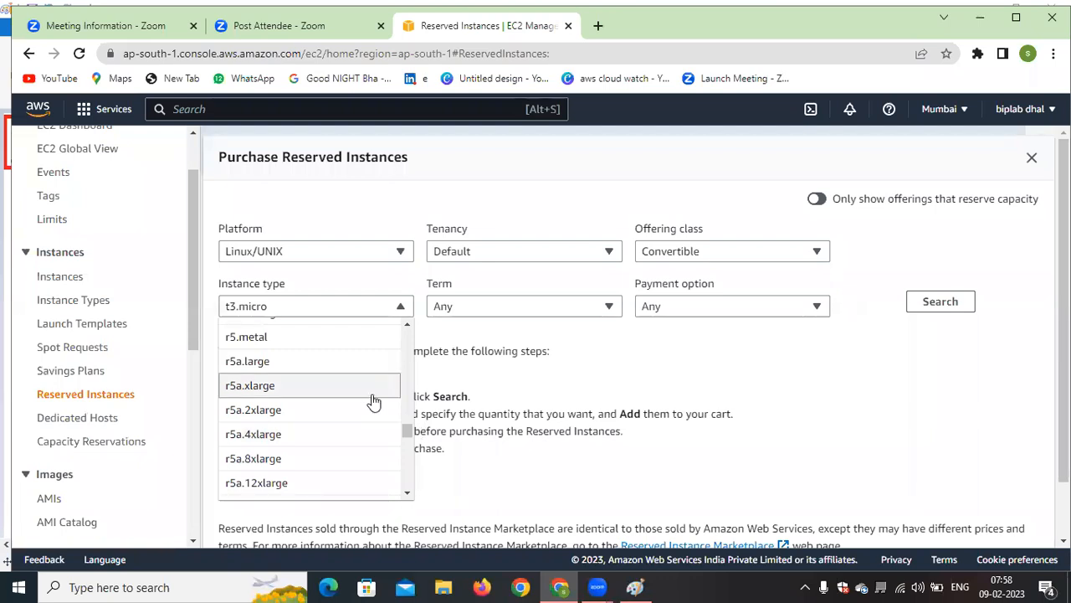
left_click_drag(410, 430, 399, 387)
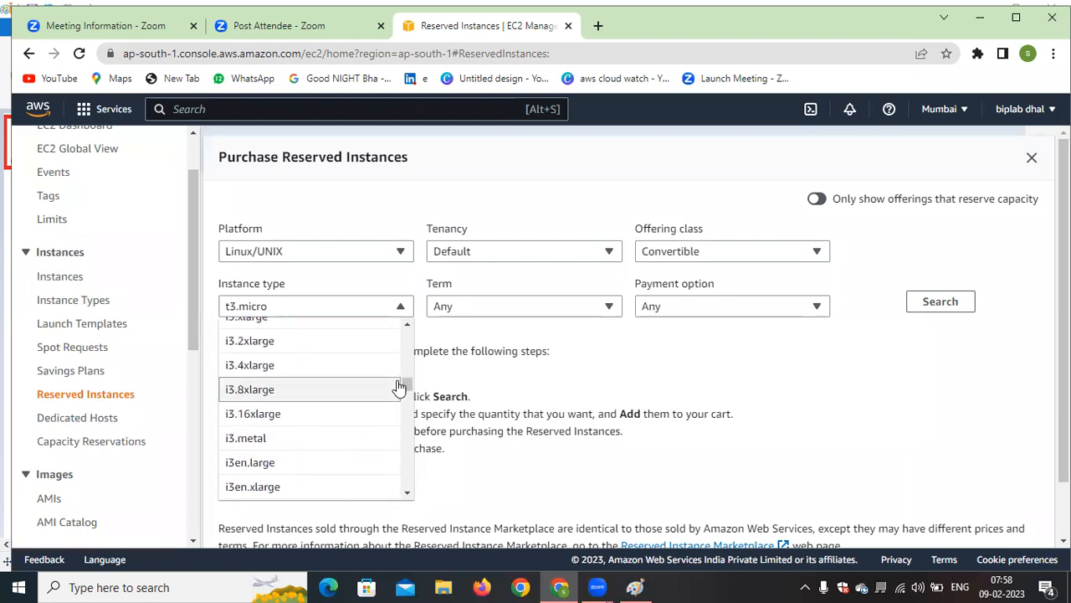
left_click_drag(399, 386, 394, 327)
left_click(292, 311)
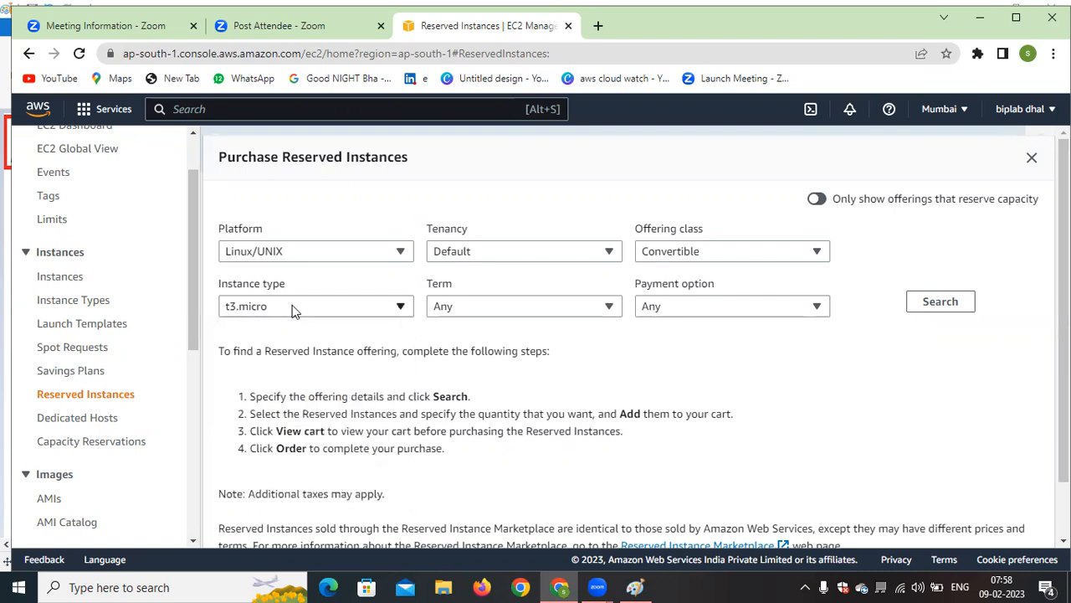
left_click(382, 305)
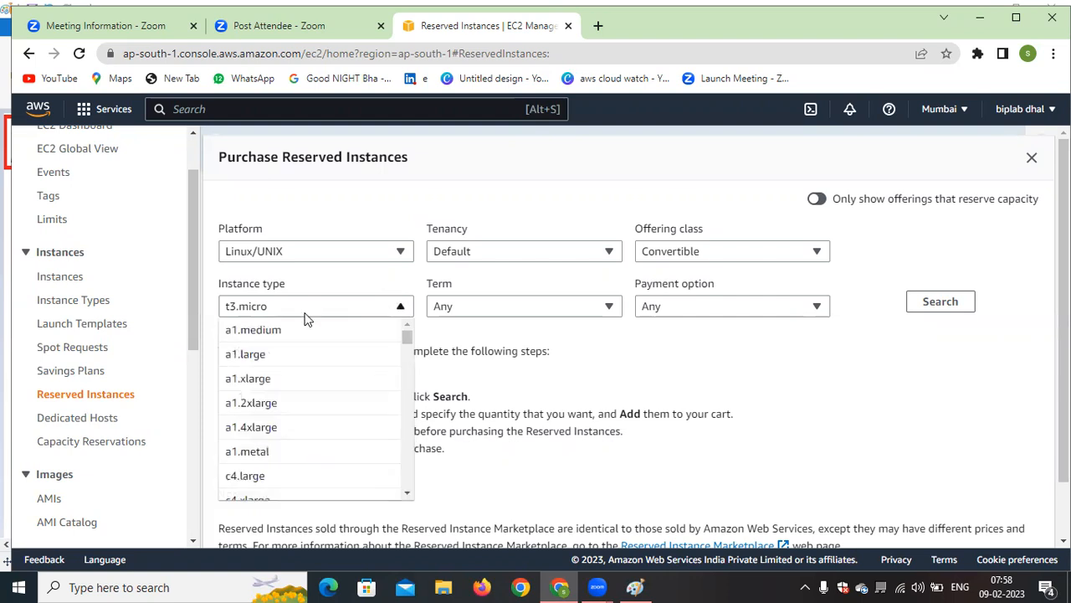
scroll(328, 423, "down", 5)
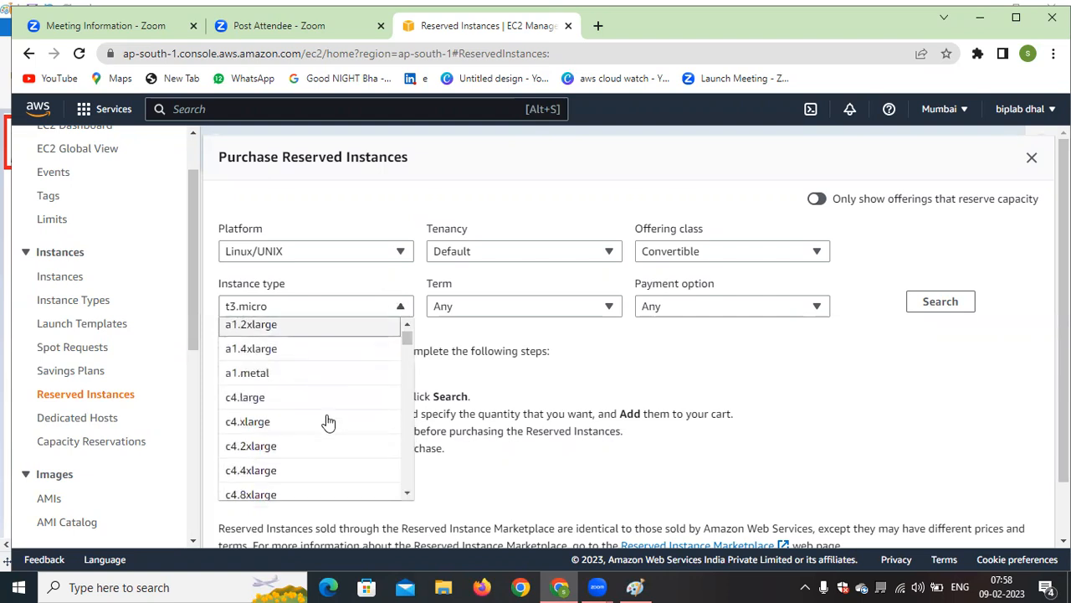
left_click(782, 352)
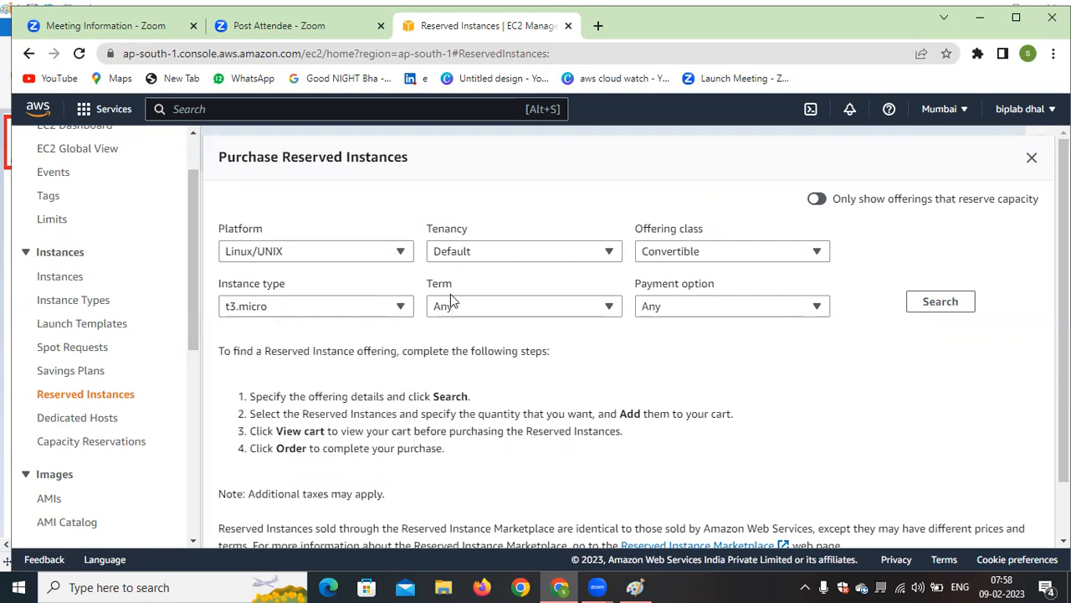
Set the term to 12 months to 36 months, try the All upfront and Partial upfront payment options, and settle on No upfront
left_click(570, 311)
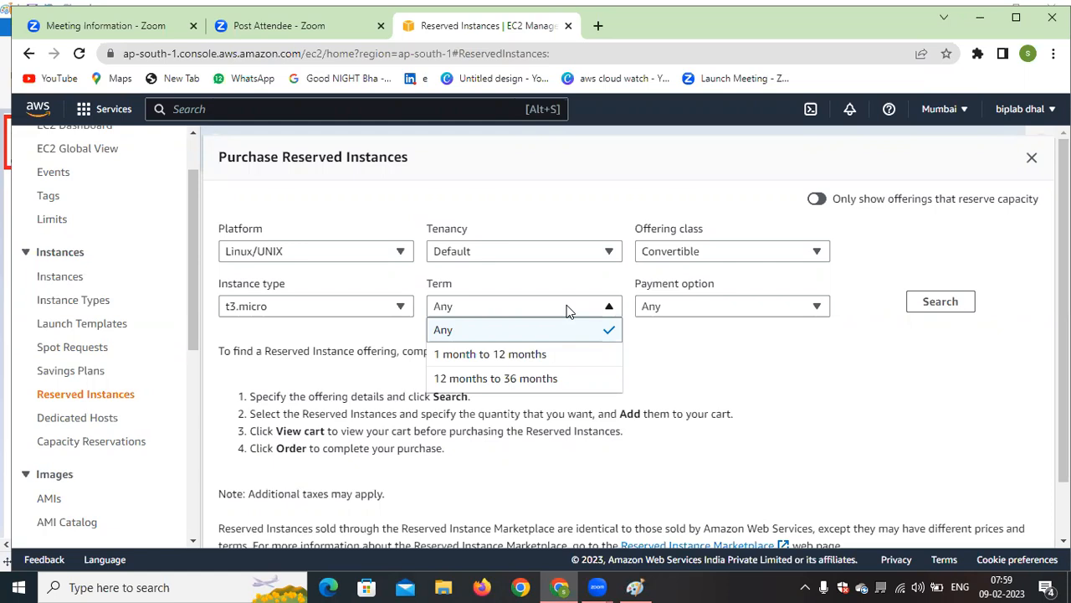
left_click(515, 379)
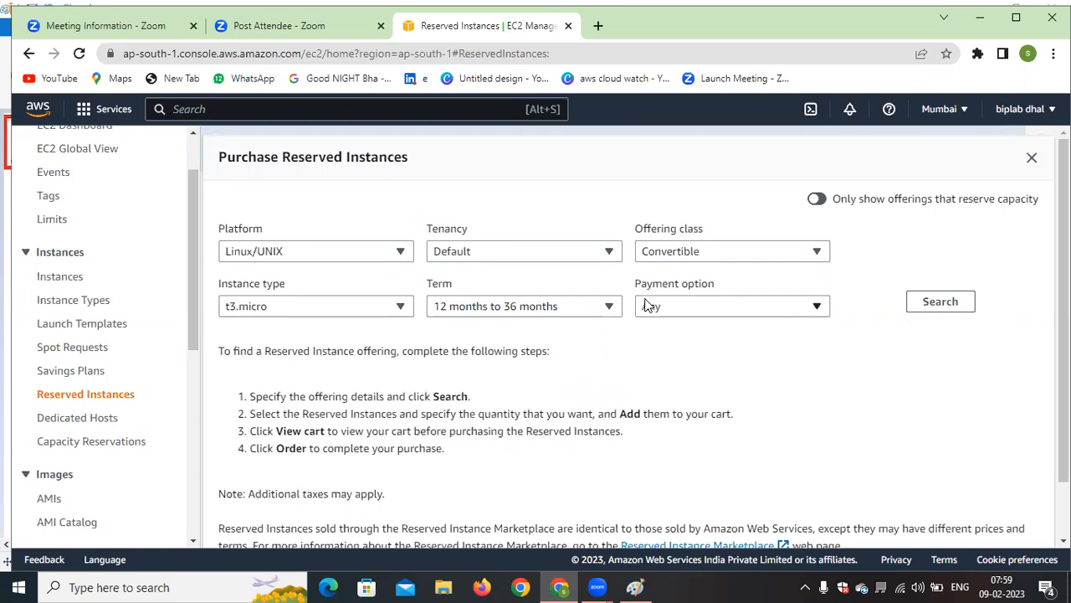
left_click(774, 307)
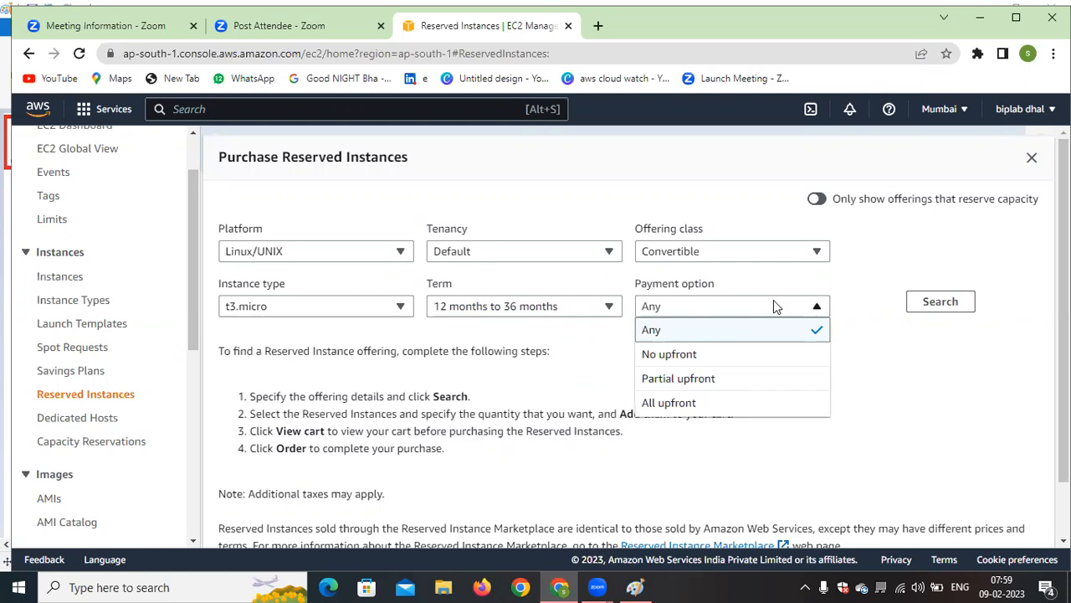
left_click(695, 403)
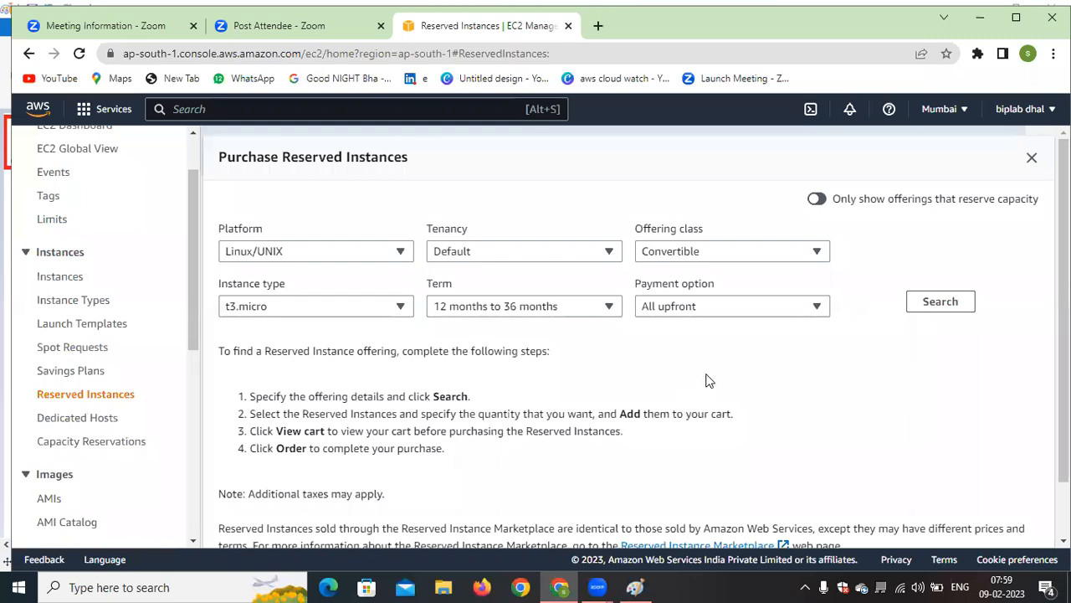
left_click(761, 312)
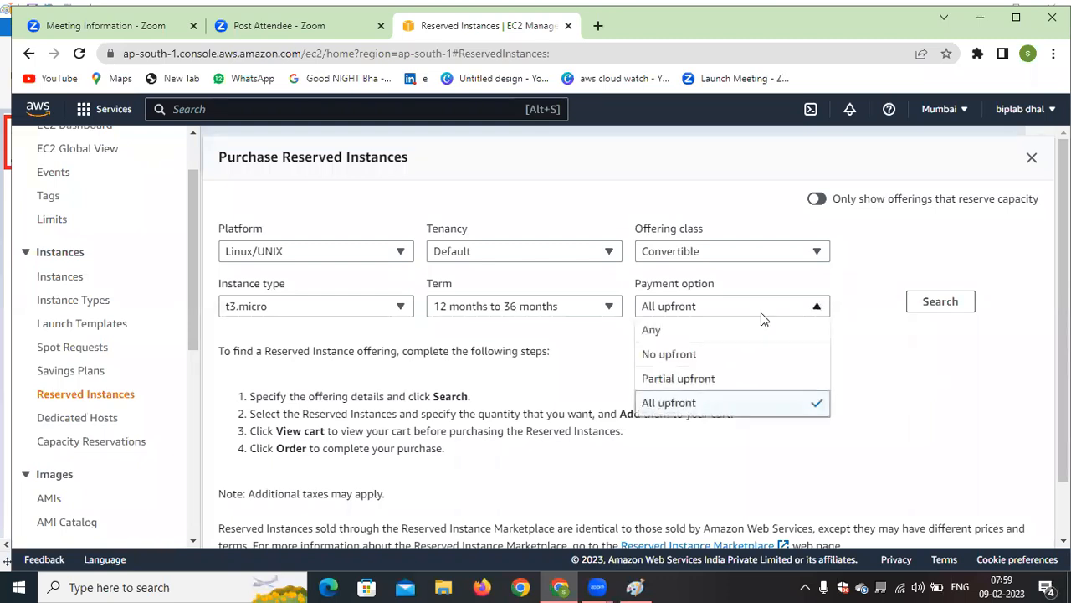
left_click(687, 356)
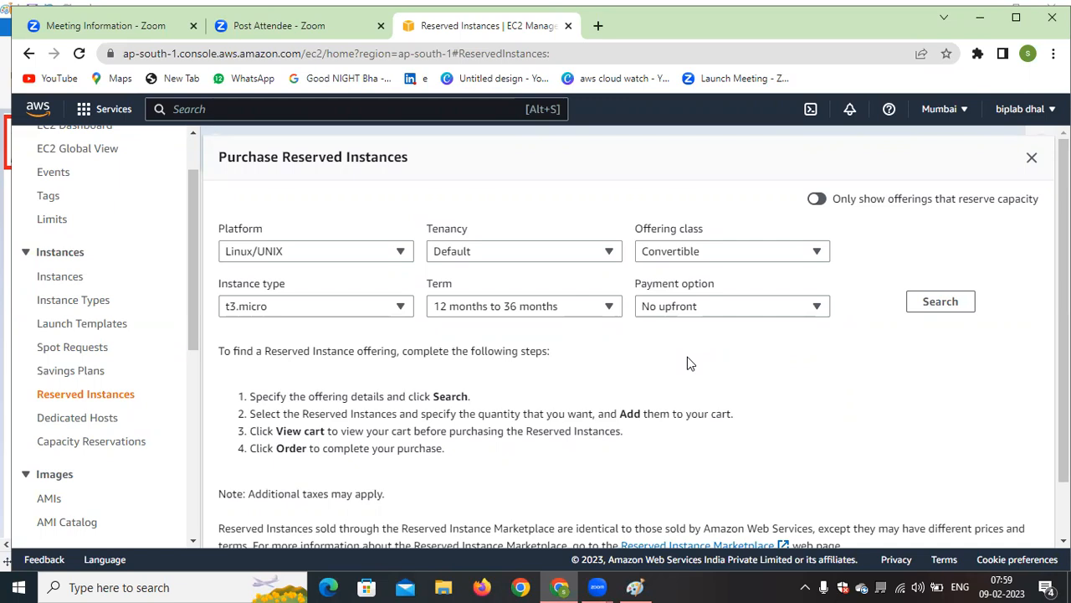
left_click(770, 301)
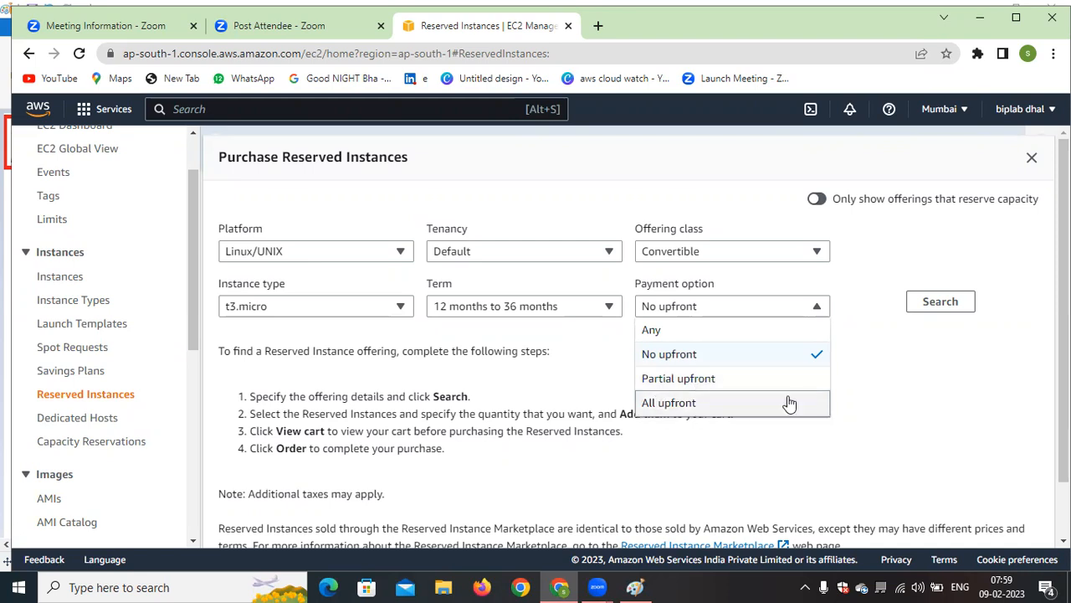
left_click(696, 381)
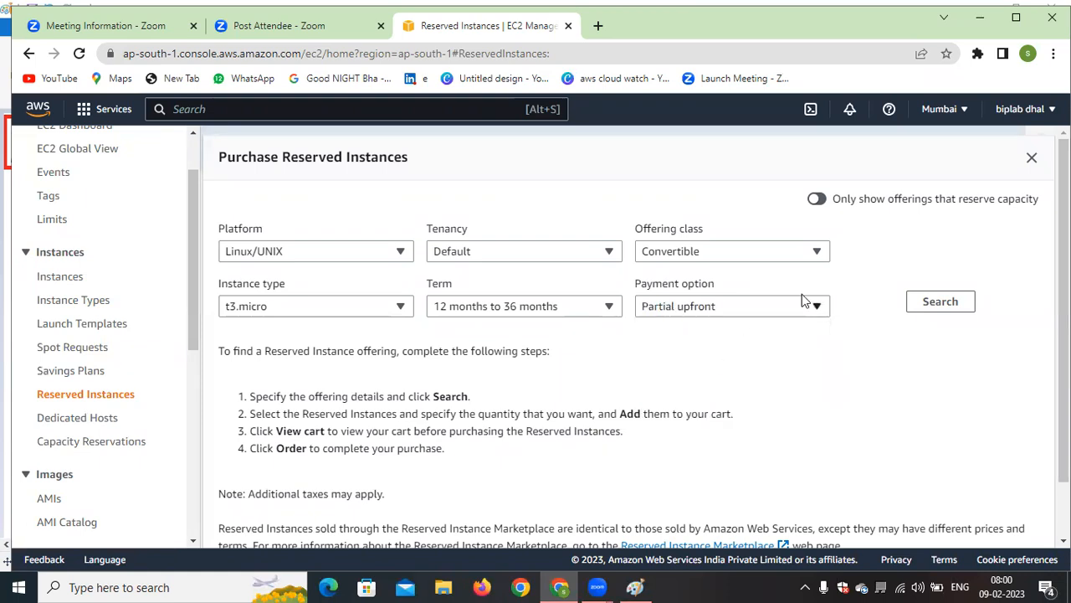
left_click(790, 311)
left_click(693, 355)
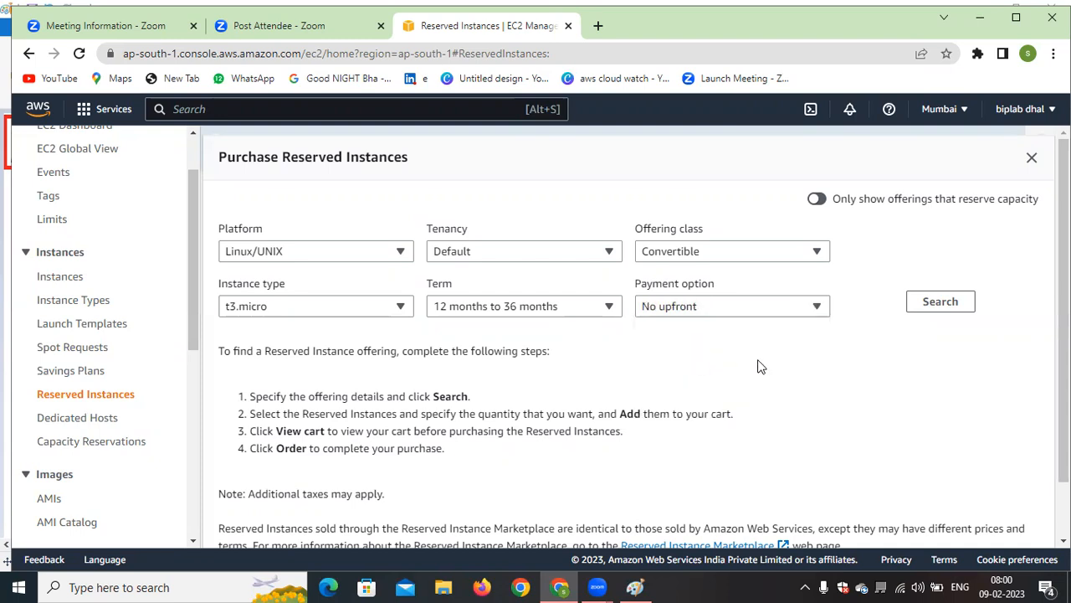
Read the purchase instructions and search for Reserved Instance offerings that match the chosen details
scroll(758, 366, "down", 1)
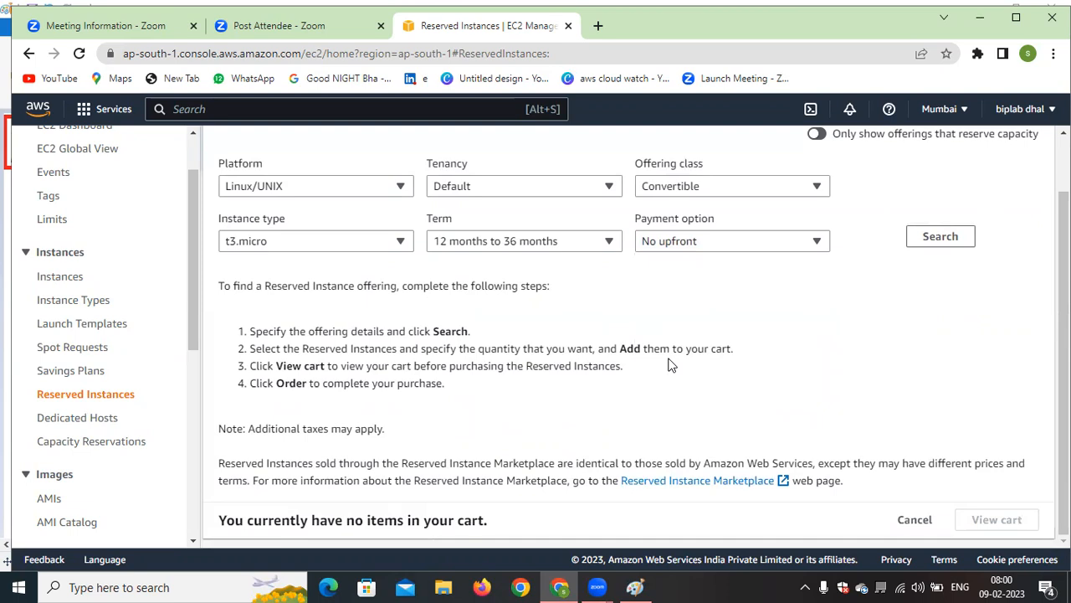
scroll(753, 347, "up", 1)
left_click(929, 303)
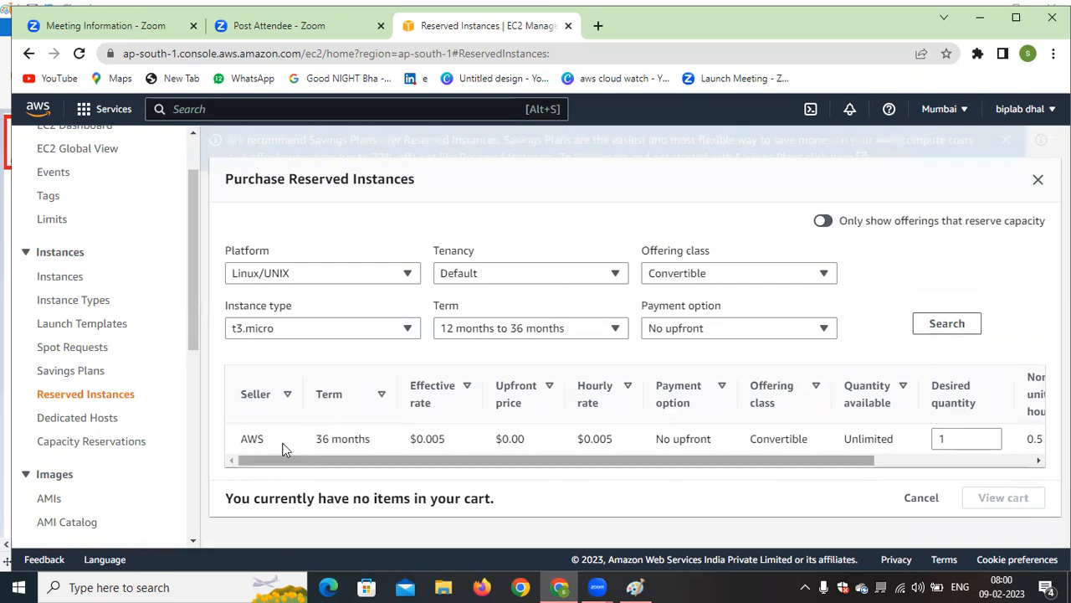
Review the AWS offering's rate and quantity columns, add one Reserved Instance to the cart, and view the cart
mouse_move(294, 461)
left_mouse_down()
mouse_move(325, 466)
mouse_move(313, 465)
left_mouse_up()
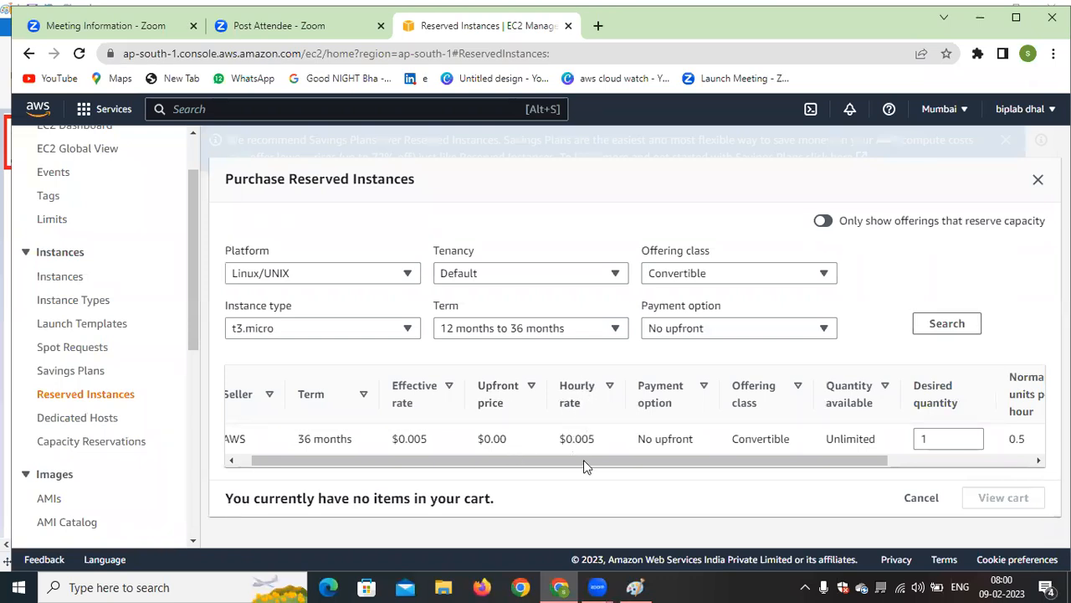
left_click_drag(609, 464, 711, 460)
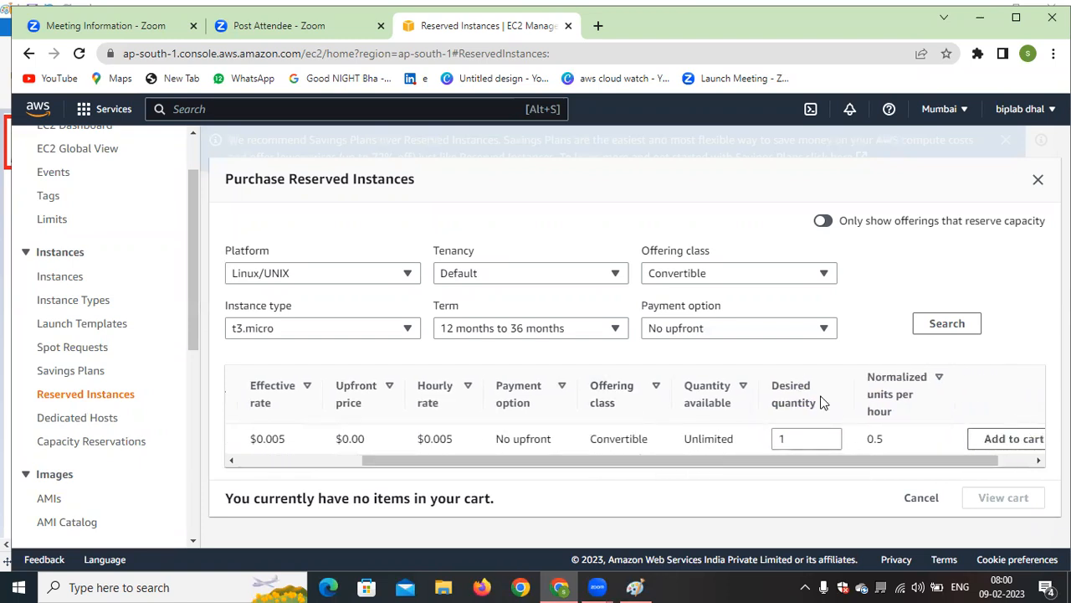
left_click_drag(802, 466, 905, 467)
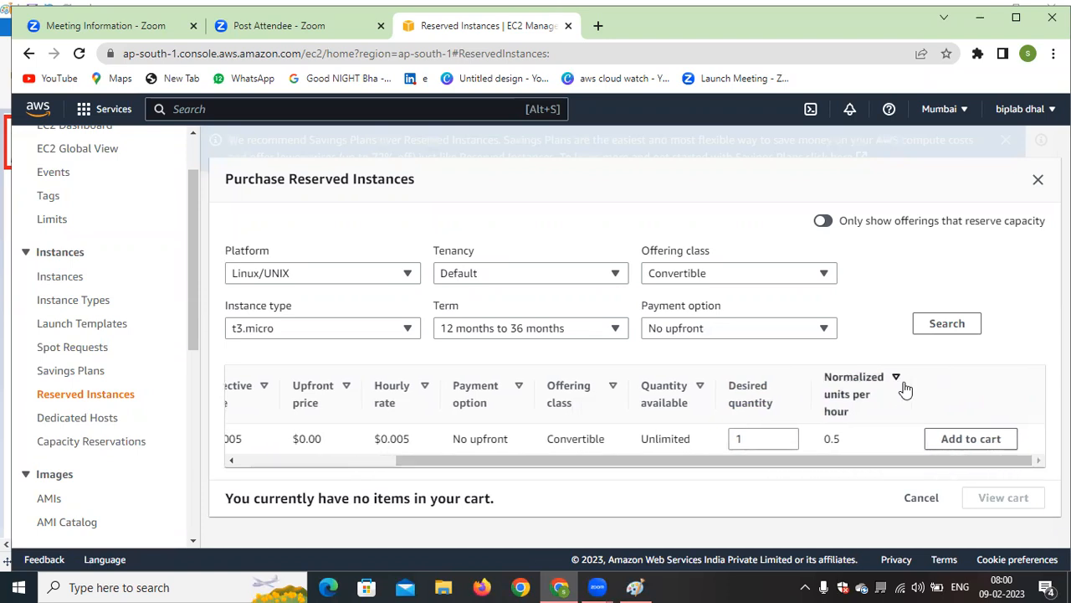
left_click(977, 438)
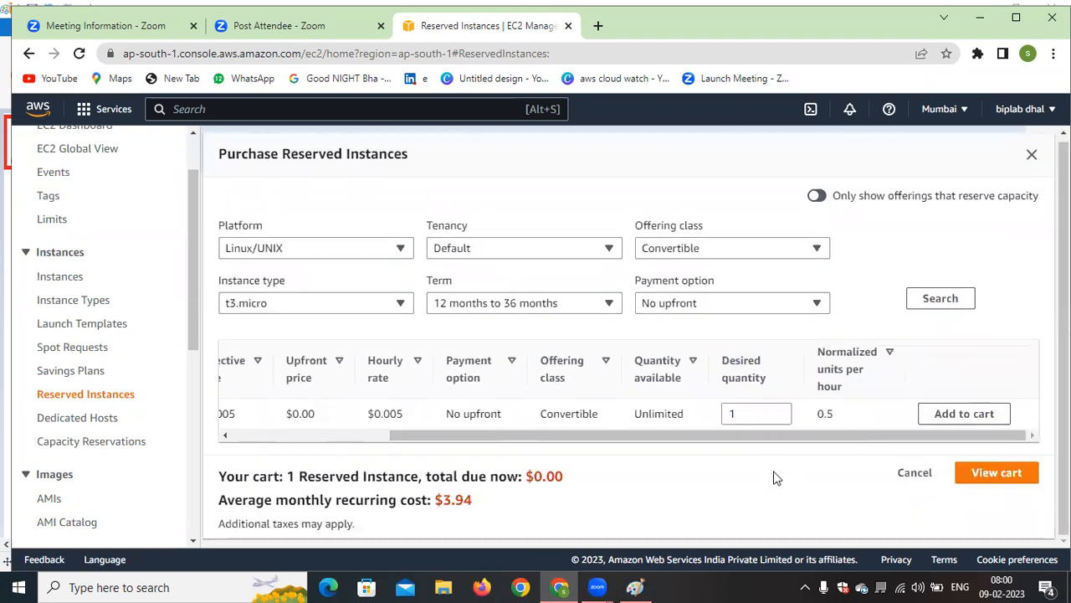
left_click(1021, 484)
scroll(457, 369, "down", 1)
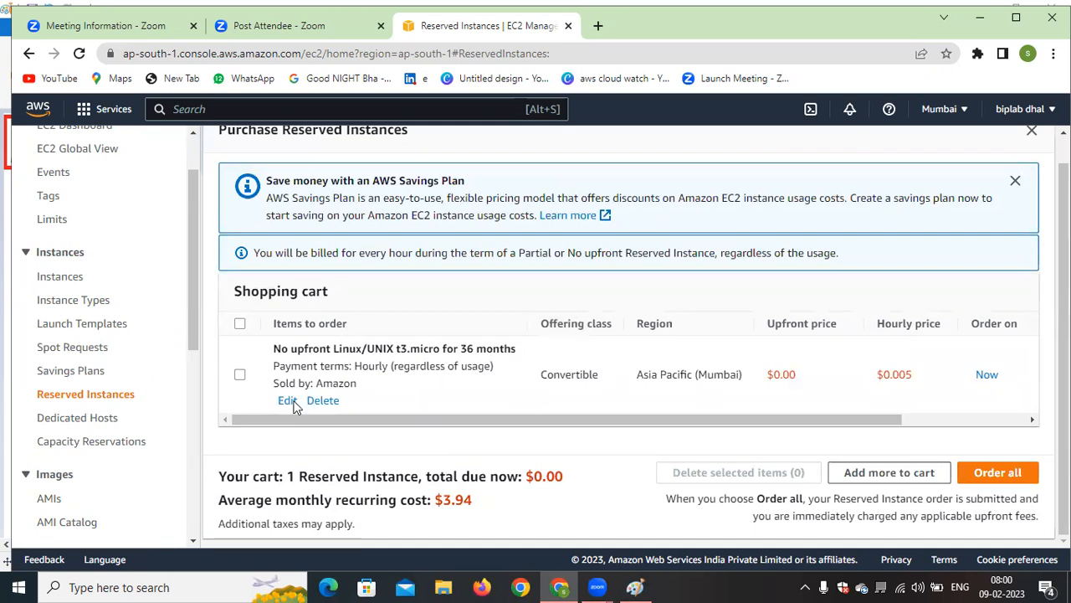
Select the t3.micro item in the shopping cart, dismiss the Savings Plan notice, and close the purchase window without ordering
left_click(240, 375)
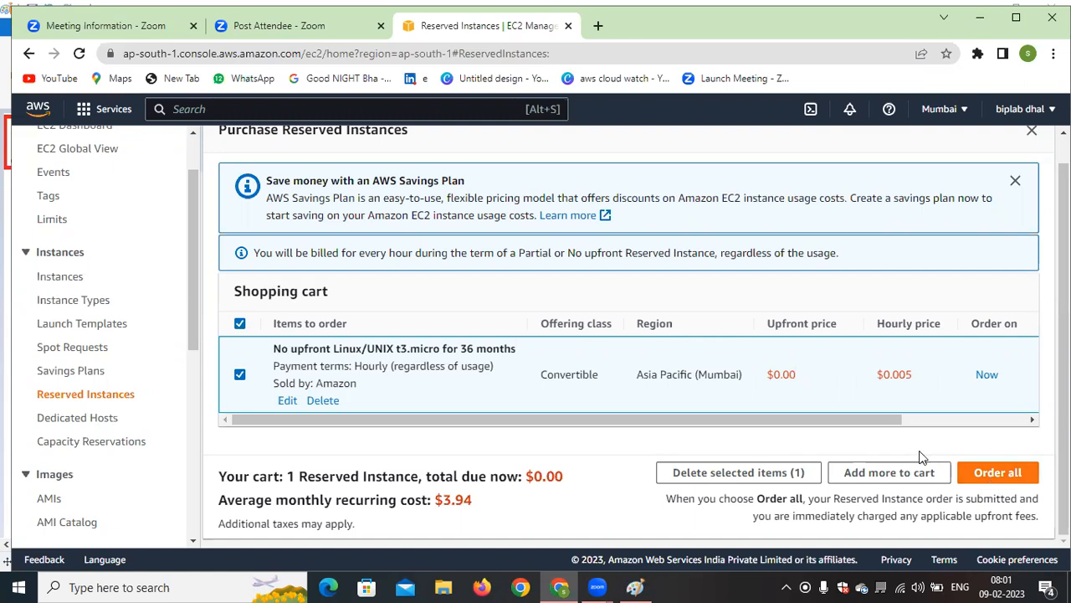
scroll(963, 360, "up", 1)
left_click(1014, 205)
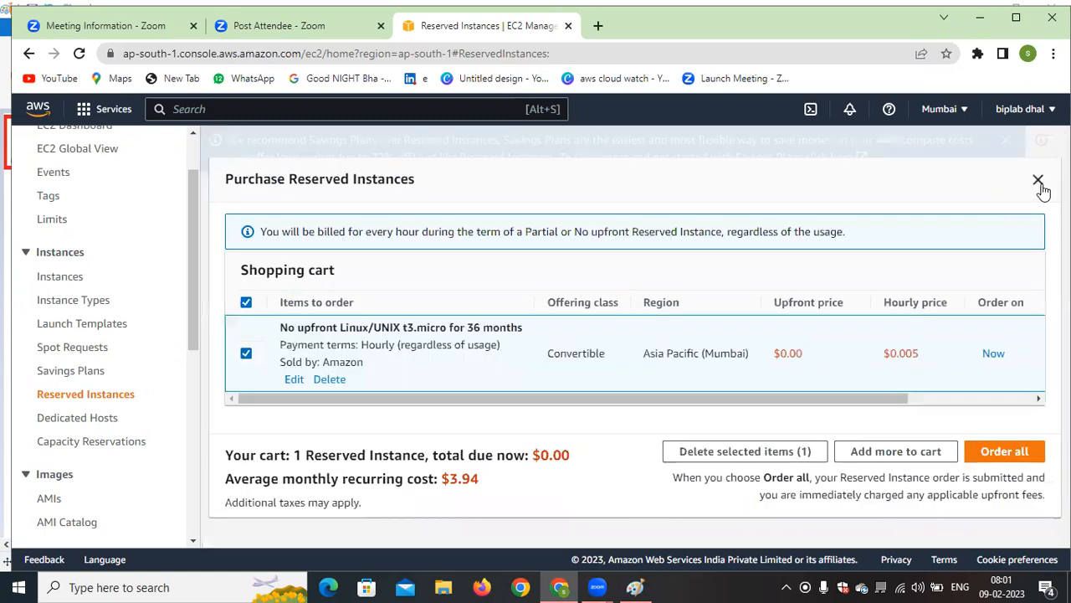
left_click(1038, 181)
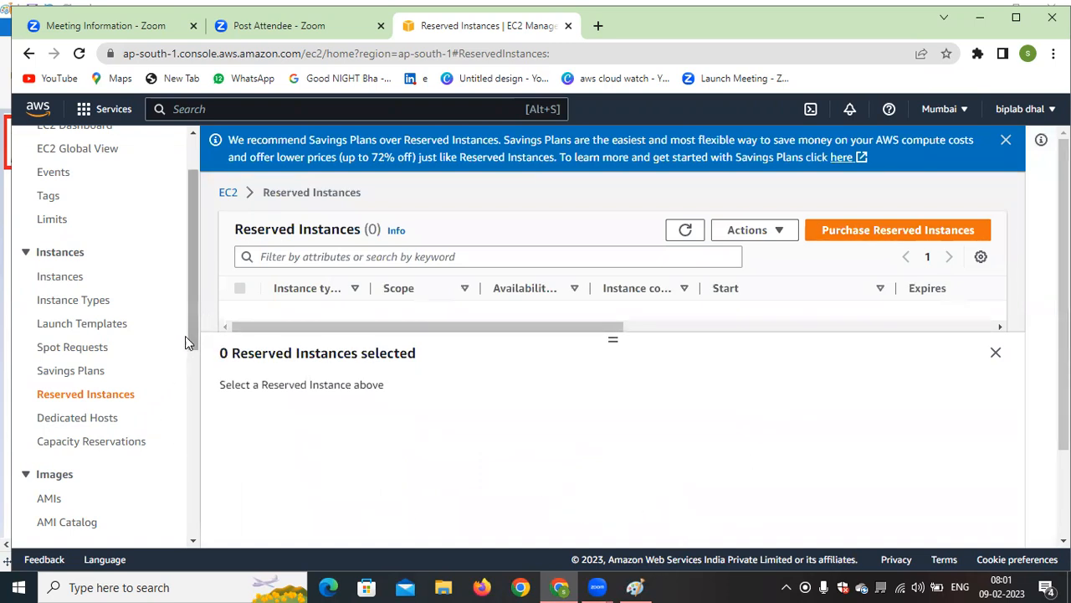
Check the Paint diagram of purchasing options, return to the EC2 console in Chrome, and locate Dedicated Hosts
left_click_drag(190, 326, 196, 307)
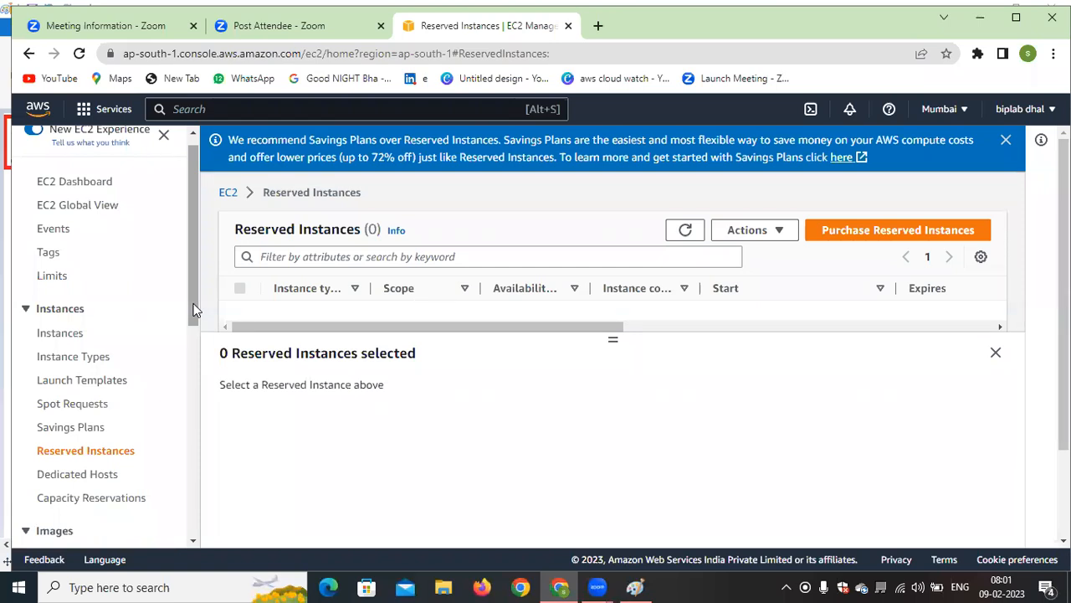
left_click(635, 586)
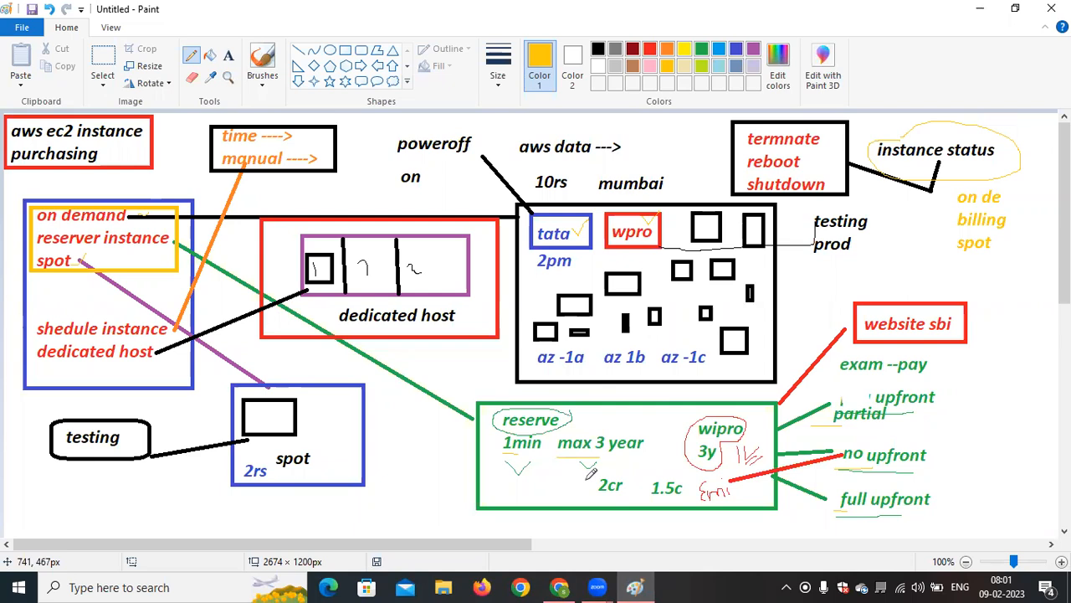
left_click(559, 586)
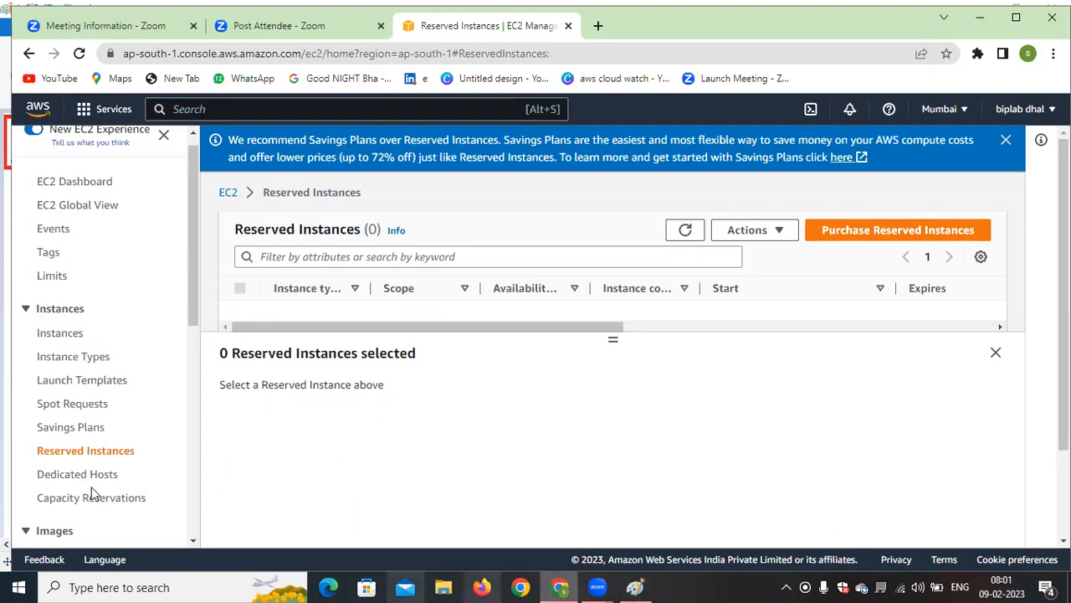
scroll(192, 302, "down", 1)
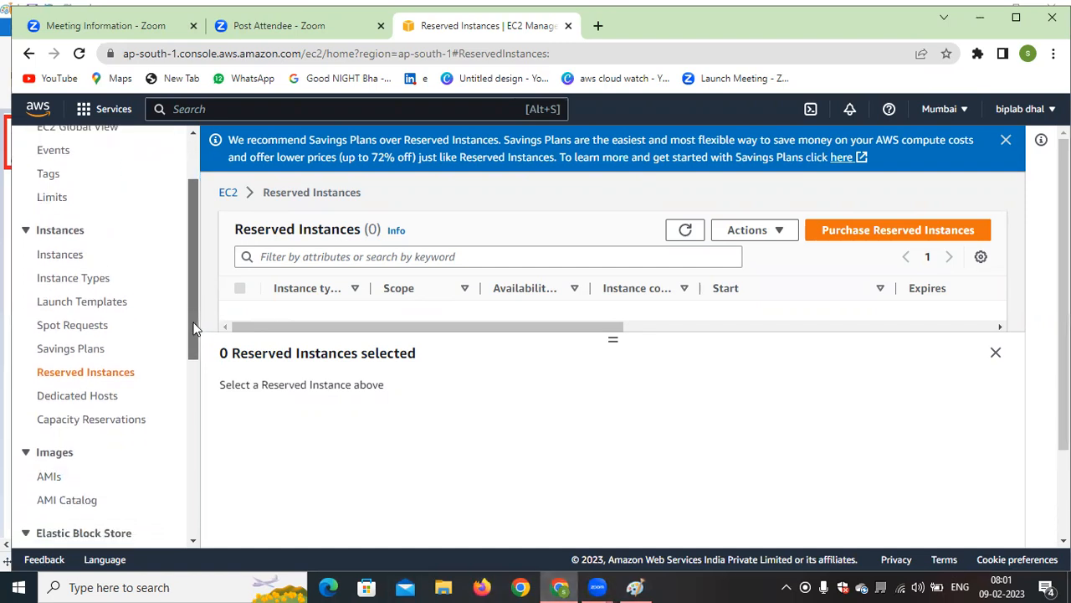
Open Dedicated Hosts, collapse the host details pane, and start allocating a Dedicated Host
left_click(99, 396)
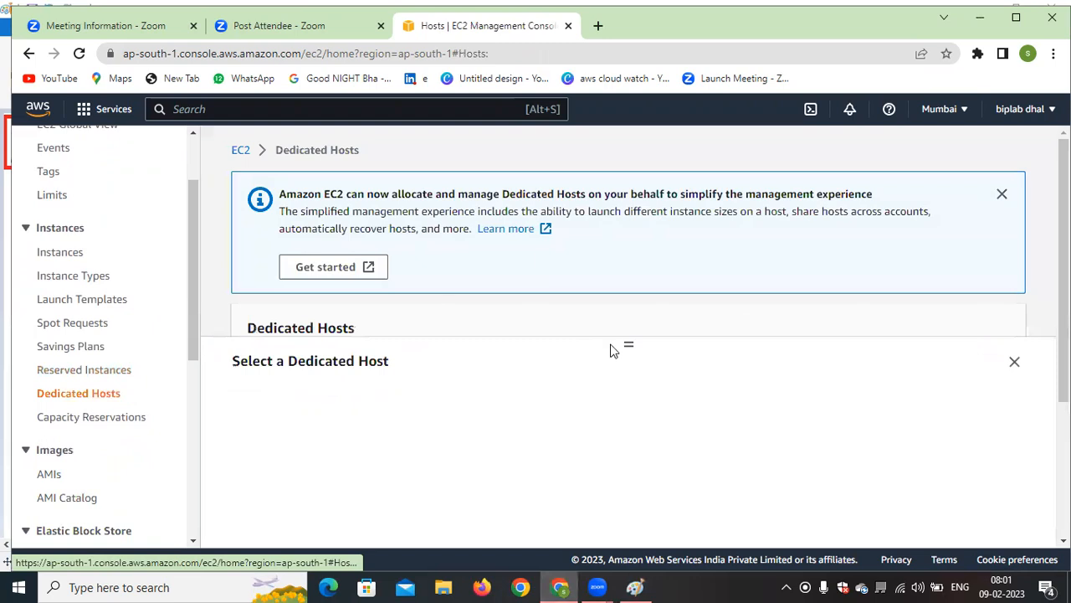
left_click_drag(634, 353, 648, 450)
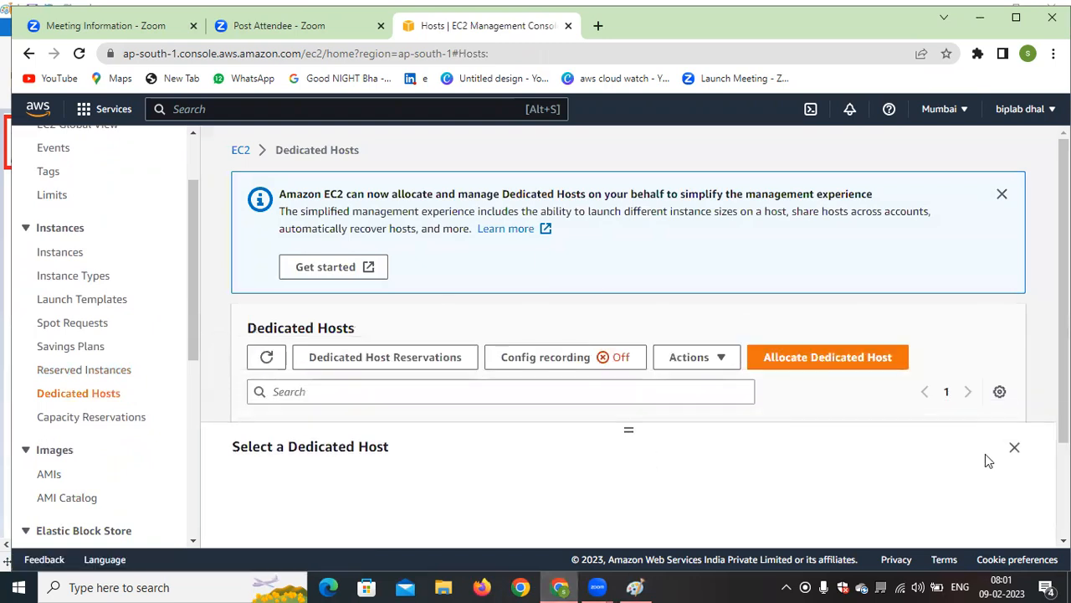
left_click(1013, 448)
scroll(945, 327, "down", 1)
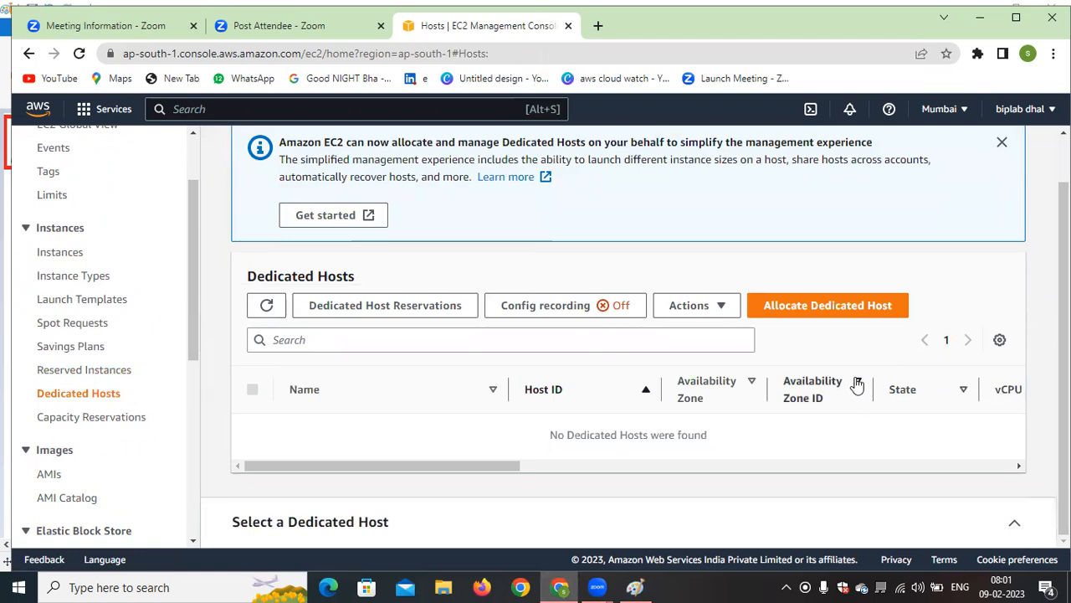
left_click(835, 306)
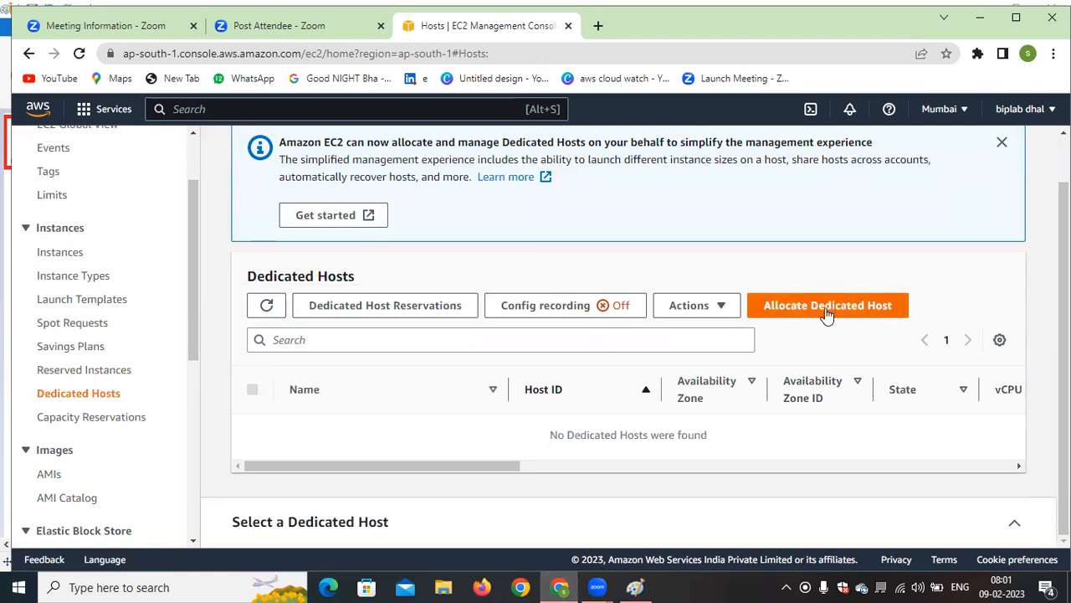
Enter a person's first name as the Dedicated Host's name tag and choose t3 as the instance family
scroll(825, 314, "down", 2)
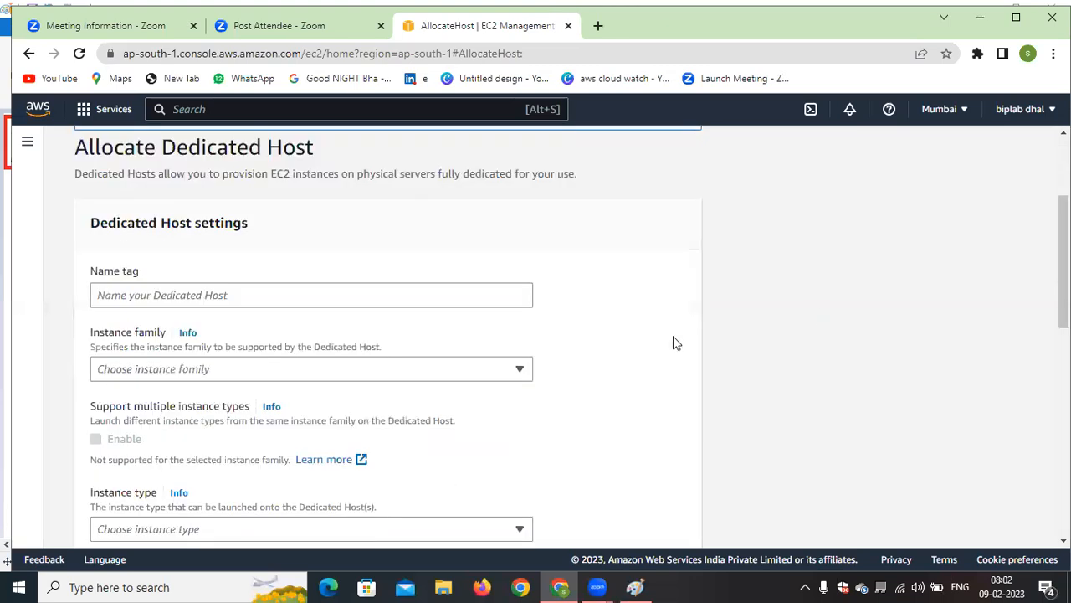
left_click(260, 302)
type("sunil")
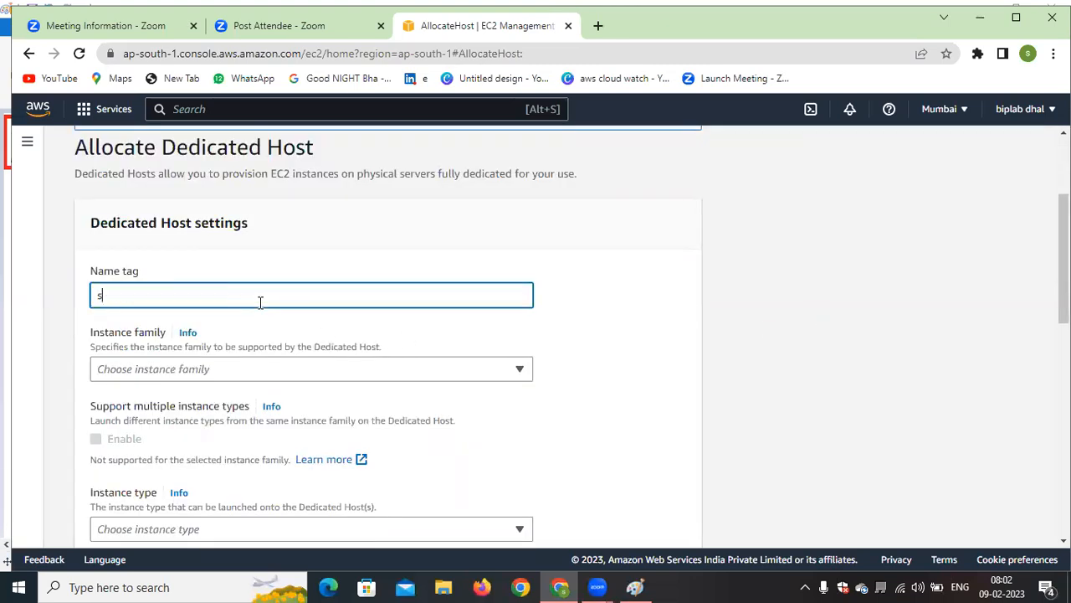
left_click(310, 372)
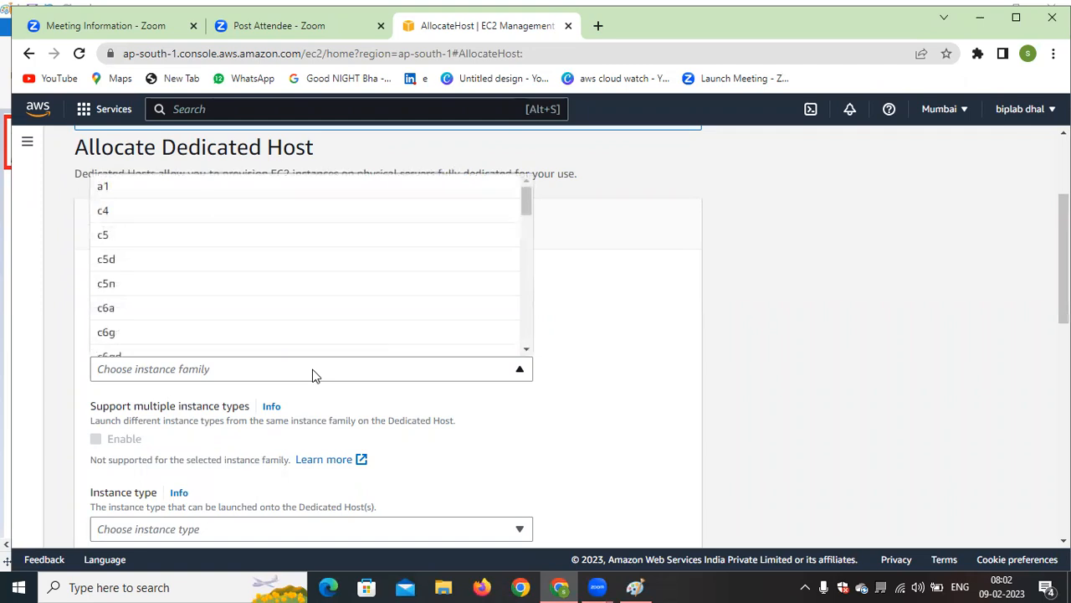
key("t")
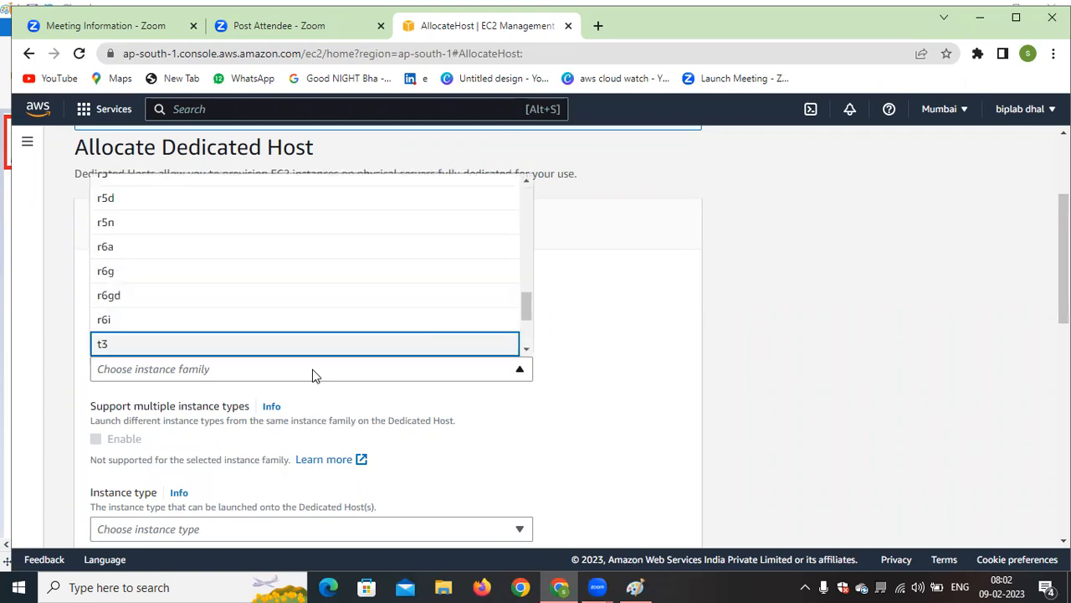
left_click(163, 343)
scroll(163, 341, "down", 1)
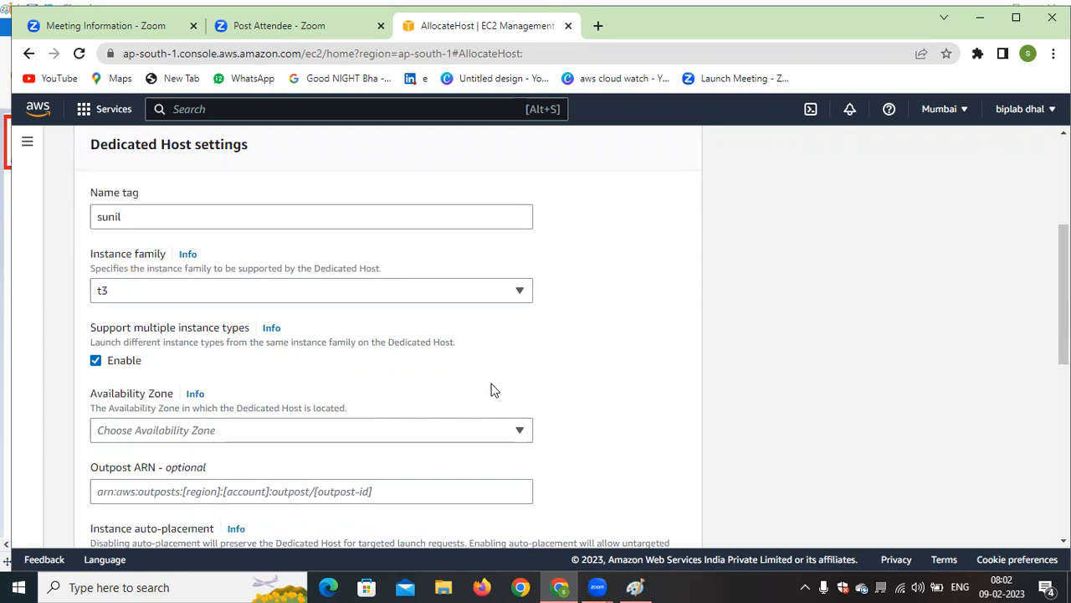
Switch support for multiple instance types off and back on, and set the Availability Zone to ap-south-1a
left_click(97, 362)
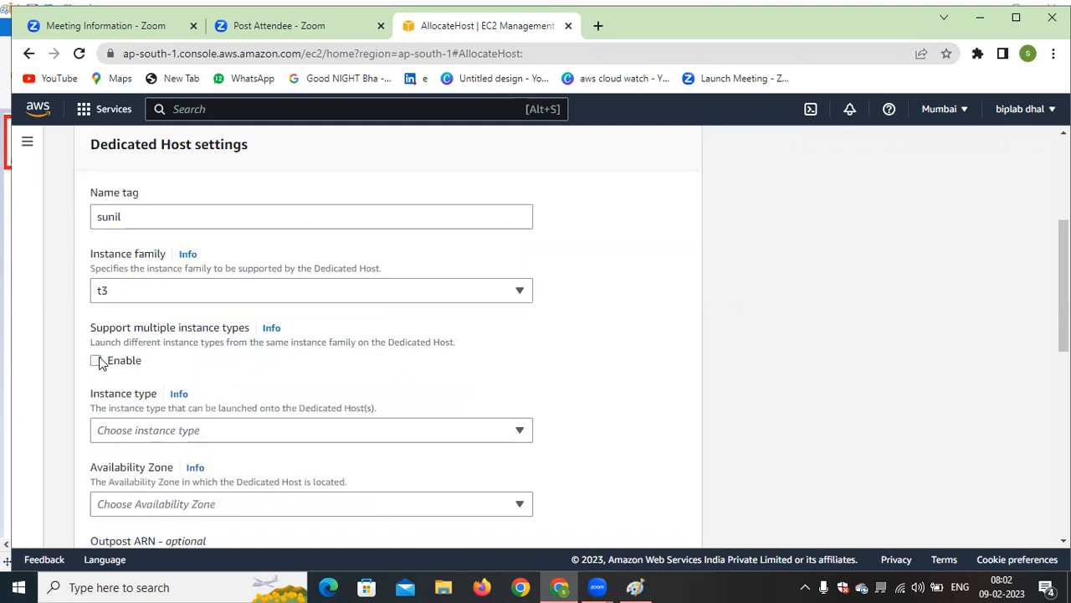
left_click(96, 361)
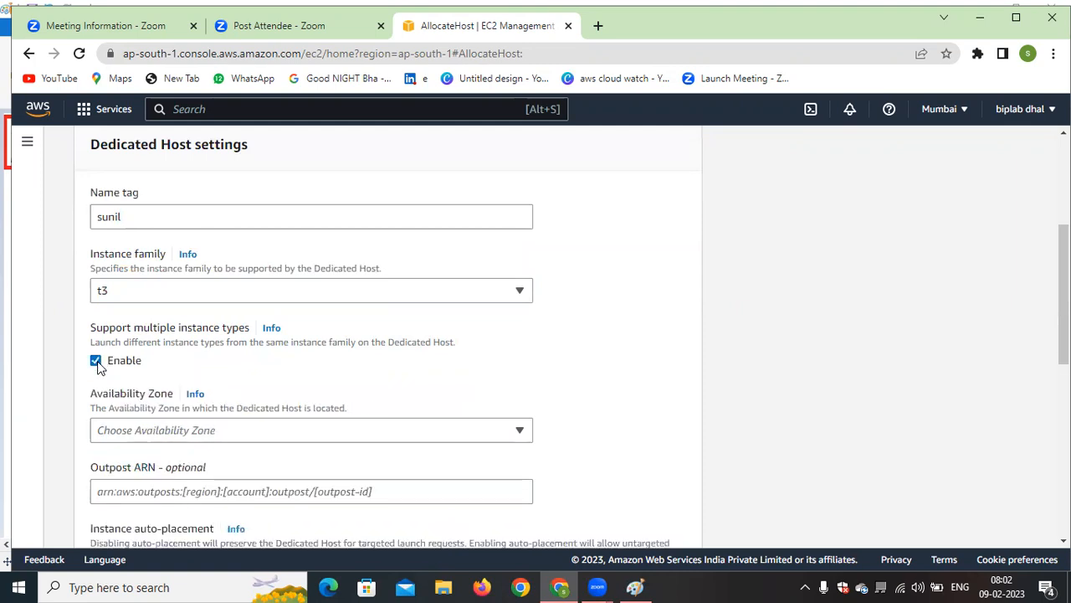
left_click(378, 430)
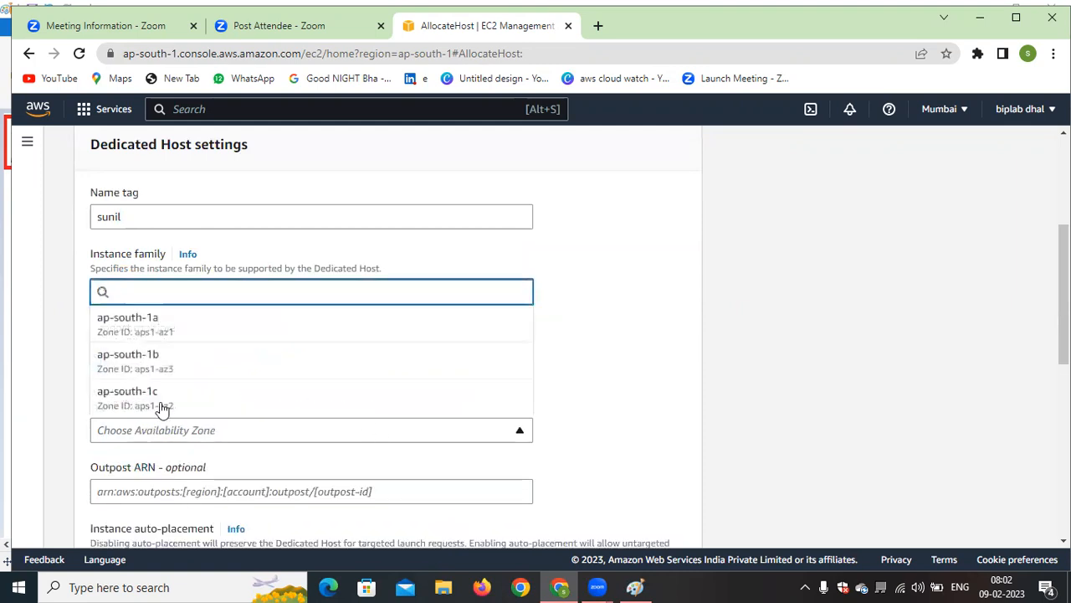
left_click(172, 335)
scroll(659, 291, "down", 2)
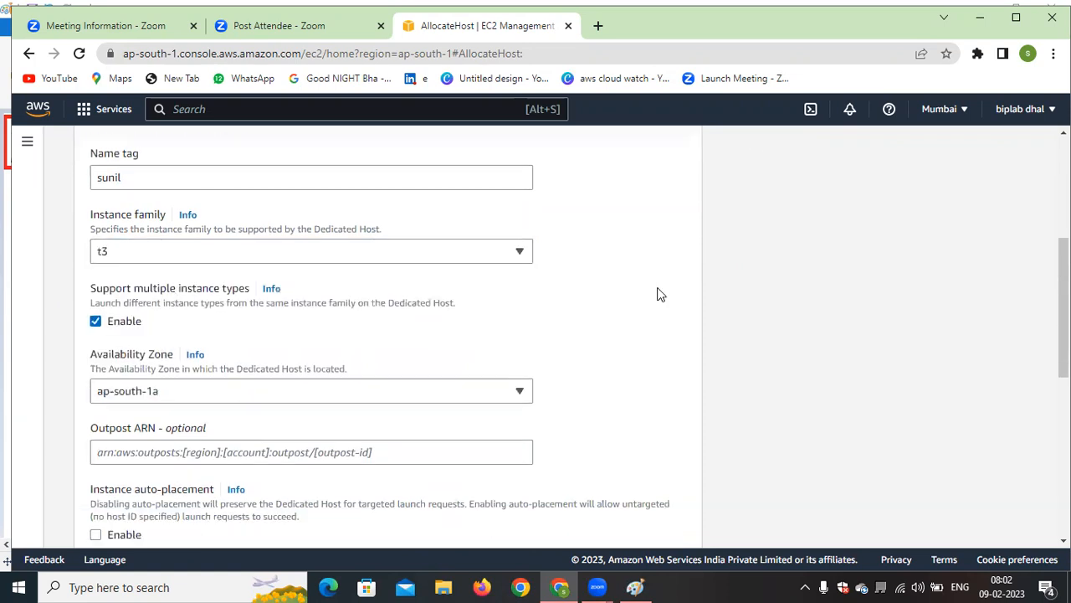
Point out the Outpost ARN and instance auto-placement settings, and toggle auto-placement and host recovery on and back off
left_click(223, 336)
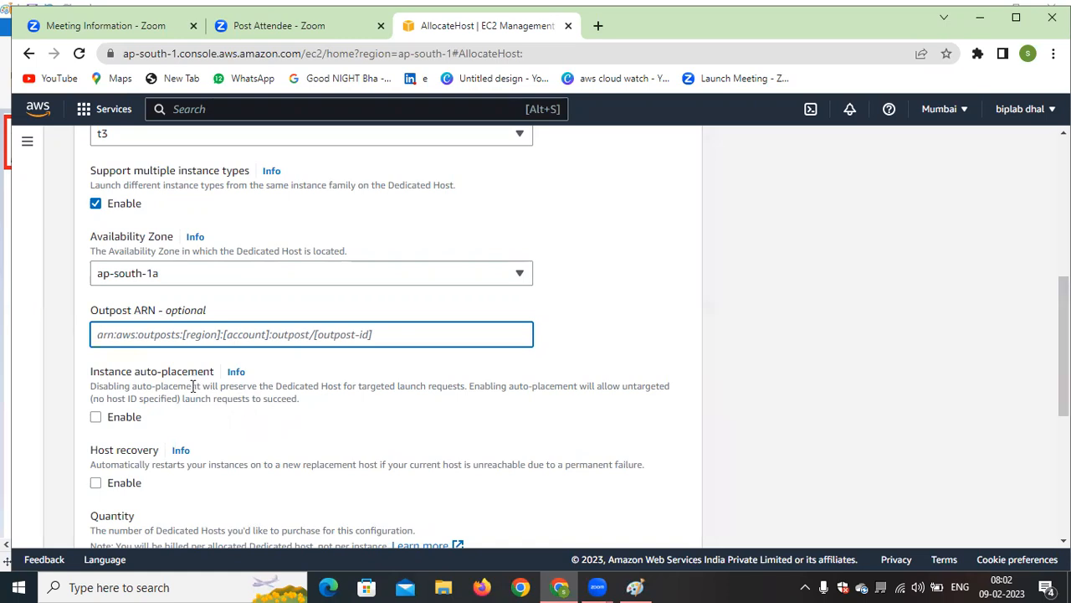
left_click_drag(90, 374, 202, 375)
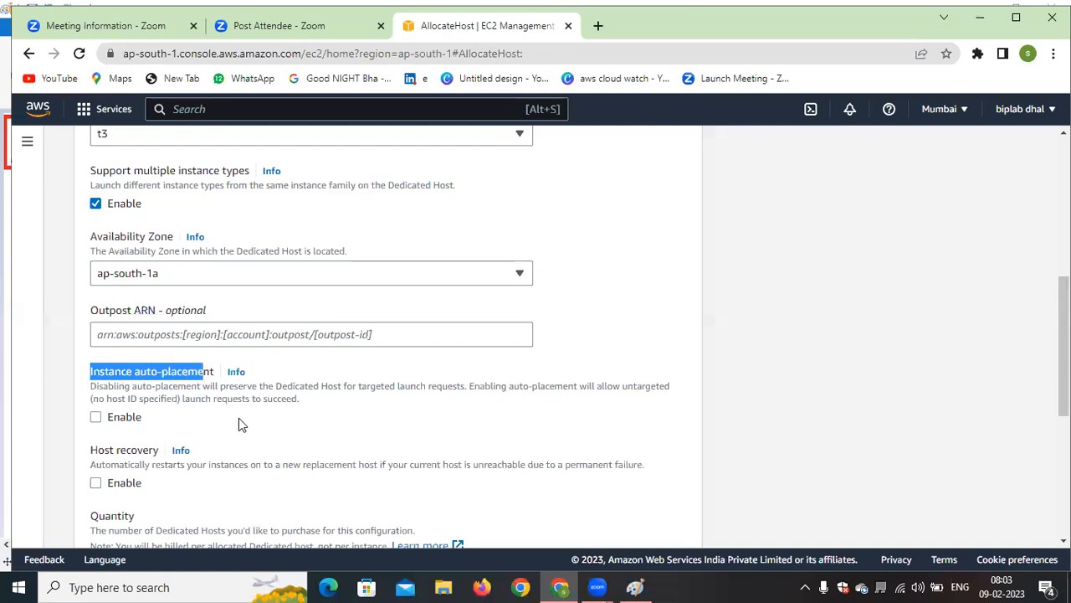
left_click(239, 425)
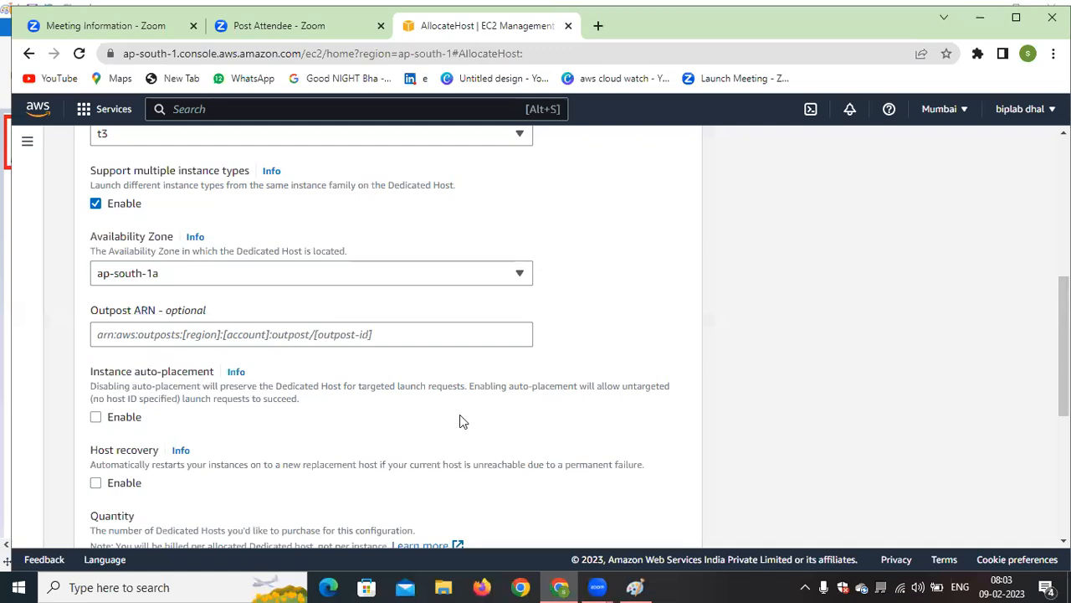
left_click(97, 419)
left_click(97, 418)
scroll(240, 426, "down", 2)
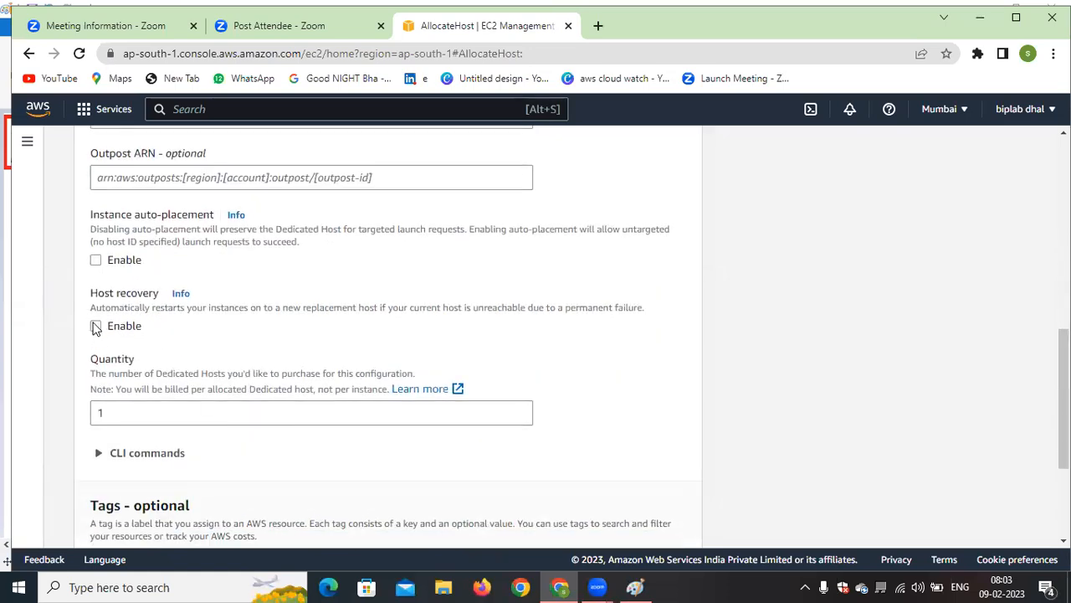
left_click(96, 327)
left_click(96, 327)
Highlight the instance auto-placement and host recovery settings and enable both for the Dedicated Host
left_click_drag(80, 214, 204, 216)
left_click(283, 271)
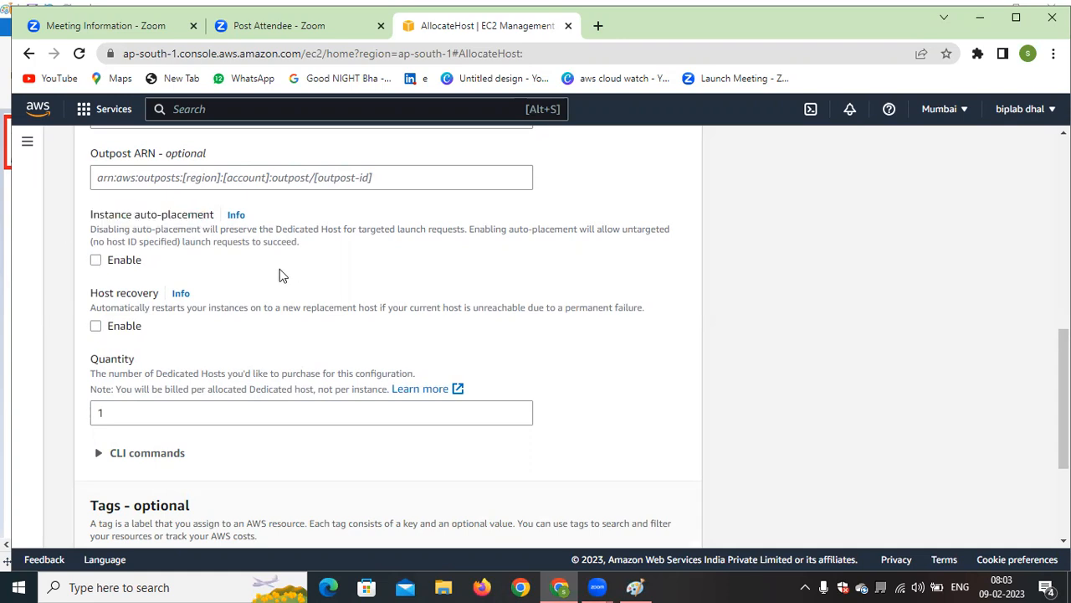
left_click(99, 261)
left_click_drag(117, 301, 149, 297)
left_click(97, 325)
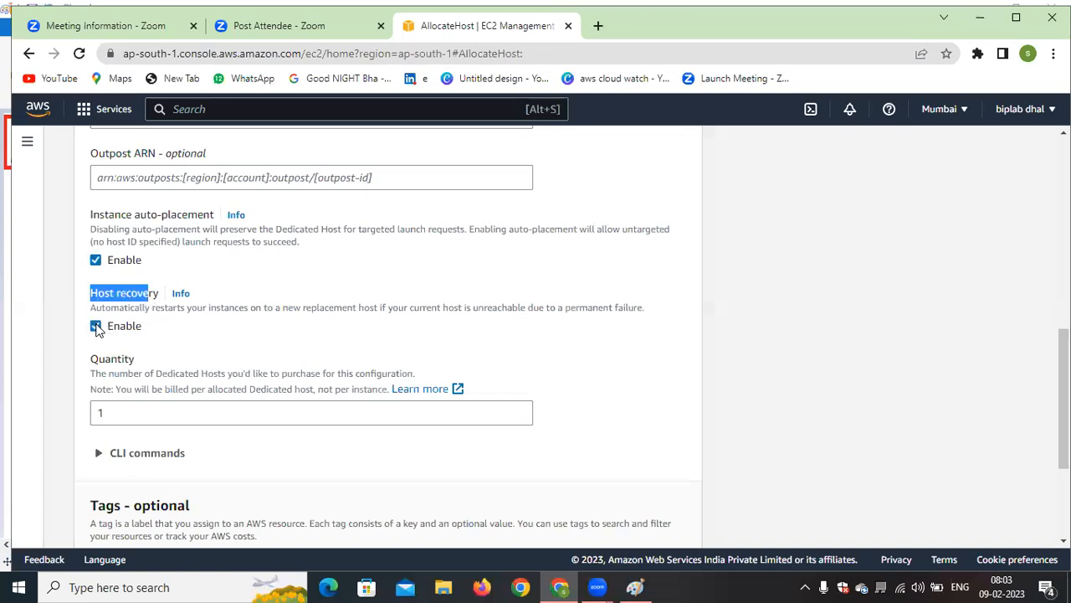
Disable instance auto-placement and host recovery, and submit the Dedicated Host allocation
left_click(278, 339)
left_click(97, 261)
left_click(96, 327)
scroll(219, 328, "down", 1)
scroll(366, 325, "down", 2)
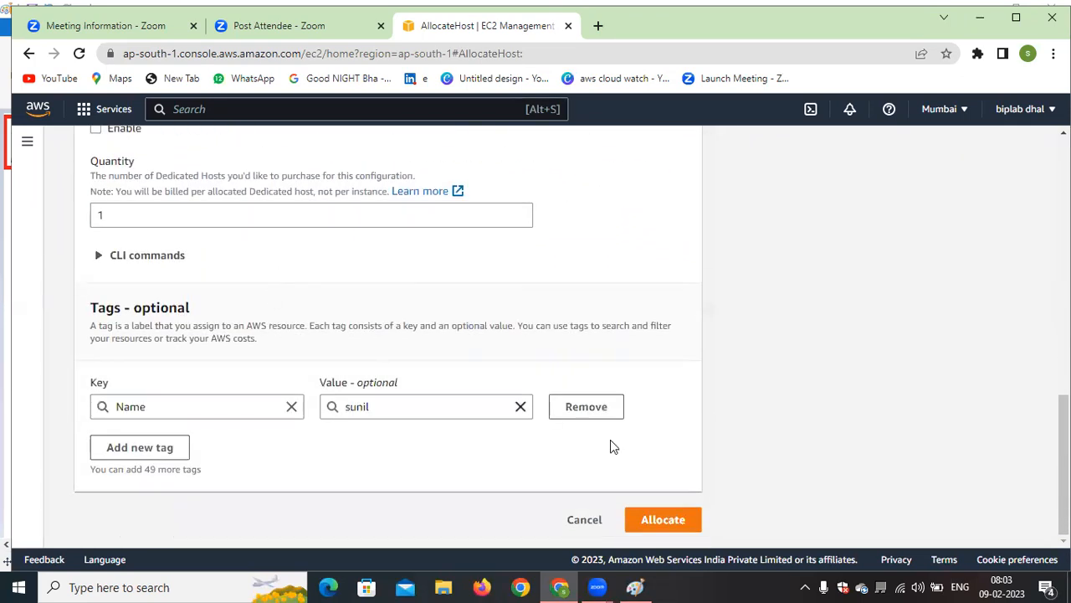
left_click(663, 519)
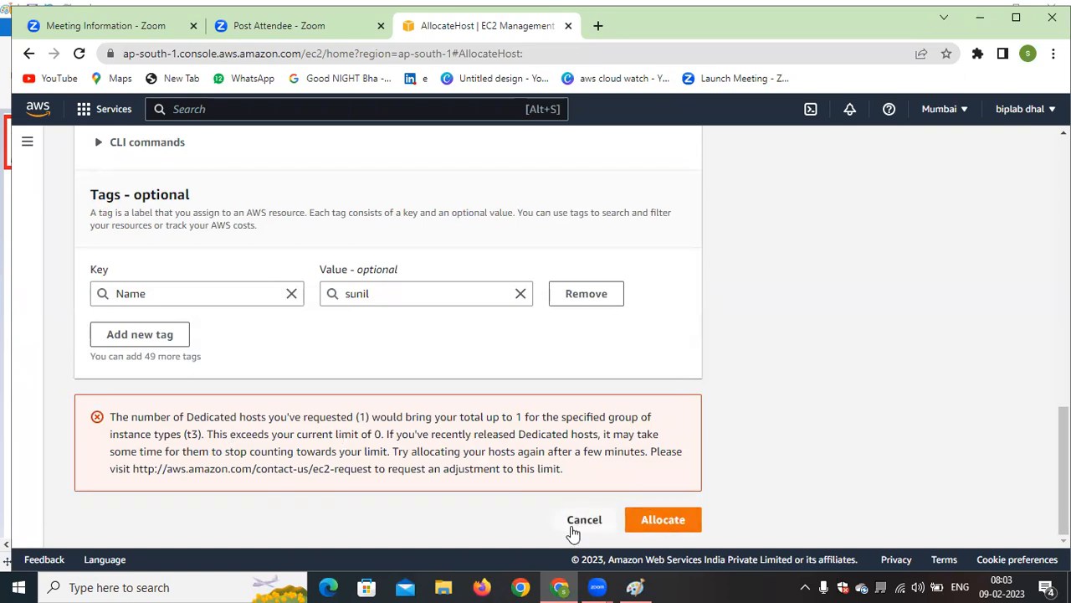
Recheck the settings throughout the allocation form and cancel the Dedicated Host allocation
scroll(521, 441, "up", 15)
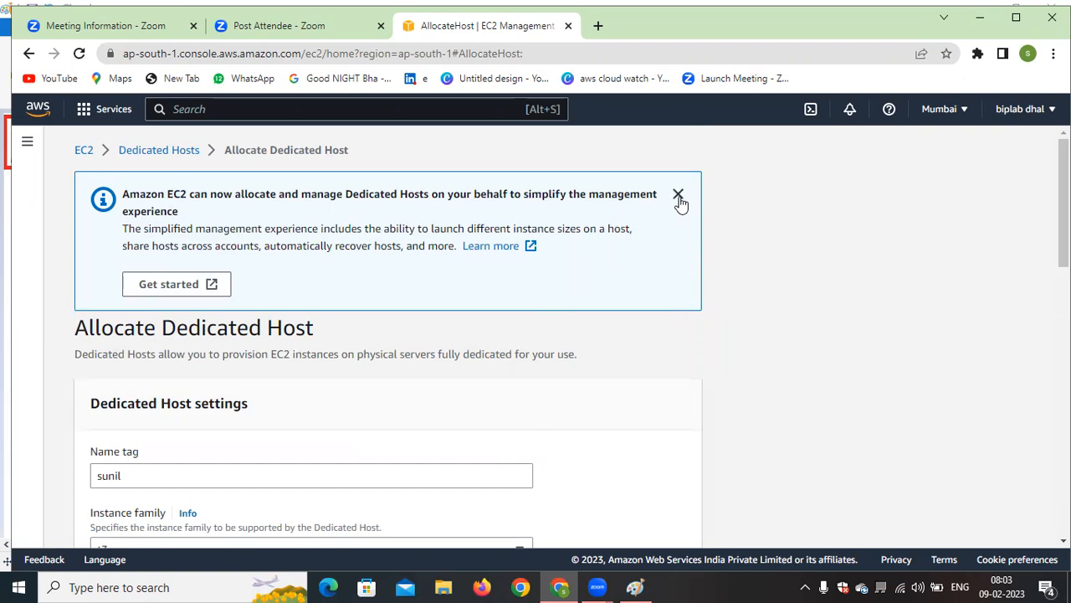
scroll(555, 299, "down", 5)
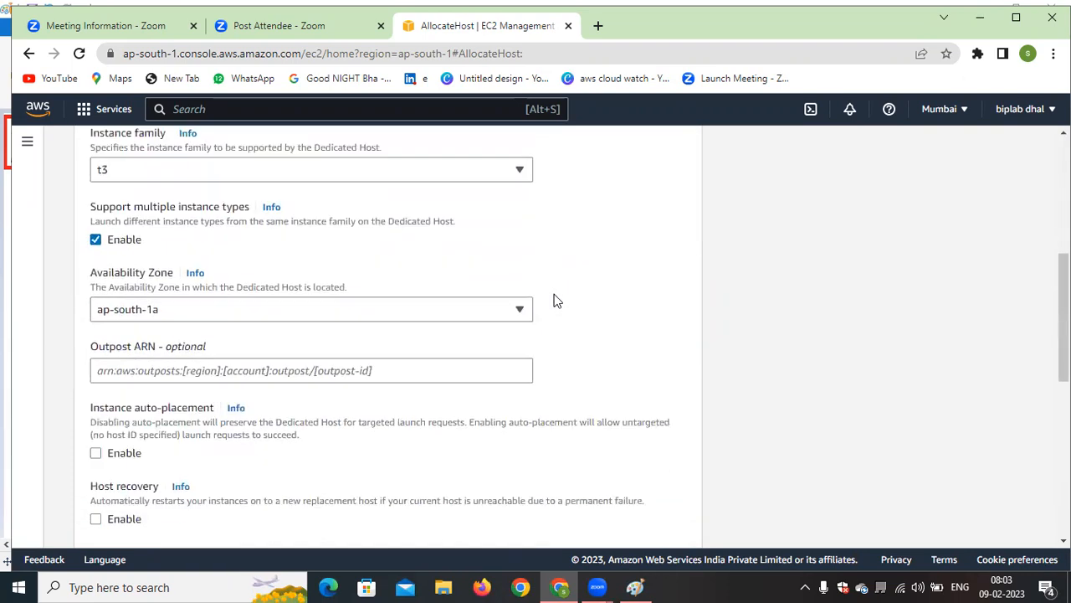
scroll(555, 299, "down", 6)
scroll(134, 338, "up", 4)
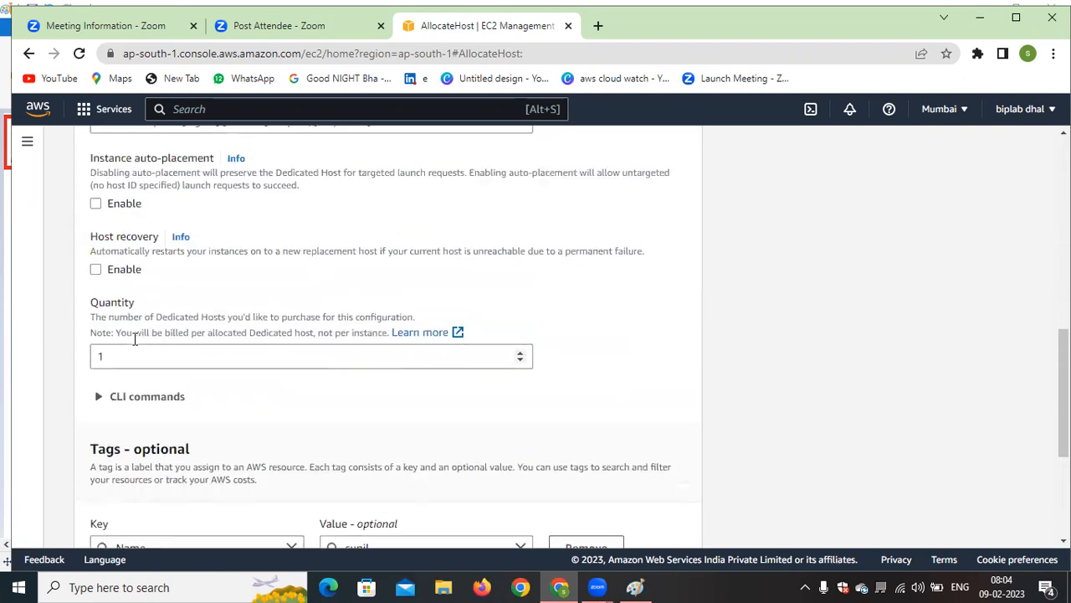
scroll(117, 352, "up", 2)
scroll(332, 376, "down", 5)
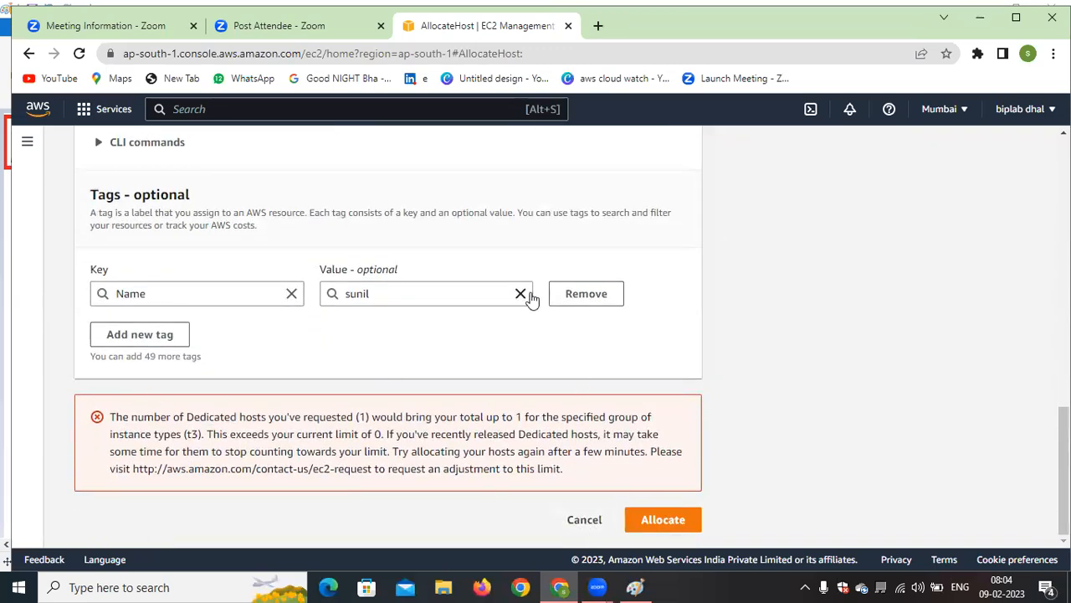
left_click(585, 521)
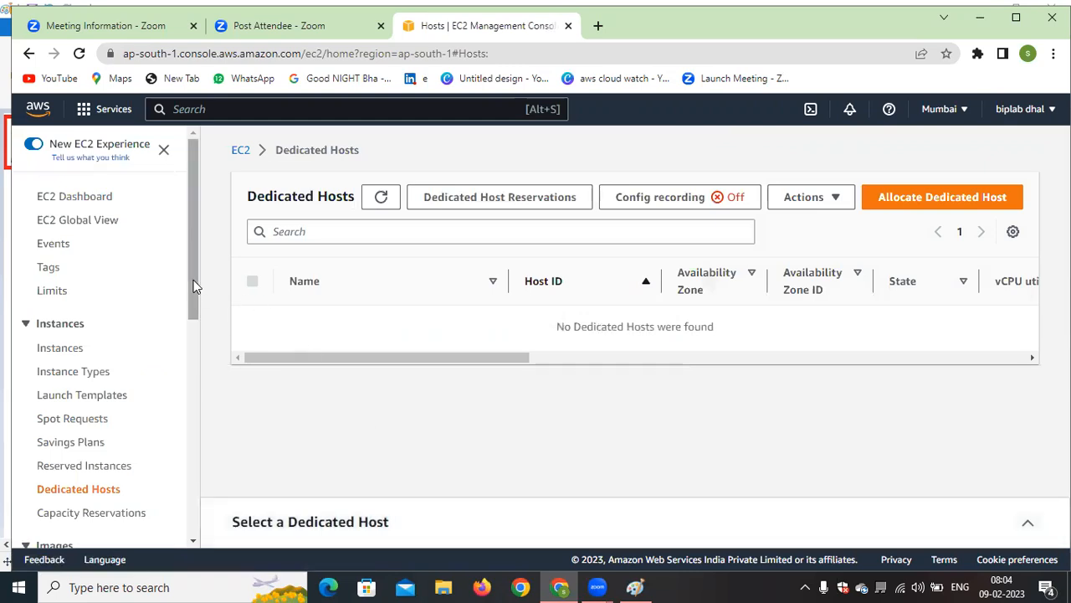
Open Capacity Reservations, start creating a reservation, and set its instance type to a1.large
left_click_drag(193, 287, 192, 332)
left_click(76, 412)
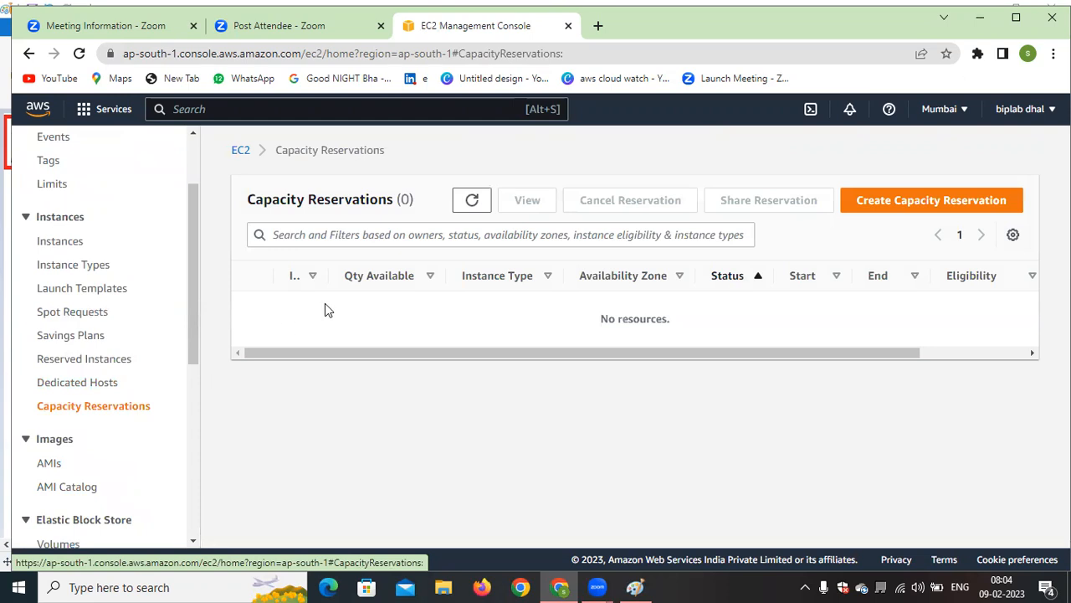
left_click(899, 195)
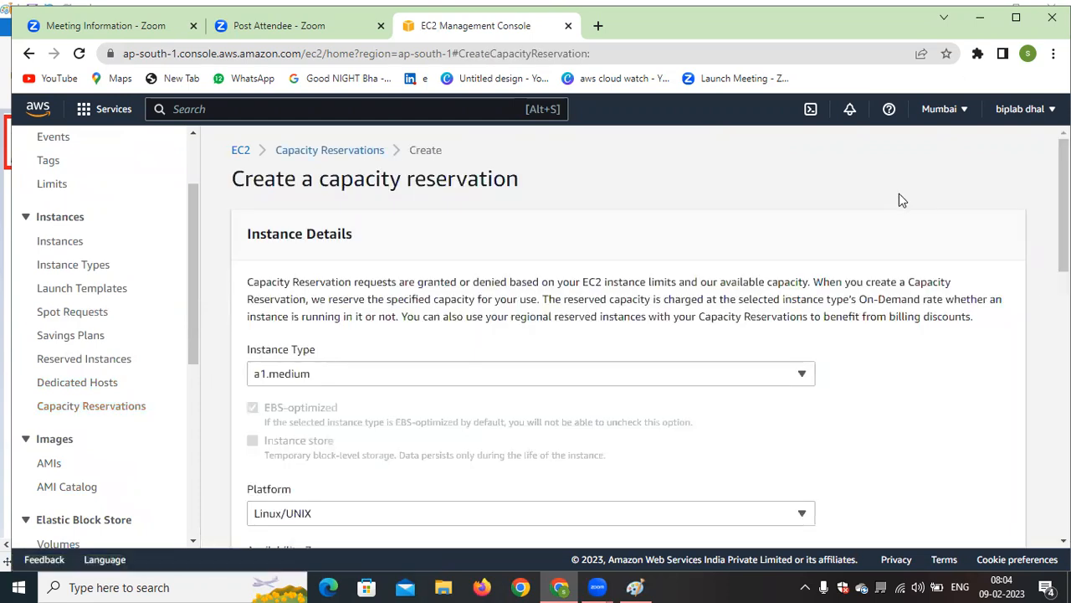
left_click(782, 373)
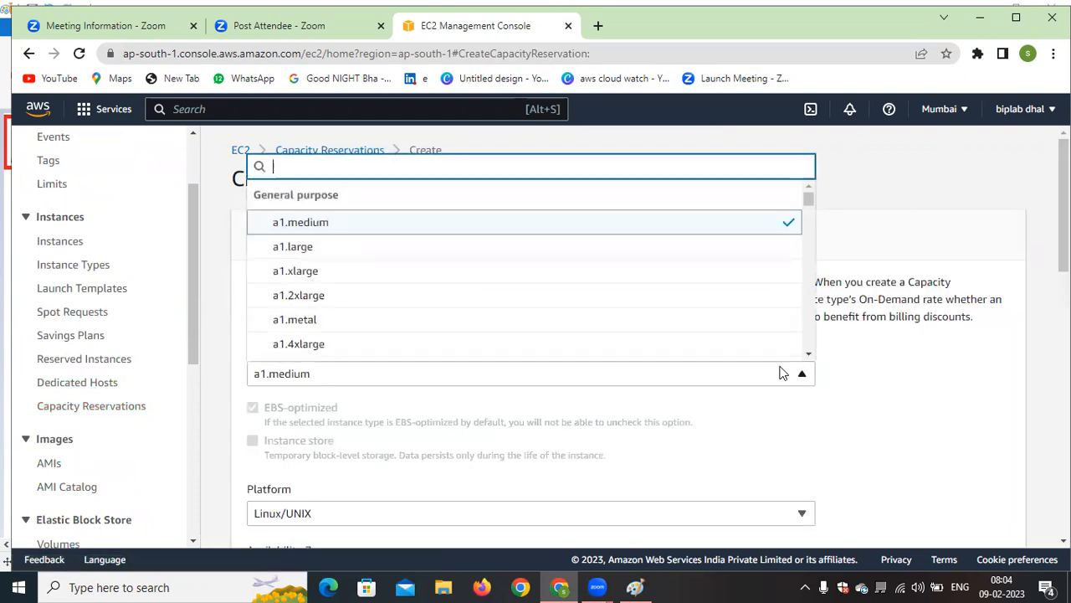
left_click(327, 247)
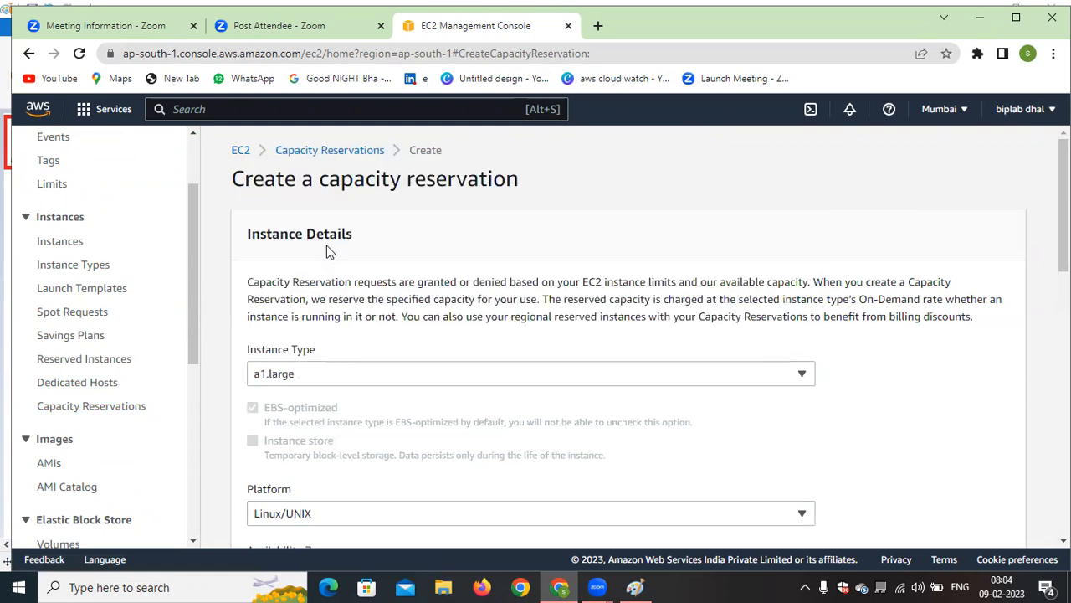
Review the reservation's platform, tenancy, placement group and quantity settings, and examine the options for when the reservation ends
scroll(477, 378, "down", 2)
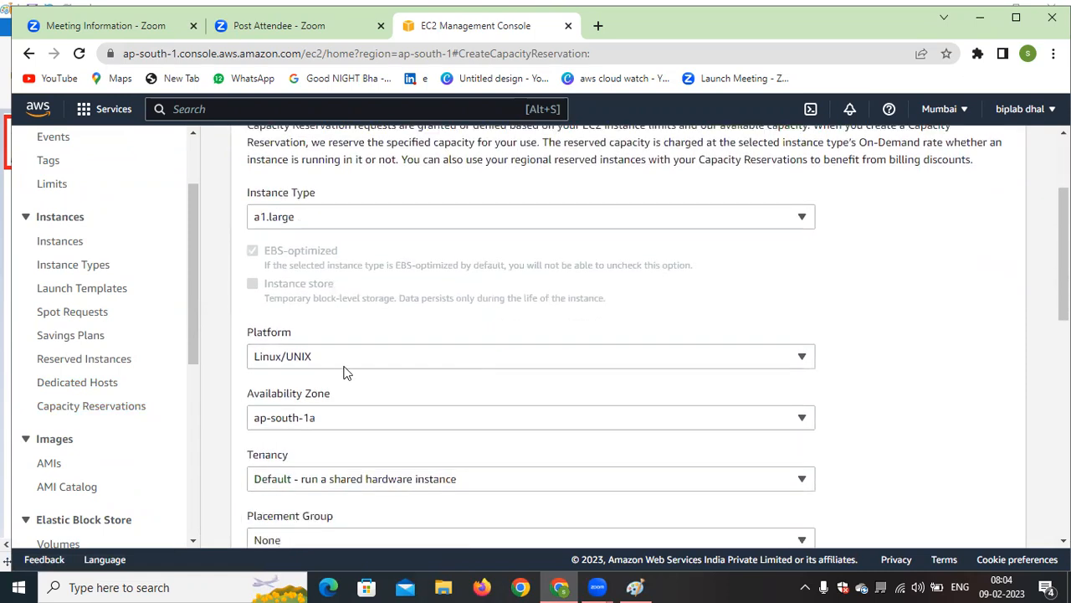
scroll(348, 361, "down", 1)
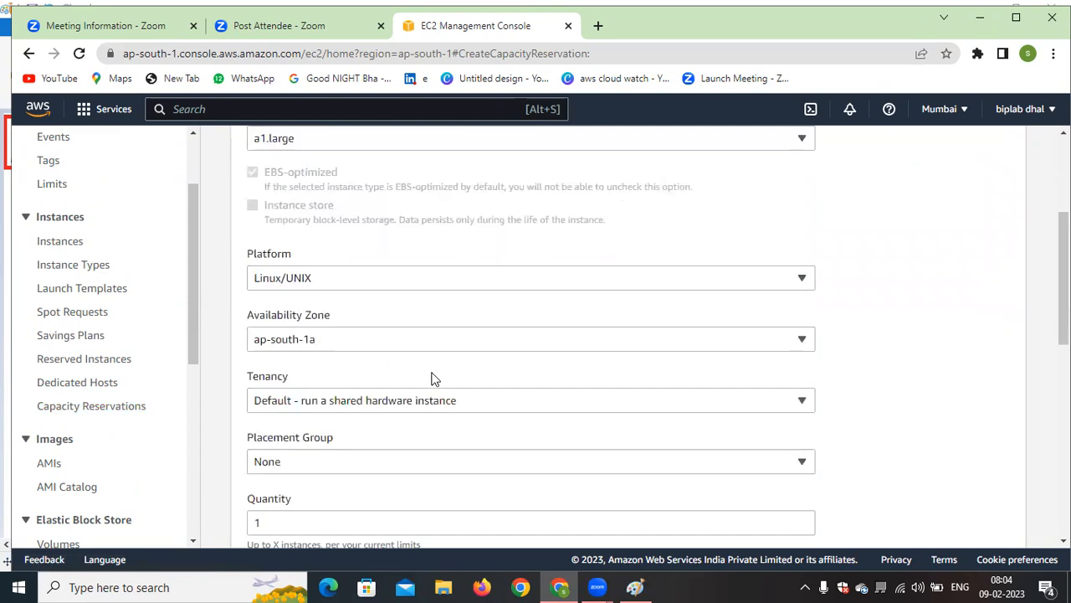
scroll(433, 378, "down", 1)
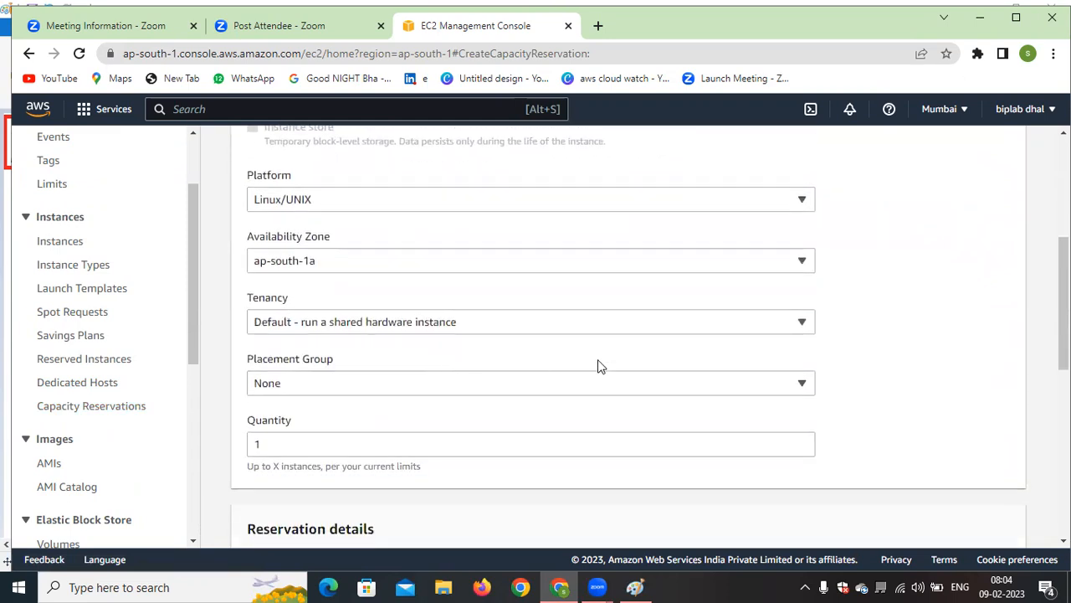
left_click(682, 322)
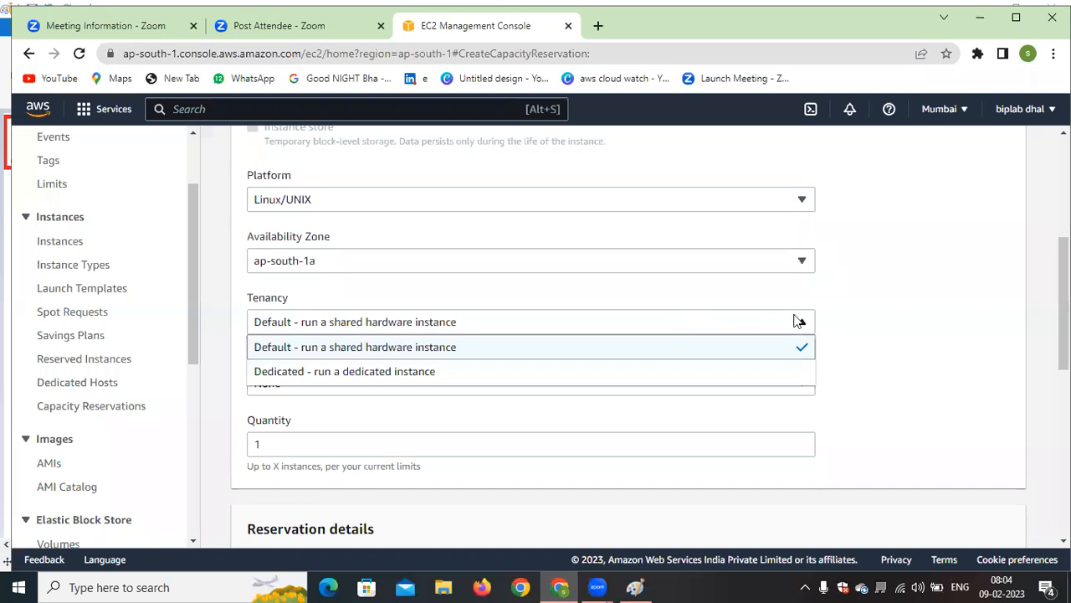
left_click(910, 342)
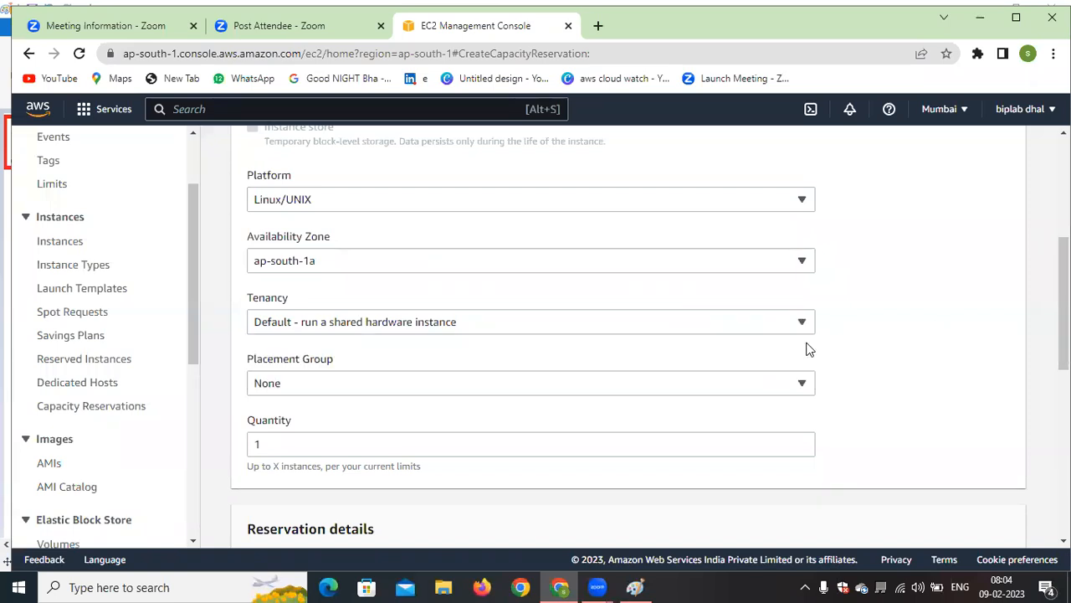
left_click(689, 382)
left_click(689, 382)
scroll(548, 452, "down", 2)
scroll(458, 428, "down", 2)
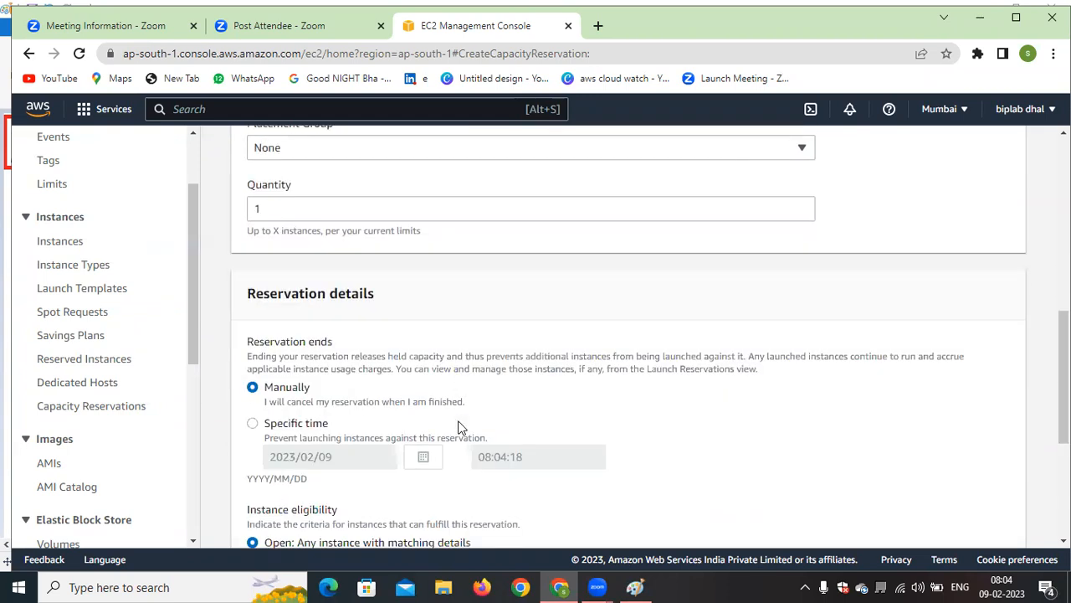
Compare the manual and specific-time end options and the open and targeted eligibility options, keeping Manually and Open selected
left_click(263, 424)
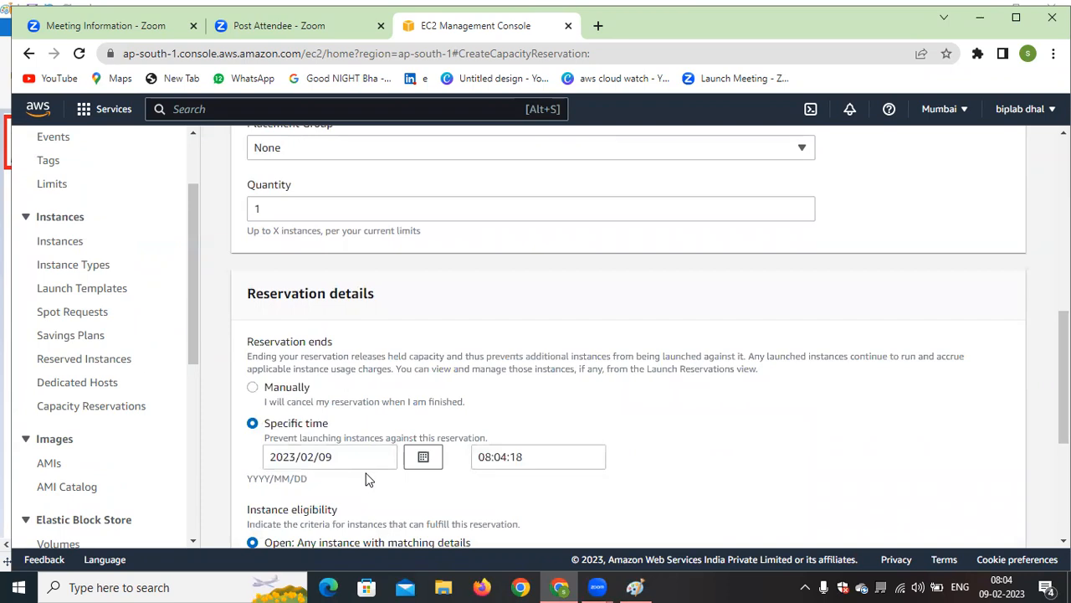
left_click(253, 390)
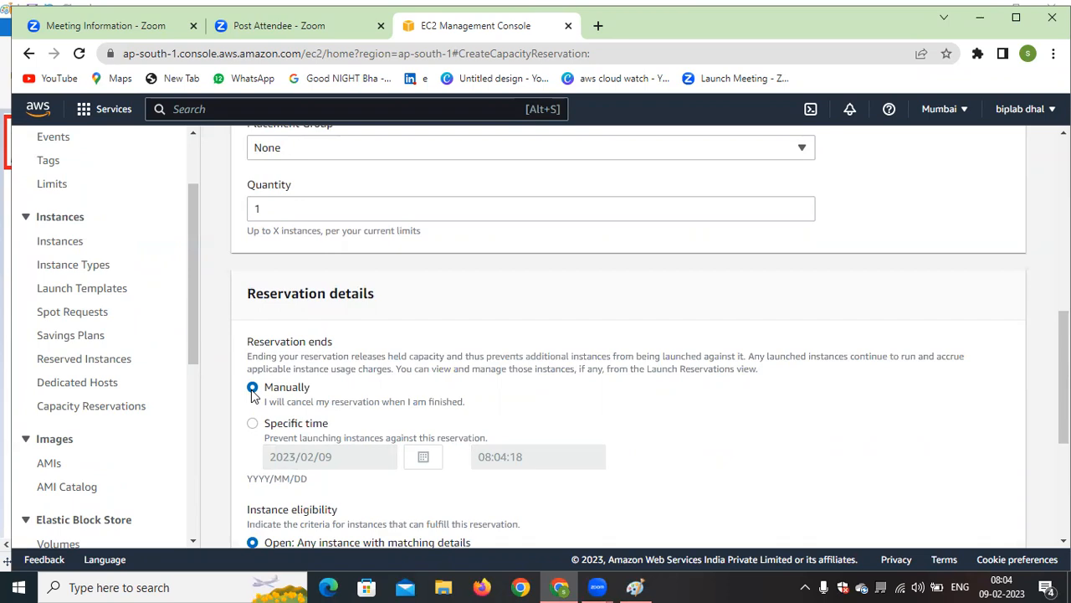
scroll(368, 352, "down", 3)
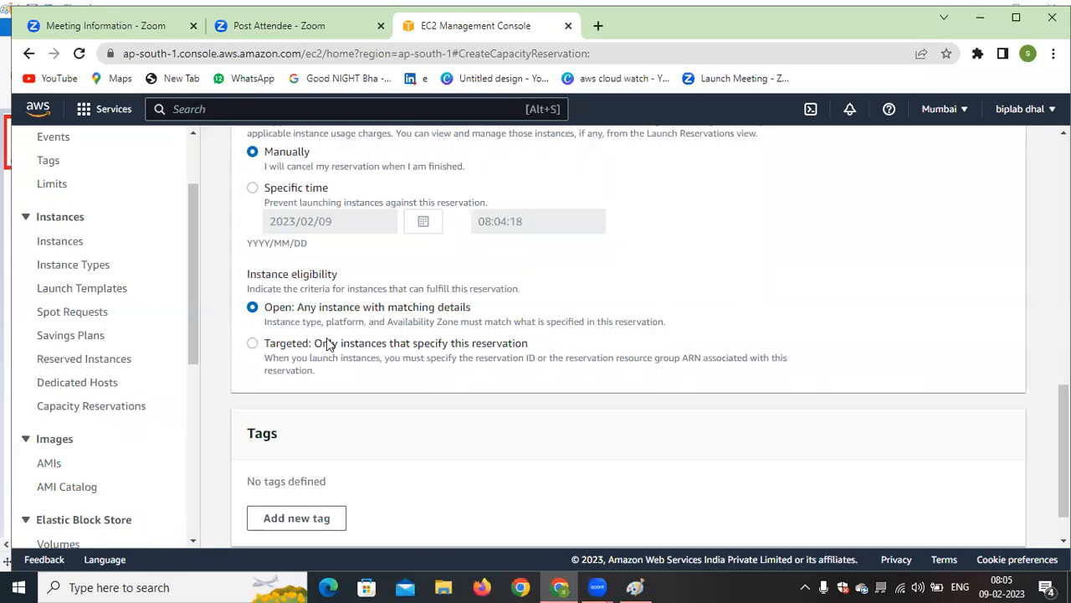
left_click(252, 344)
left_click(253, 308)
left_click(254, 344)
left_click(253, 308)
Try to create the a1.large capacity reservation, retry its confirmation once, and dismiss the confirmation dialog
scroll(278, 359, "down", 1)
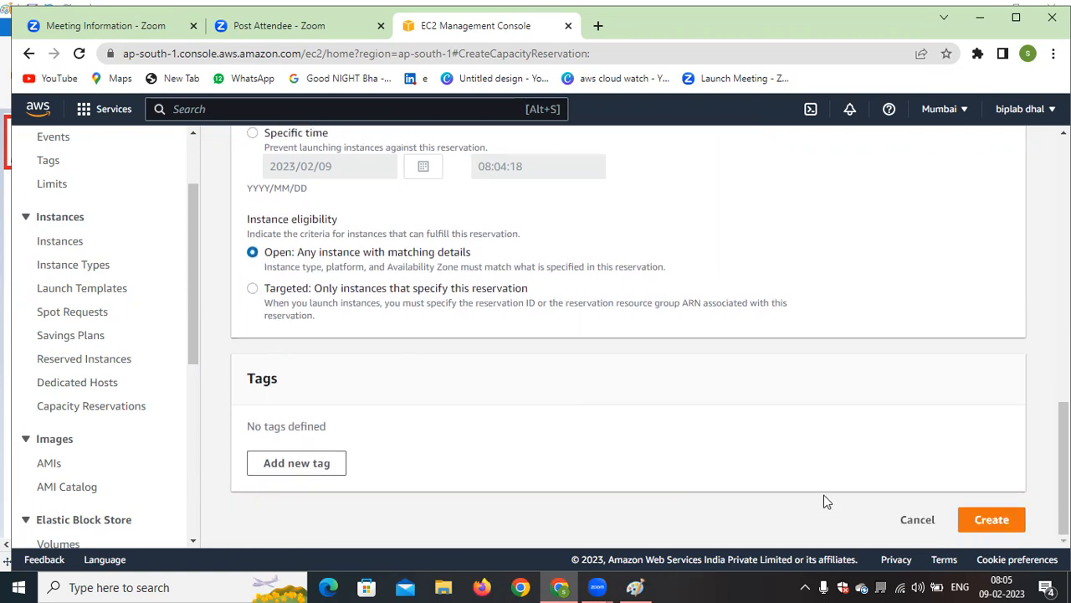
left_click(1004, 520)
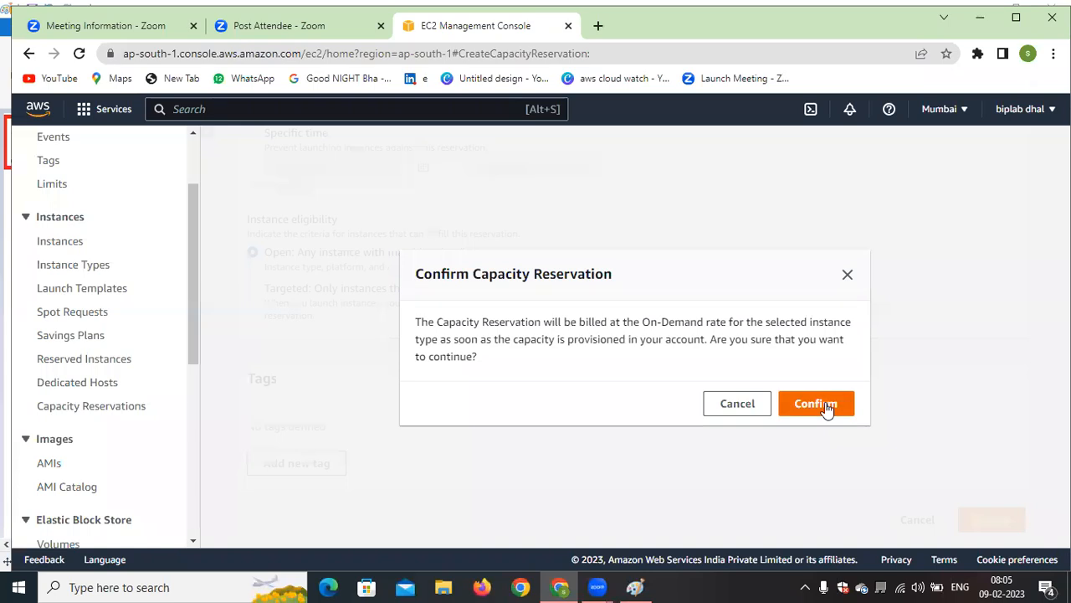
left_click(825, 403)
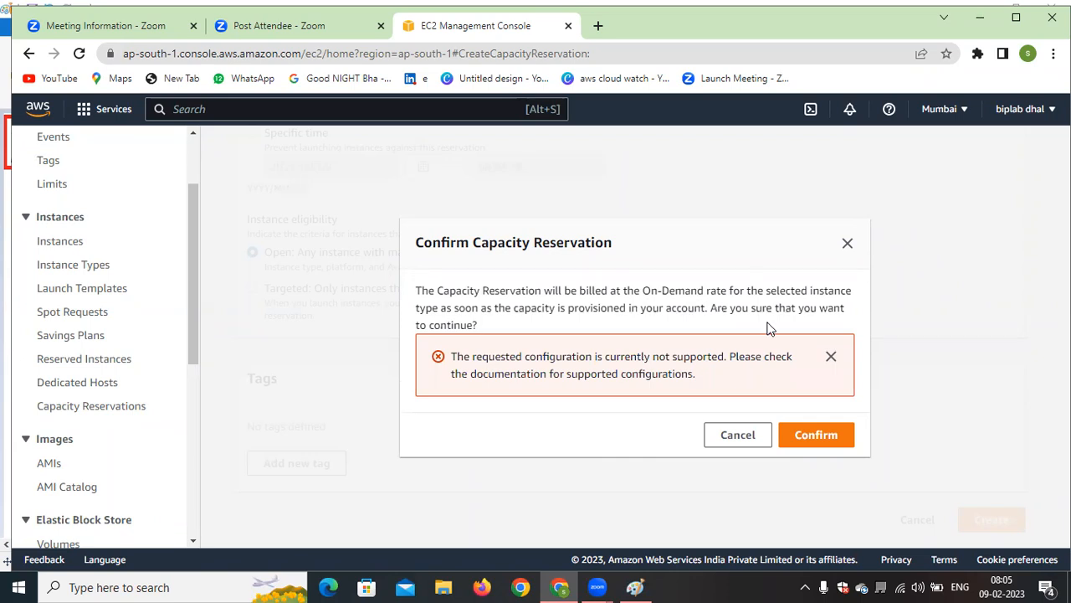
left_click(816, 436)
left_click(770, 435)
Change the capacity reservation's instance type to t2.micro
scroll(452, 431, "up", 2)
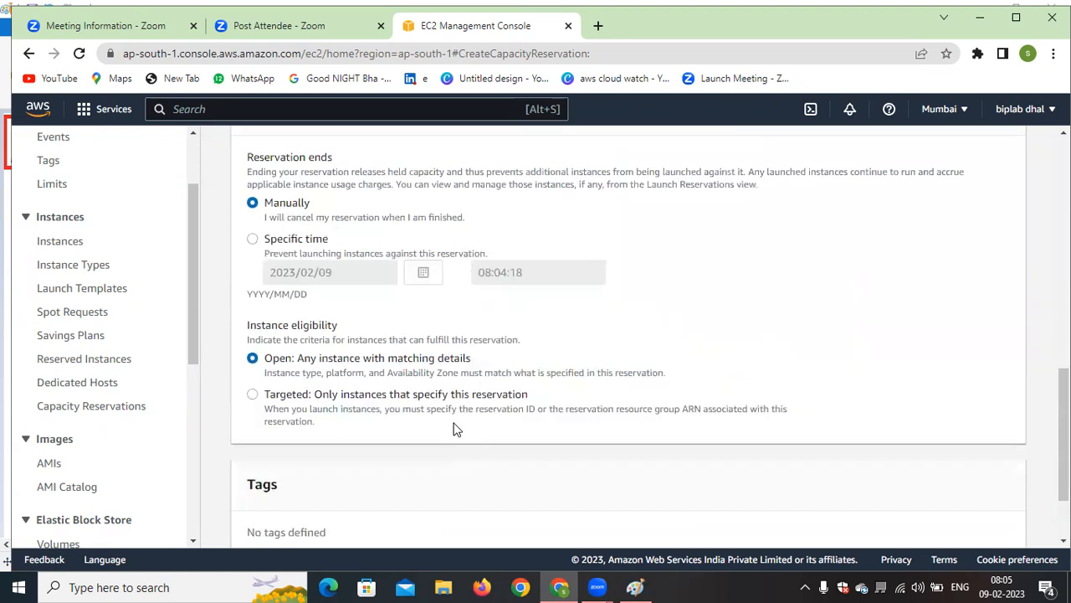
scroll(428, 429, "up", 10)
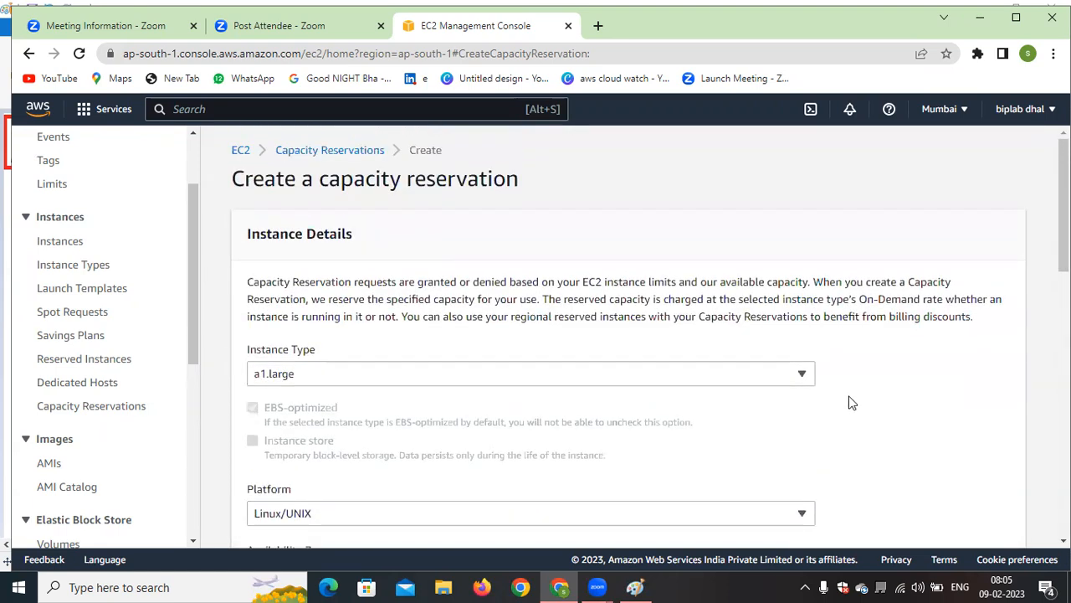
left_click(791, 371)
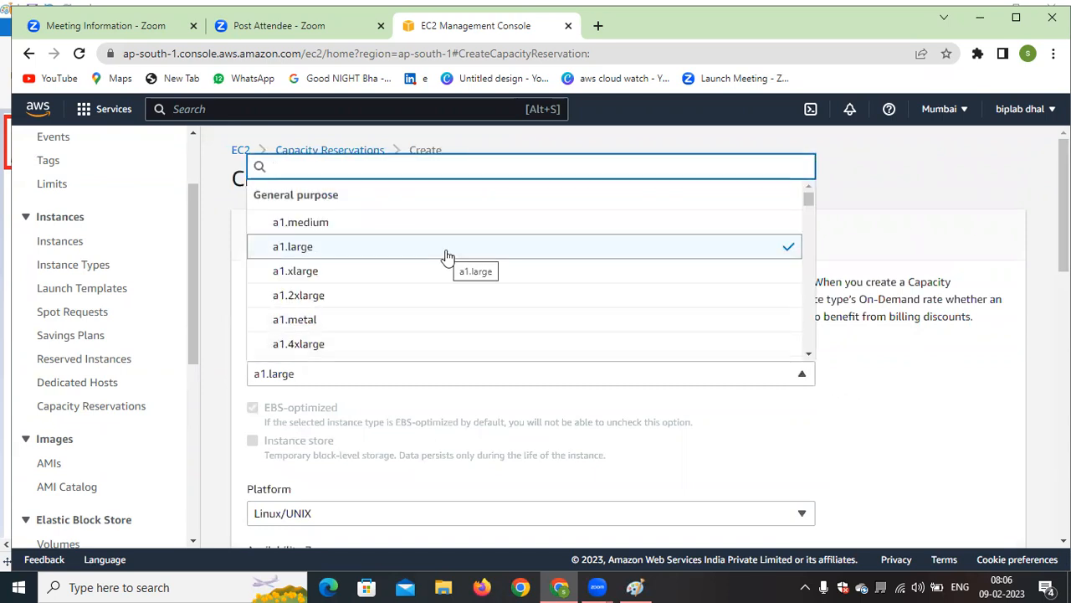
type("t2")
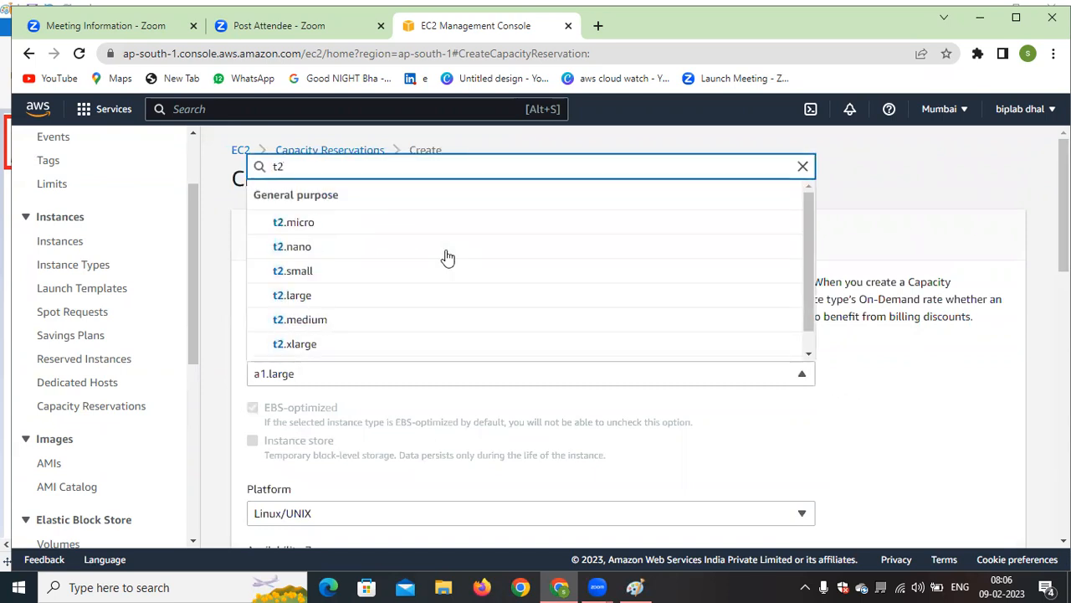
left_click(352, 231)
scroll(460, 304, "down", 3)
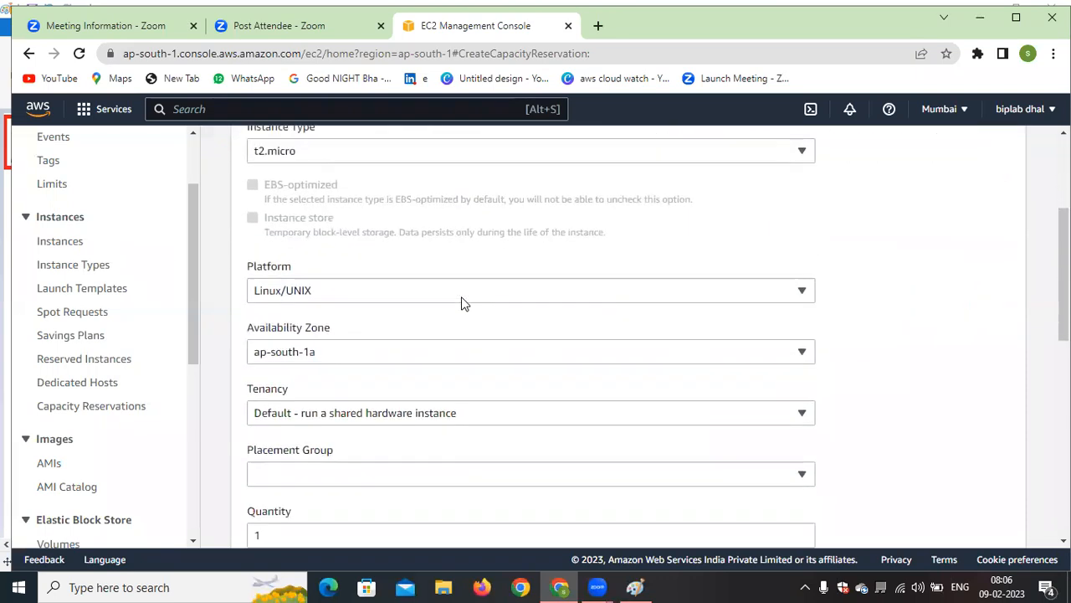
Check the tenancy choices and the remaining reservation settings, keeping the default shared hardware tenancy
scroll(463, 304, "down", 2)
left_click(594, 246)
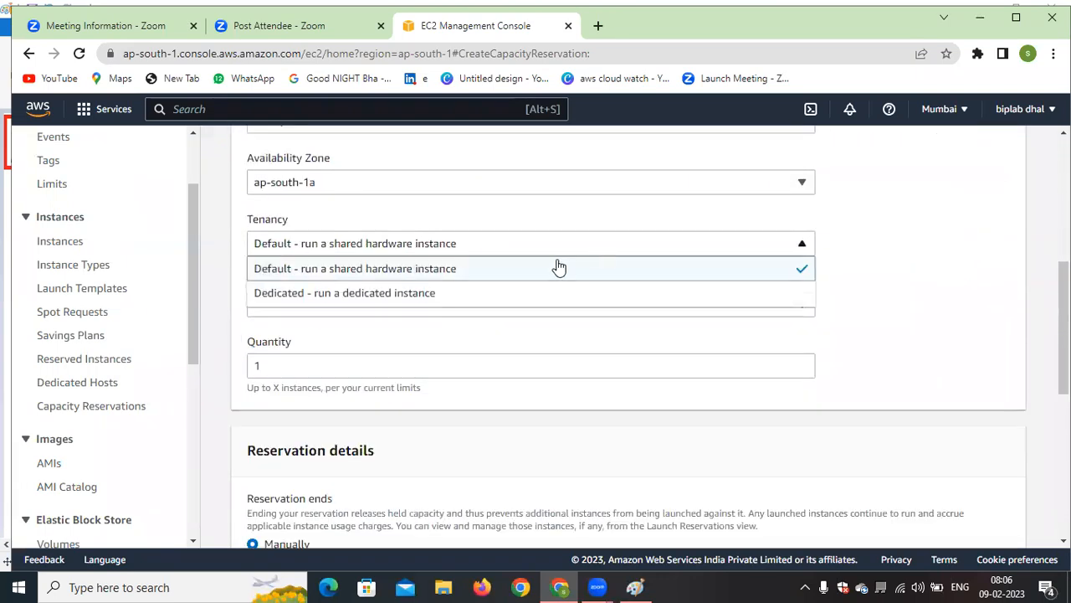
left_click(841, 277)
scroll(402, 352, "down", 3)
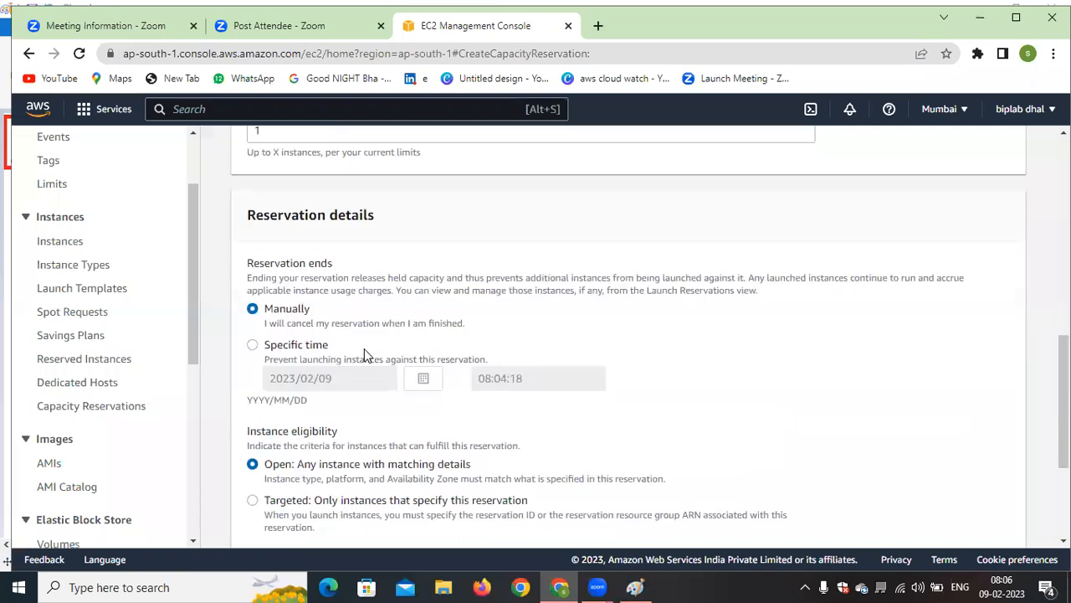
scroll(364, 354, "down", 3)
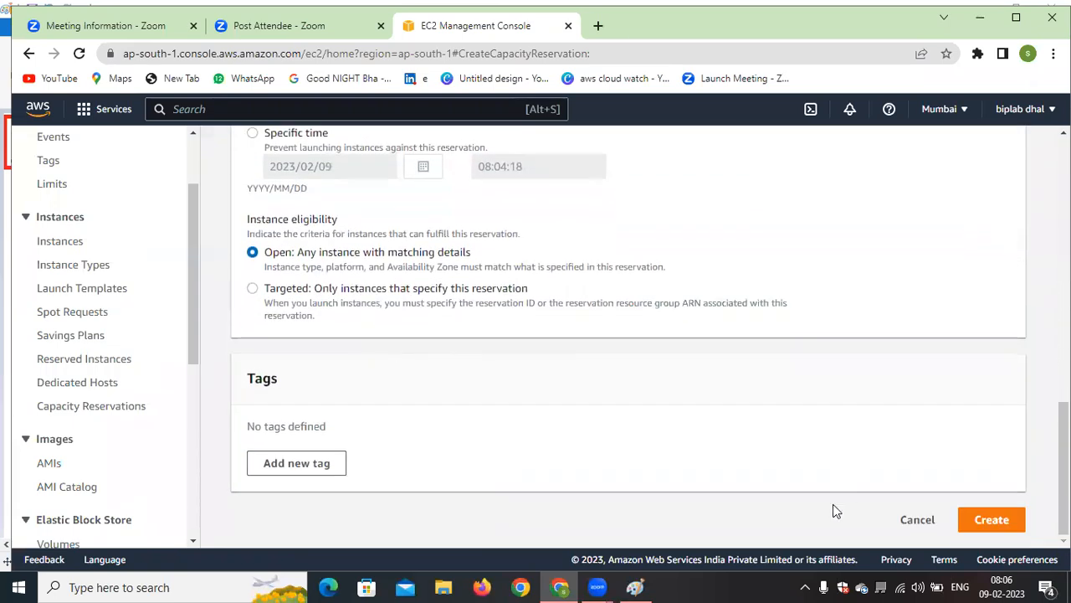
Add a new tag to the reservation with the key Name
left_click(309, 463)
type("Nmae")
key("BackSpace")
key("BackSpace")
key("BackSpace")
type("ame")
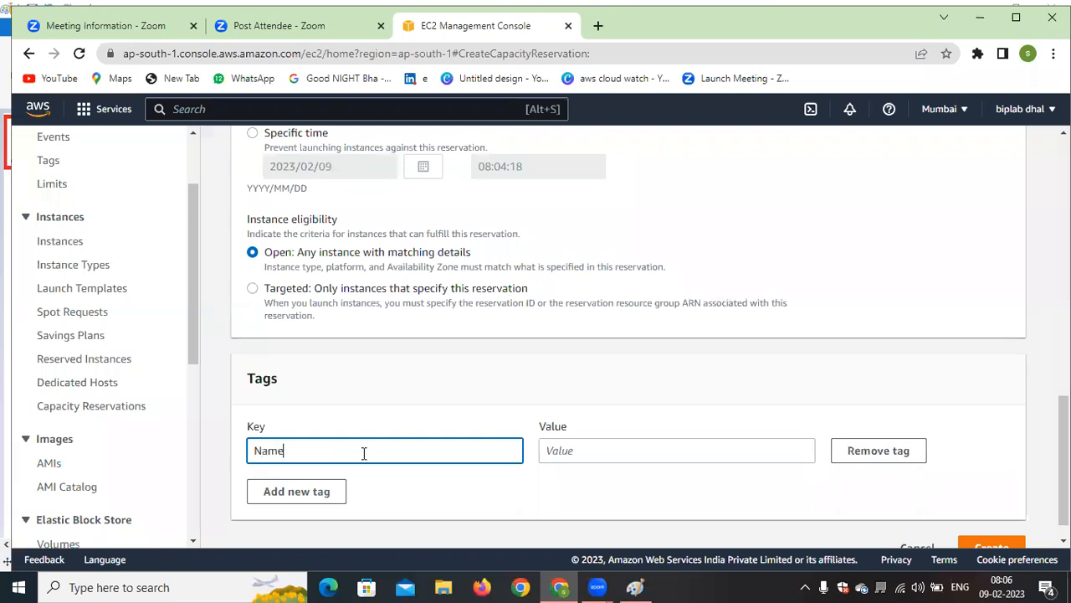
Set the Name tag's value to my-ec2, and create and confirm the capacity reservation
left_click(610, 454)
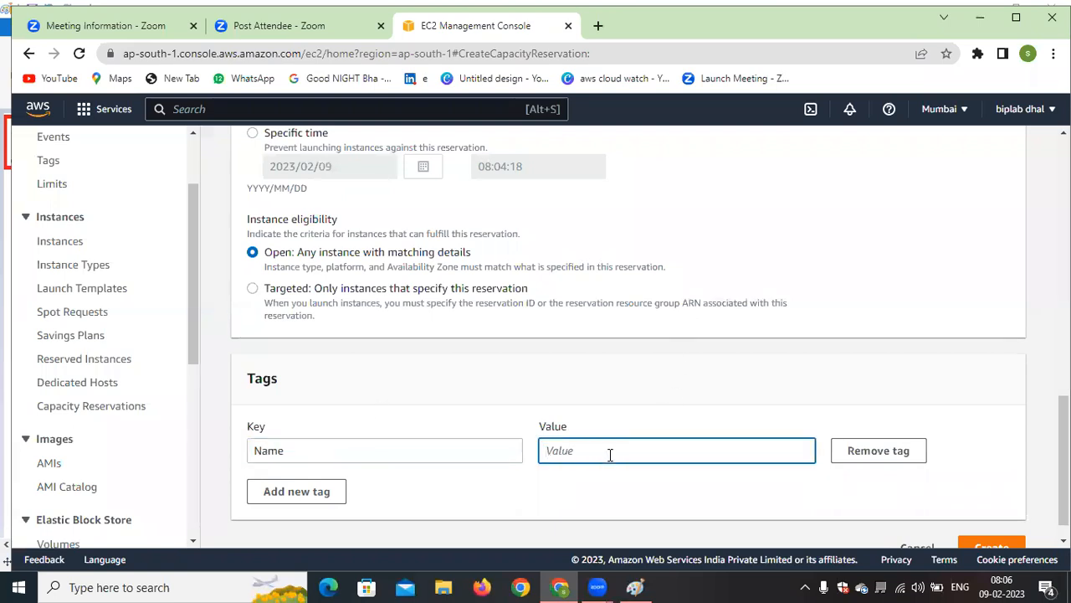
type("dedictae")
key("BackSpace")
key("BackSpace")
key("BackSpace")
key("BackSpace")
key("BackSpace")
key("BackSpace")
key("BackSpace")
key("BackSpace")
type("mt")
key("BackSpace")
type("y-ec2")
left_click(1005, 544)
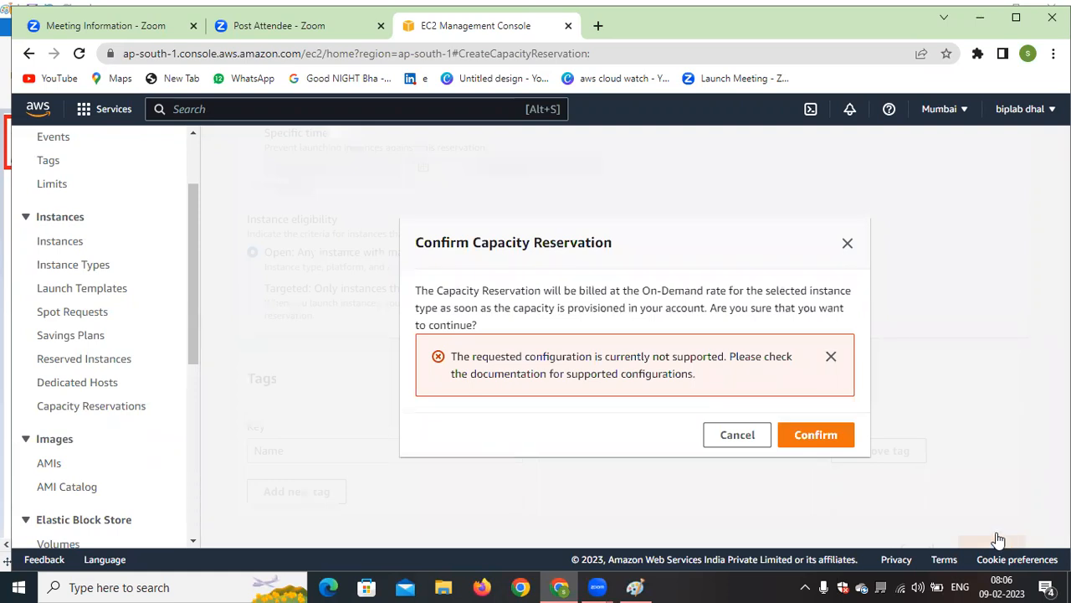
left_click(814, 432)
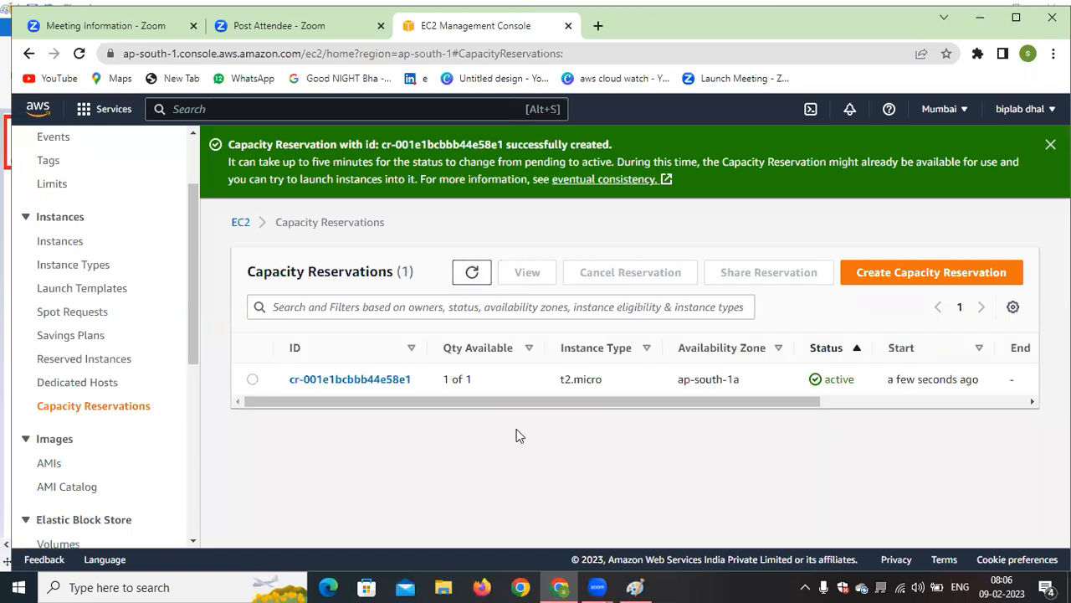
Examine all columns of the new capacity reservation in the list, and open its details to review settings, tags and usage
left_click_drag(479, 404, 597, 411)
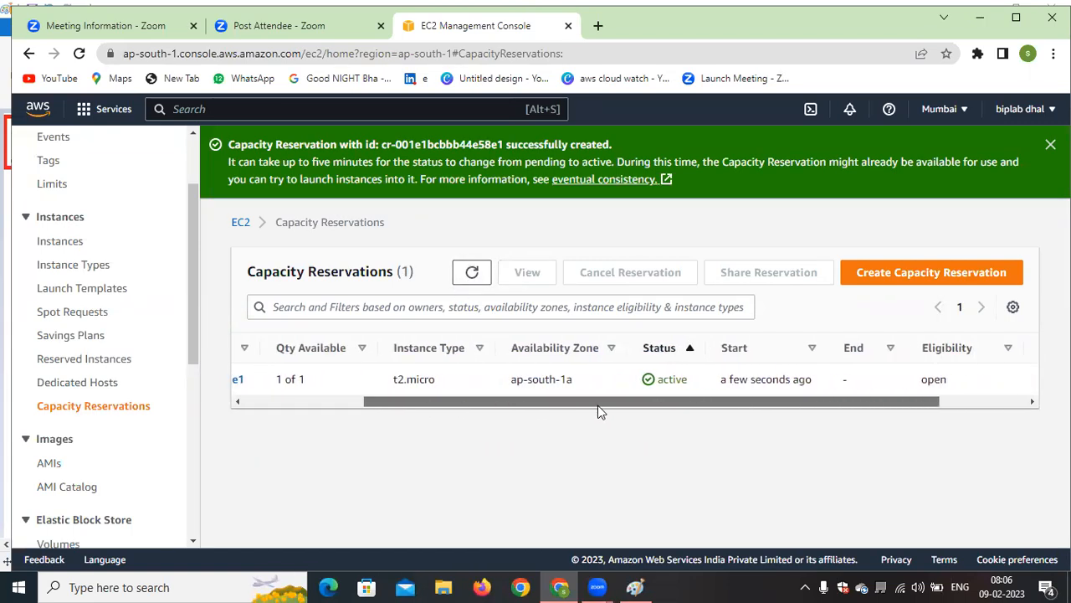
left_click_drag(753, 402, 833, 378)
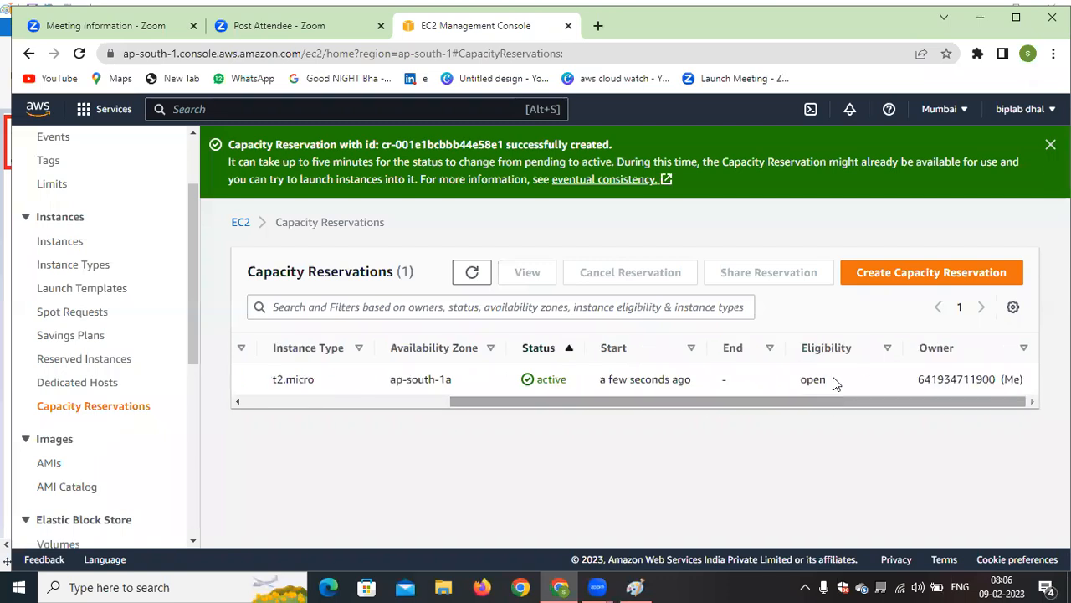
left_click_drag(935, 404, 562, 406)
left_click(371, 381)
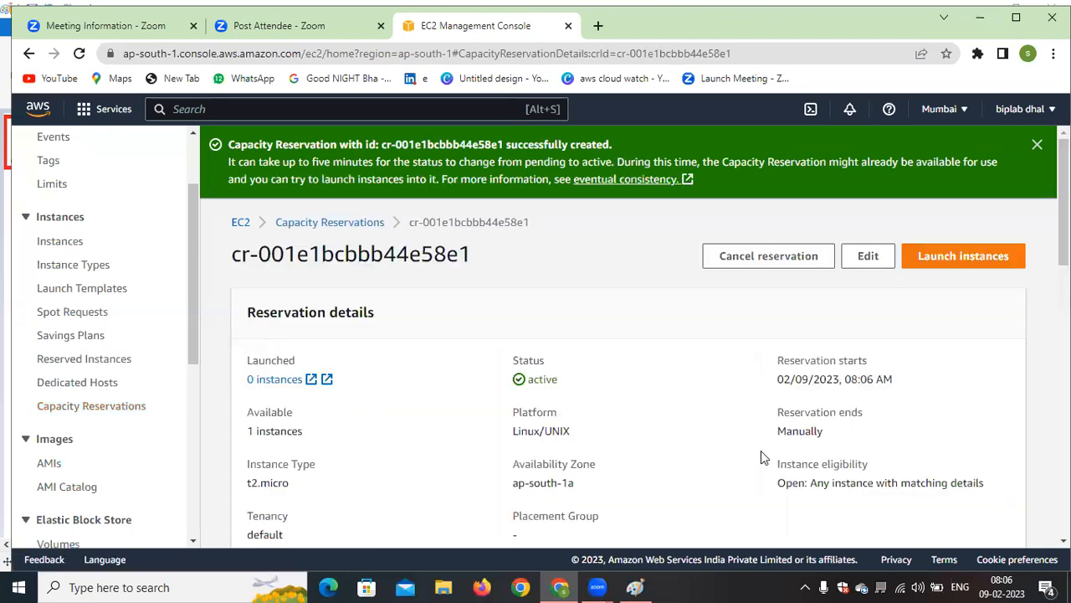
scroll(762, 456, "down", 10)
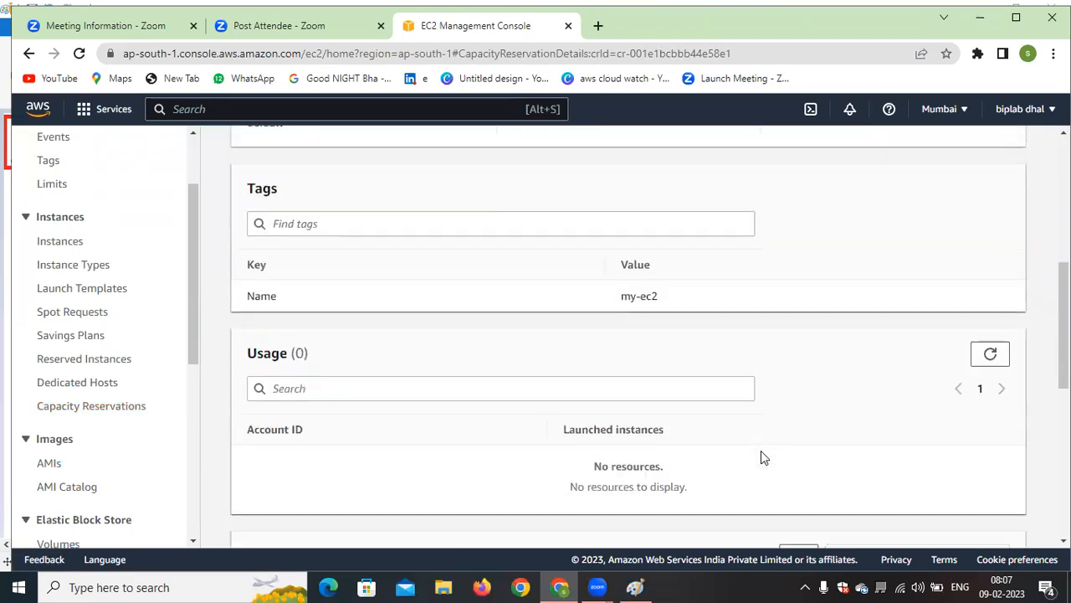
scroll(789, 430, "up", 15)
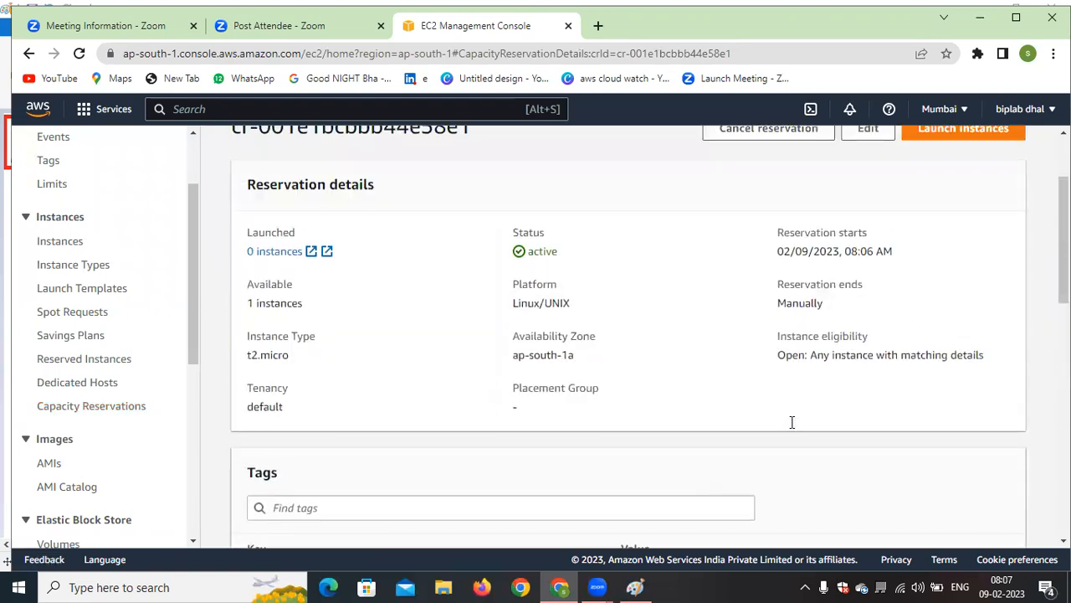
Start launching an instance from the reservation, look over the launch form, and return to the reservation details
left_click(972, 255)
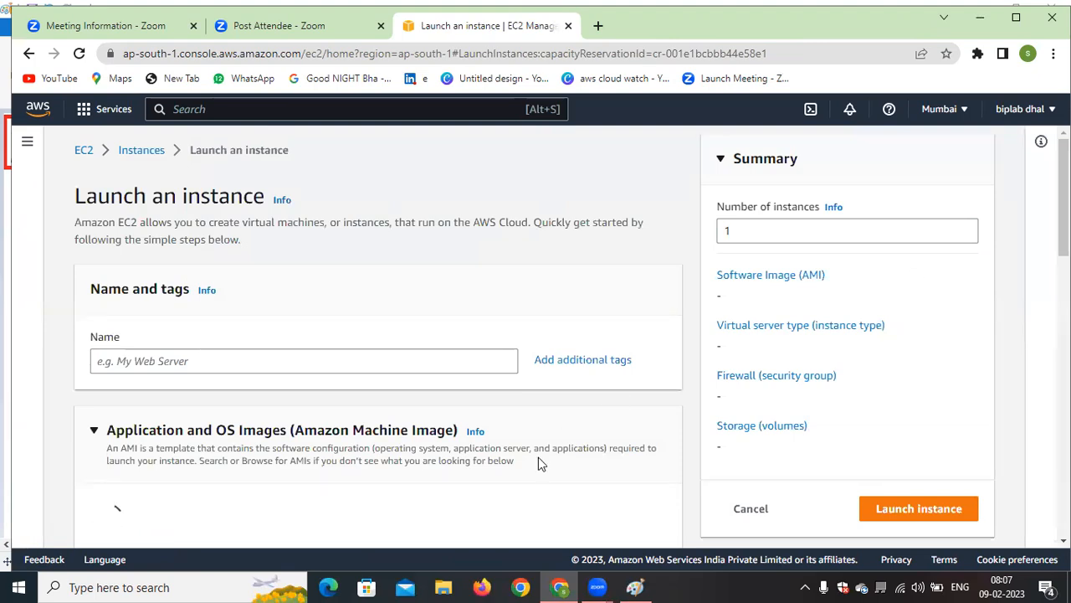
scroll(540, 464, "down", 2)
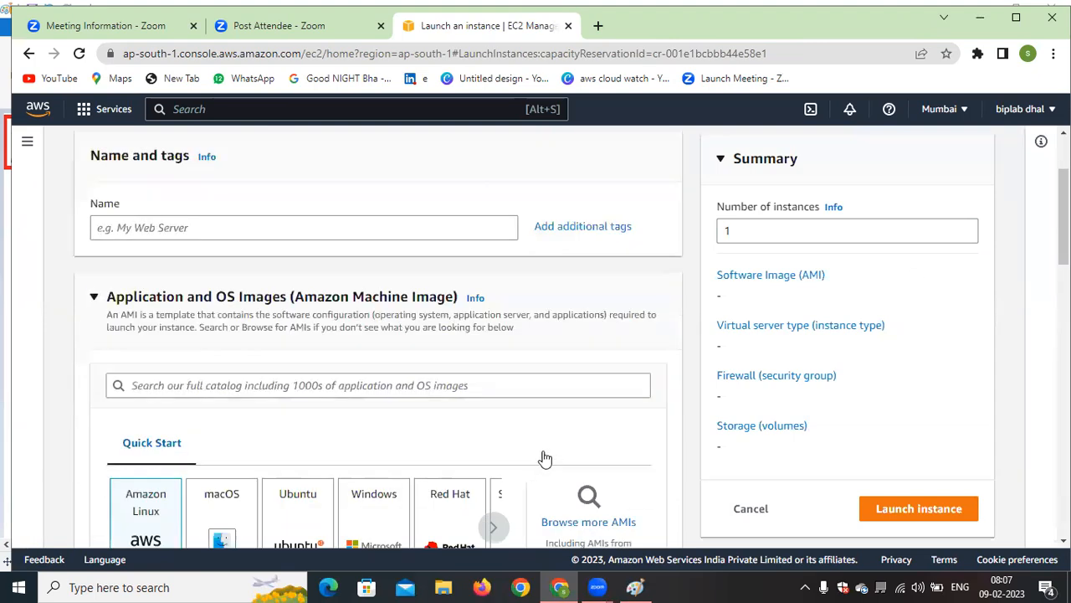
scroll(545, 460, "down", 4)
scroll(544, 454, "up", 6)
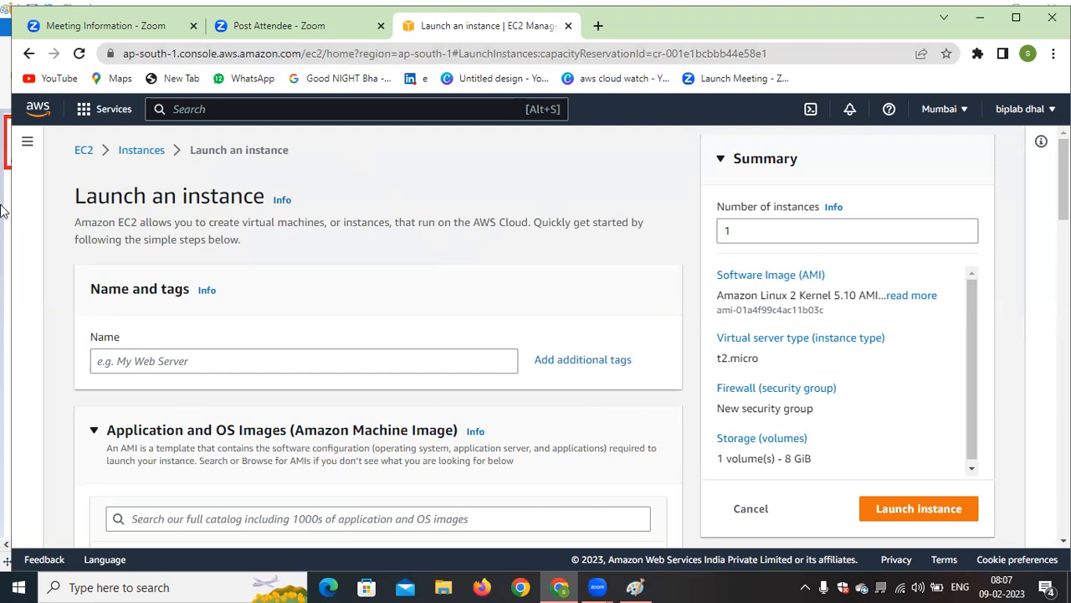
left_click(27, 55)
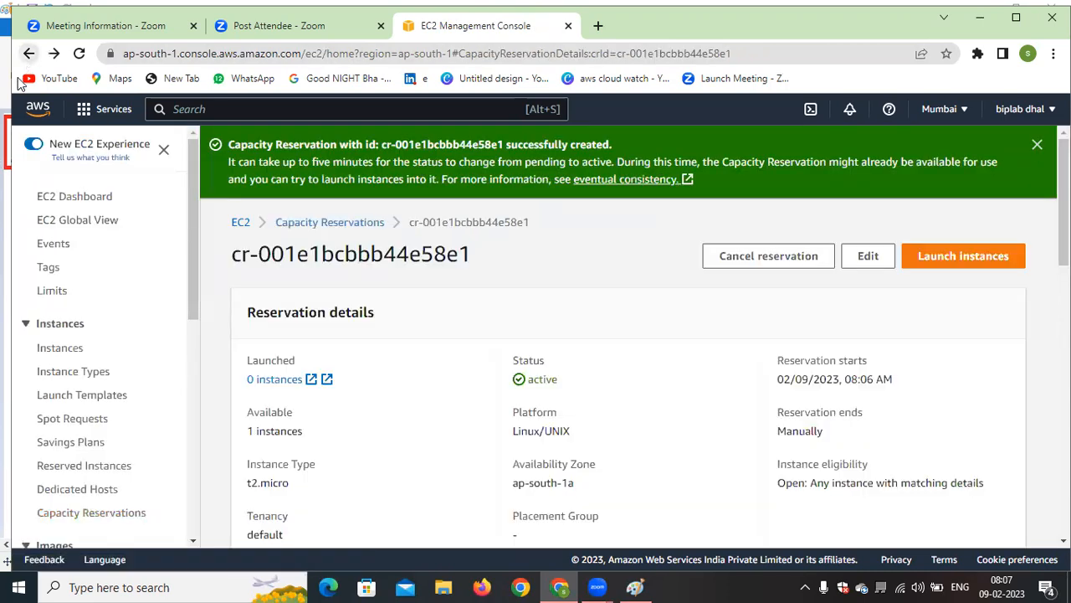
Review the rest of the reservation details, cancel the capacity reservation, and dismiss the notification
scroll(708, 435, "down", 6)
scroll(708, 435, "down", 5)
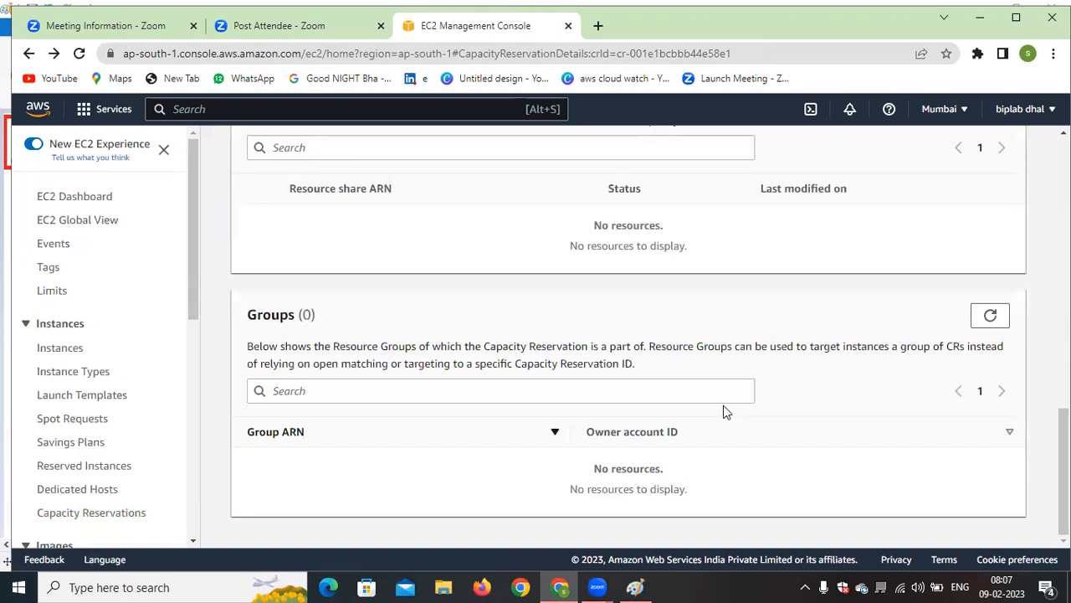
scroll(726, 411, "up", 10)
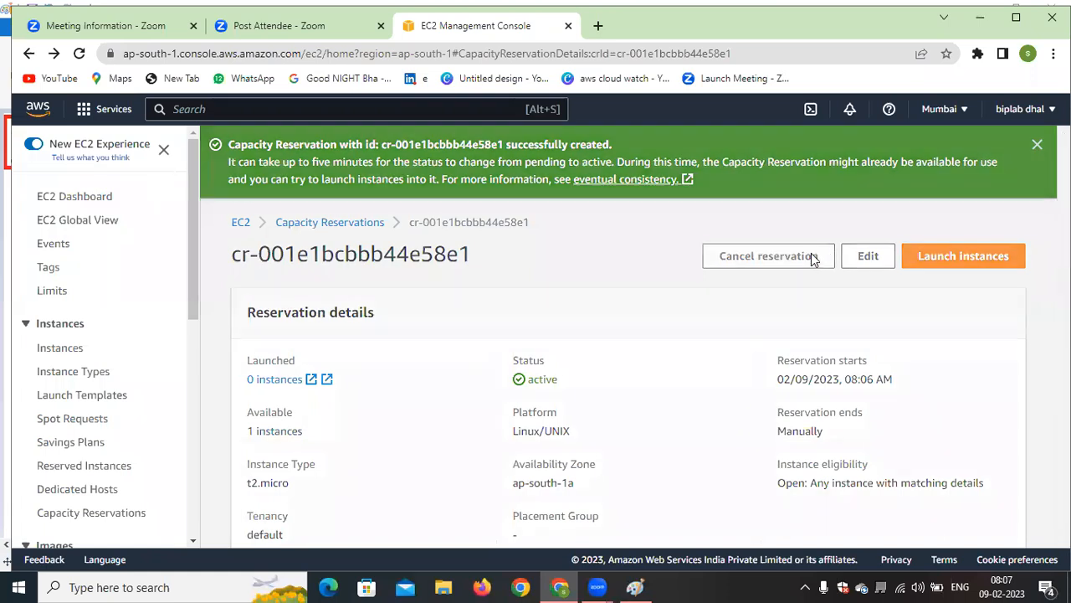
left_click(811, 256)
left_click(773, 421)
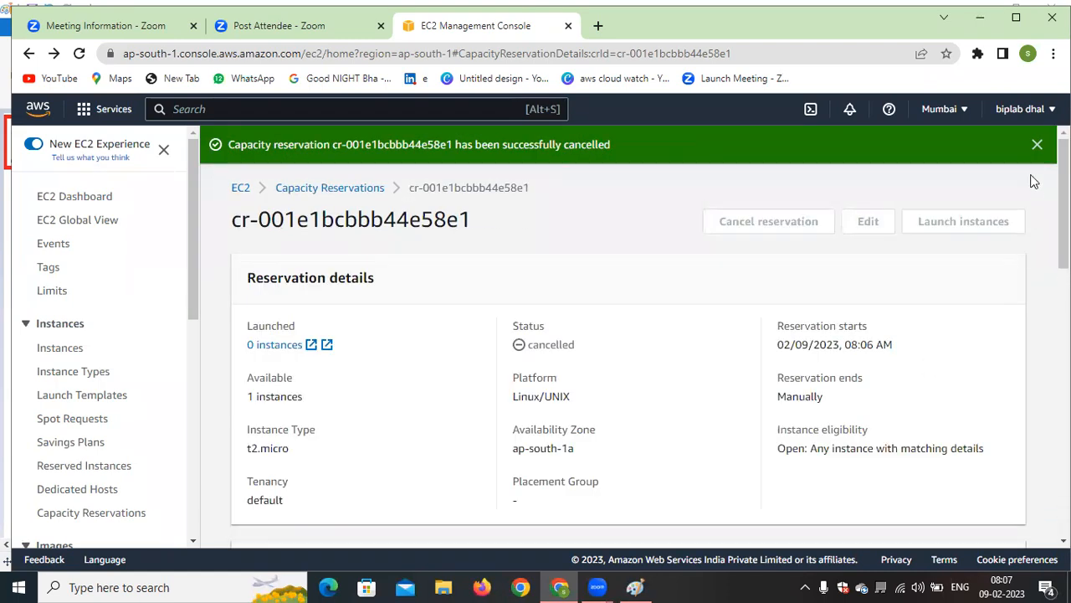
left_click(1037, 145)
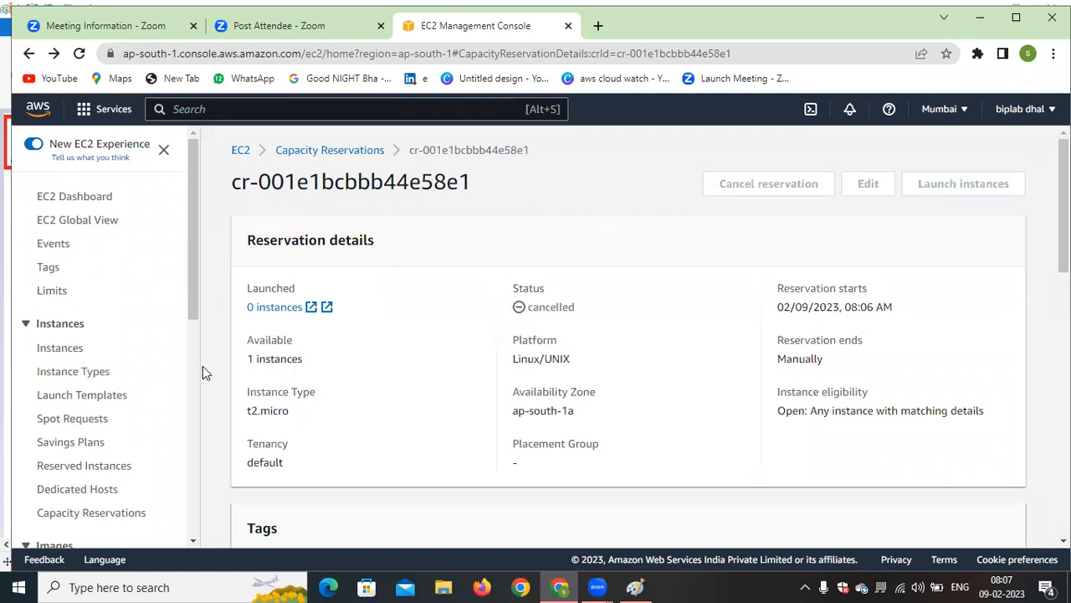
Open the Spot Requests page and look through the EC2 navigation entries down to Auto Scaling Groups
left_click_drag(142, 399, 31, 405)
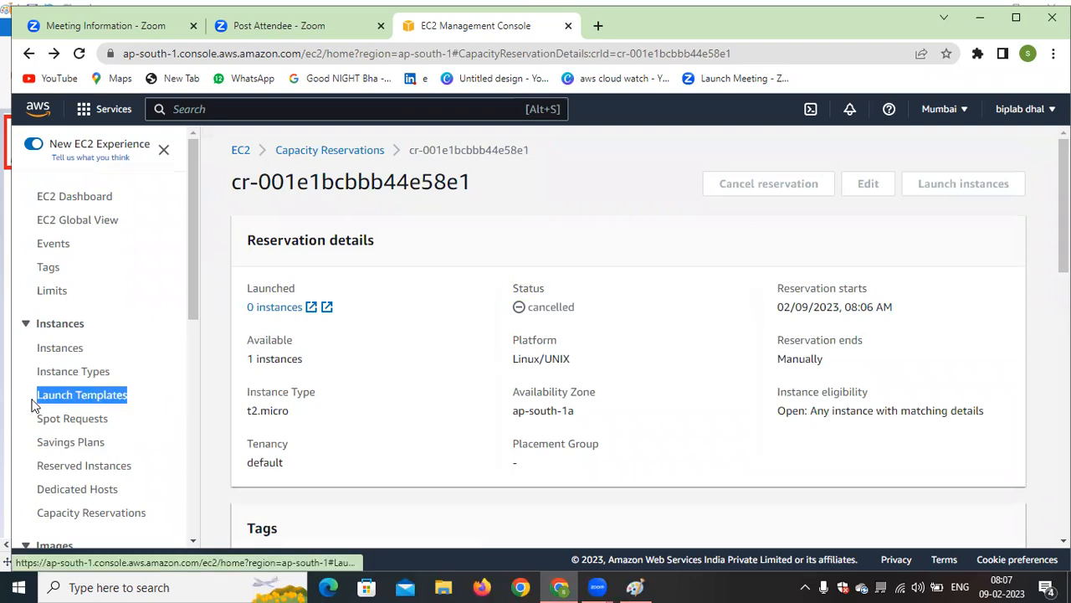
left_click(51, 420)
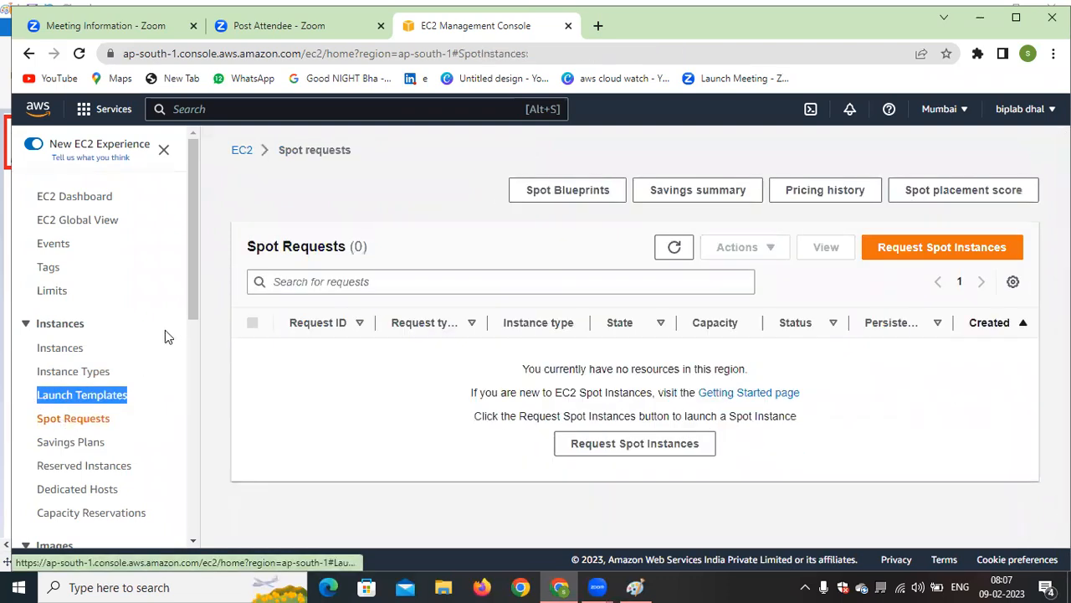
scroll(192, 298, "down", 1)
left_click_drag(192, 291, 201, 519)
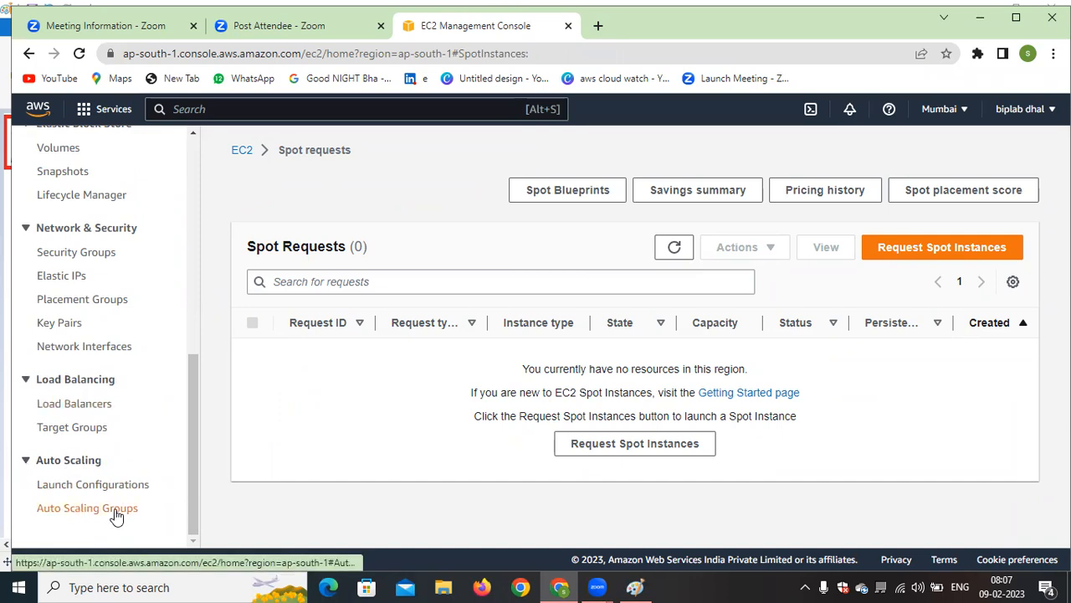
left_click_drag(198, 489, 205, 280)
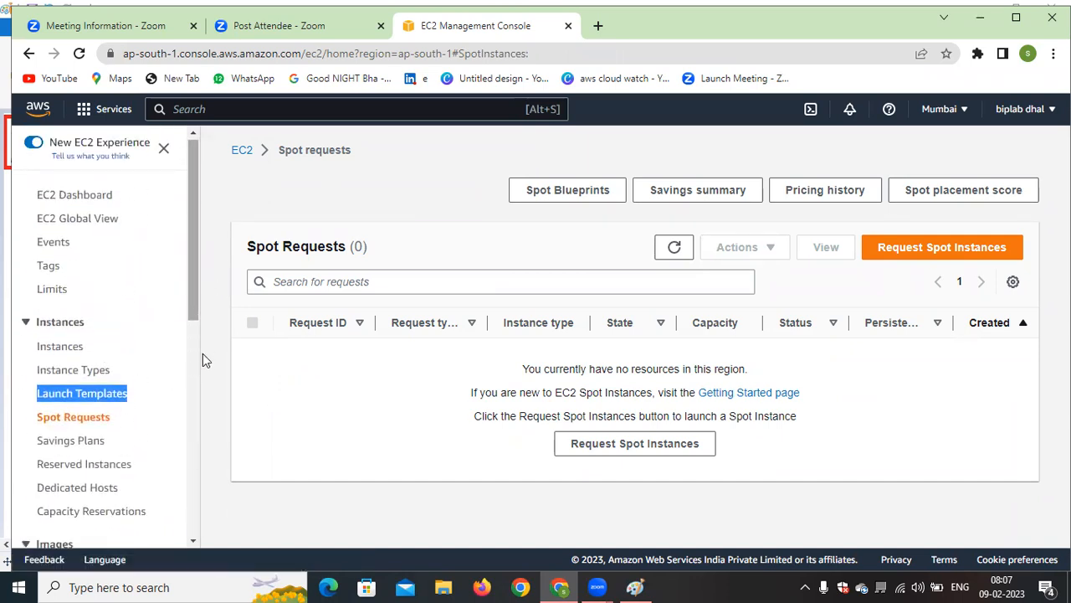
Open the Savings Plans page and read through its overview, plan types and Get Started information
left_click(169, 393)
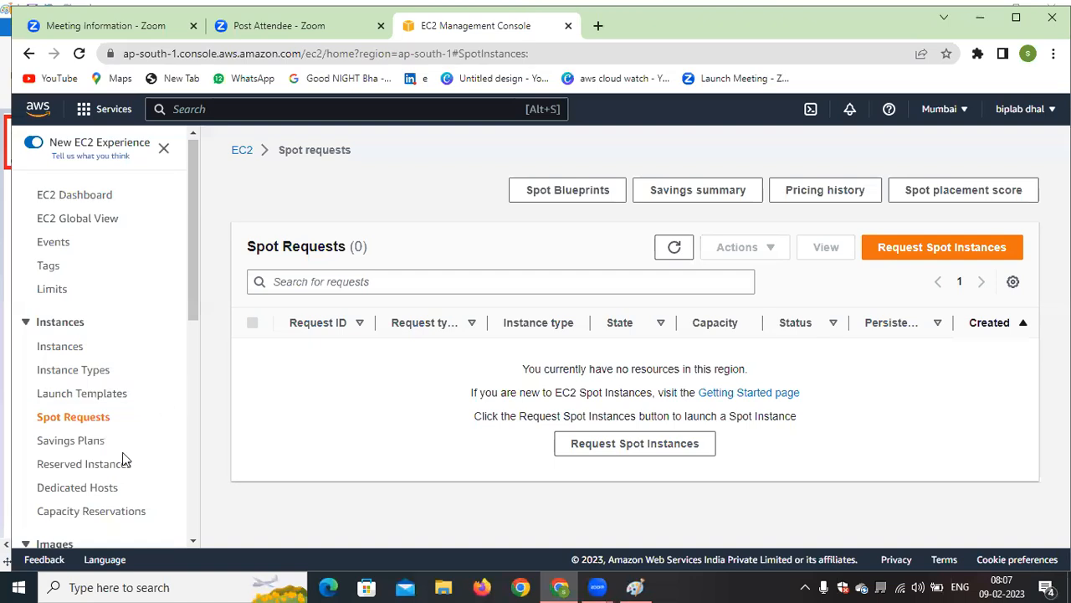
left_click(82, 446)
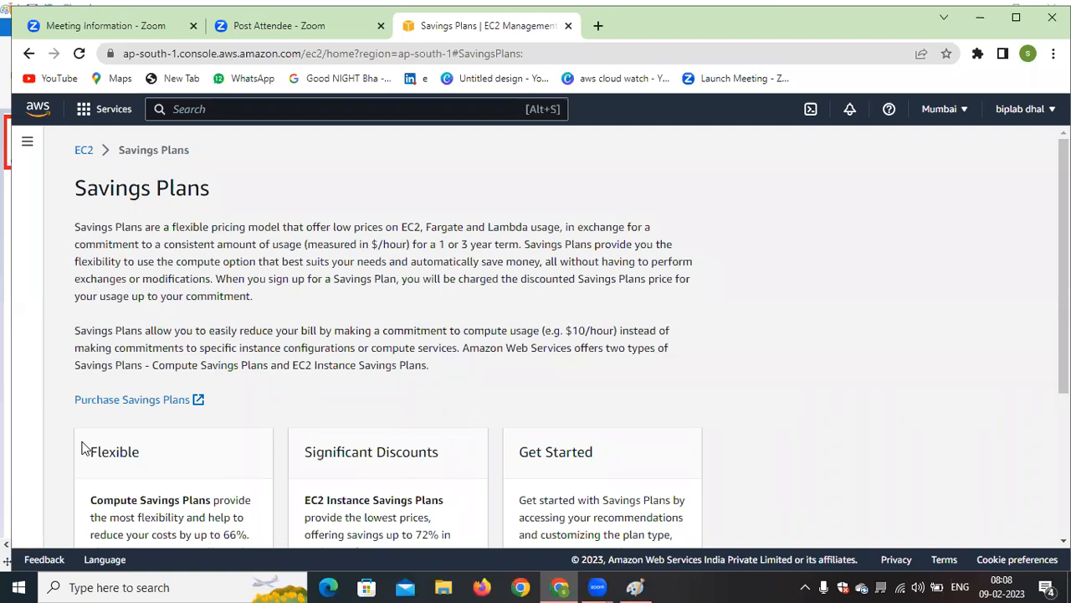
scroll(748, 450, "down", 3)
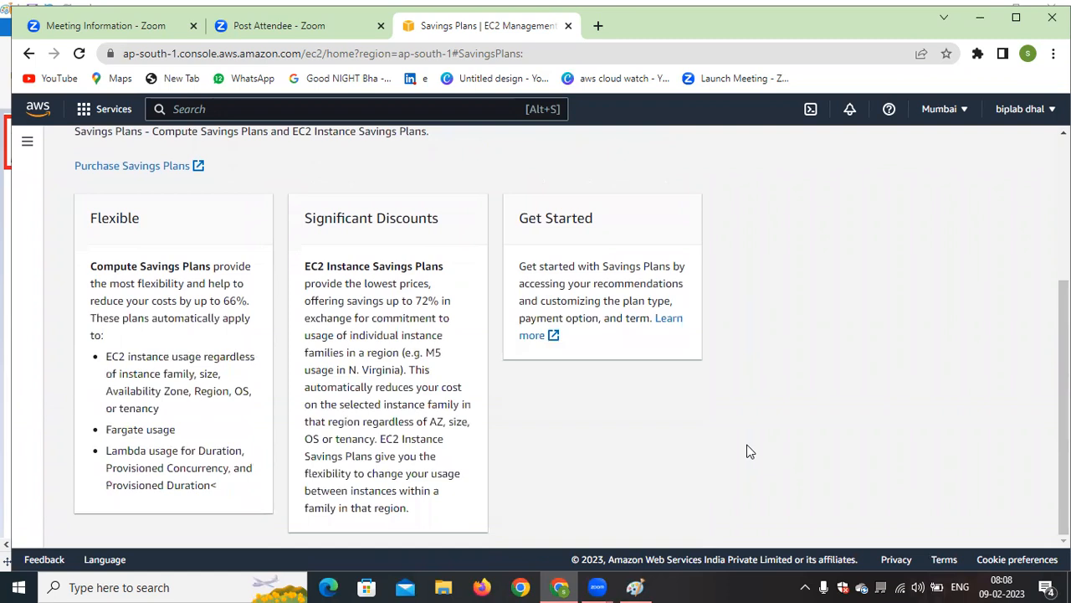
scroll(732, 444, "up", 3)
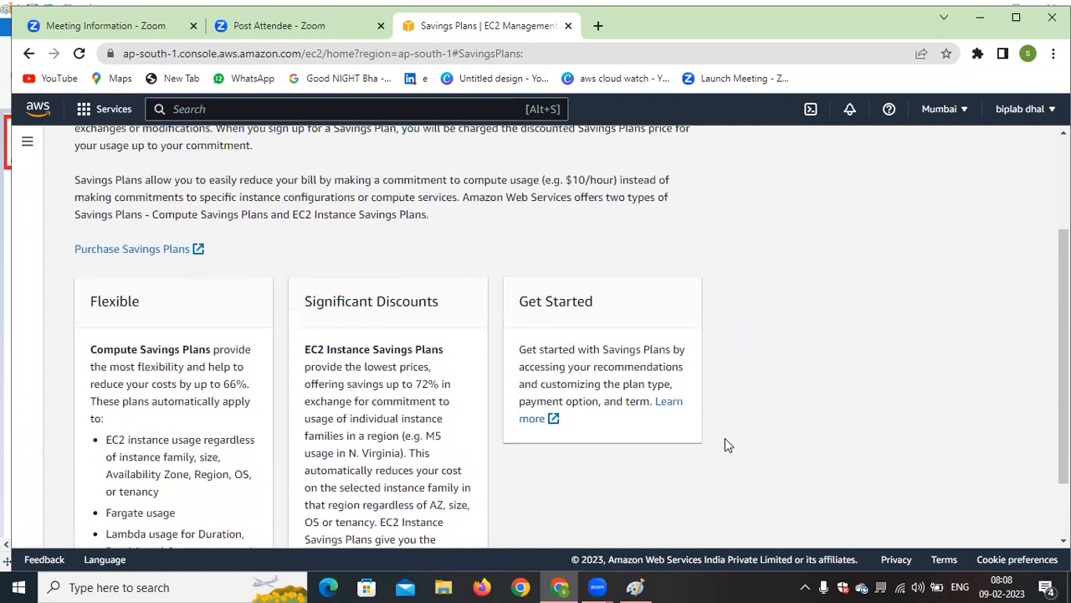
Follow the Purchase Savings Plans link, dismiss the access permissions notice, open Cost Explorer and read the welcome message
left_click(147, 403)
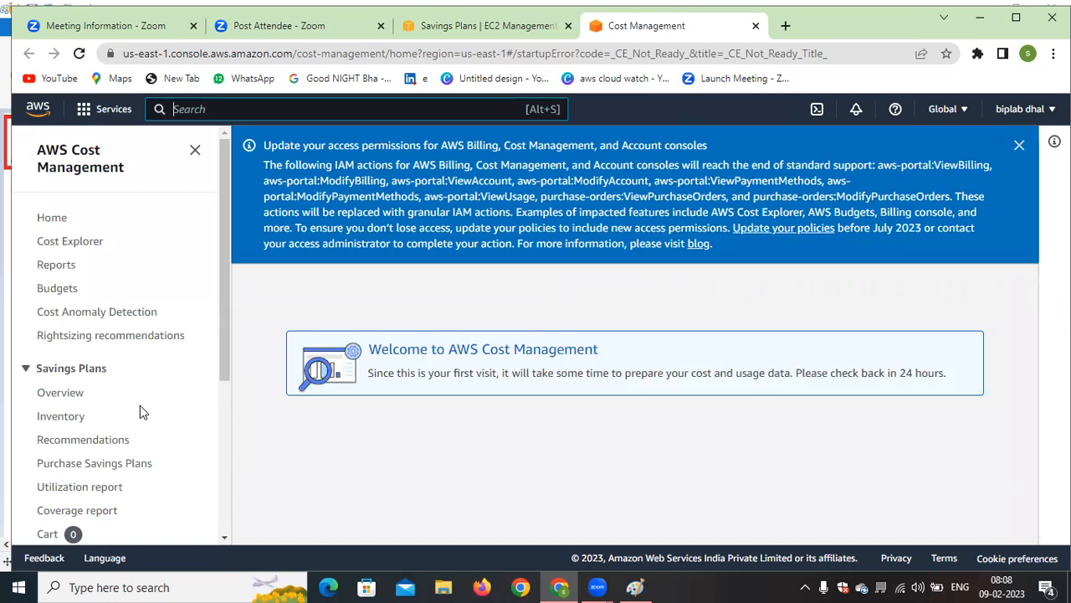
left_click(1019, 146)
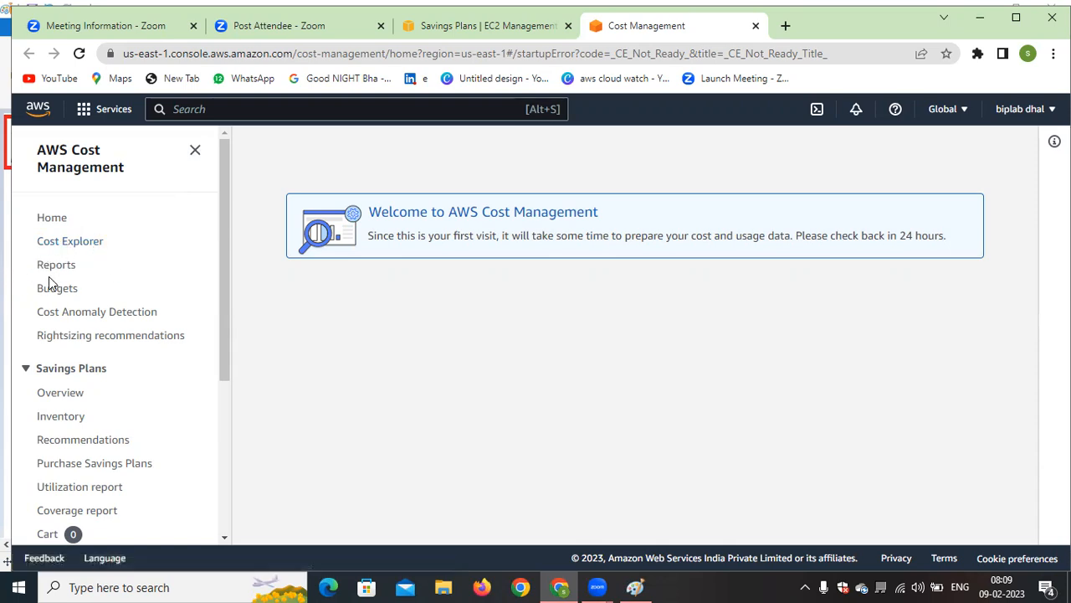
left_click(88, 245)
double_click(381, 235)
left_click(887, 341)
left_click_drag(946, 249, 810, 266)
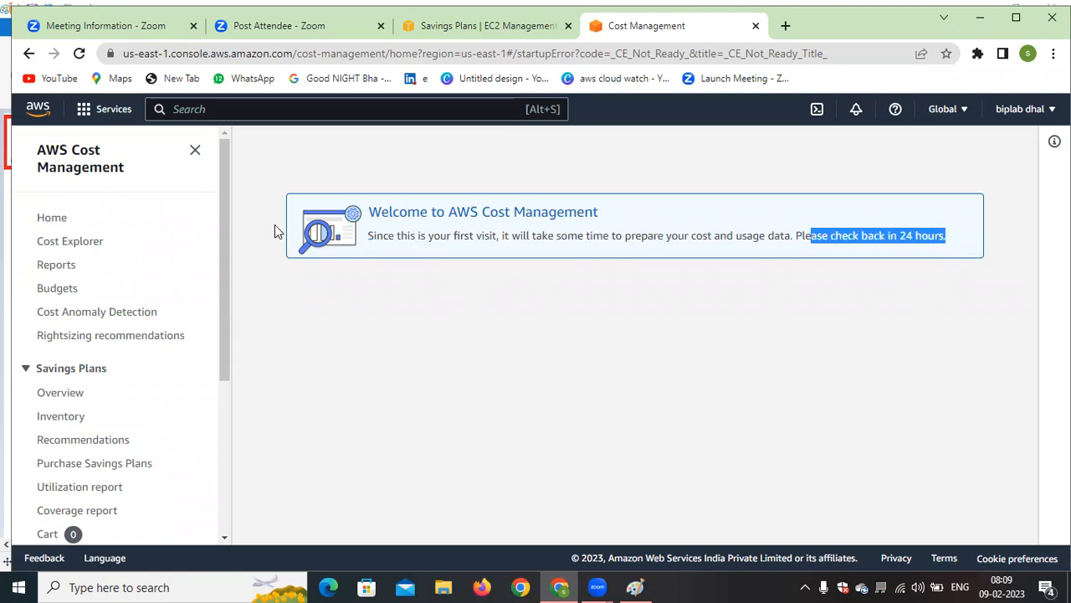
Collapse the Cost Management navigation, go to the AWS Console Home, and switch to the EC2 purchasing diagram in Paint
left_click(193, 151)
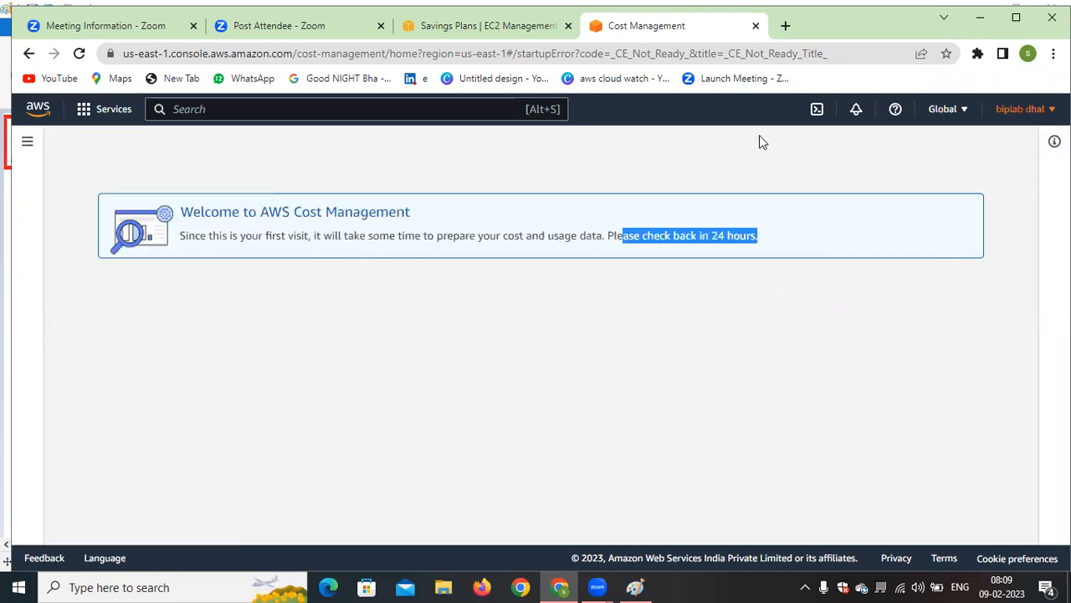
left_click(42, 109)
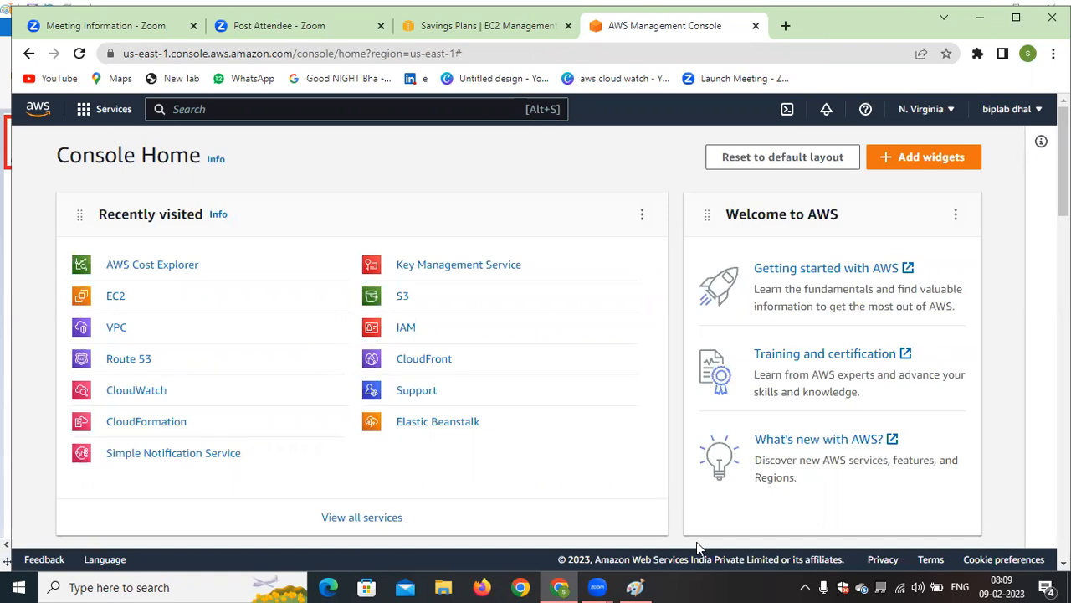
left_click(635, 587)
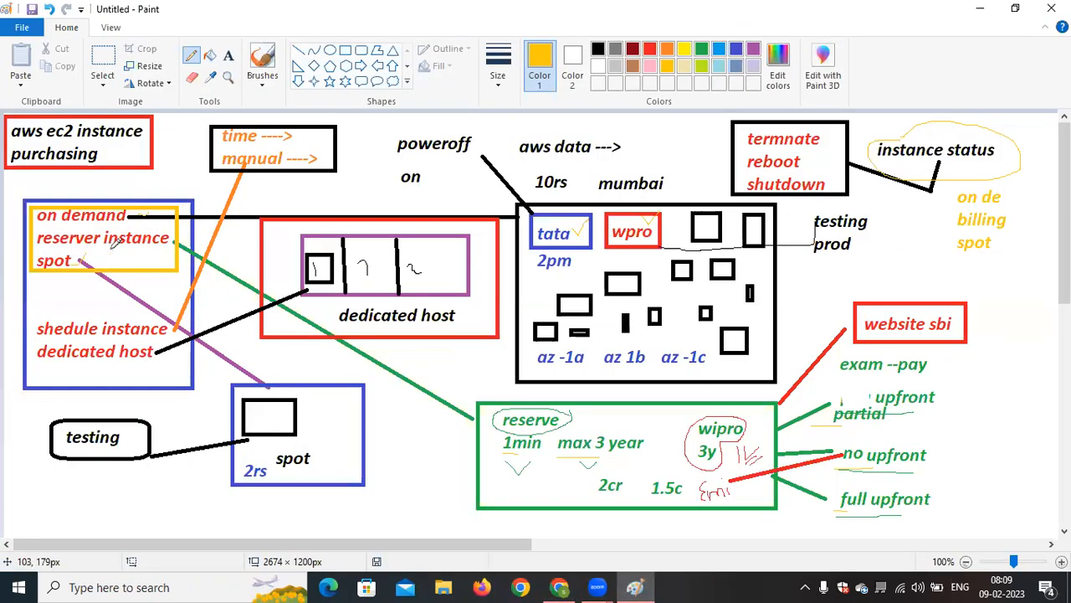
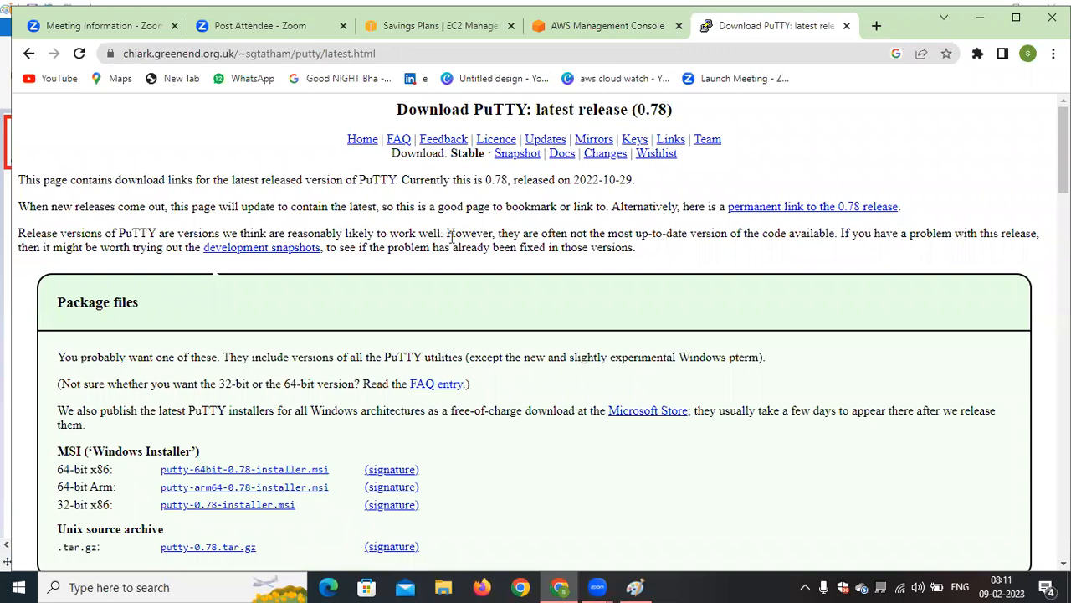
Download the 64-bit x86 PuTTY 0.78 MSI installer and return to the AWS Console Home
scroll(454, 241, "up", 4)
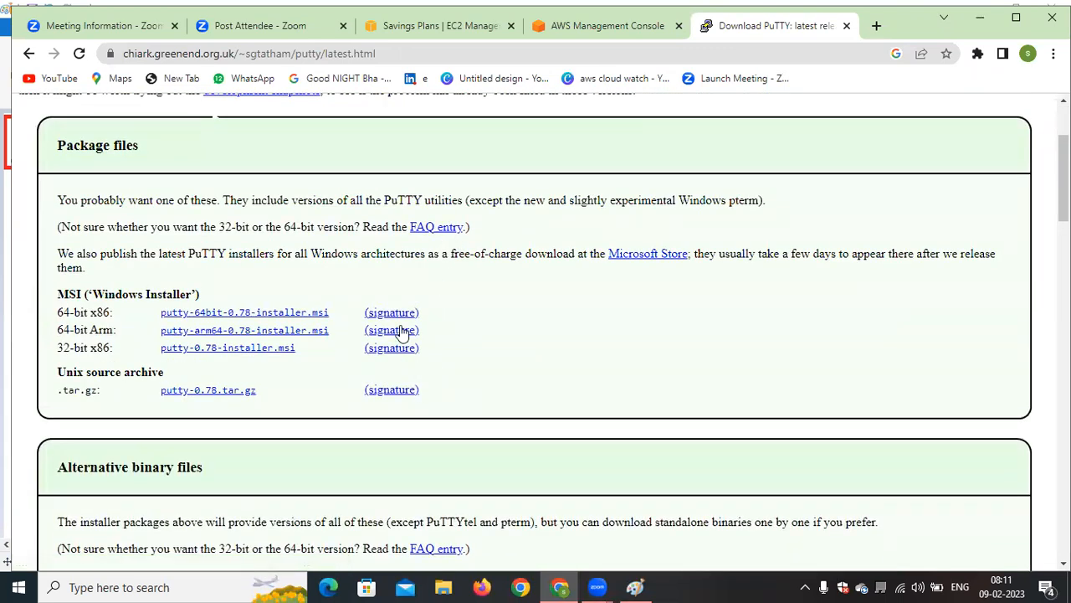
left_click(257, 317)
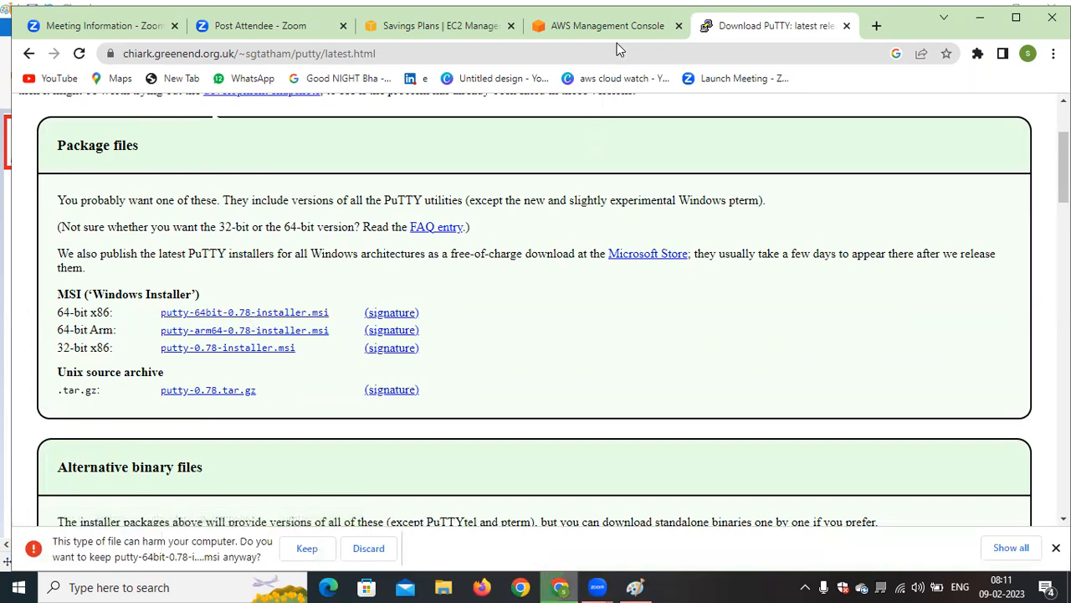
left_click(594, 23)
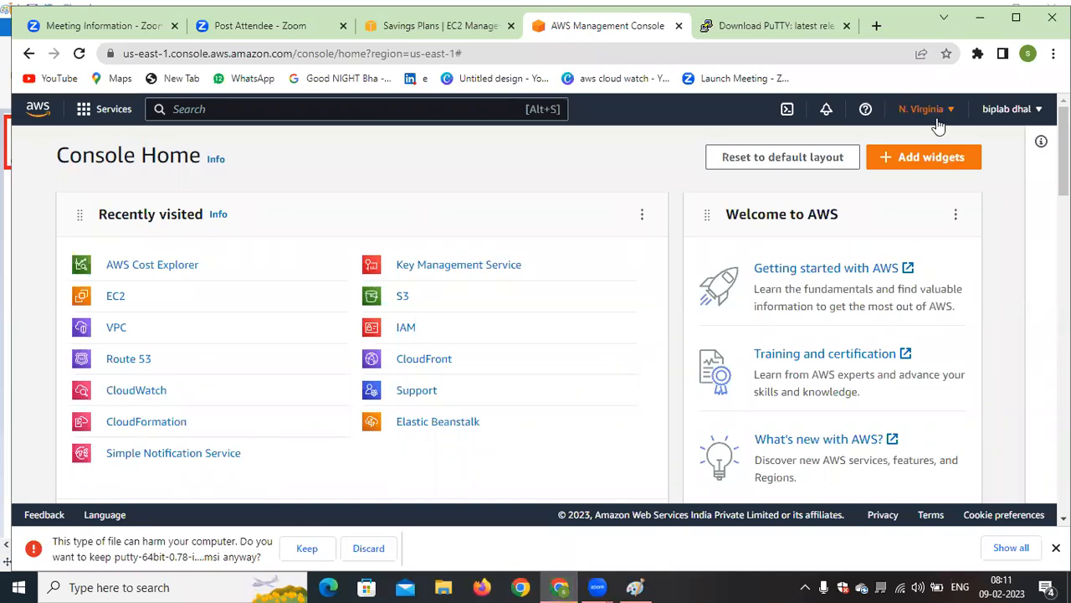
Open the EC2 dashboard, dismiss the download warning, and look through the navigation entries down to Auto Scaling Groups
left_click(117, 299)
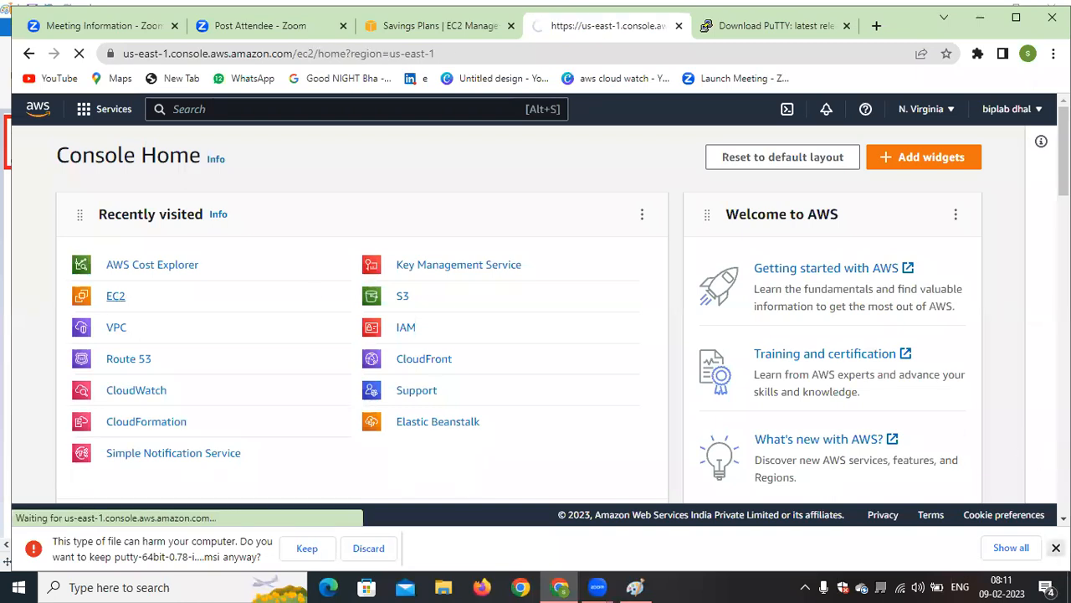
left_click(1056, 547)
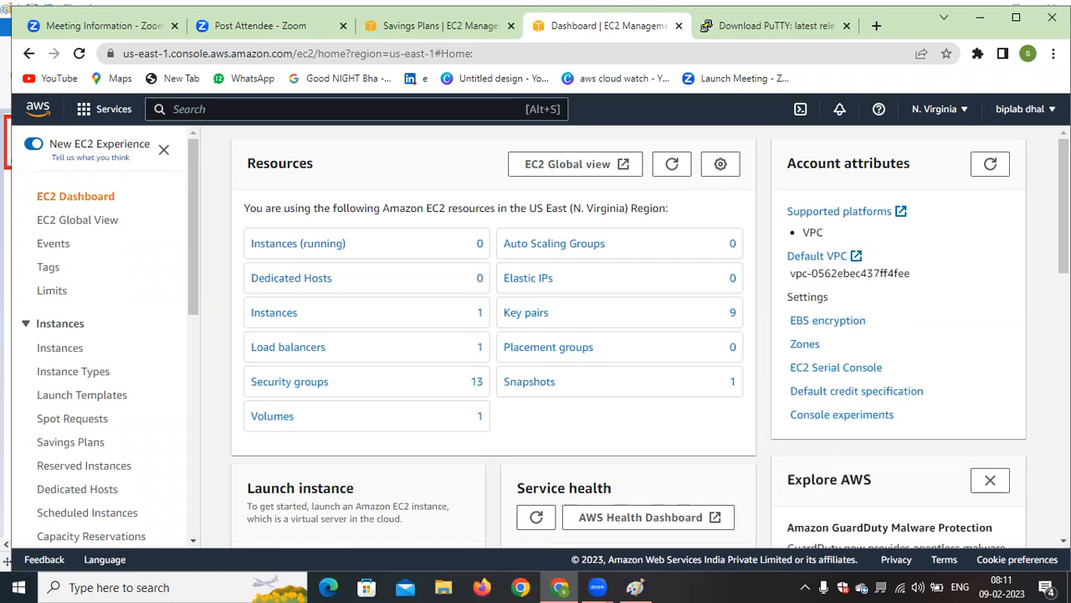
left_click_drag(191, 251, 182, 478)
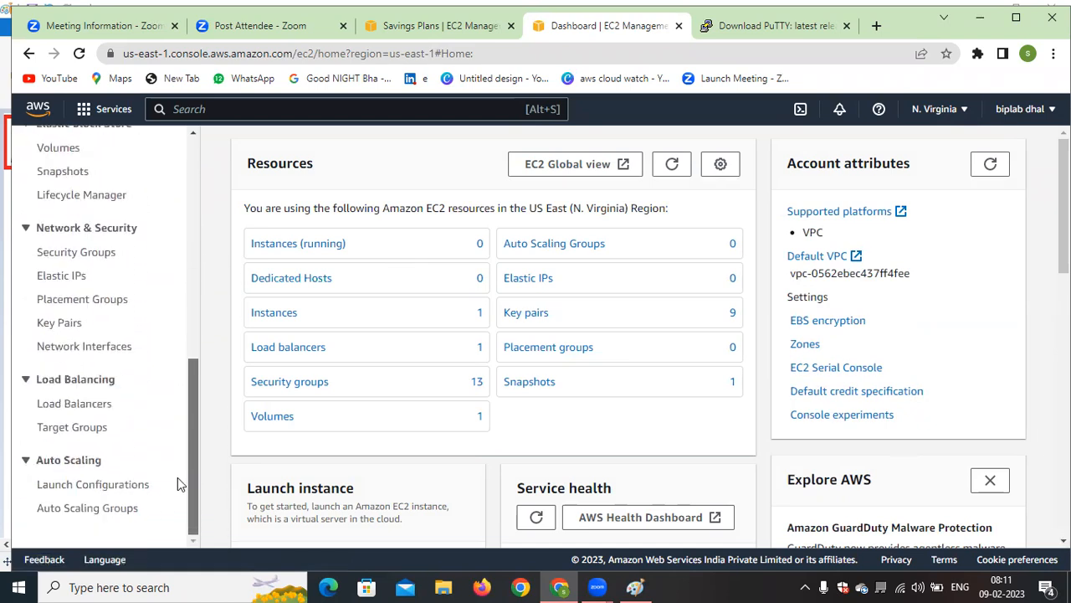
Search the services for vpc, open the VPC dashboard, and review its Resources by Region overview
left_click(229, 112)
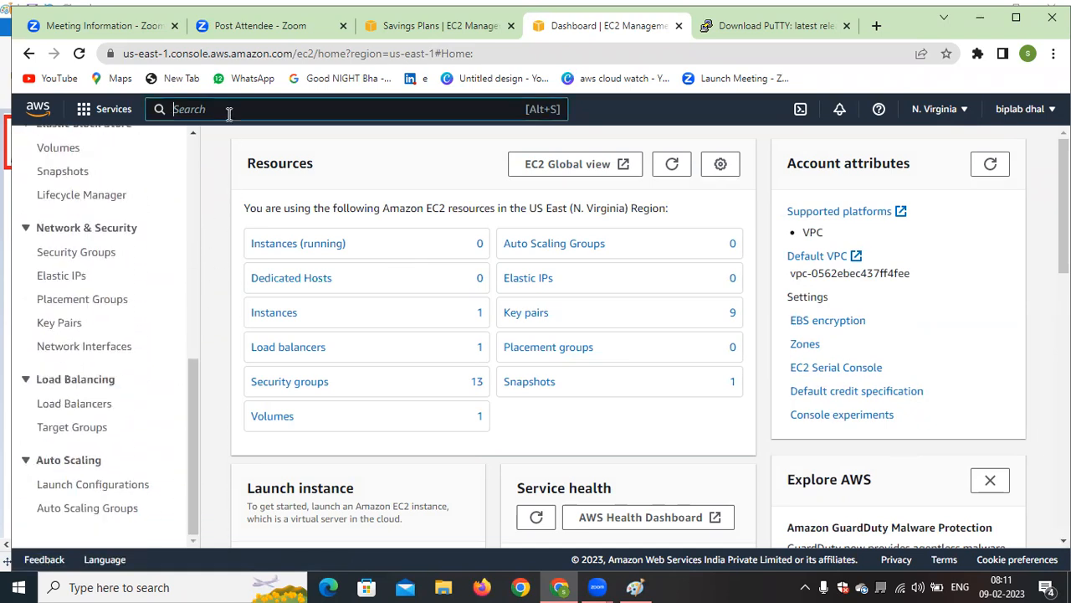
type("vpc")
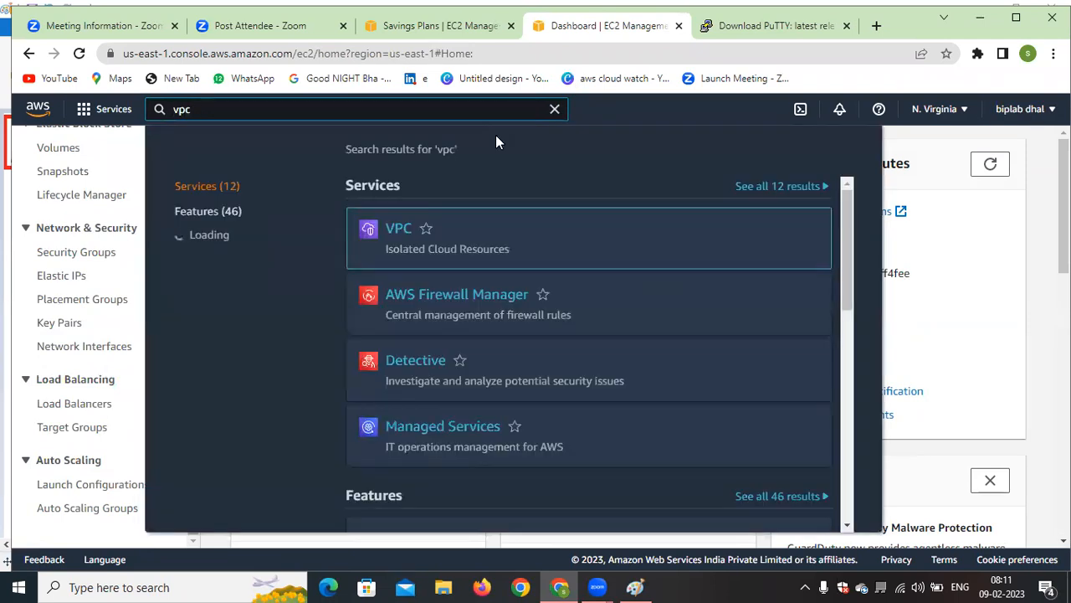
left_click(400, 227)
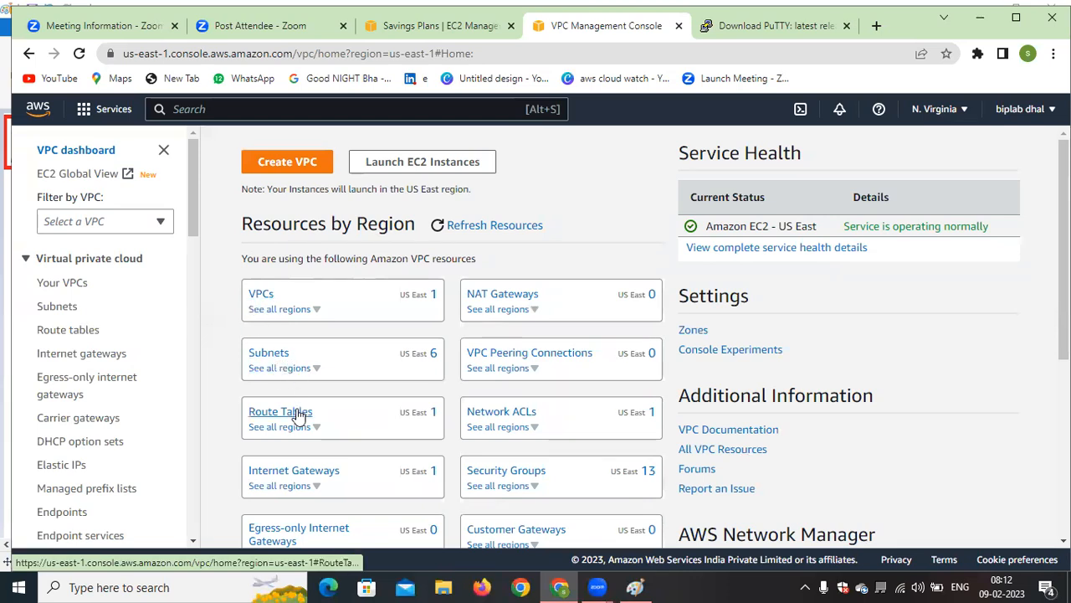
scroll(334, 393, "down", 2)
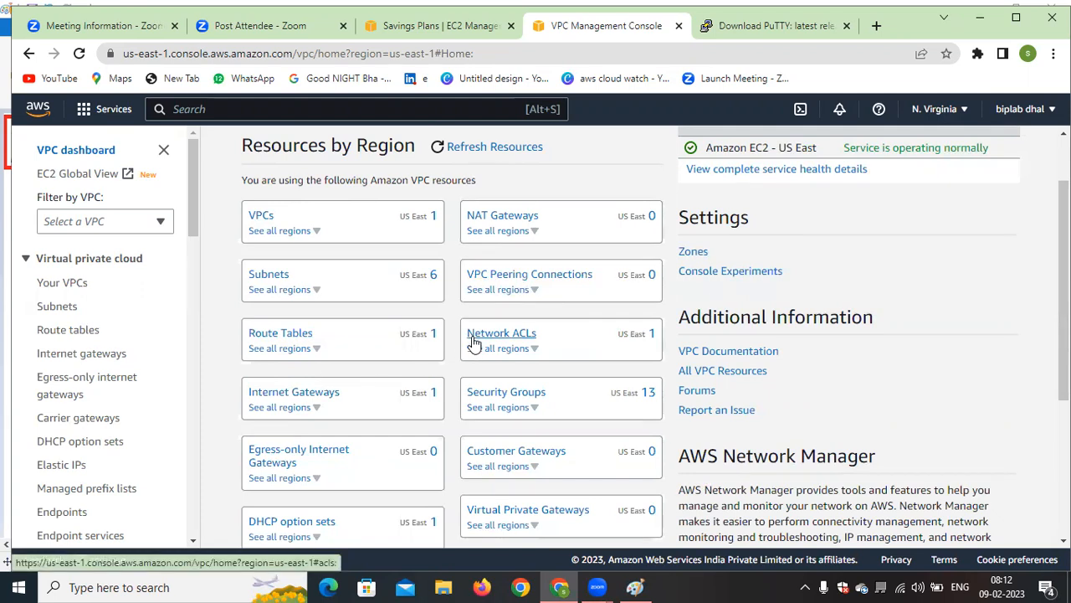
scroll(360, 414, "up", 1)
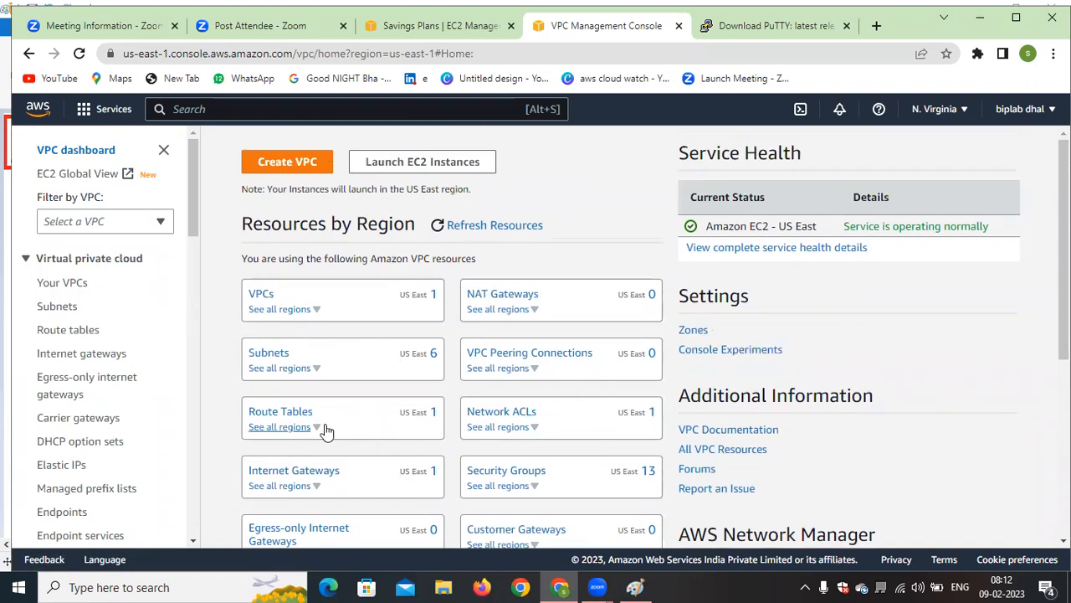
Open the list of VPCs, select the existing VPC, and examine its IPv4 CIDR and other columns
left_click(264, 293)
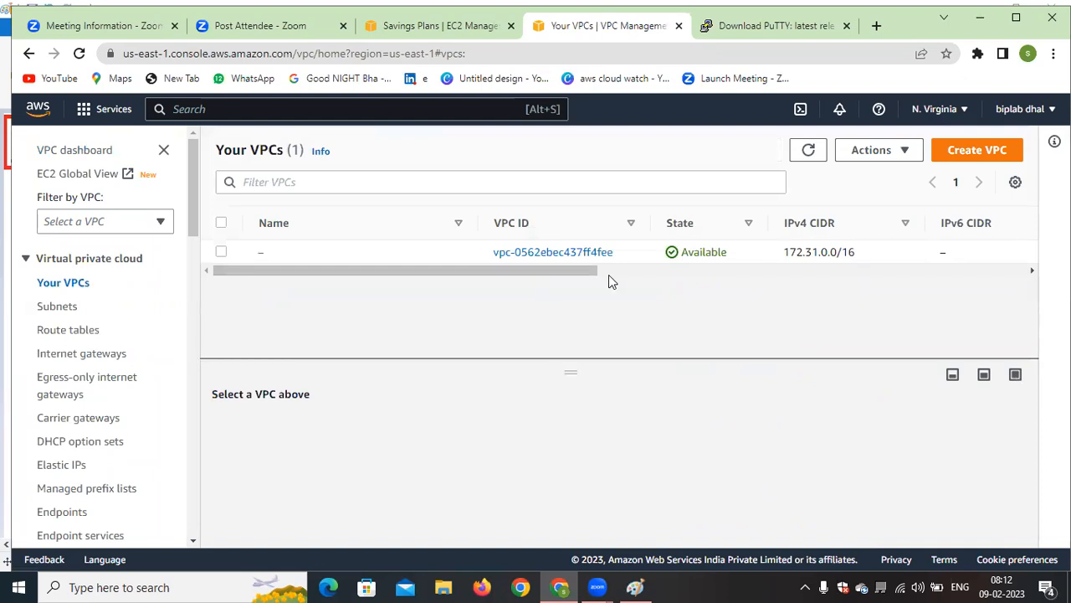
left_click_drag(545, 276, 602, 272)
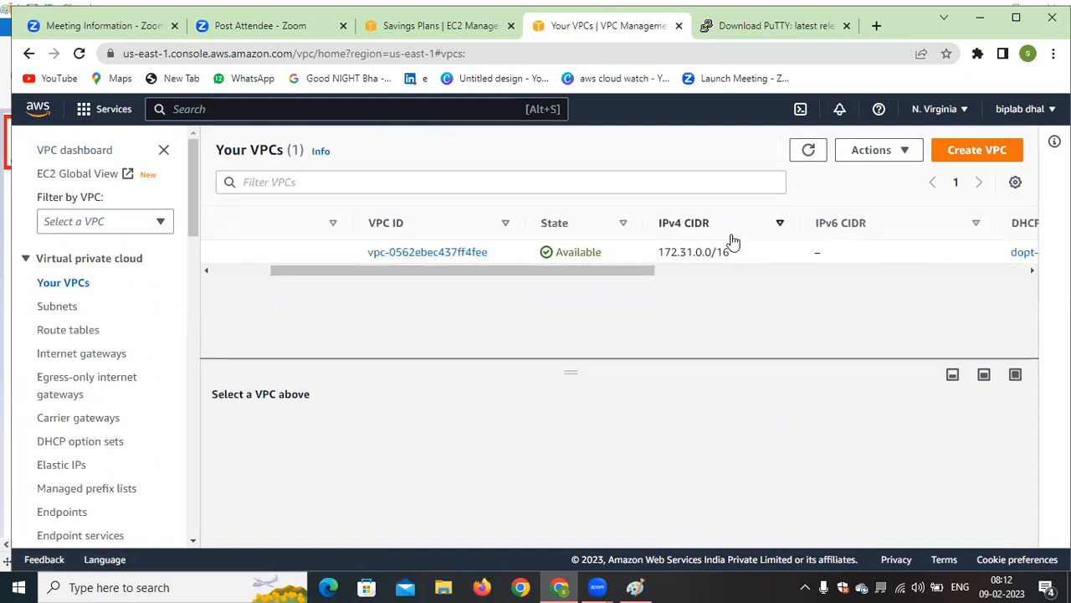
left_click_drag(659, 253, 736, 260)
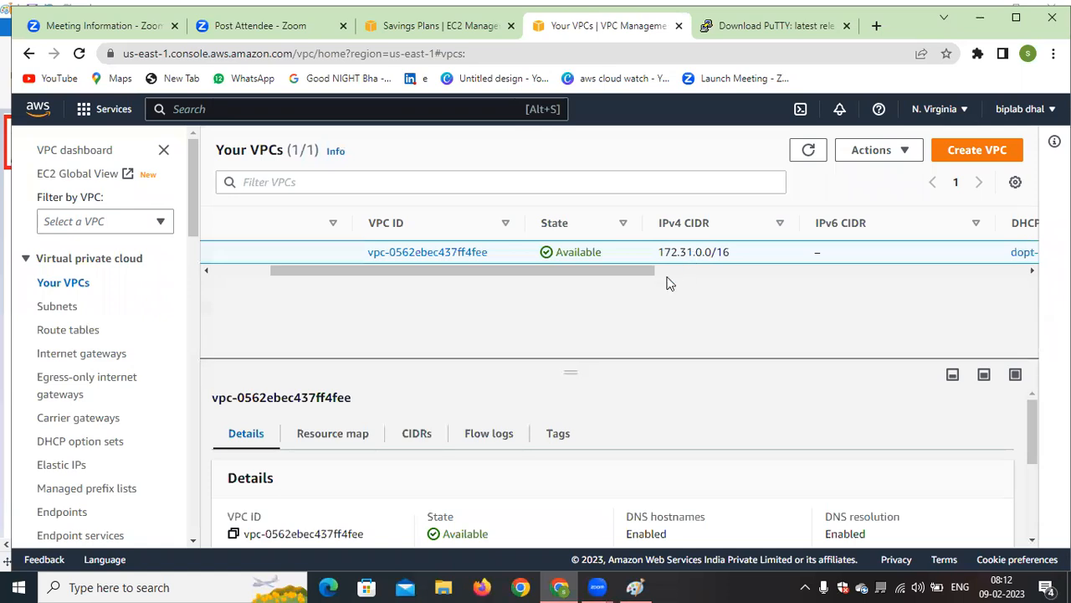
left_click_drag(610, 270, 638, 273)
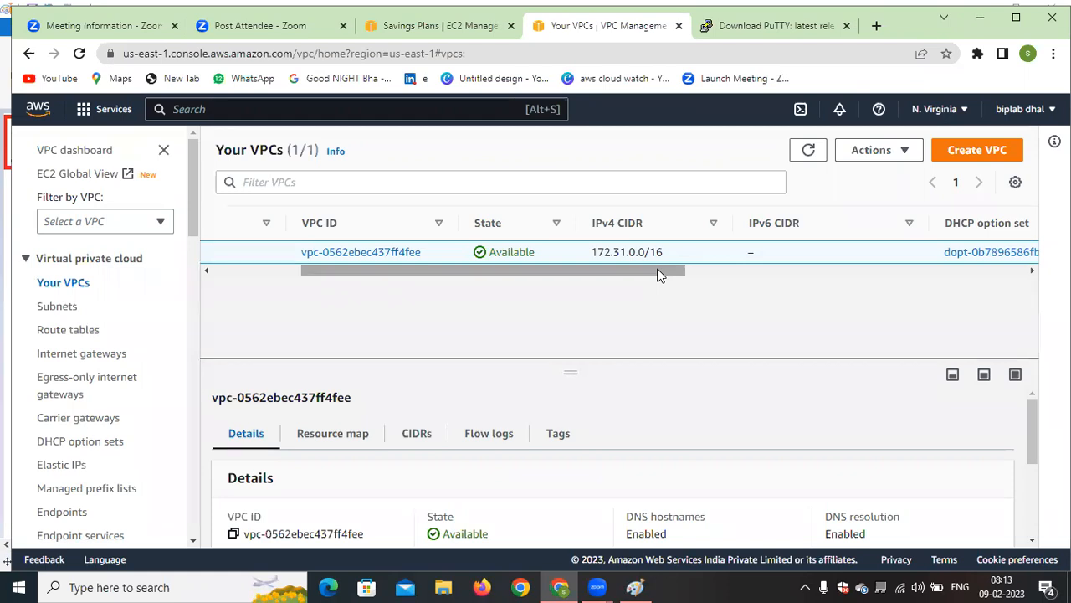
left_click_drag(659, 274, 411, 309)
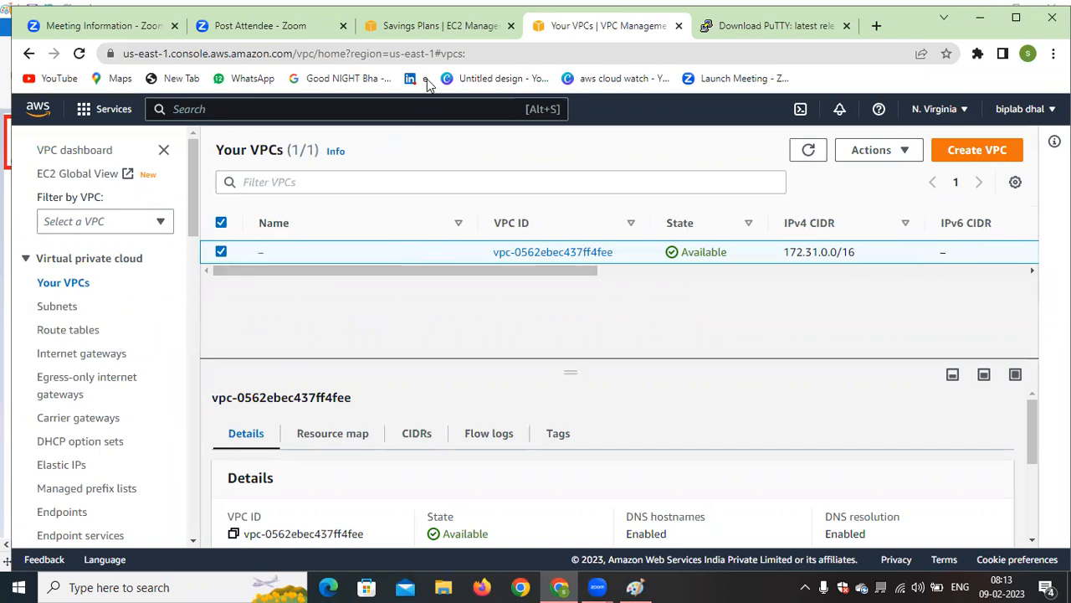
Go back through Console Home to EC2, open the running instances list, and remove the running-state filter
left_click(38, 110)
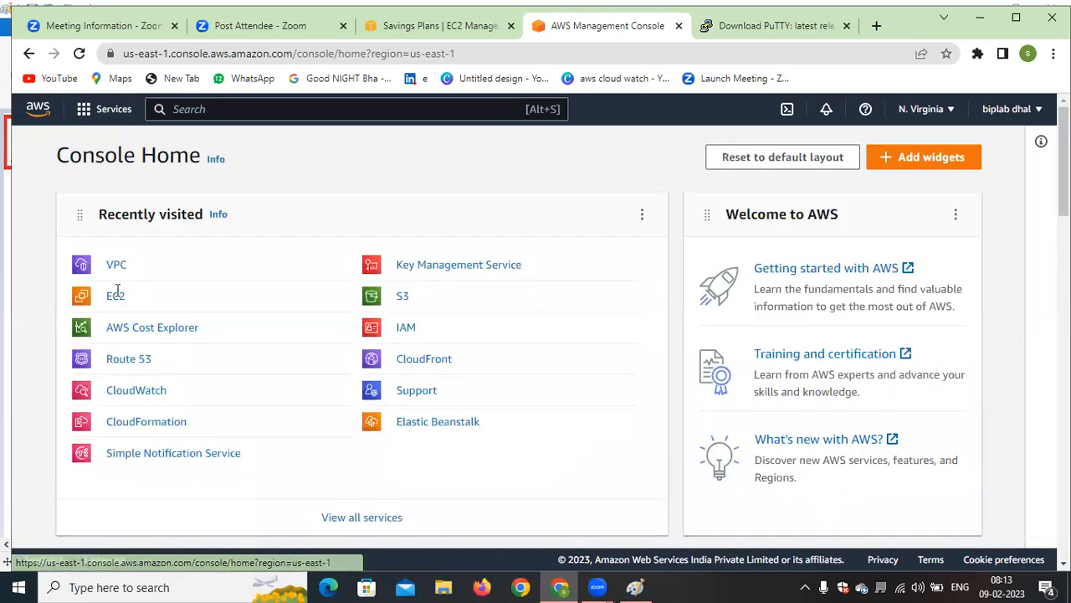
left_click(115, 297)
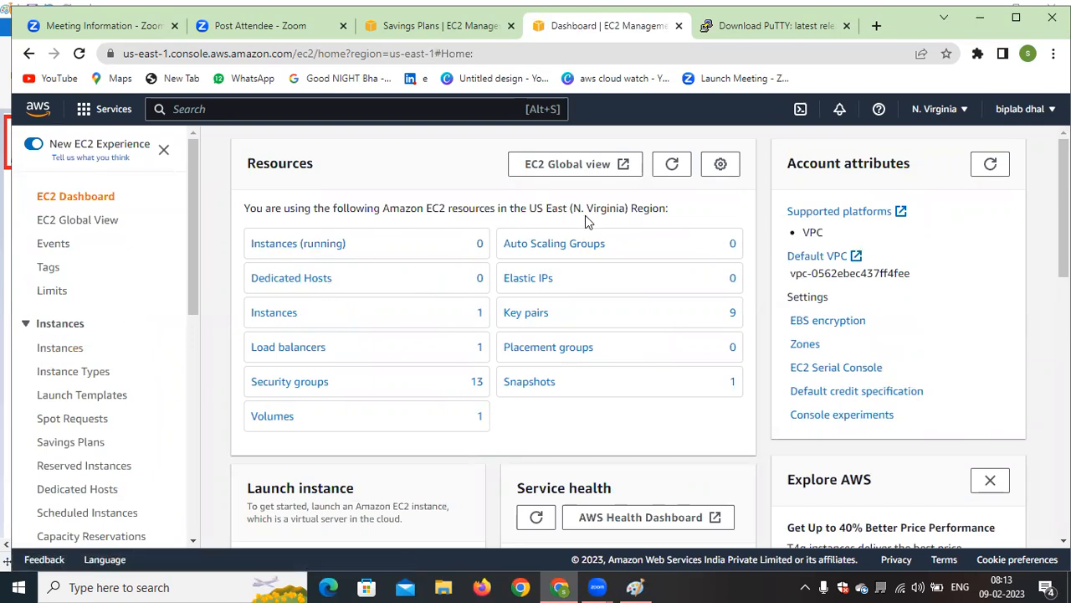
left_click(324, 244)
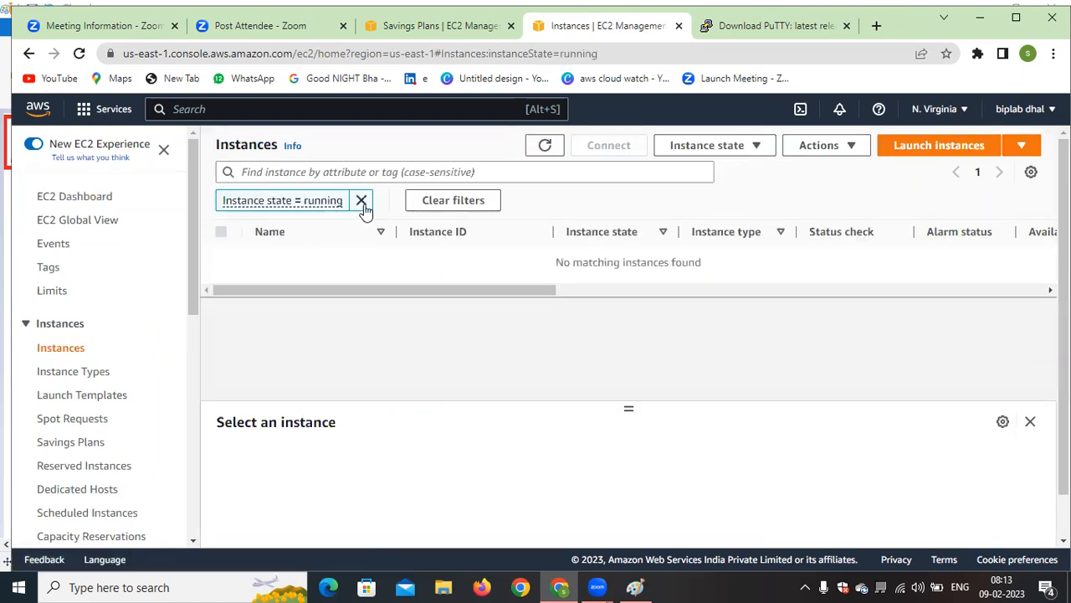
left_click(364, 203)
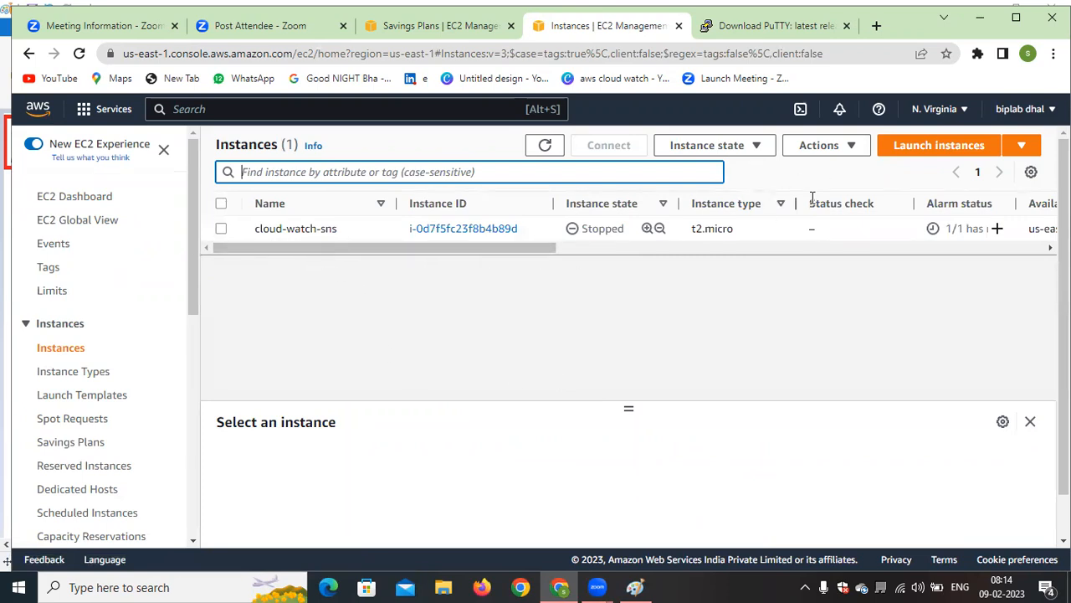
Start launching a new EC2 instance and name it sbi-bank
left_click(924, 159)
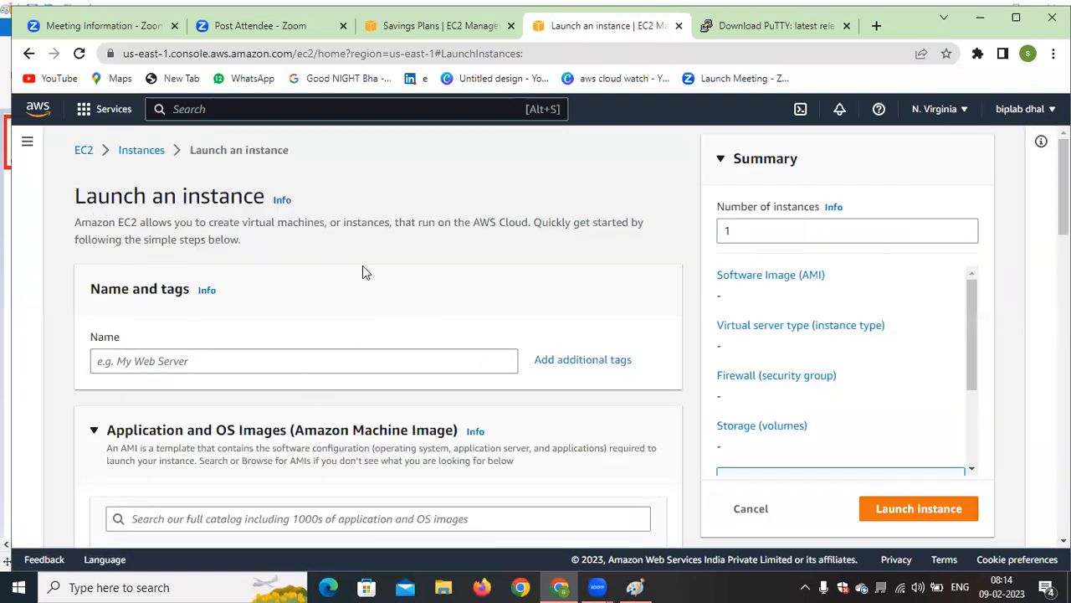
scroll(423, 318, "down", 1)
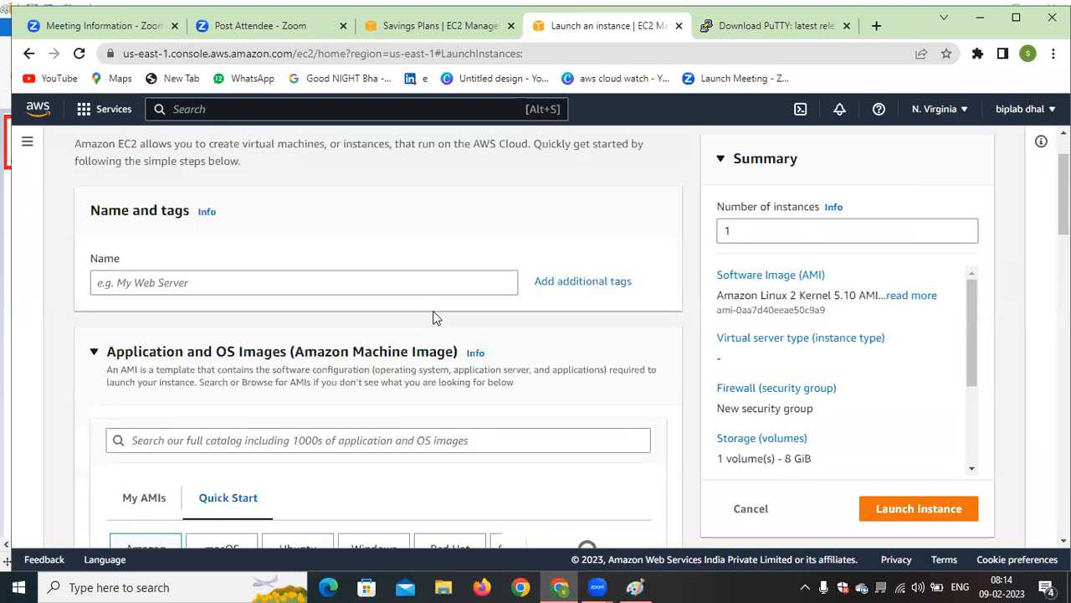
left_click(307, 287)
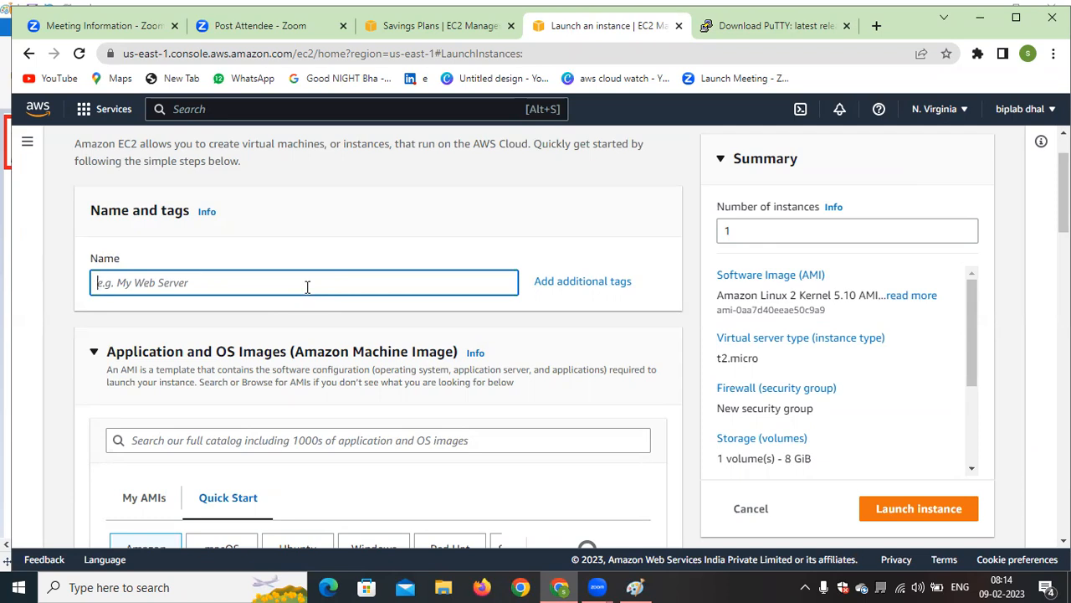
type("sbi-")
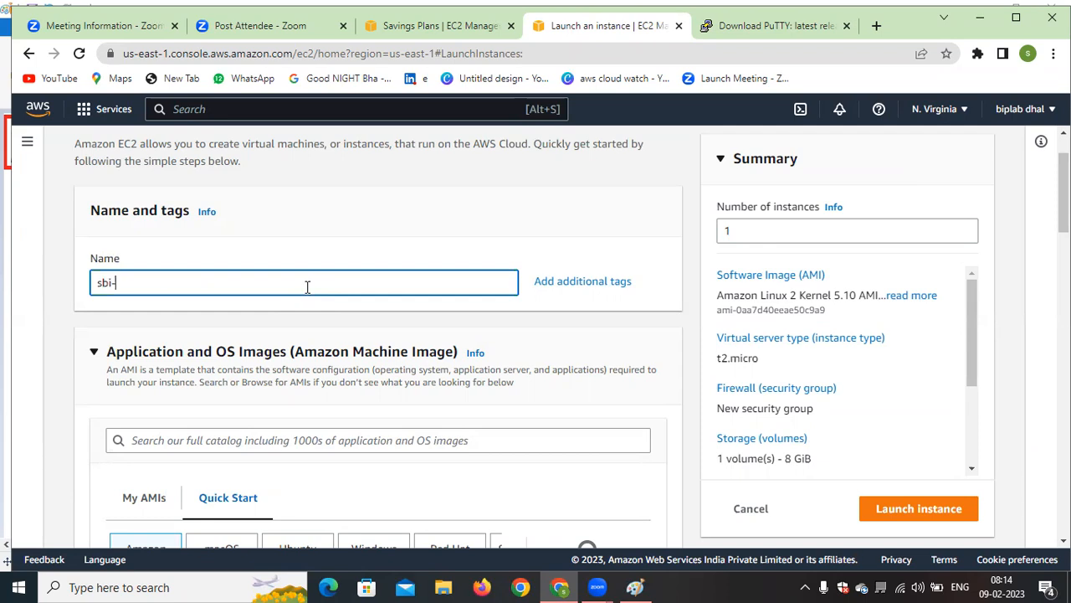
type("bab")
type("k")
key("BackSpace")
key("BackSpace")
type("nk")
Review the Amazon Linux image, architecture, t2.micro instance type and key pair sections of the launch form
scroll(405, 270, "down", 1)
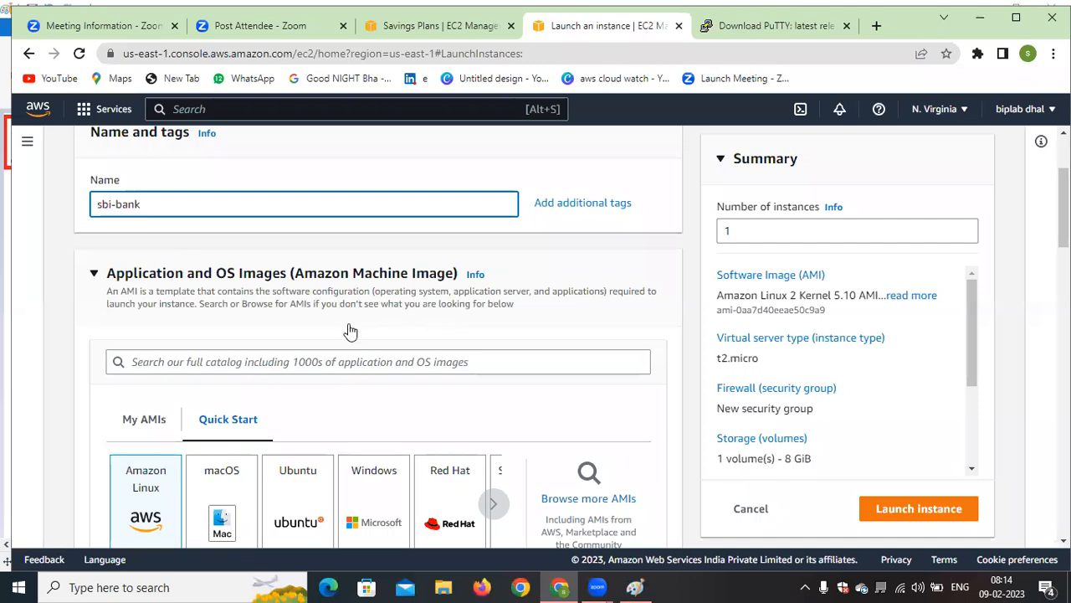
scroll(306, 318, "down", 2)
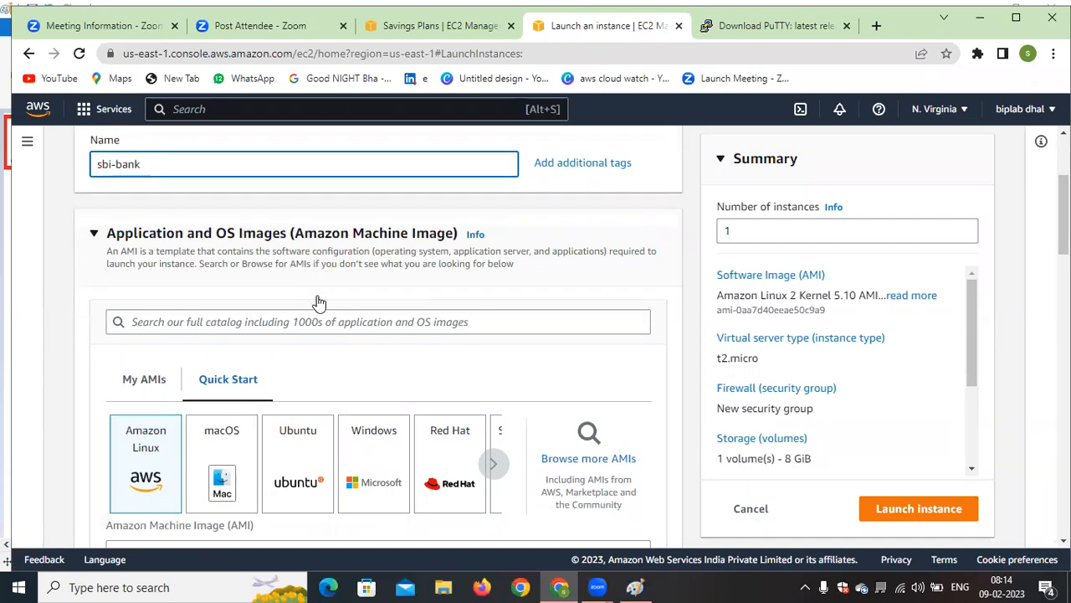
scroll(423, 279, "up", 2)
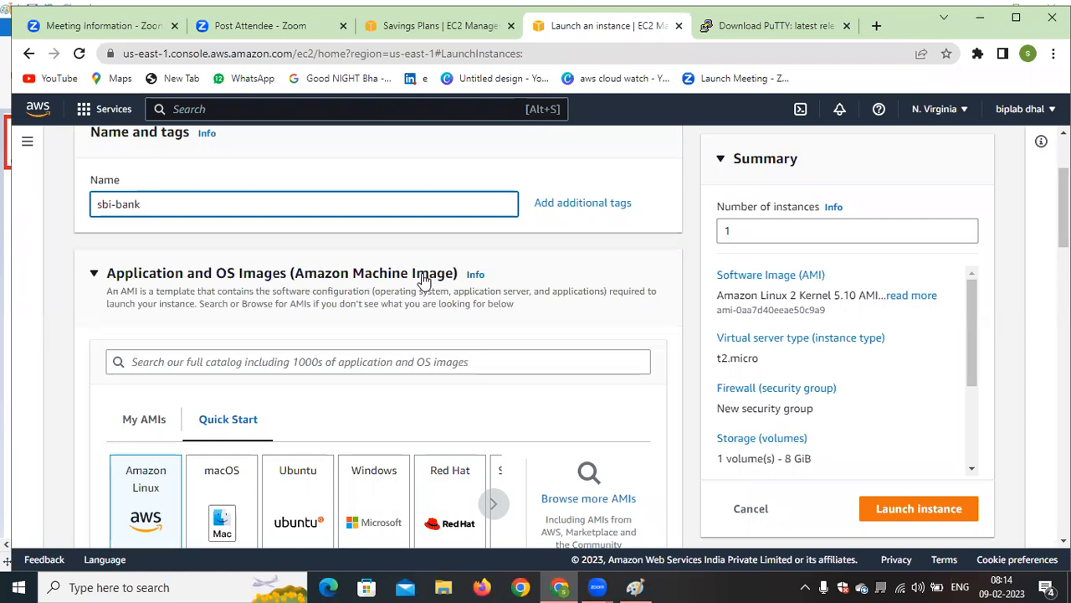
scroll(423, 279, "down", 2)
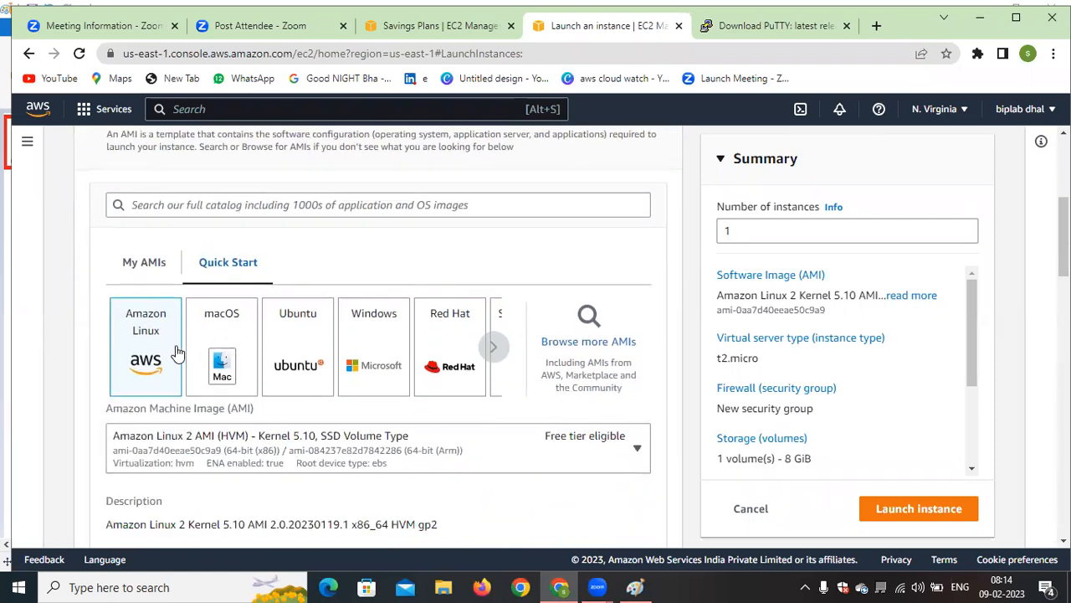
scroll(167, 354, "down", 3)
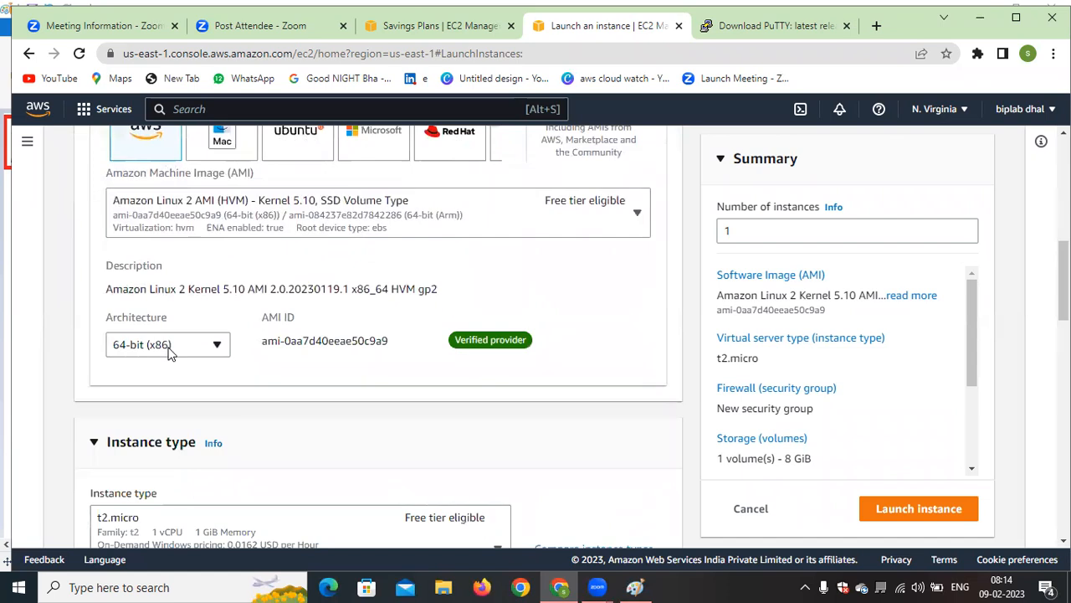
scroll(167, 354, "down", 1)
scroll(167, 354, "down", 1)
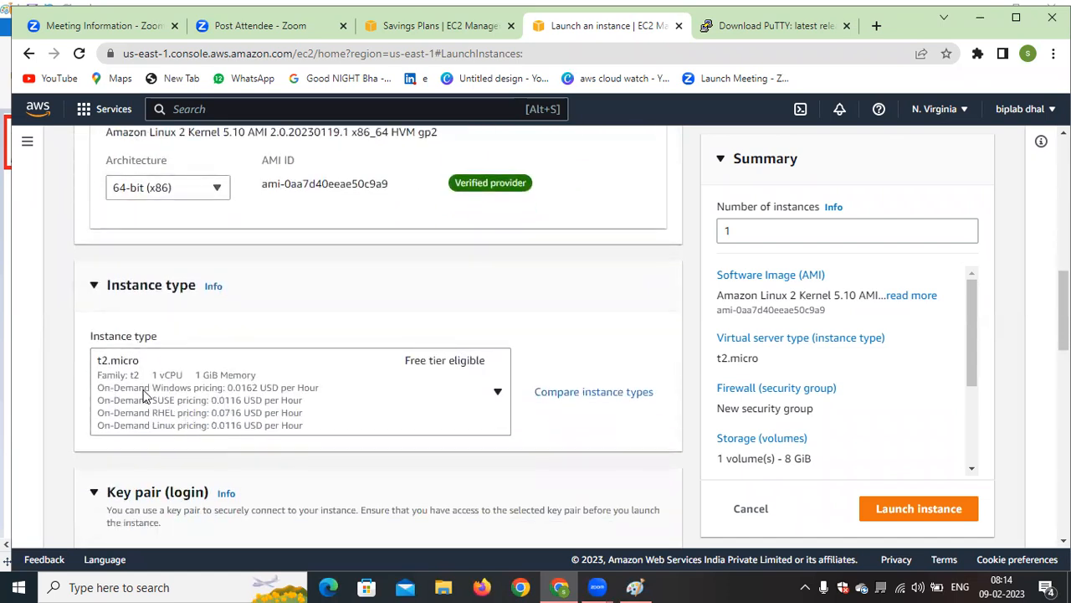
scroll(385, 364, "down", 1)
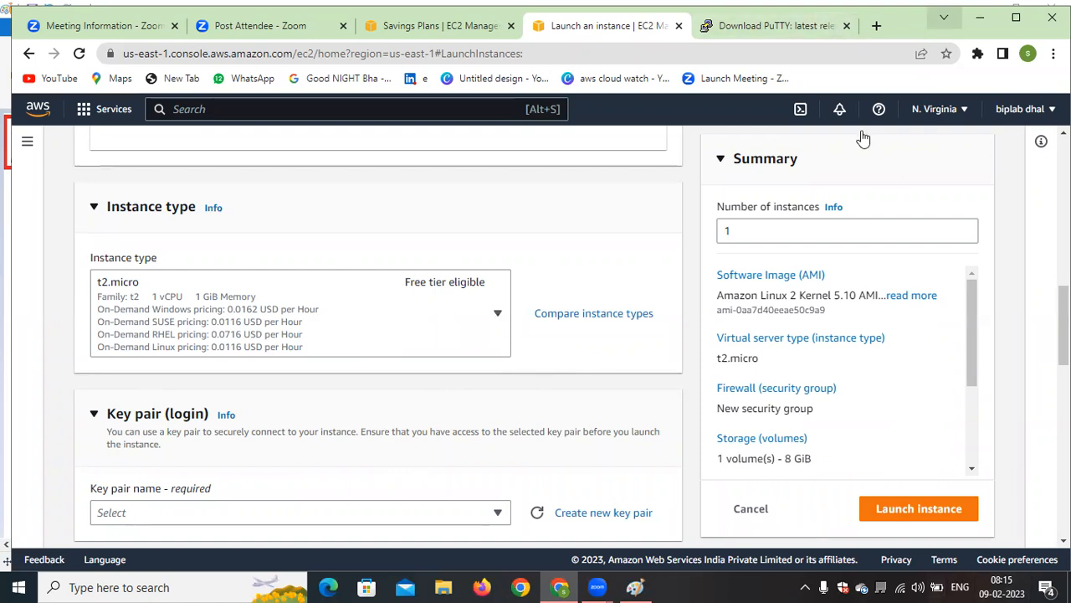
Find and open the Downloads folder in File Explorer, check its recent files, and return to the instance launch form
left_click(163, 584)
type("dow")
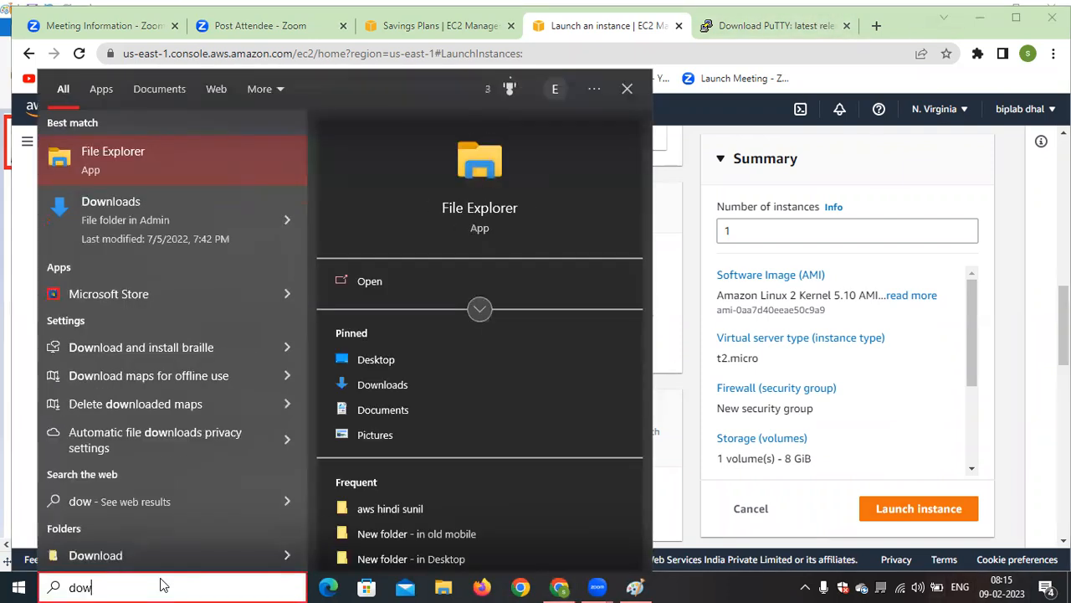
left_click(138, 222)
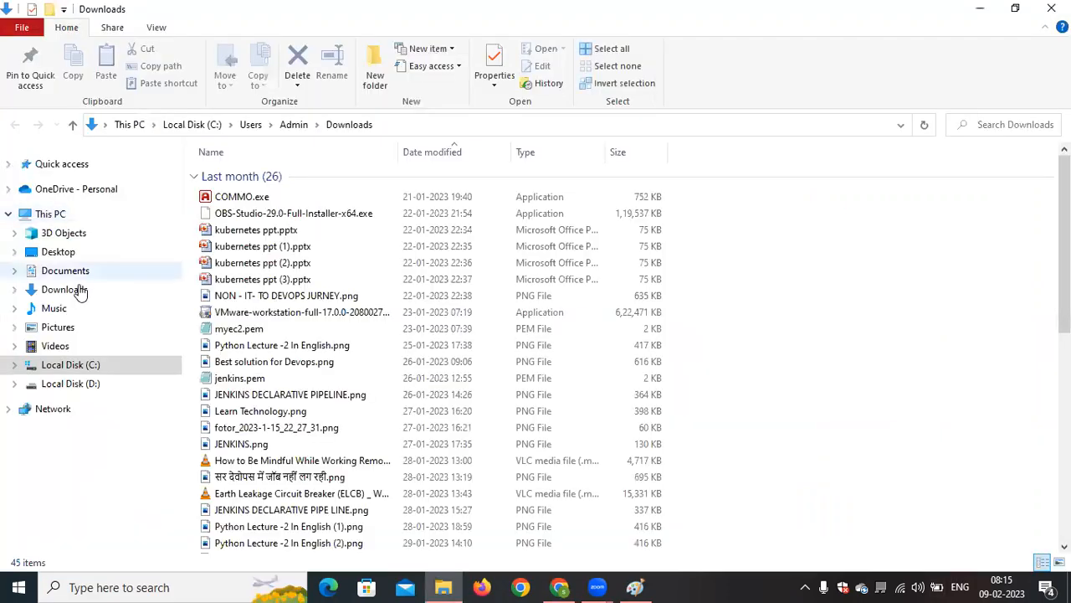
left_click(65, 289)
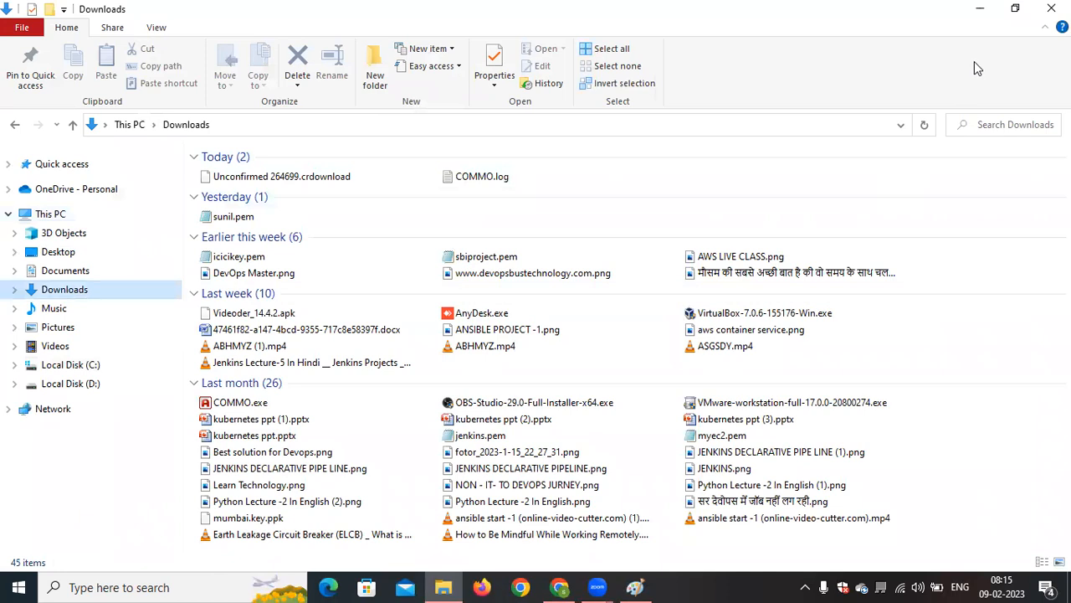
left_click(980, 8)
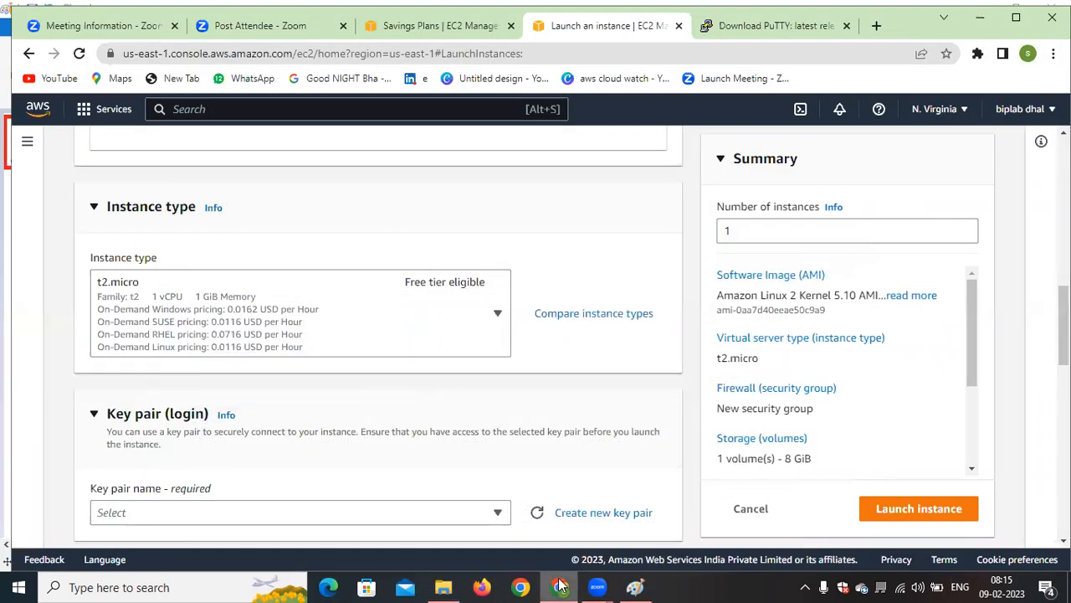
Return to the PuTTY latest release page and look through its package, alternative binary and source code download links
left_click(636, 587)
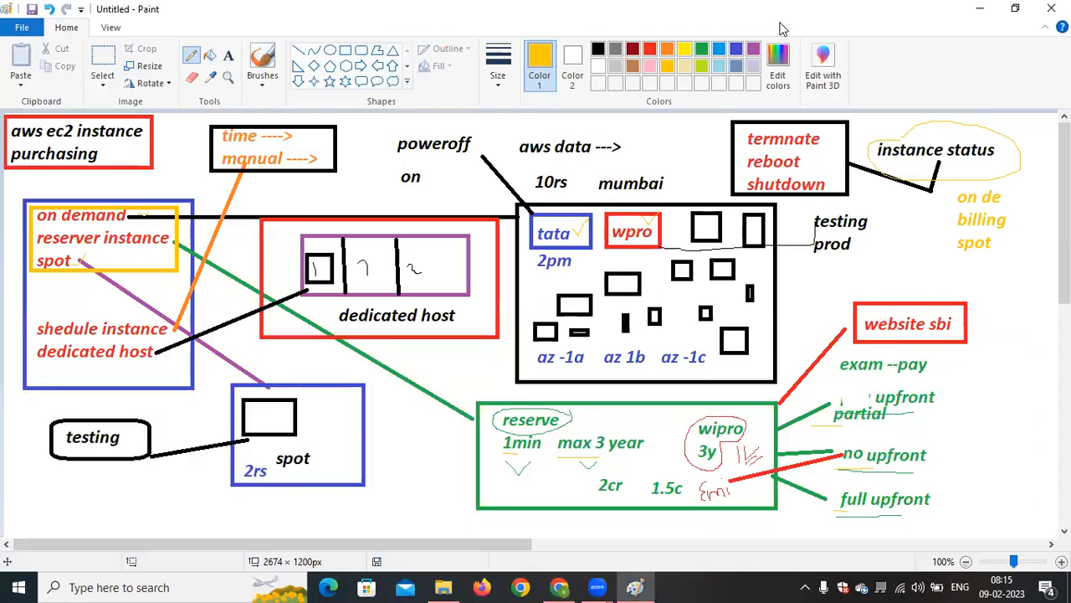
left_click(559, 586)
left_click(740, 28)
scroll(527, 449, "down", 3)
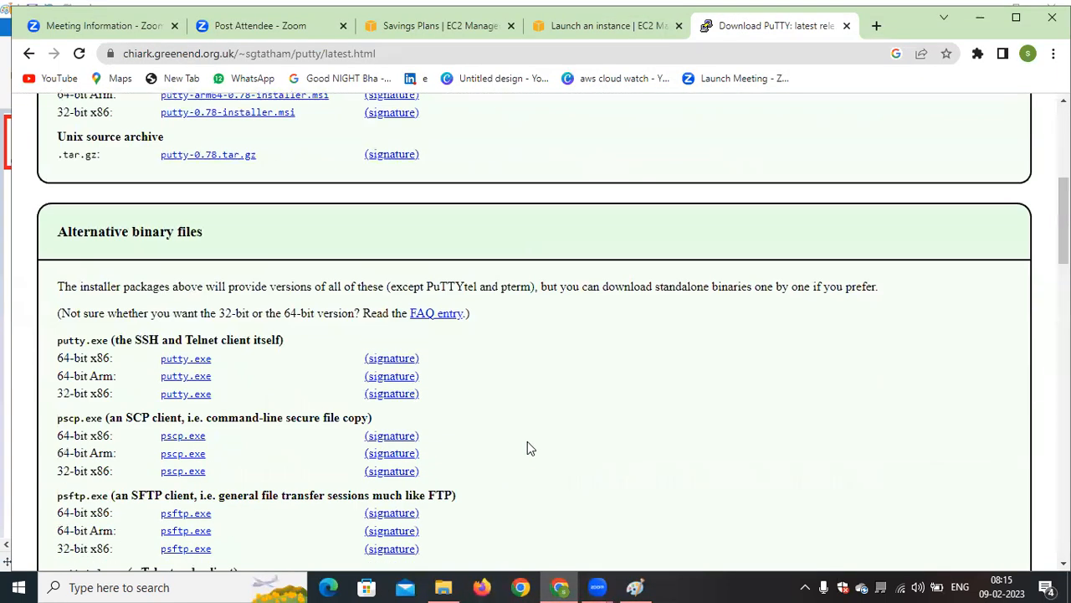
scroll(527, 448, "down", 10)
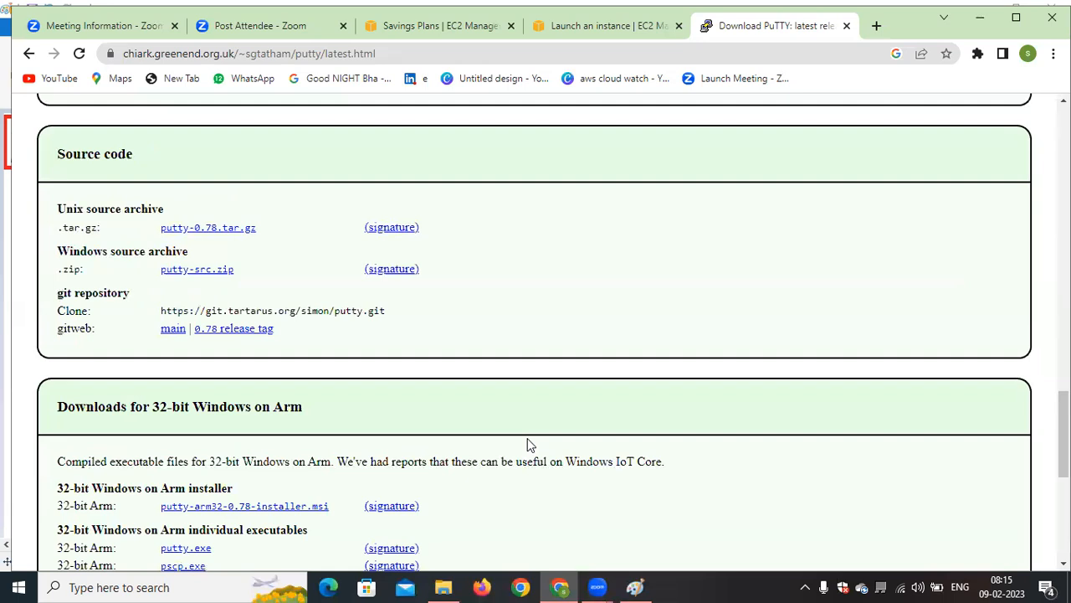
scroll(527, 444, "up", 10)
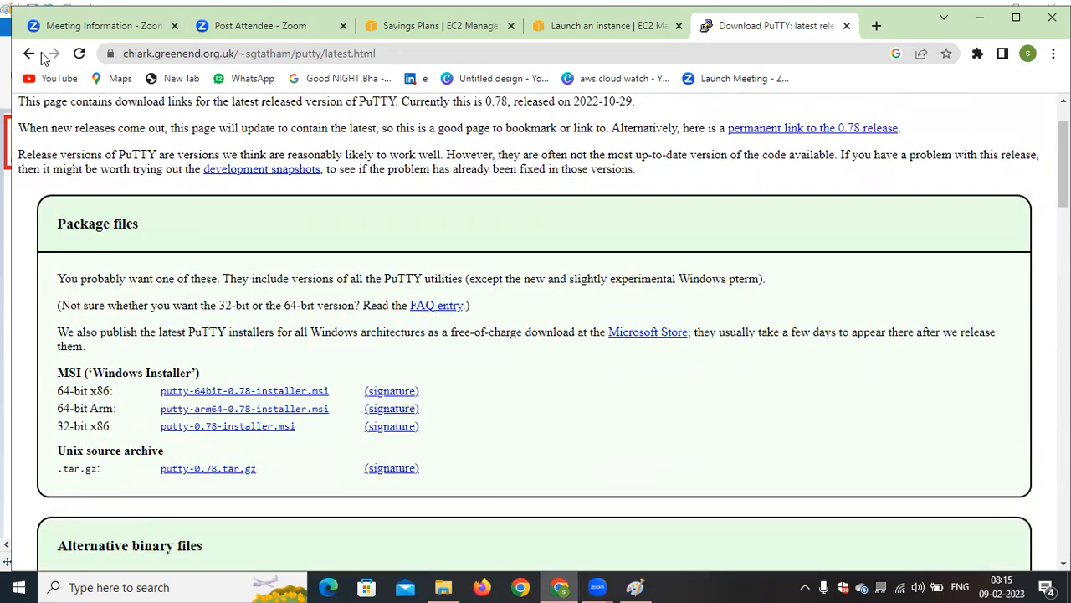
Go back to the putty download search results, open the PuTTYgen site's Download PuTTY page and read through it
left_click(28, 52)
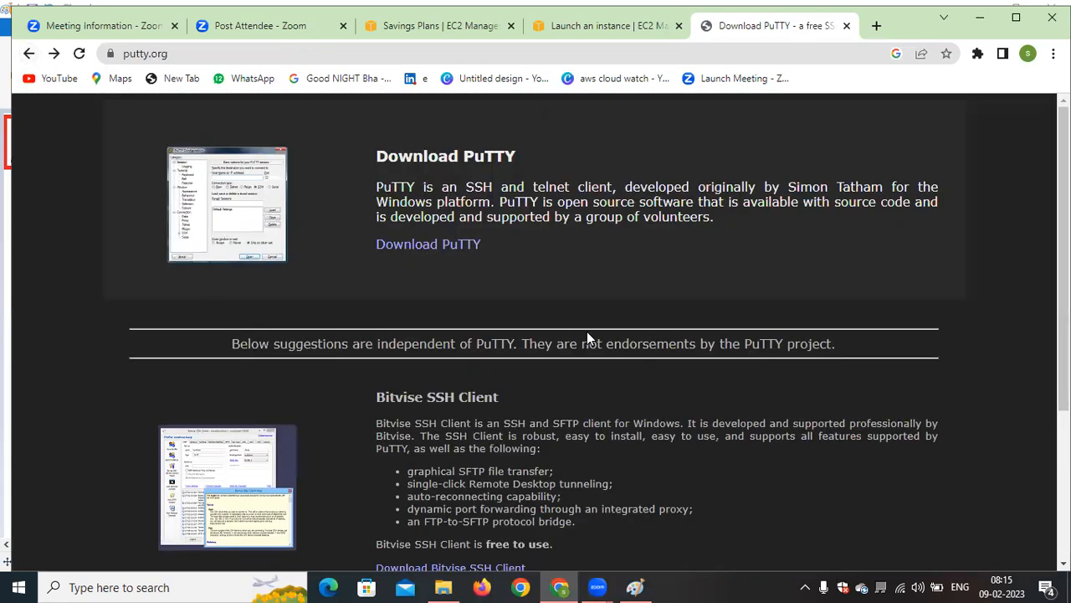
left_click(31, 53)
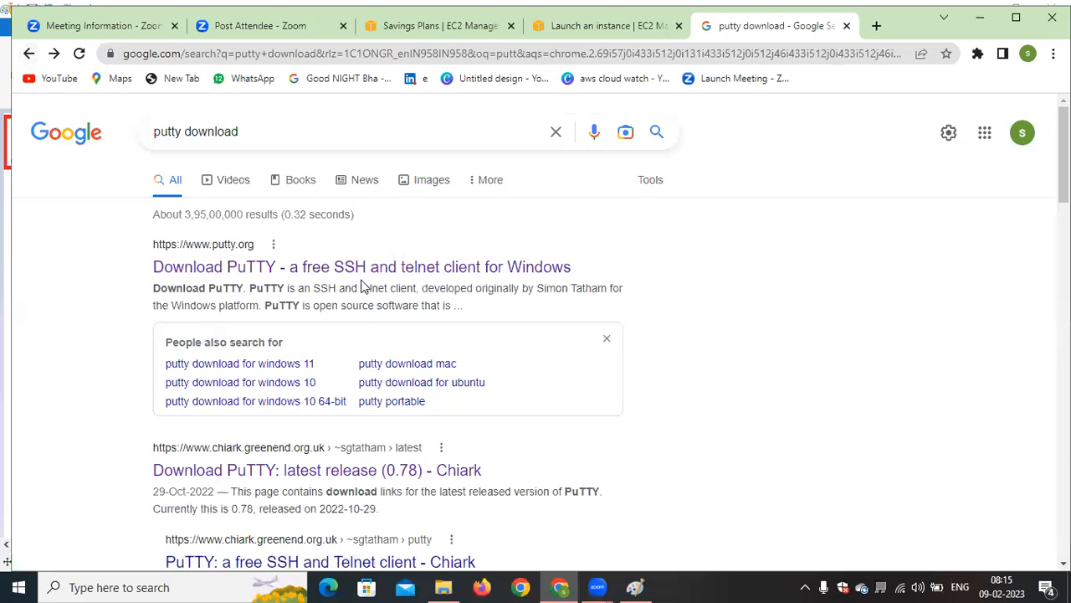
scroll(361, 279, "down", 3)
scroll(583, 323, "down", 4)
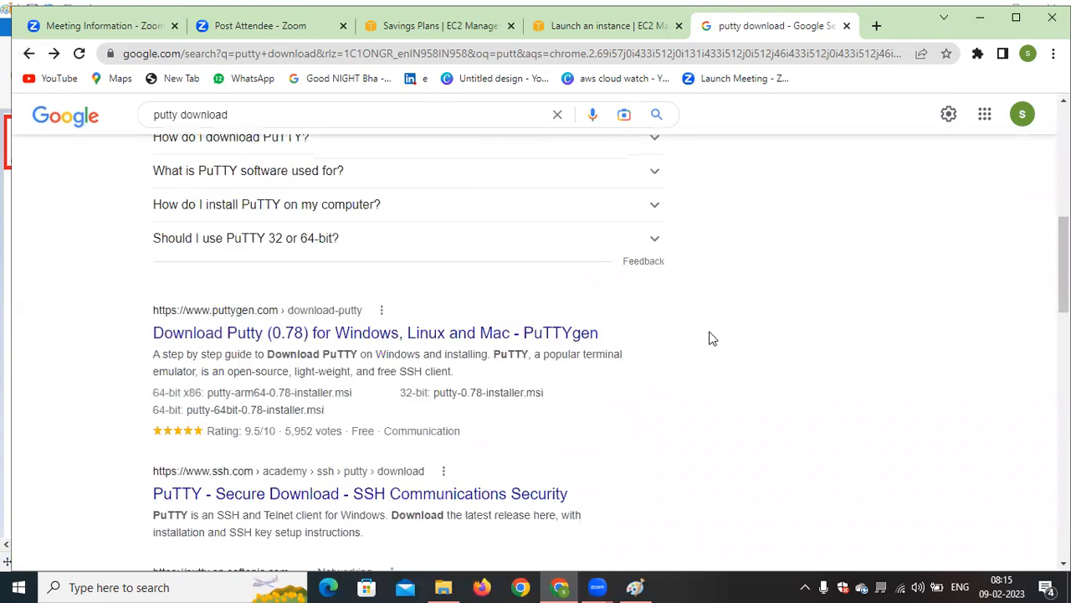
left_click(440, 334)
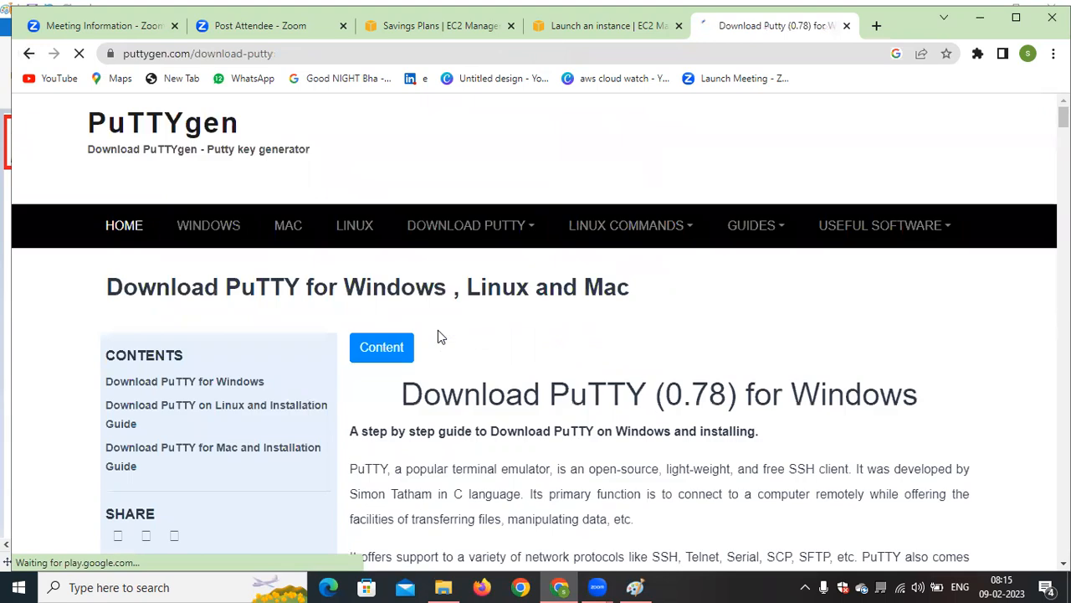
scroll(776, 341, "down", 4)
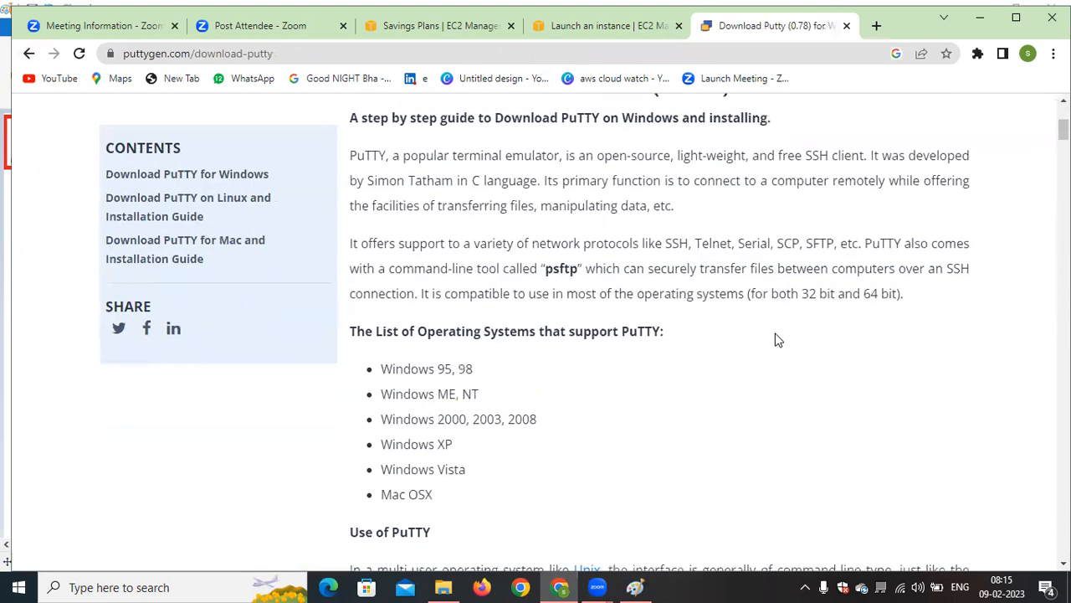
scroll(777, 340, "down", 1)
scroll(776, 341, "down", 2)
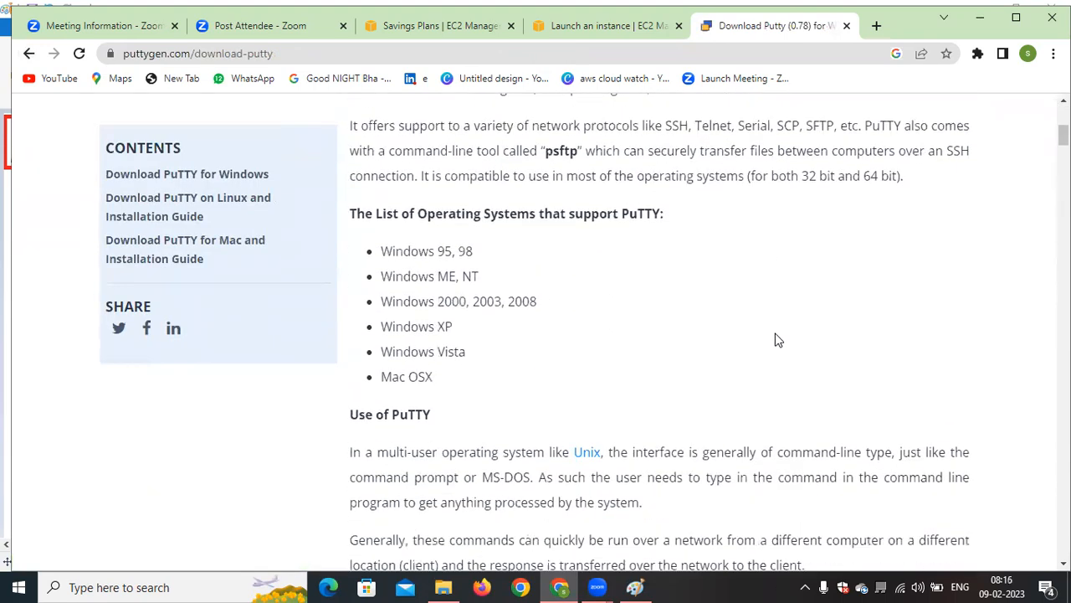
scroll(777, 339, "down", 8)
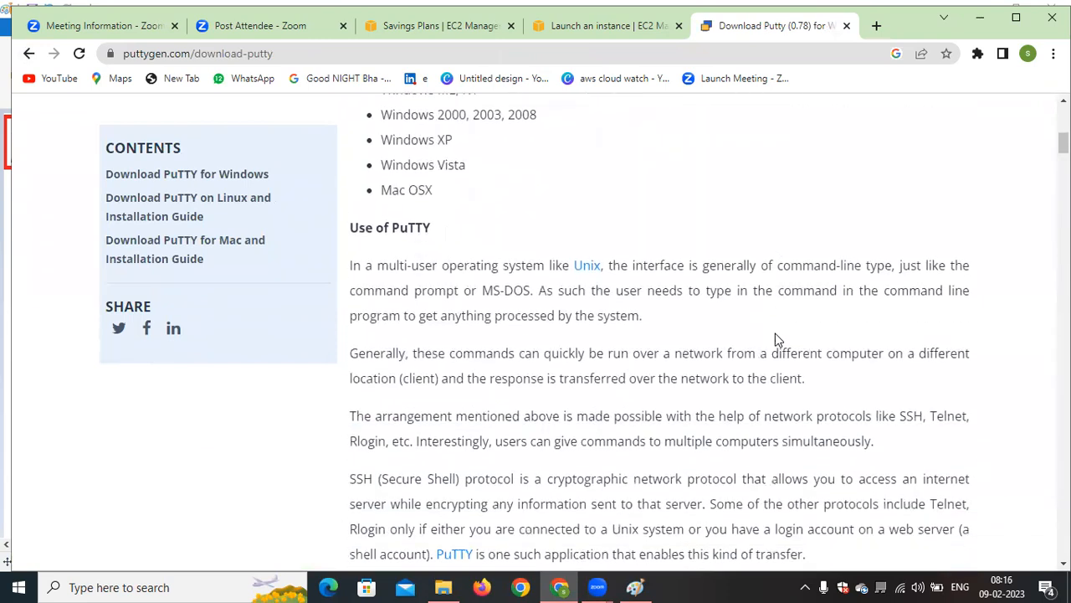
scroll(774, 335, "up", 10)
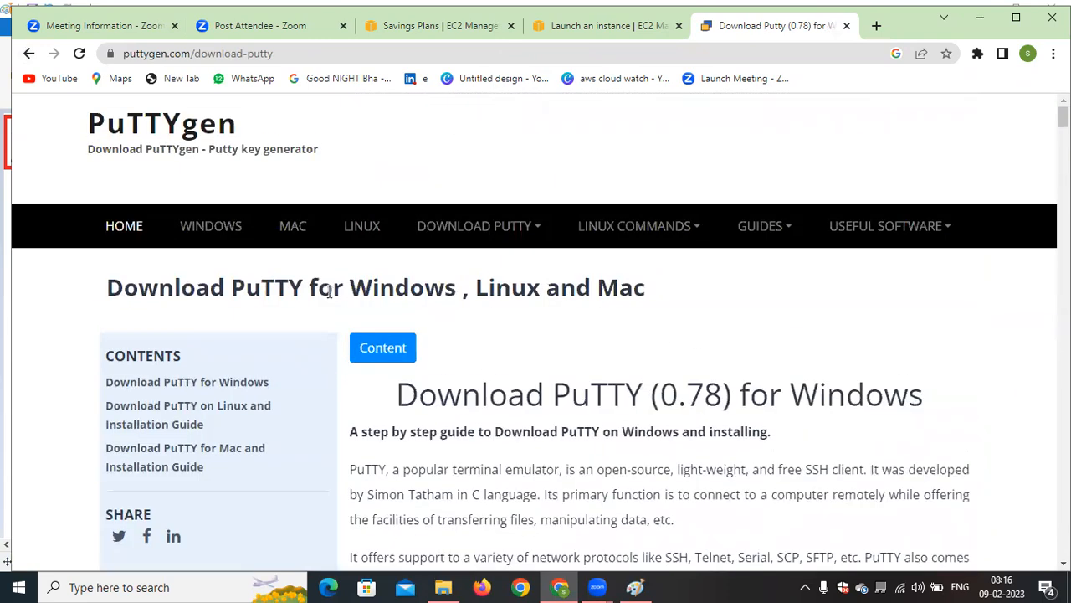
Open the PuTTYgen download guide for Windows and examine its installation and key generation instructions for each operating system
left_click(230, 234)
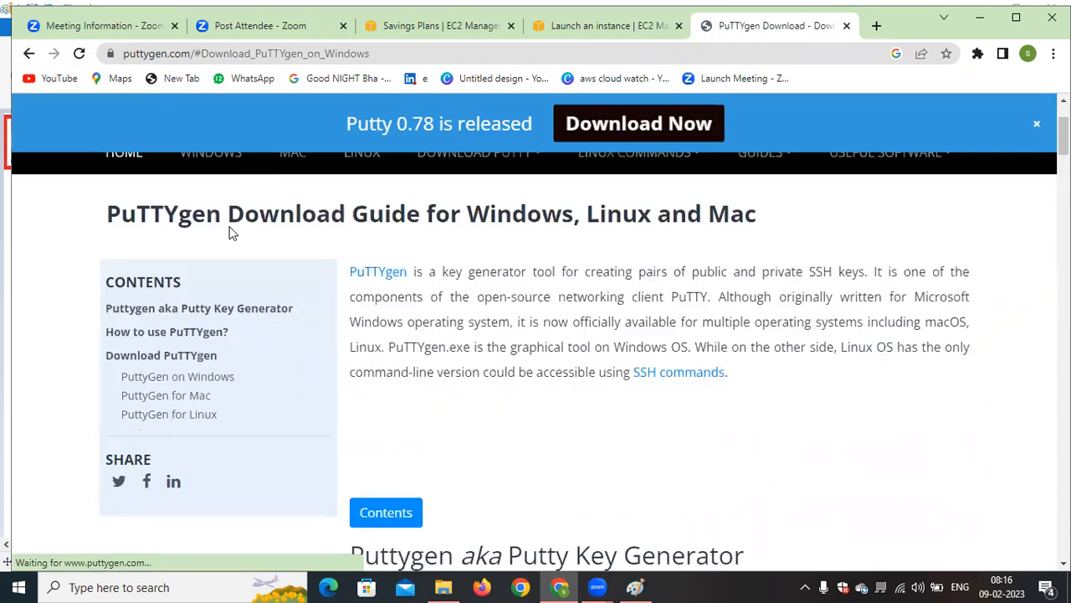
scroll(669, 381, "down", 5)
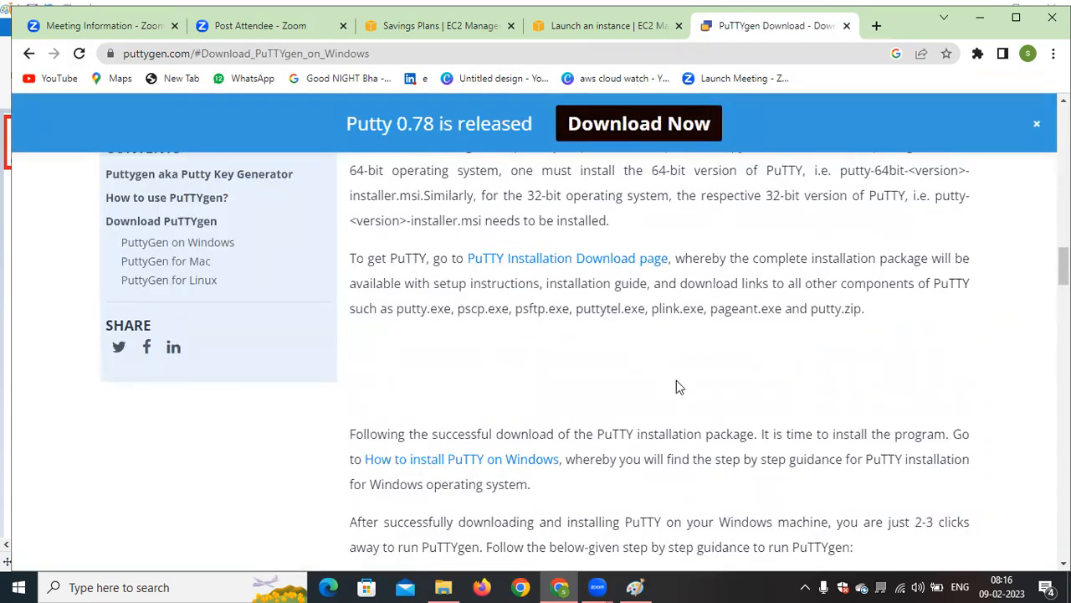
scroll(678, 386, "down", 7)
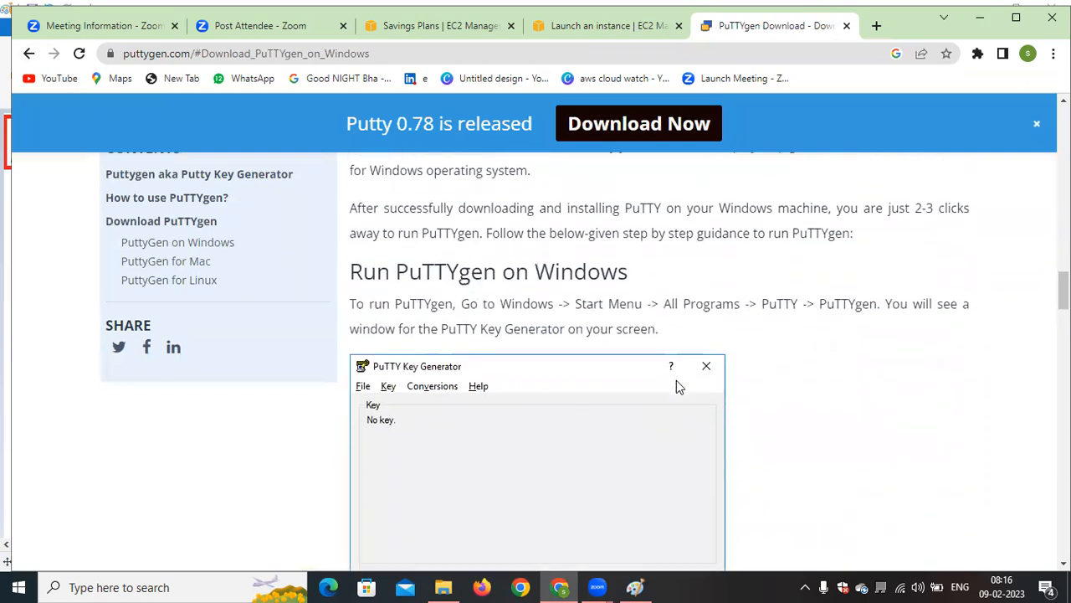
scroll(676, 380, "down", 10)
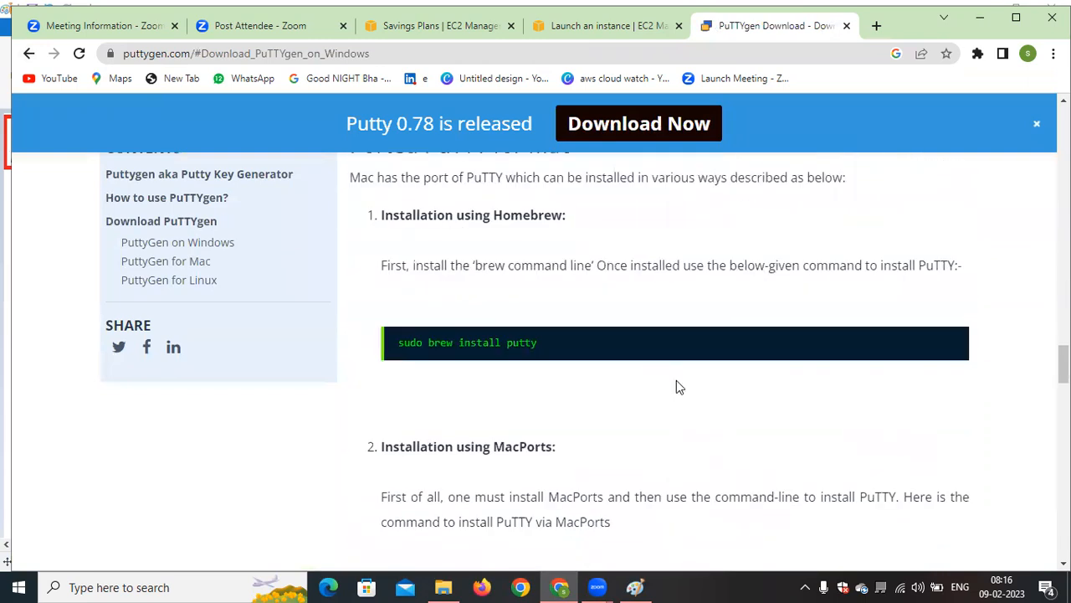
scroll(677, 387, "down", 10)
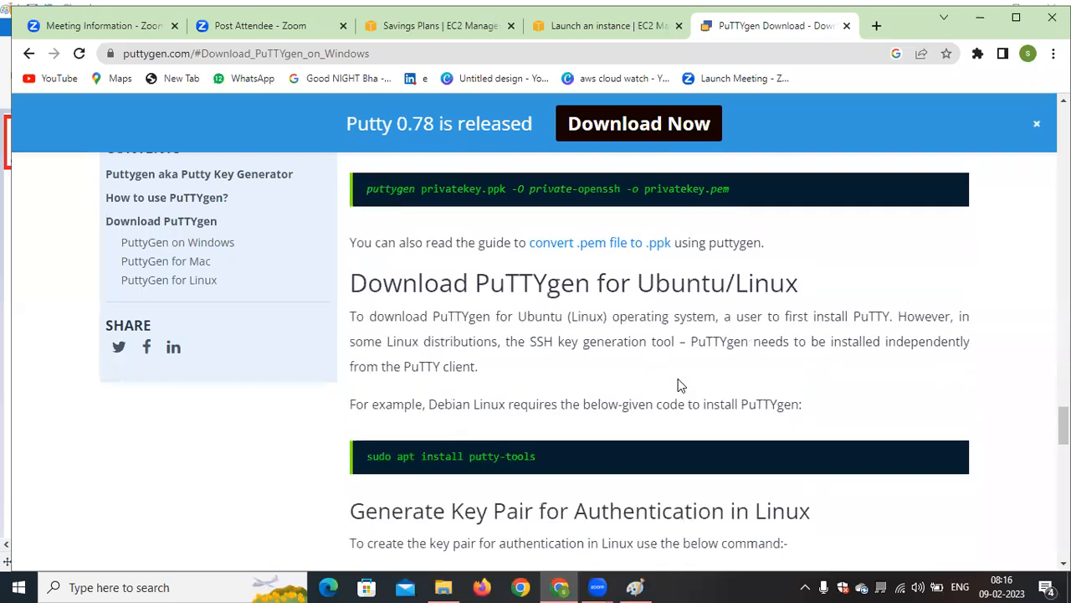
scroll(679, 384, "down", 5)
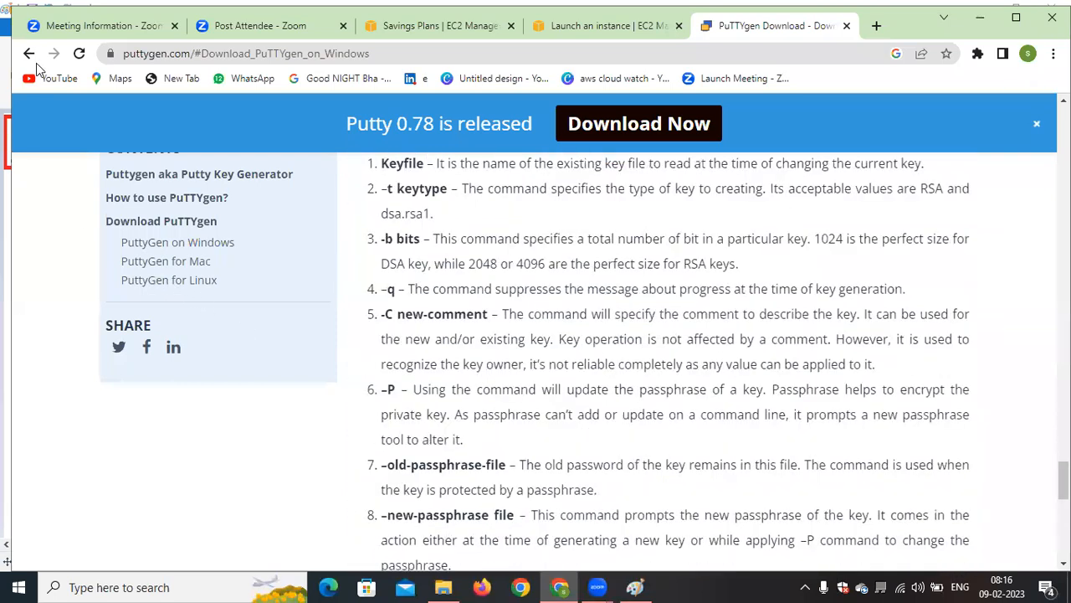
Go back to the search results, open Softonic's PuTTY download page and start the free download for PC
left_click(29, 54)
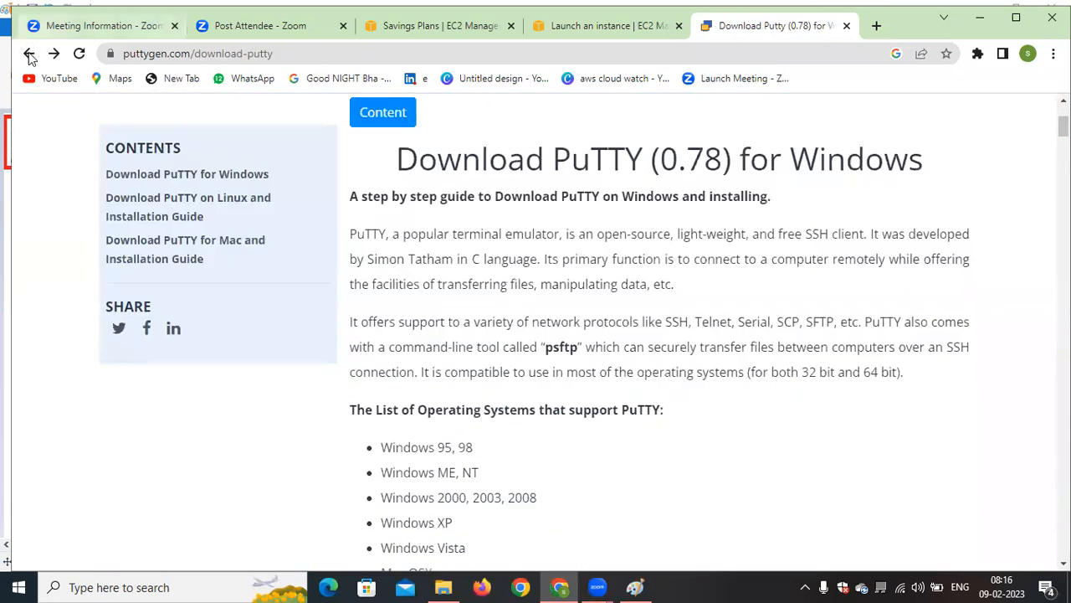
key("alt+Left")
scroll(490, 375, "down", 4)
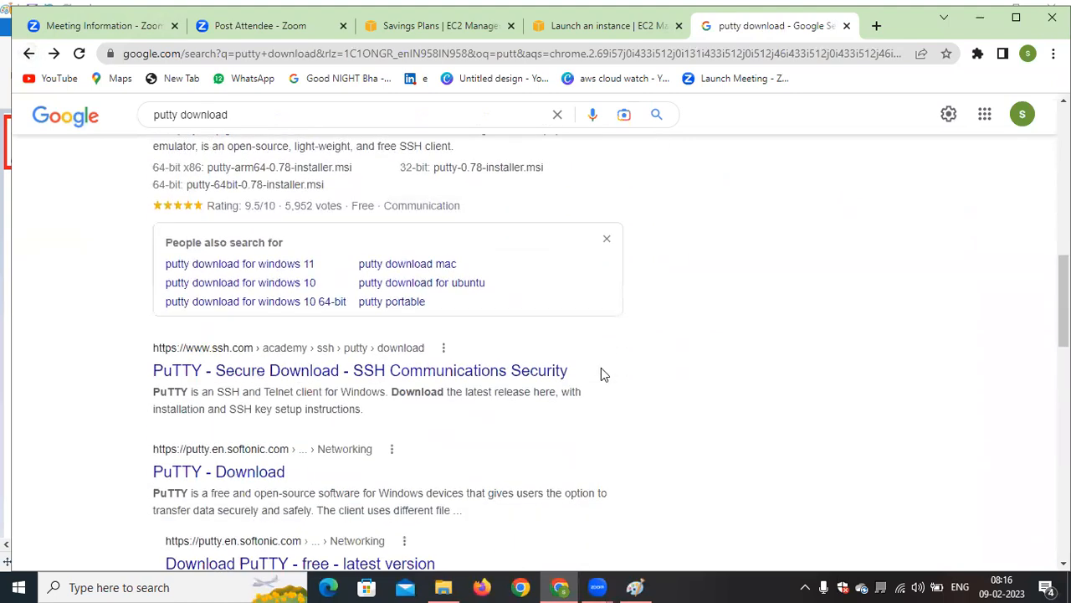
scroll(601, 373, "down", 3)
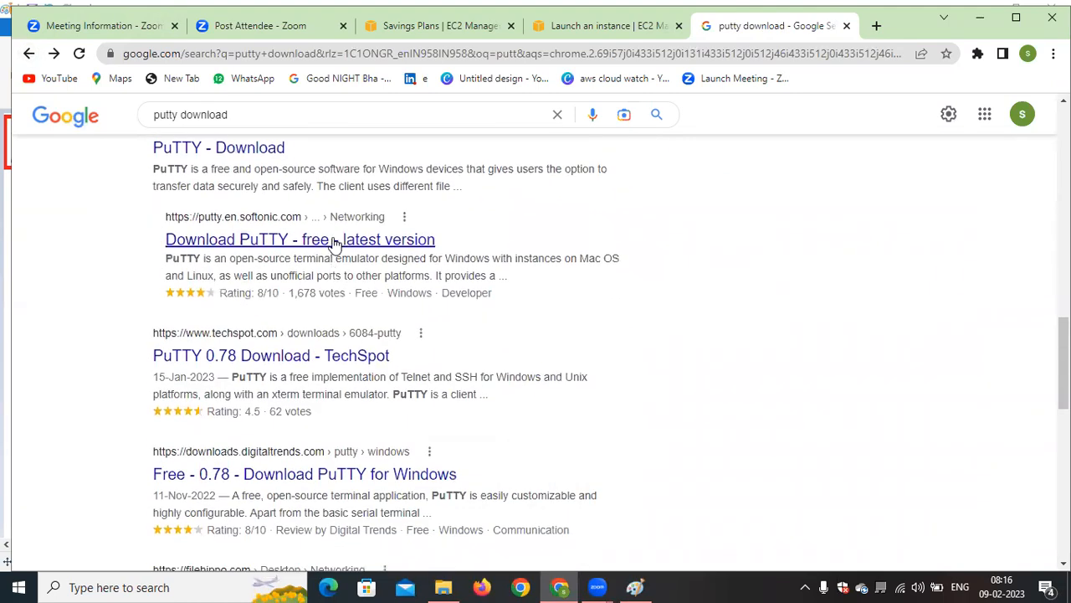
left_click(334, 241)
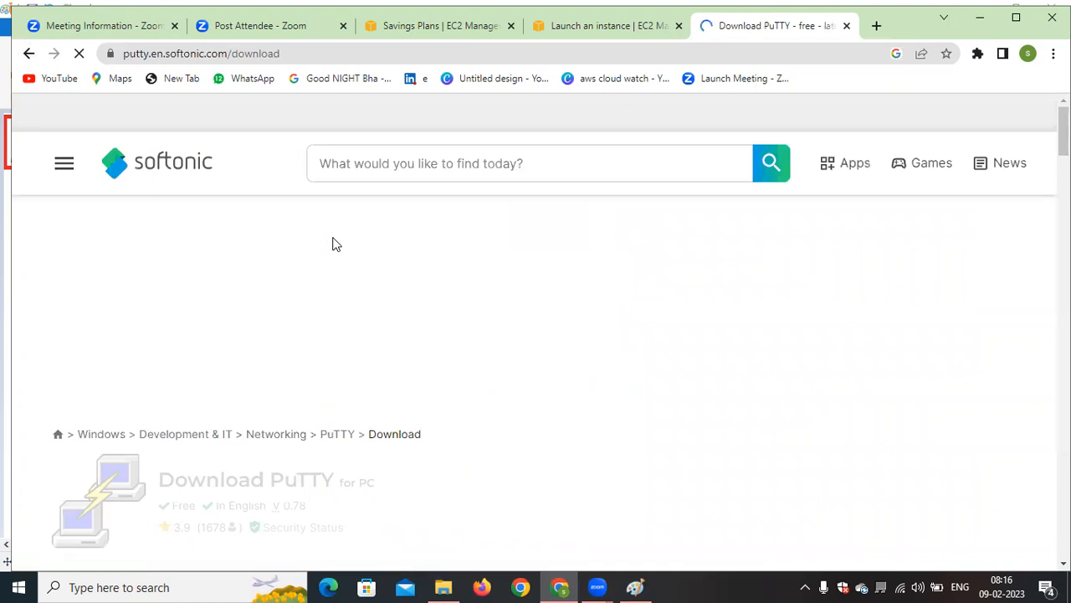
scroll(565, 318, "down", 2)
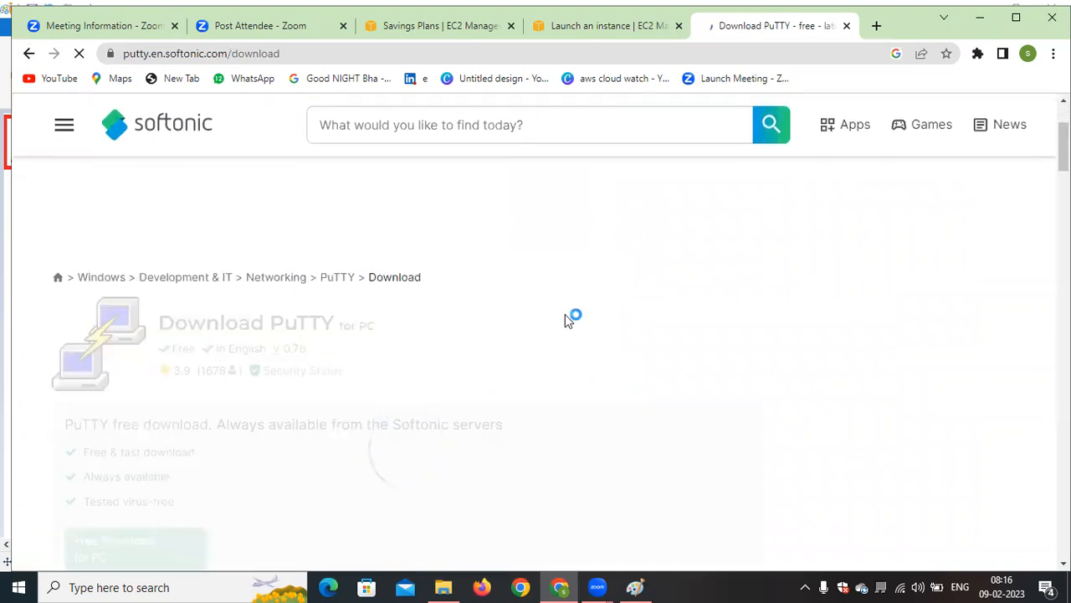
scroll(559, 330, "down", 2)
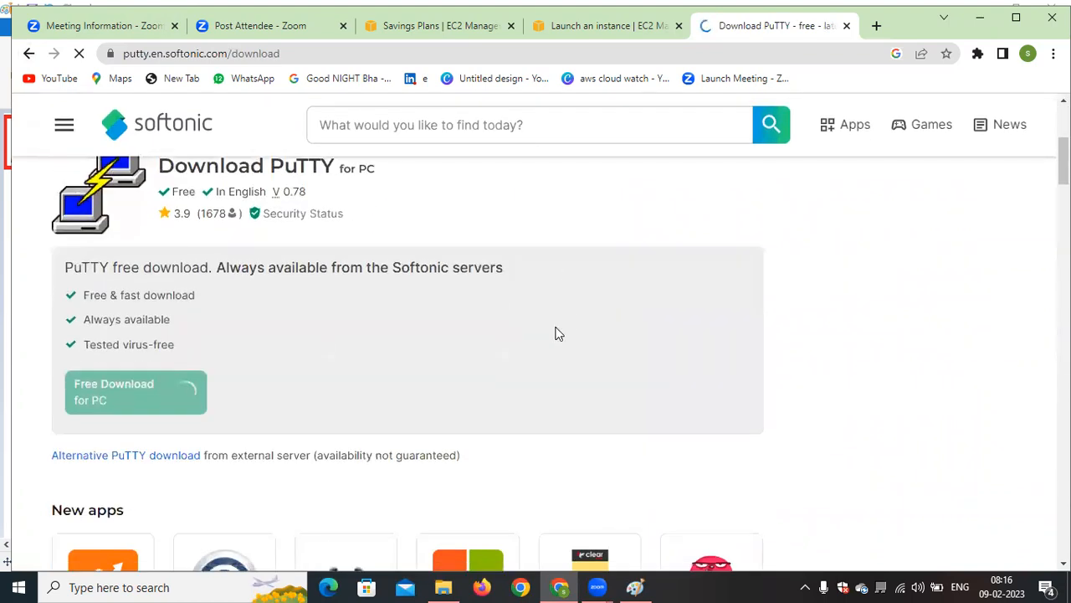
scroll(522, 410, "down", 1)
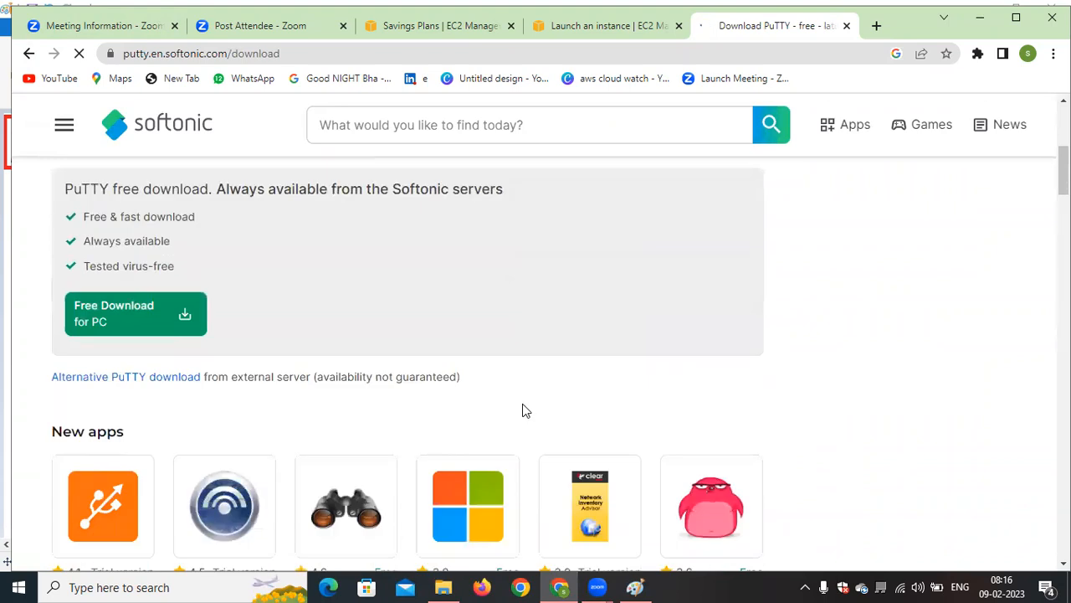
left_click(118, 316)
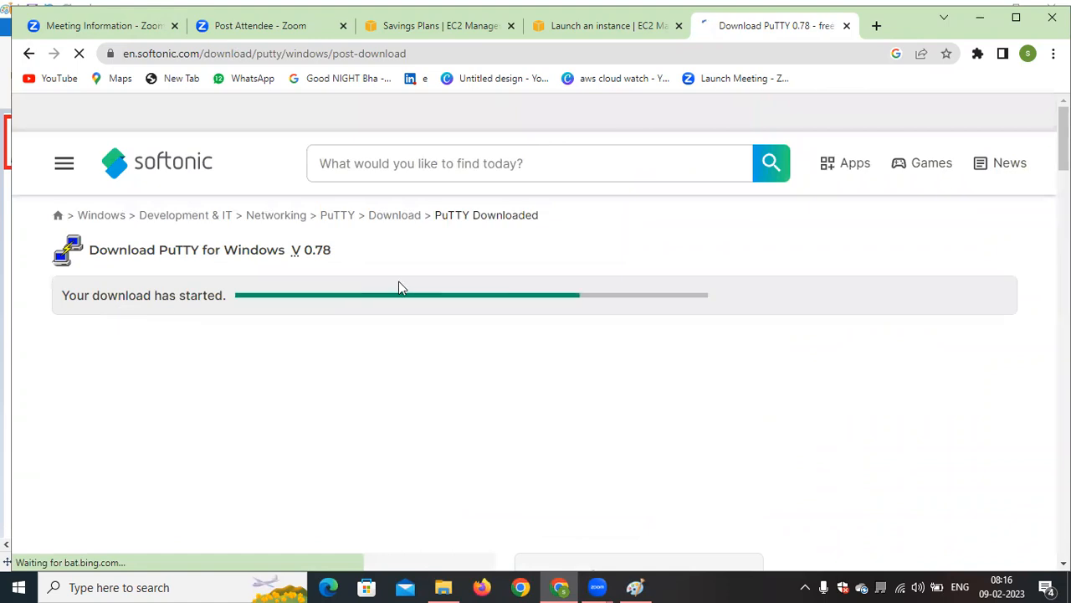
Return to the instance launch form, open the browser's full download list and check the PuTTY installer entries
left_click(600, 28)
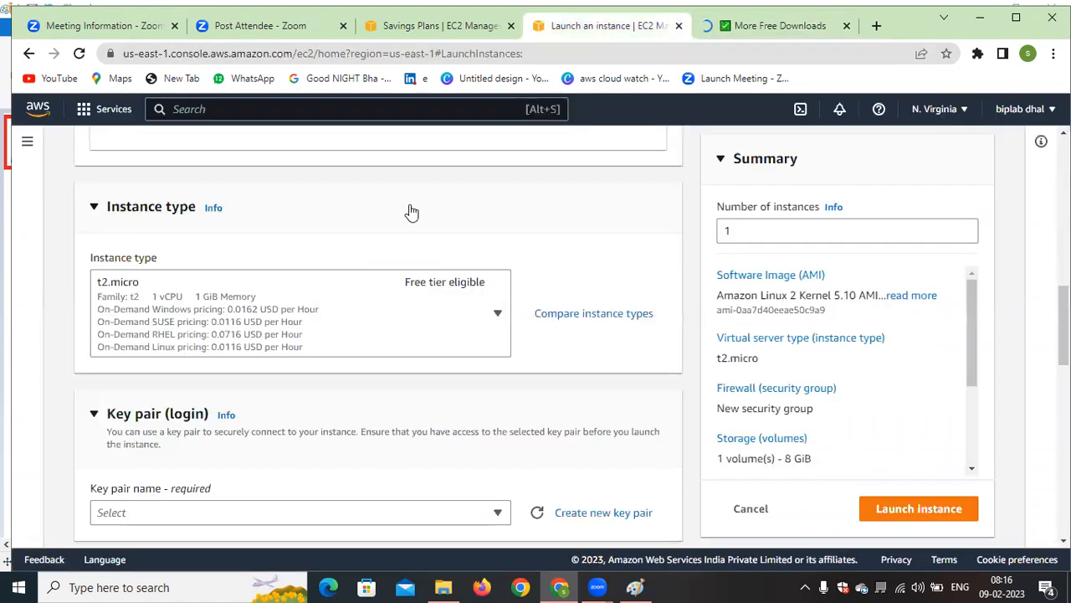
scroll(293, 386, "down", 2)
scroll(279, 386, "up", 2)
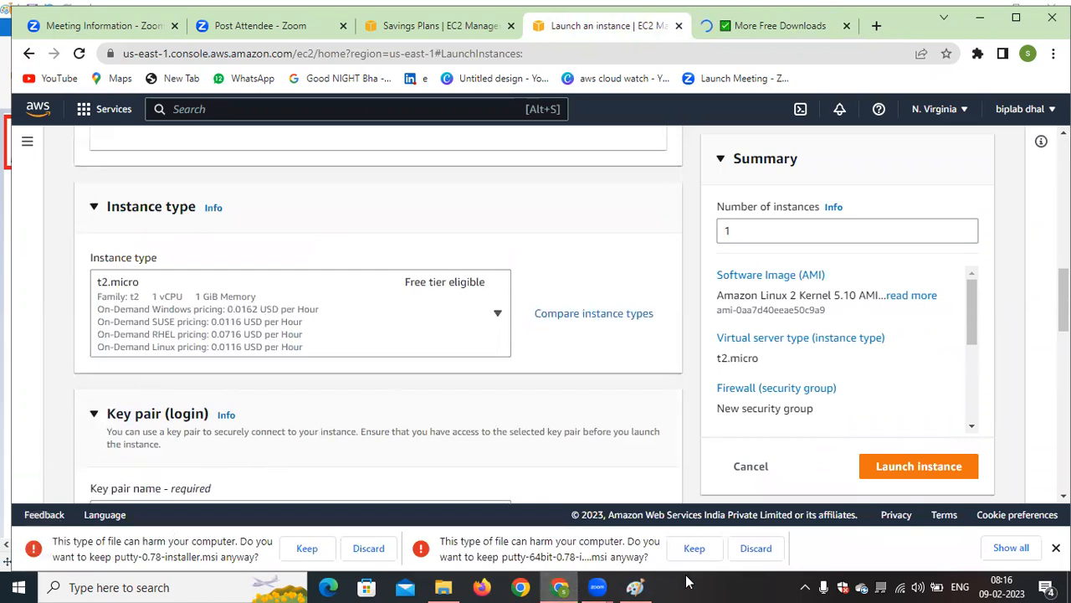
left_click(1022, 554)
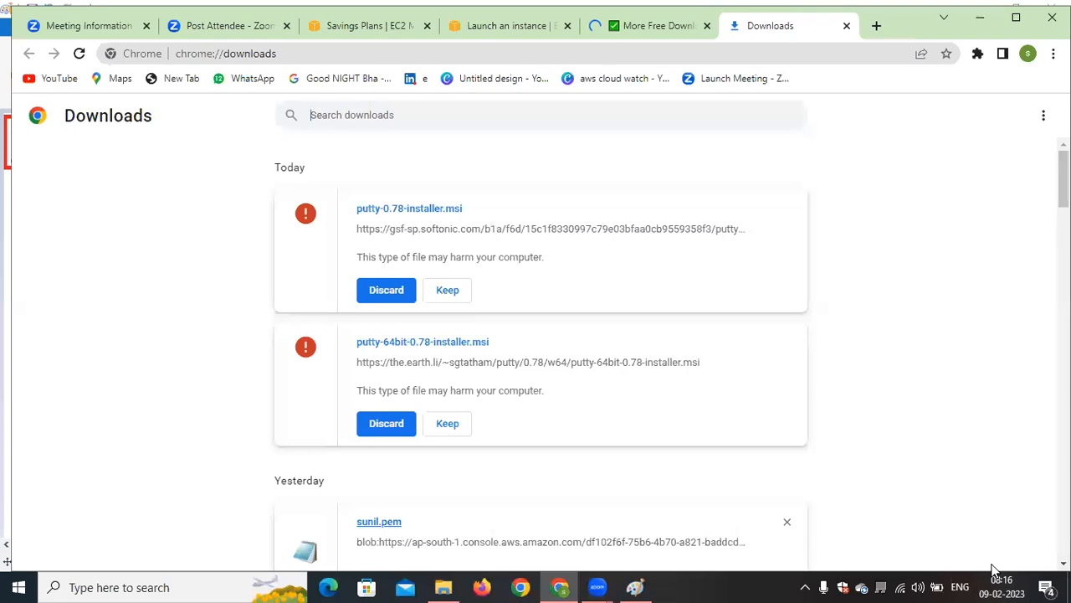
scroll(516, 430, "down", 2)
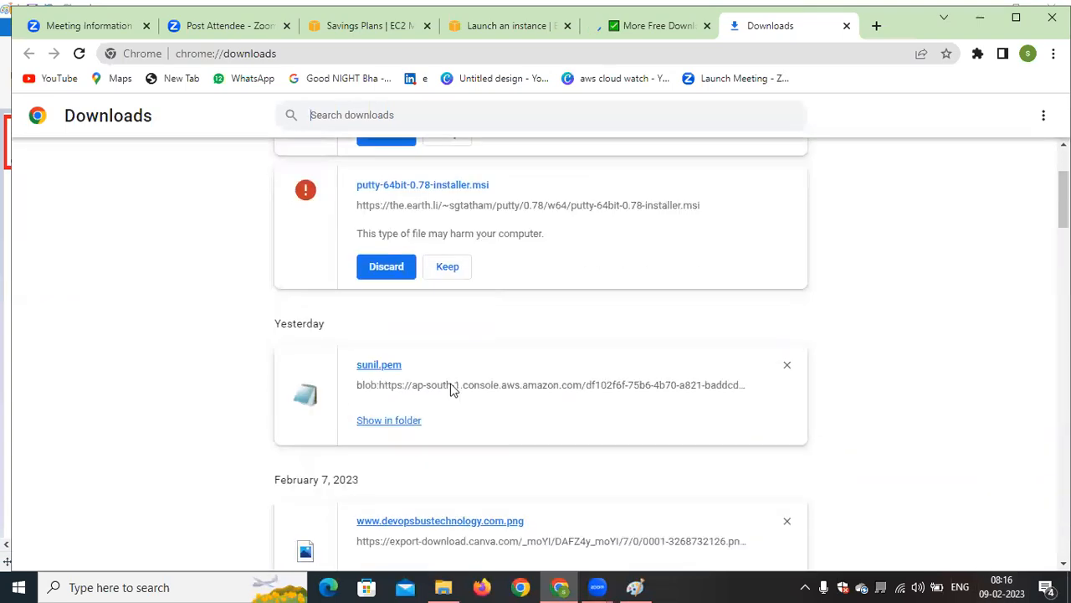
Return to the instance launch form and start a new RSA key pair named 12345
left_click(503, 27)
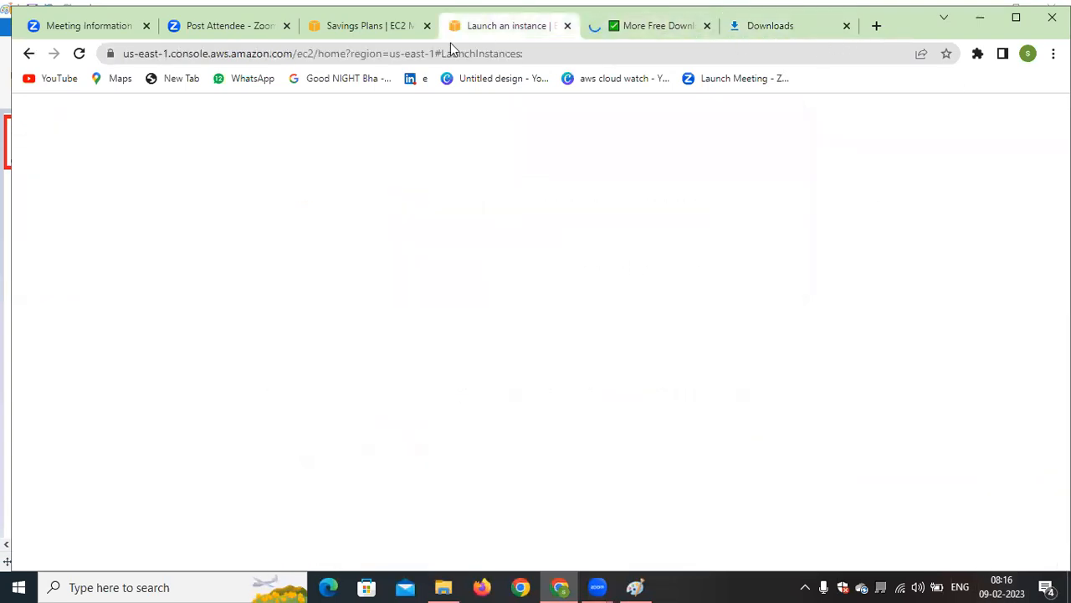
scroll(412, 330, "down", 1)
scroll(310, 301, "up", 1)
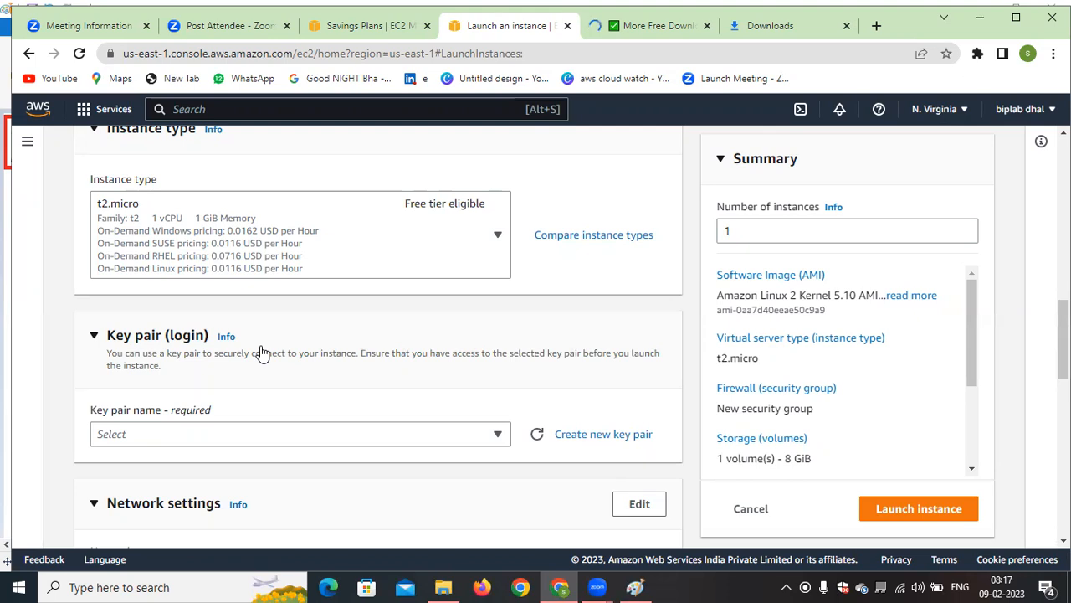
left_click(609, 438)
left_click(410, 336)
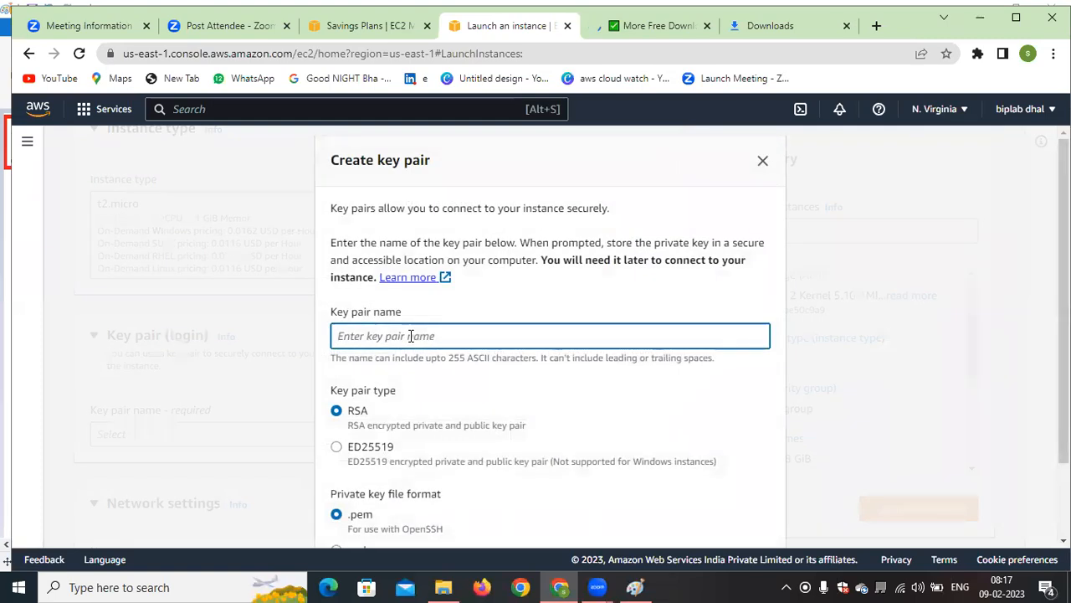
type("12345")
left_click_drag(718, 467, 343, 477)
left_click(474, 421)
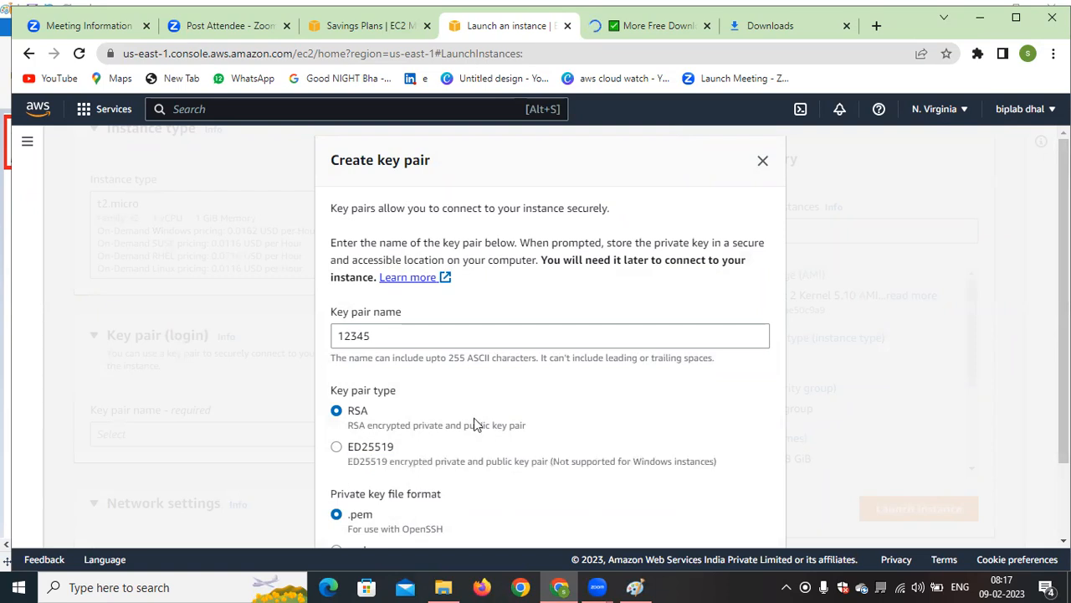
Use the .pem private key file format and create the key pair
scroll(474, 416, "down", 1)
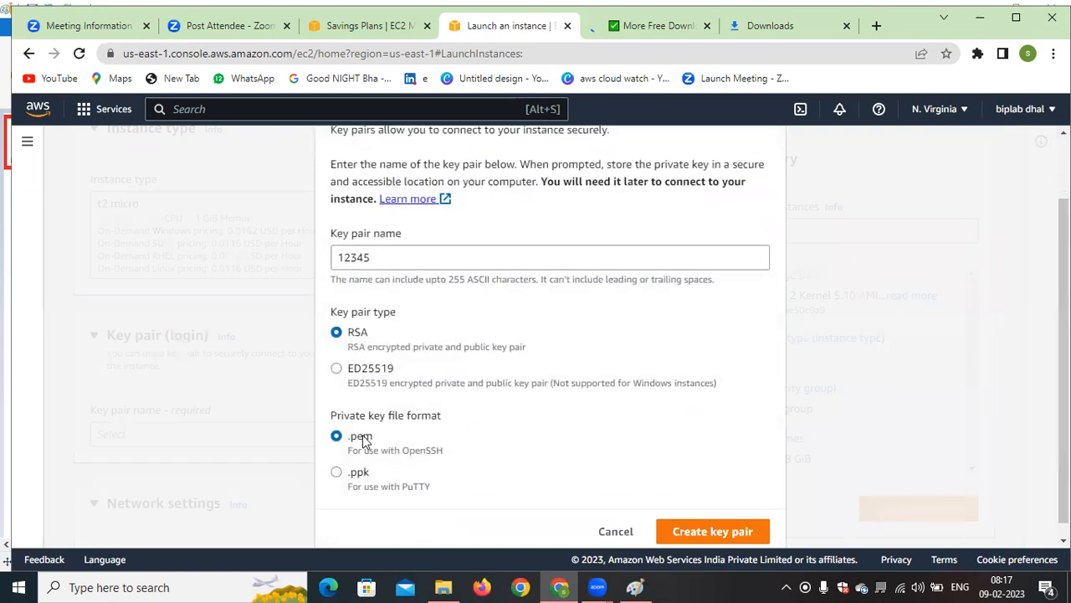
left_click_drag(404, 449, 357, 449)
left_click(404, 439)
left_click_drag(348, 487, 364, 489)
left_click(620, 457)
left_click(720, 530)
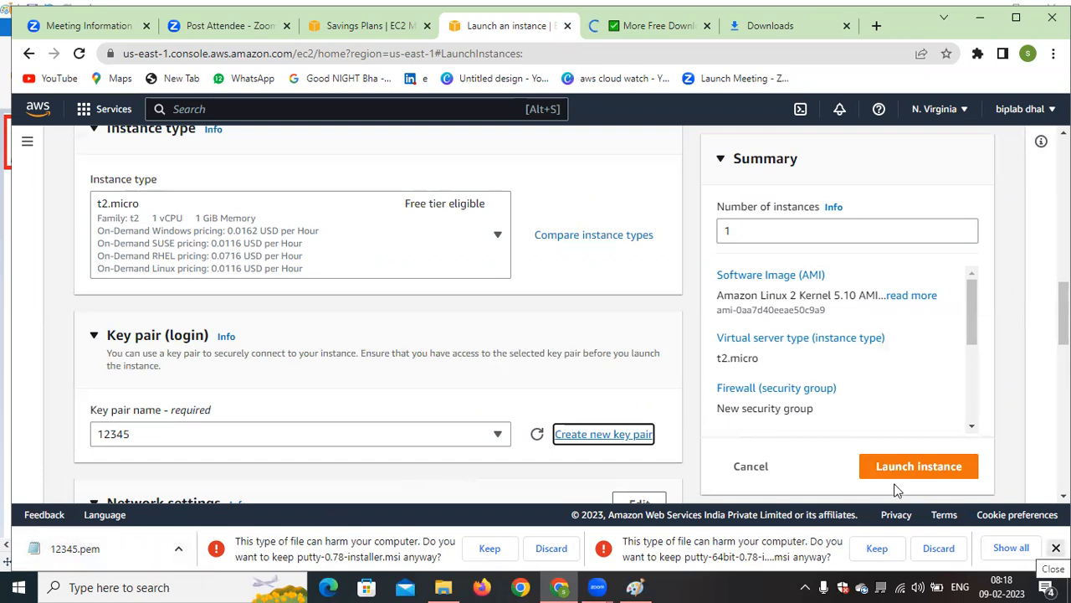
Open the instance's network settings for editing and choose the default VPC
scroll(635, 359, "down", 3)
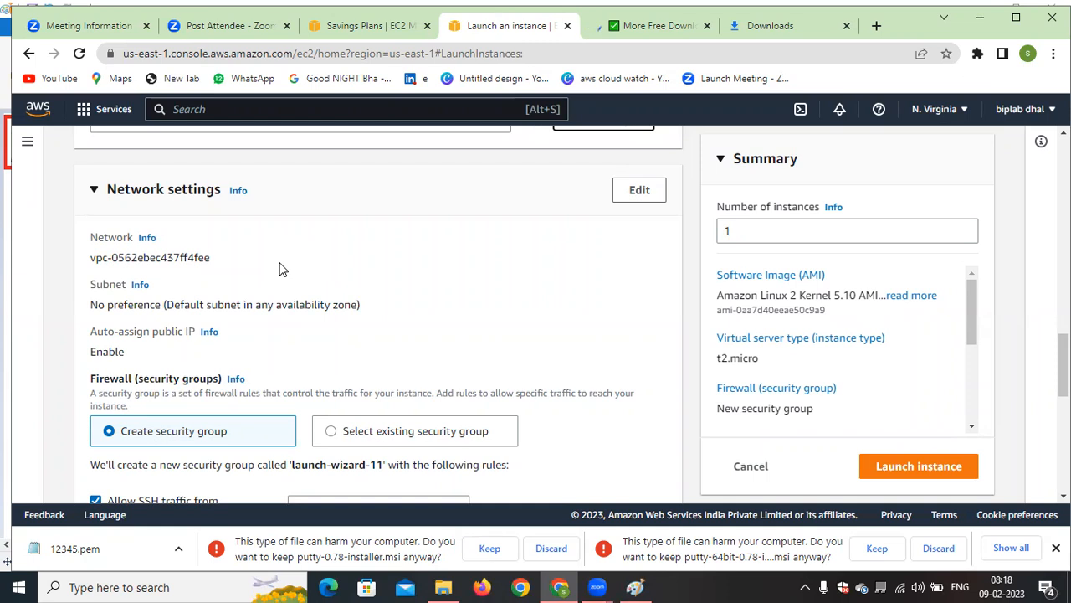
scroll(401, 282, "down", 1)
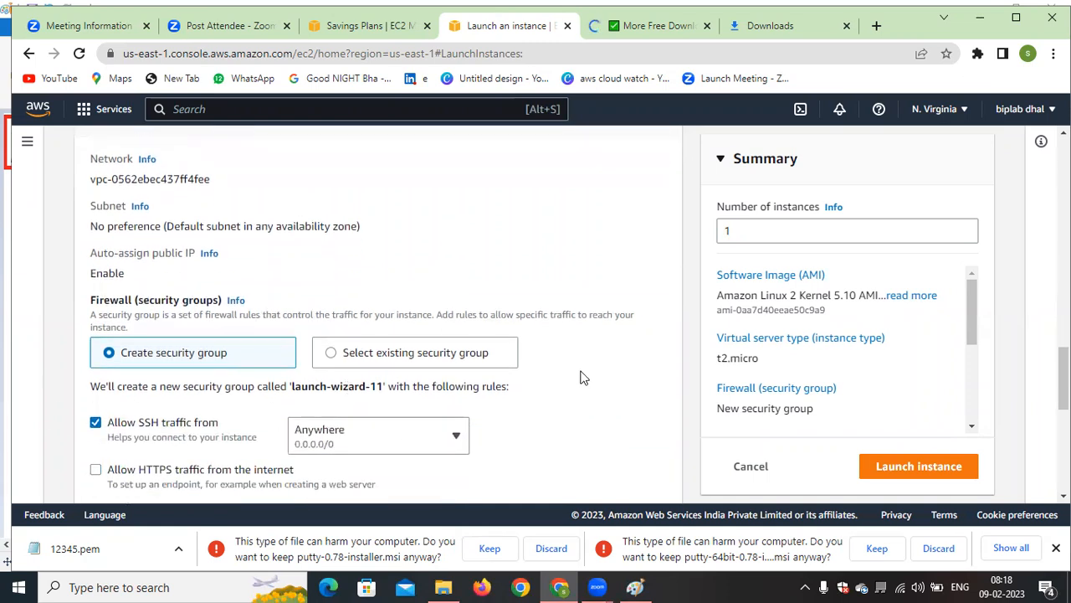
scroll(628, 335, "up", 3)
left_click(646, 348)
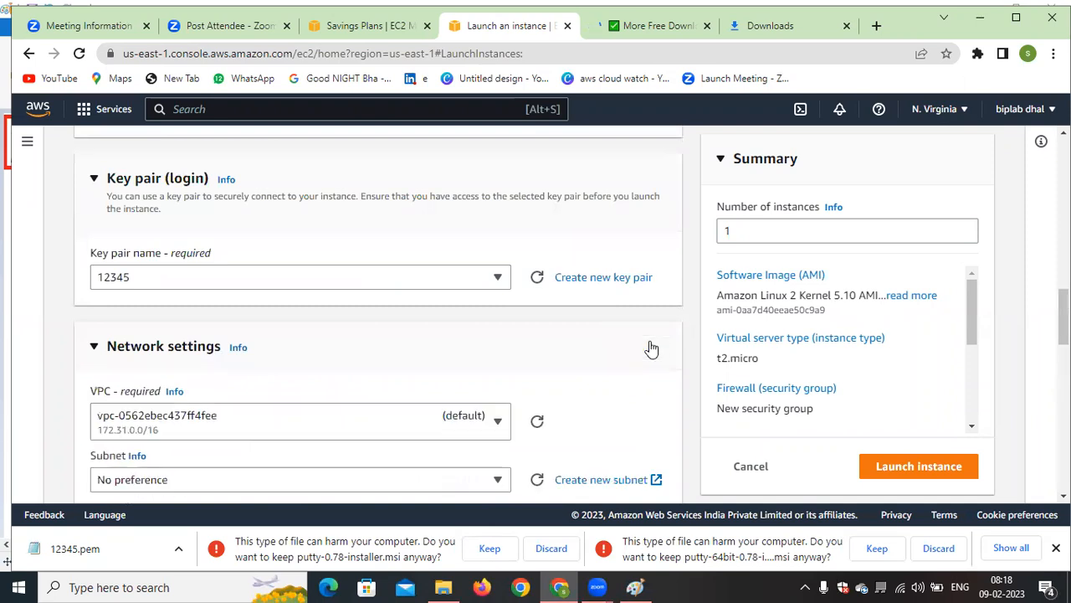
scroll(335, 334, "down", 2)
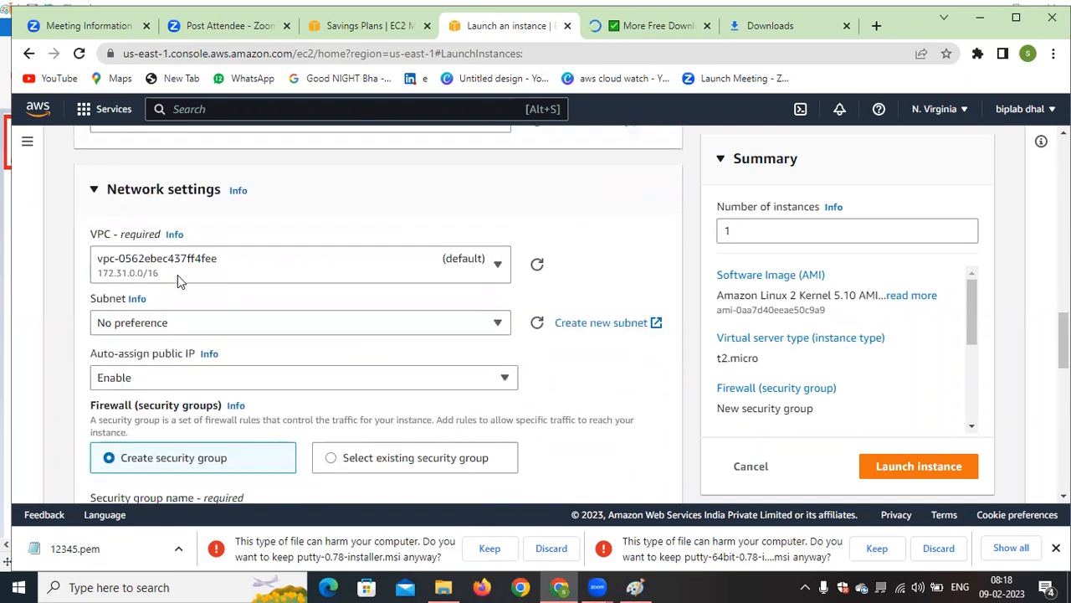
left_click(441, 273)
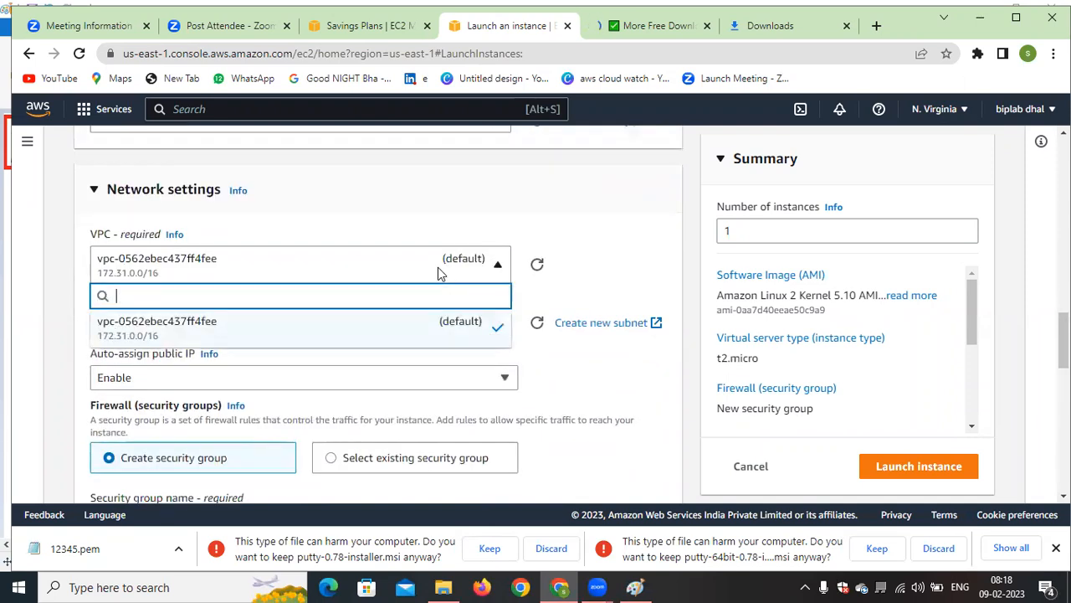
left_click(240, 331)
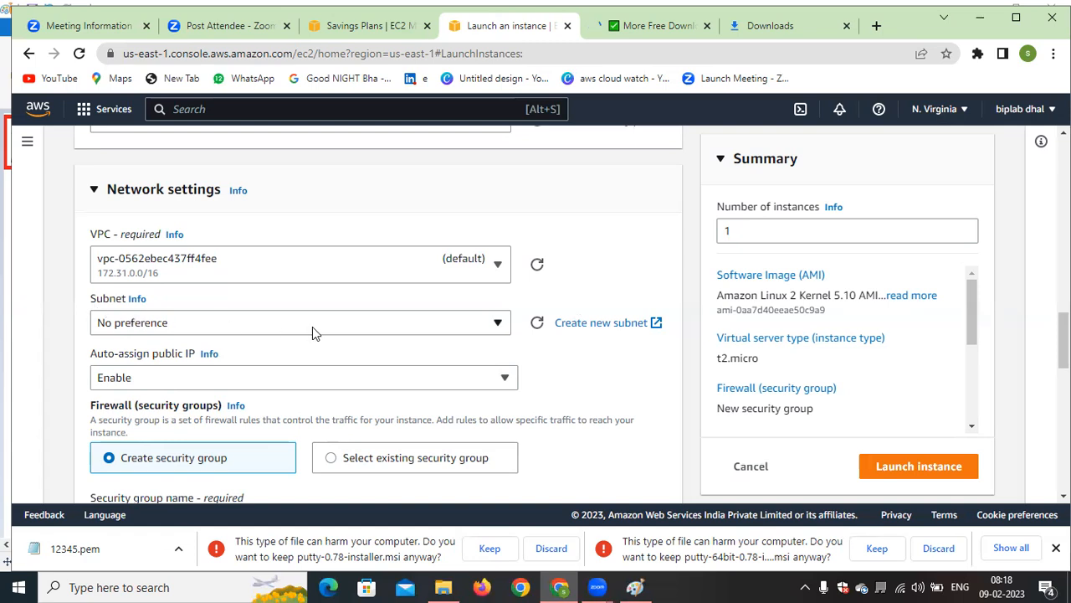
Look through the subnets and their availability zones offered for the default VPC
left_click(463, 322)
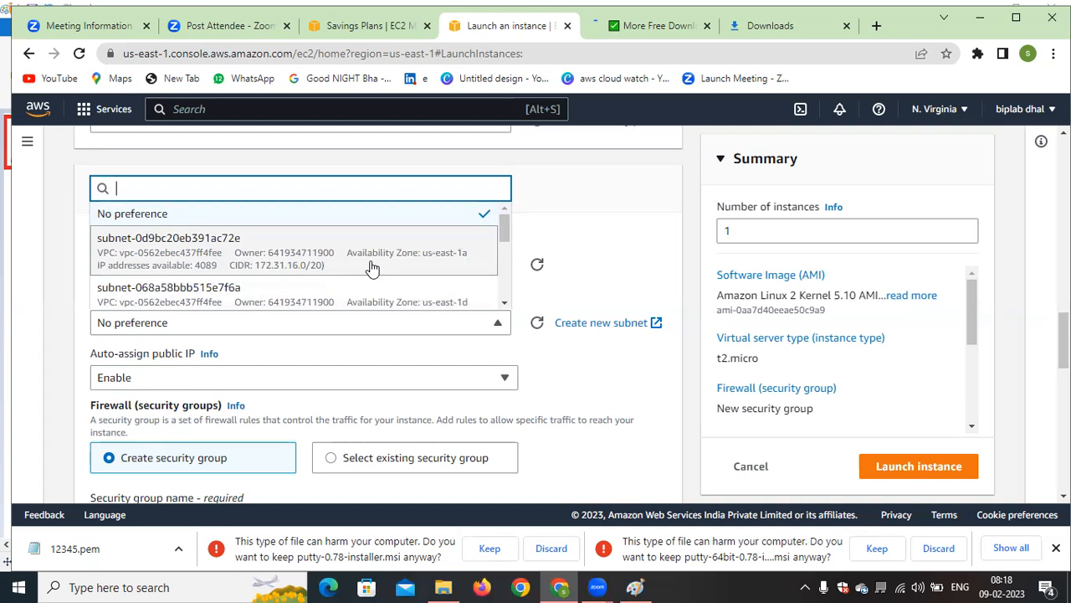
scroll(425, 267, "down", 5)
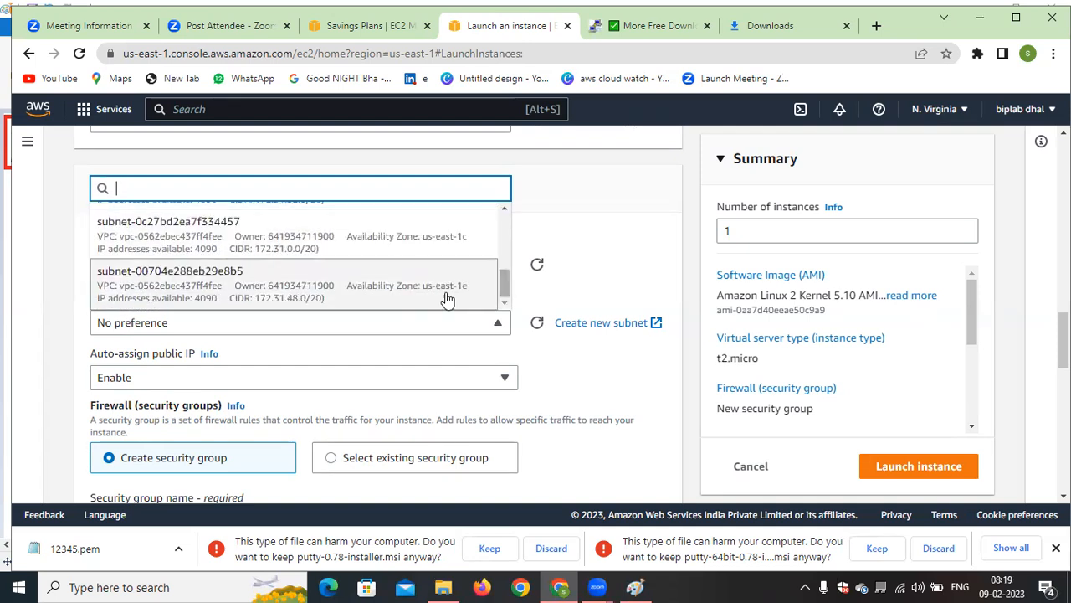
mouse_move(506, 284)
left_mouse_down()
mouse_move(502, 239)
mouse_move(506, 286)
left_mouse_up()
scroll(477, 246, "up", 1)
left_click(634, 271)
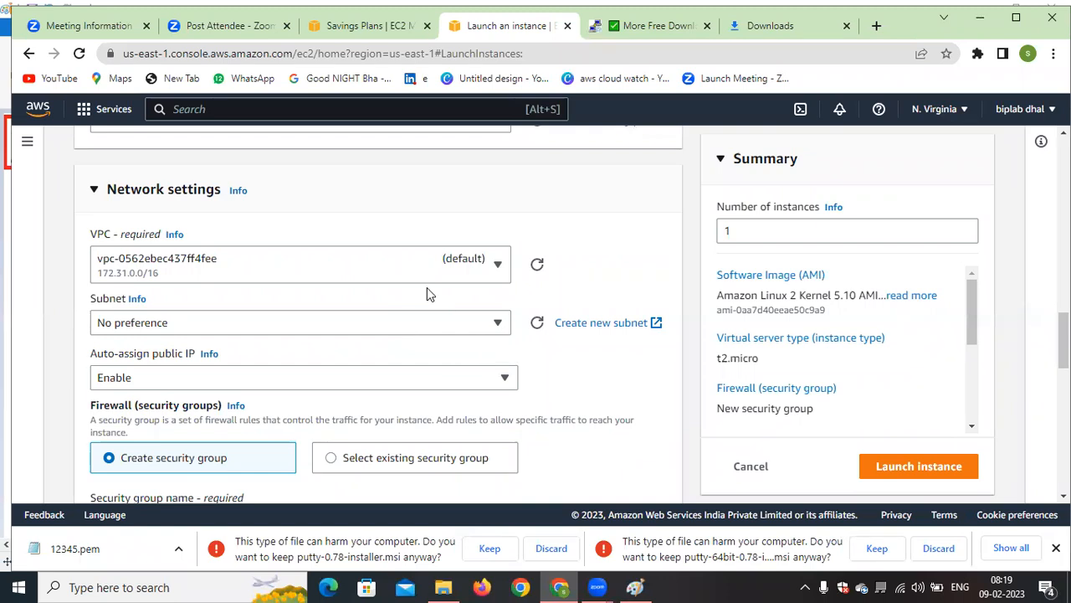
Go from the Savings Plans page to the AWS Console Home and switch the region to US East (N. Virginia)
left_click(369, 26)
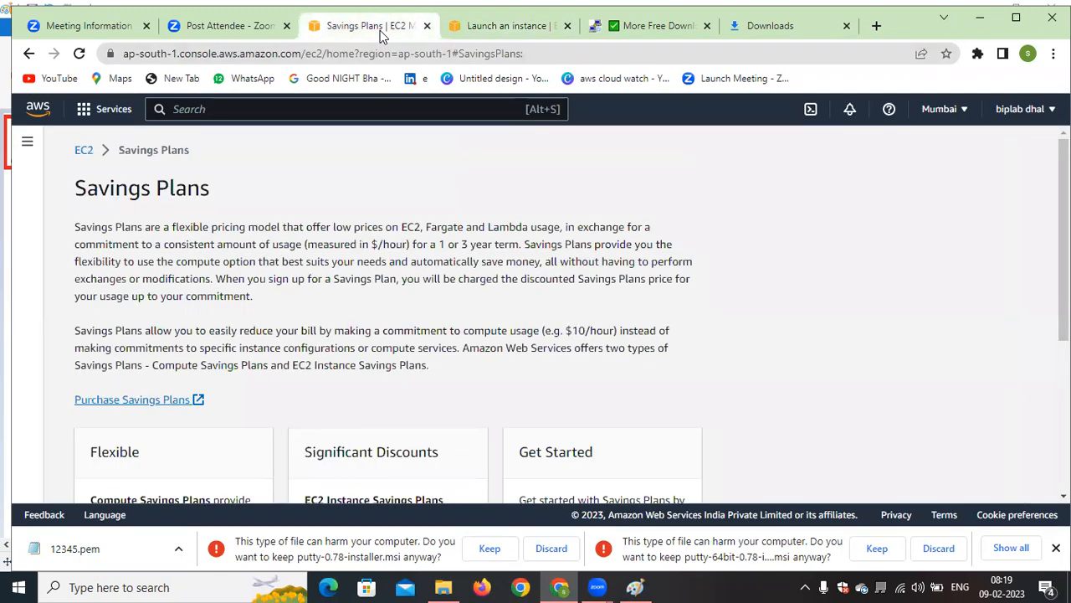
left_click(210, 110)
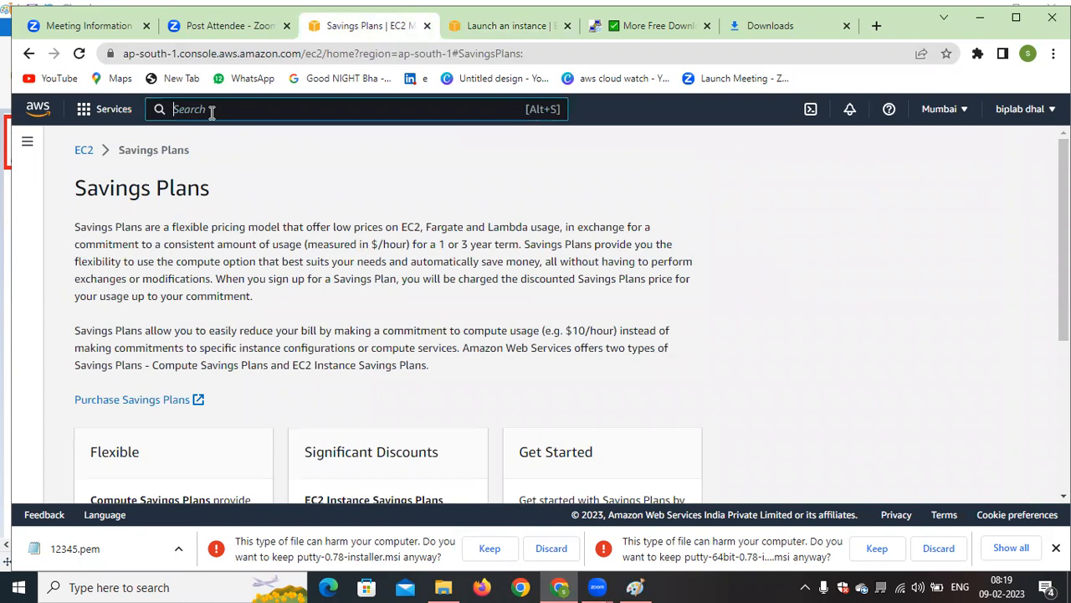
left_click(37, 111)
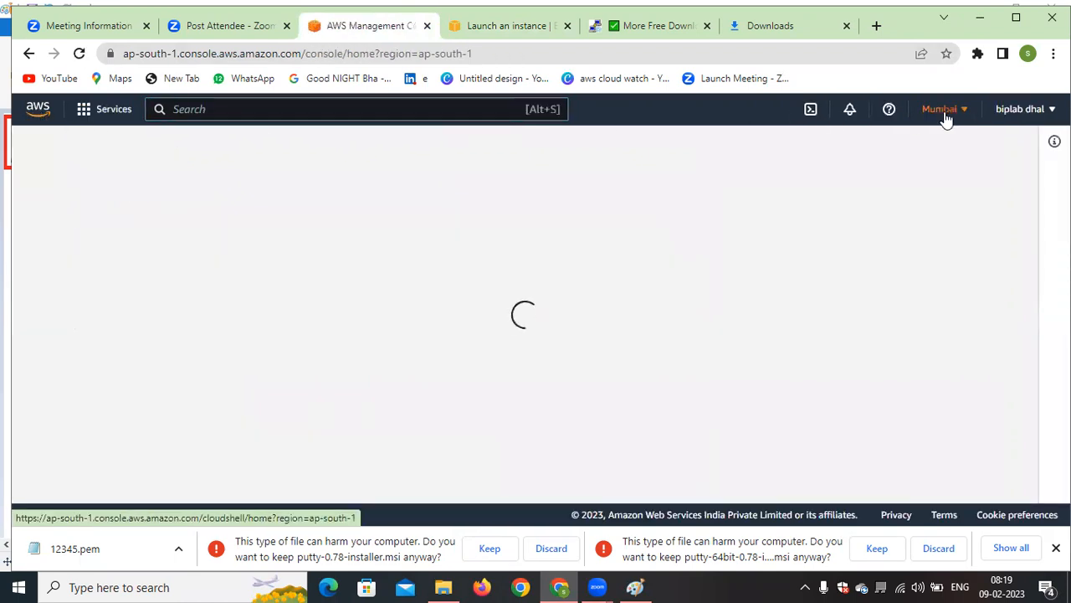
left_click(944, 111)
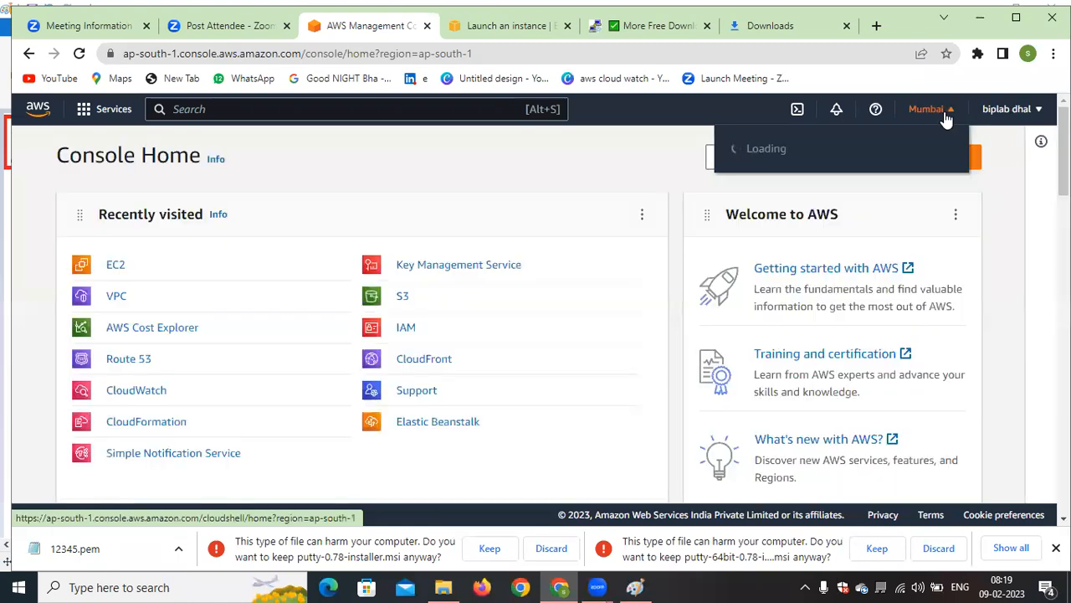
left_click(816, 156)
key("ctrl+Tab")
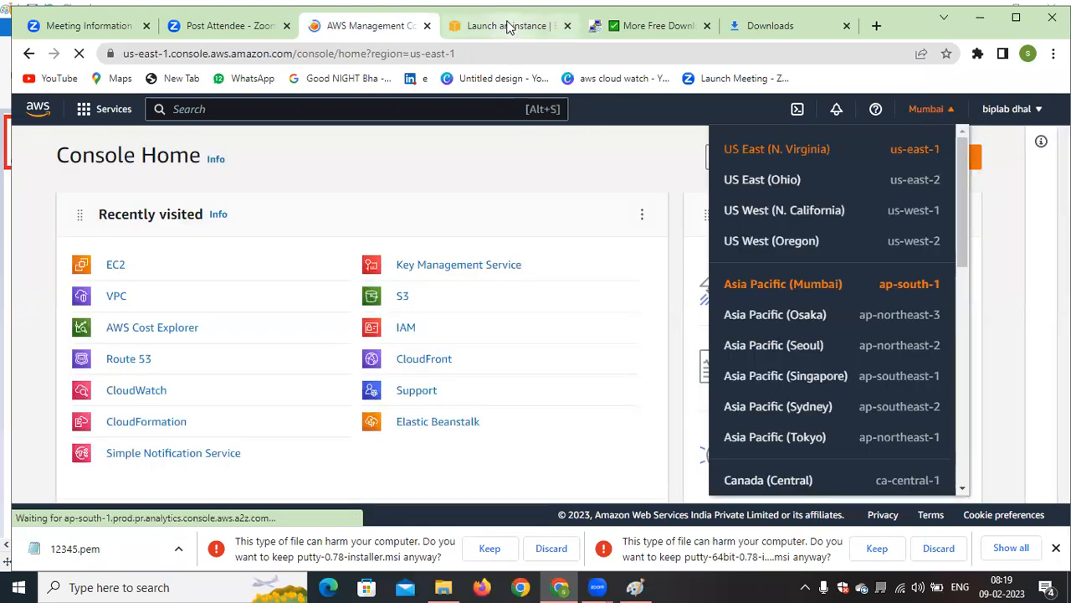
left_click(369, 30)
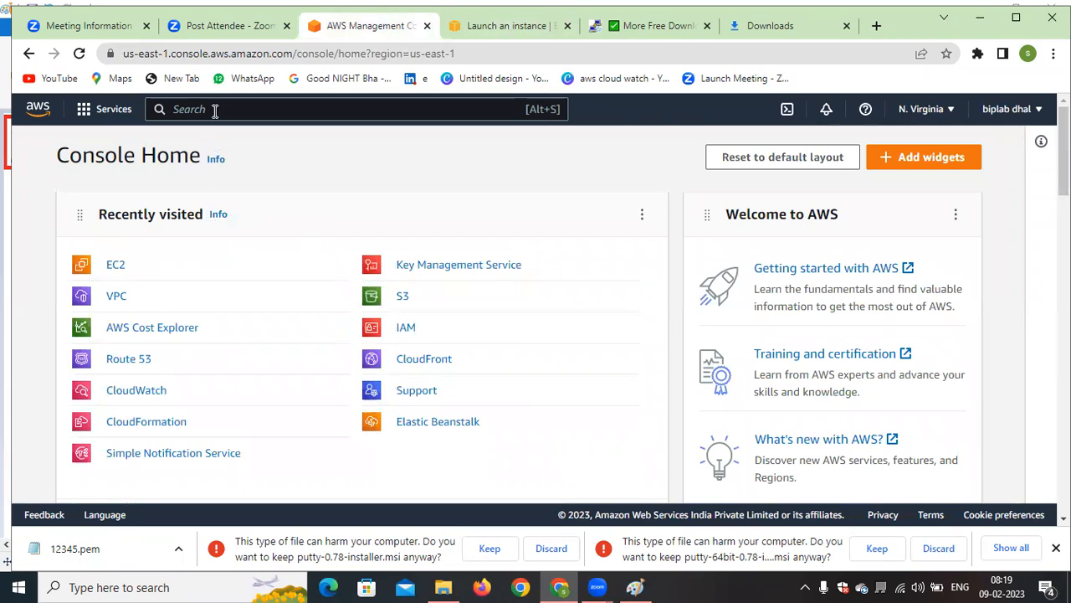
Open the VPC dashboard's subnet list and examine each subnet's IPv4 CIDR, available addresses and availability zone
left_click(121, 296)
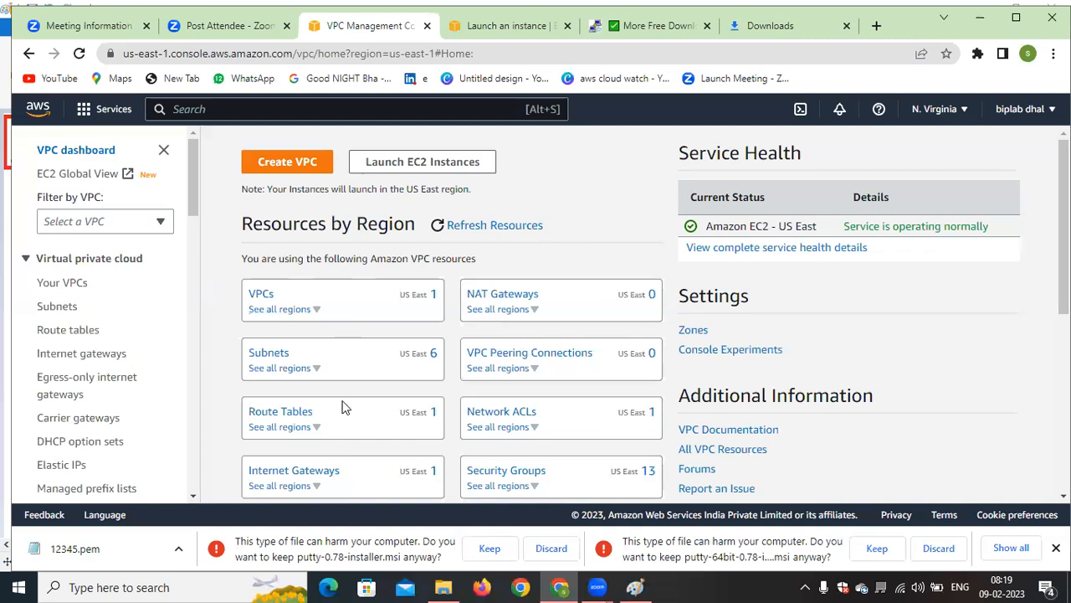
left_click(270, 353)
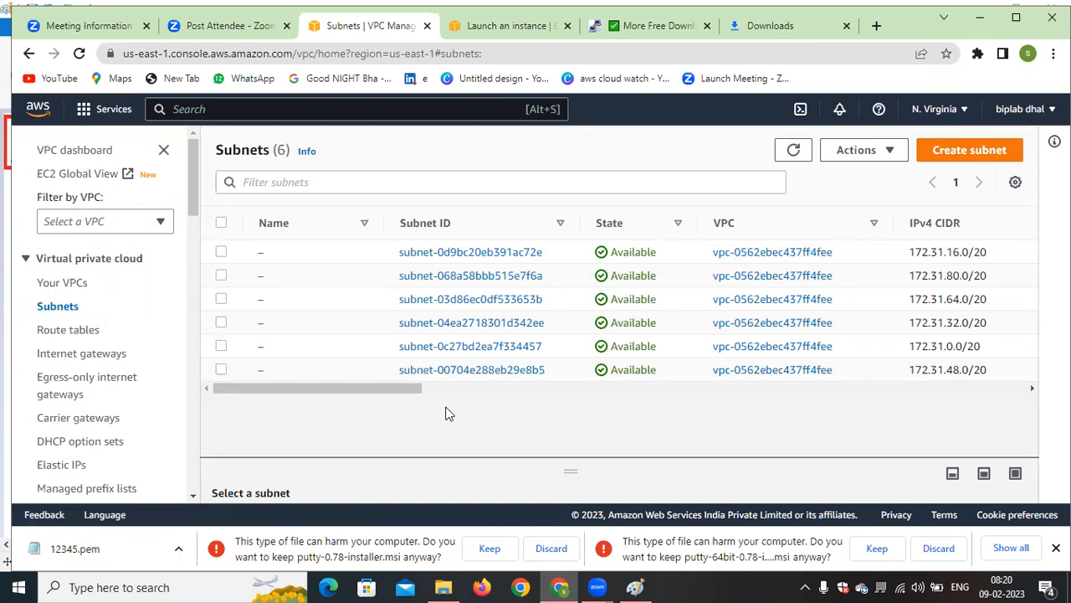
left_click_drag(383, 390, 567, 407)
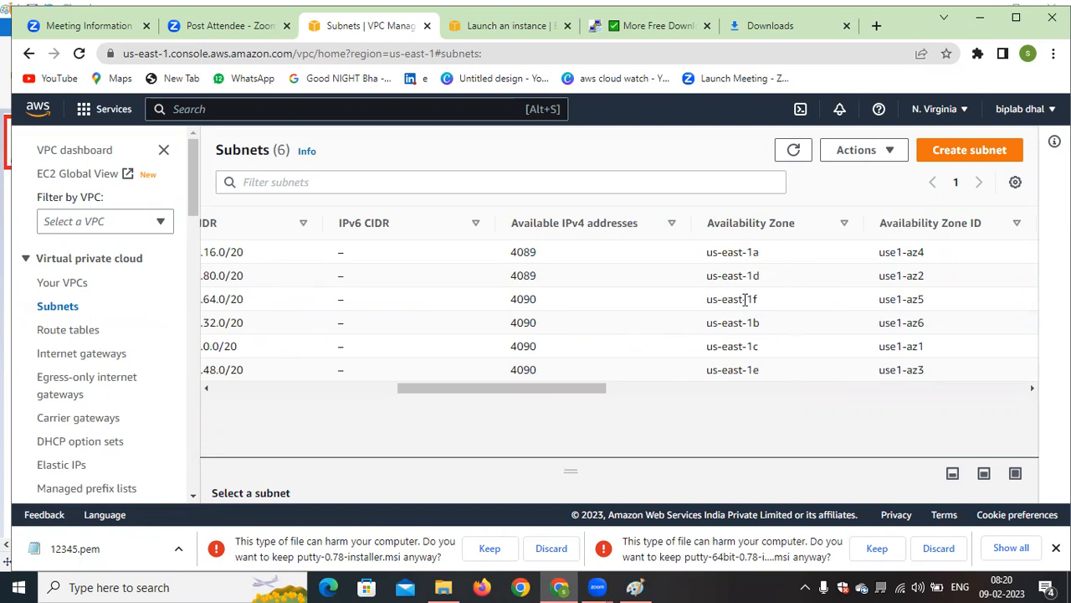
left_click_drag(586, 391, 215, 388)
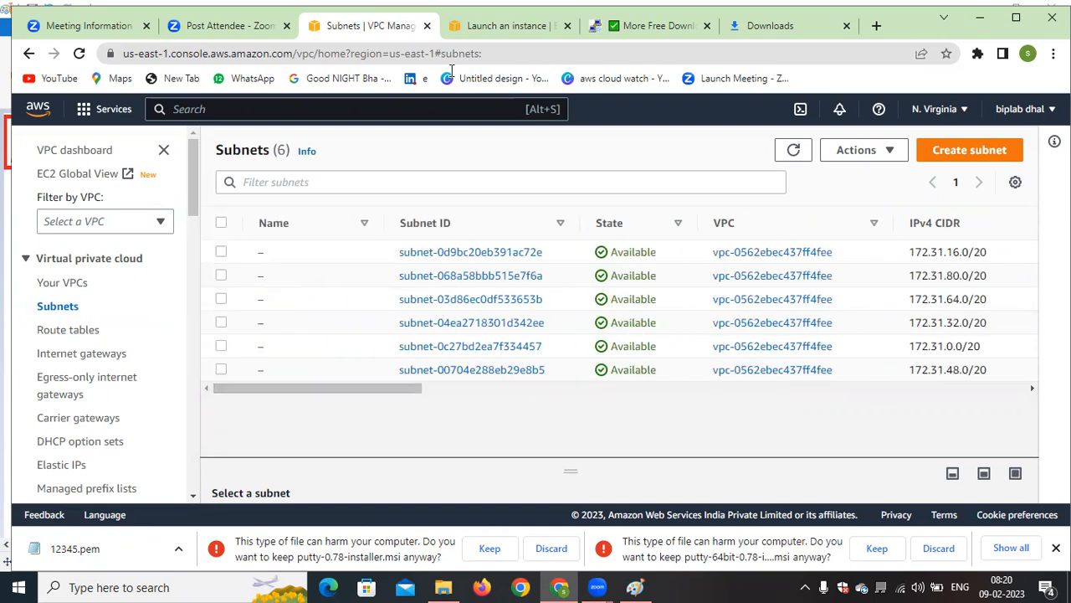
Return to the instance launch form and review the choices for the subnet and for auto-assigning a public IP
left_click(498, 26)
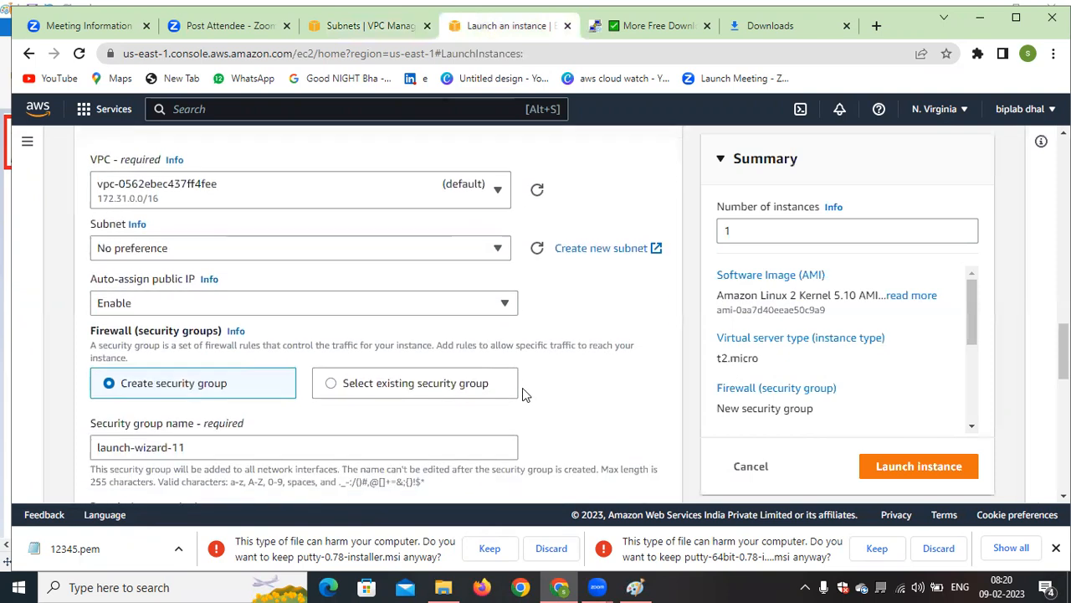
left_click(371, 247)
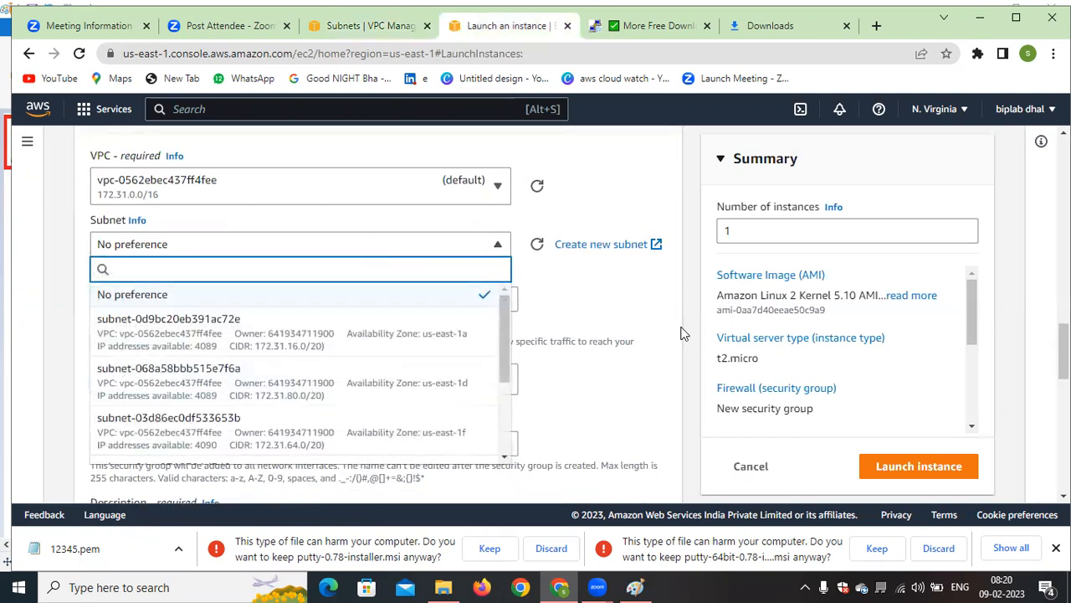
left_click(585, 314)
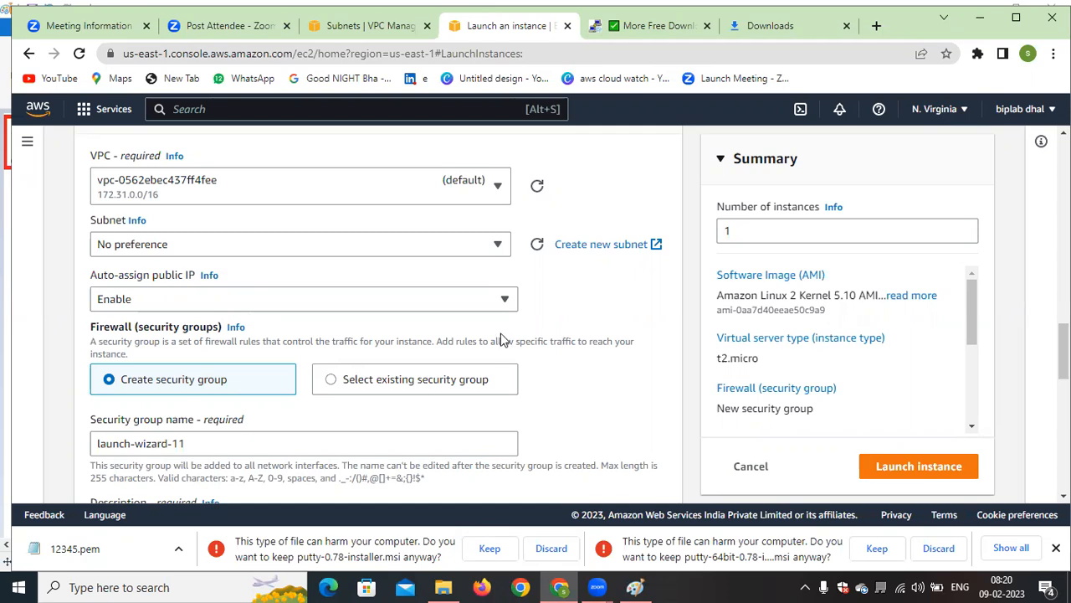
left_click(453, 243)
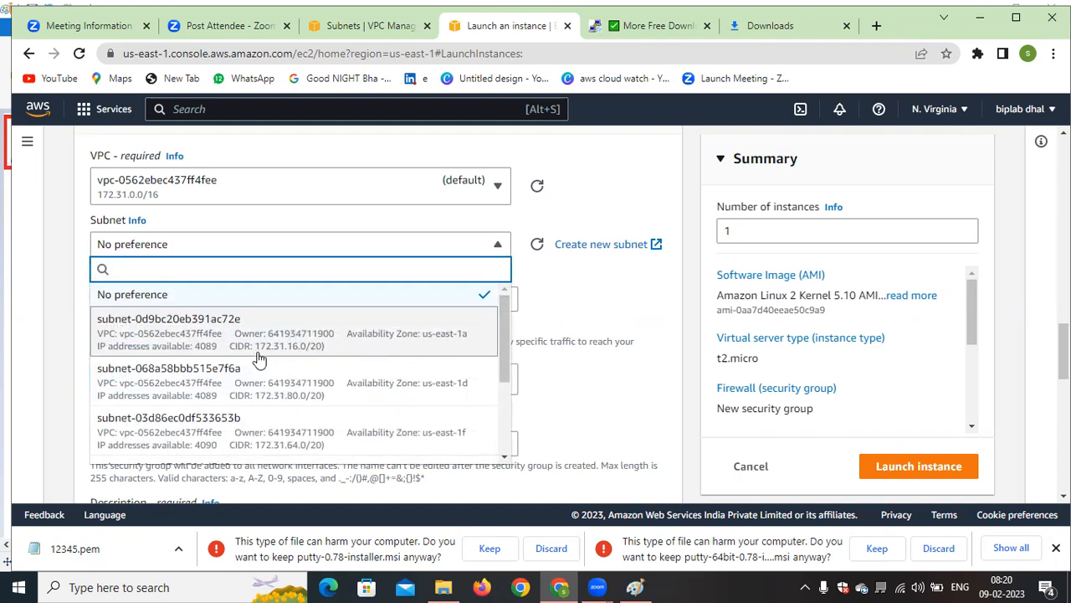
left_click(582, 300)
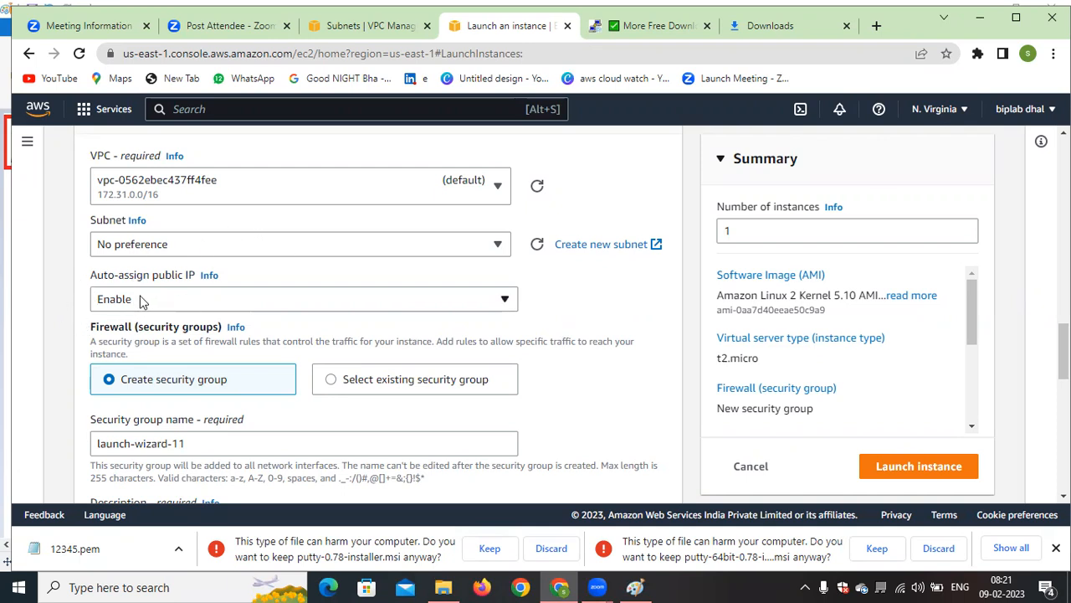
left_click(297, 304)
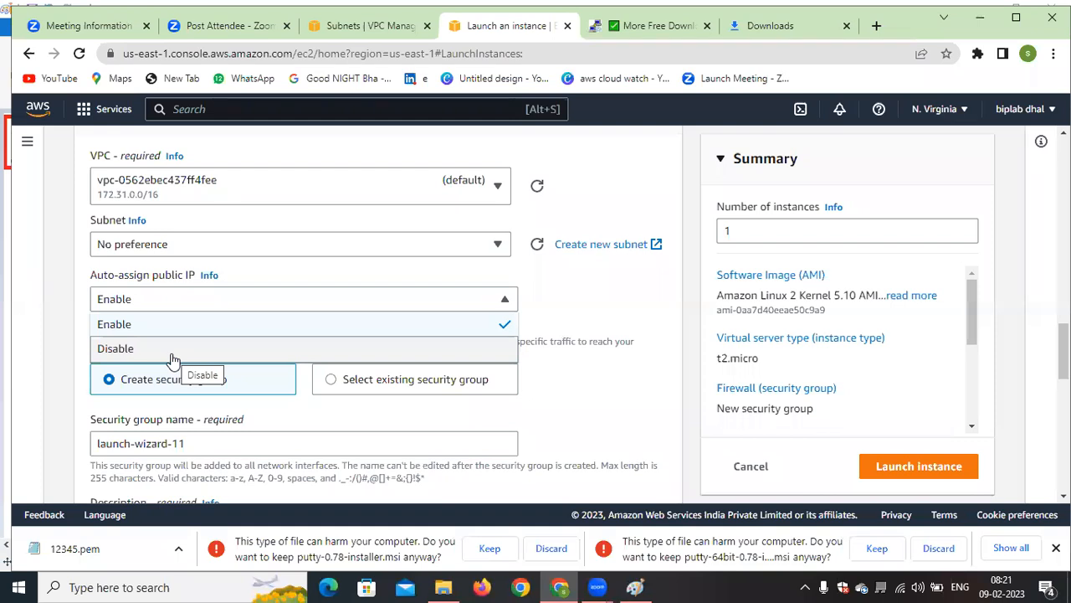
left_click(347, 306)
Review the new security group's name, description and inbound SSH rule, including the rule's type choices and source
scroll(348, 308, "down", 2)
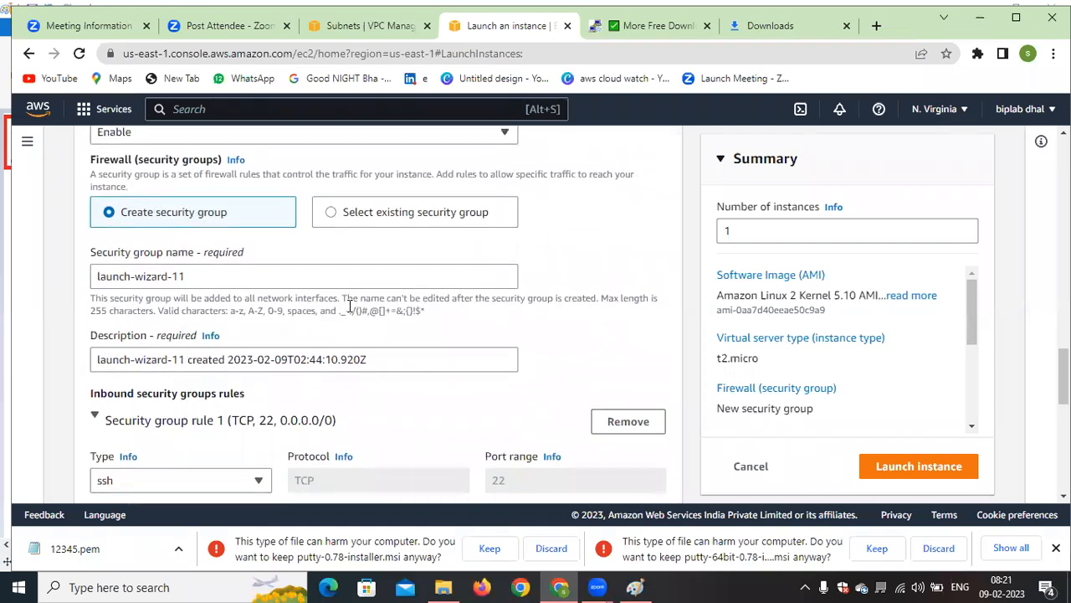
scroll(350, 306, "down", 1)
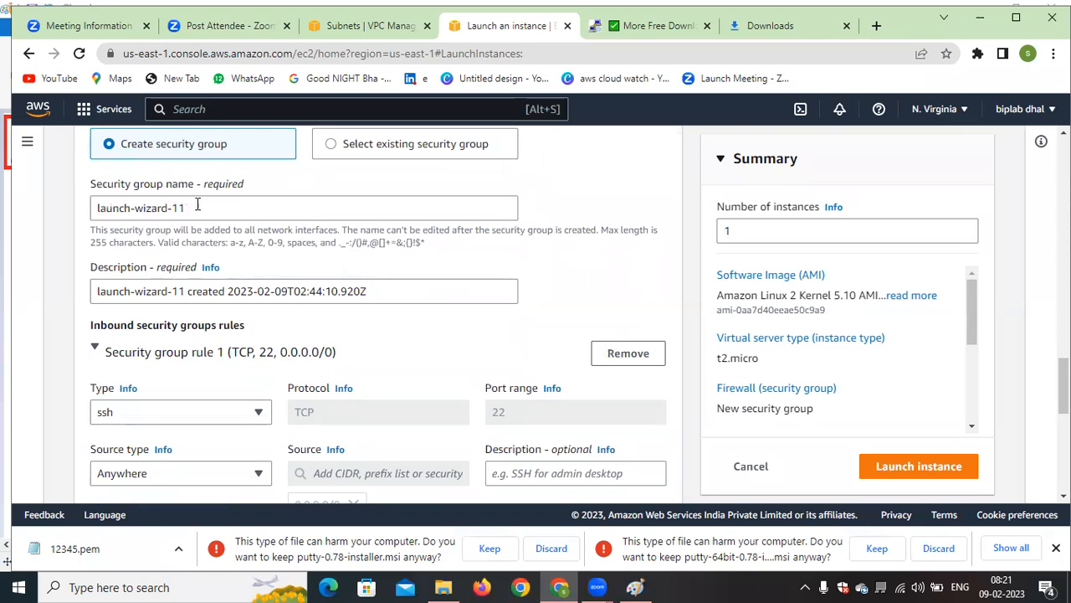
scroll(201, 208, "down", 1)
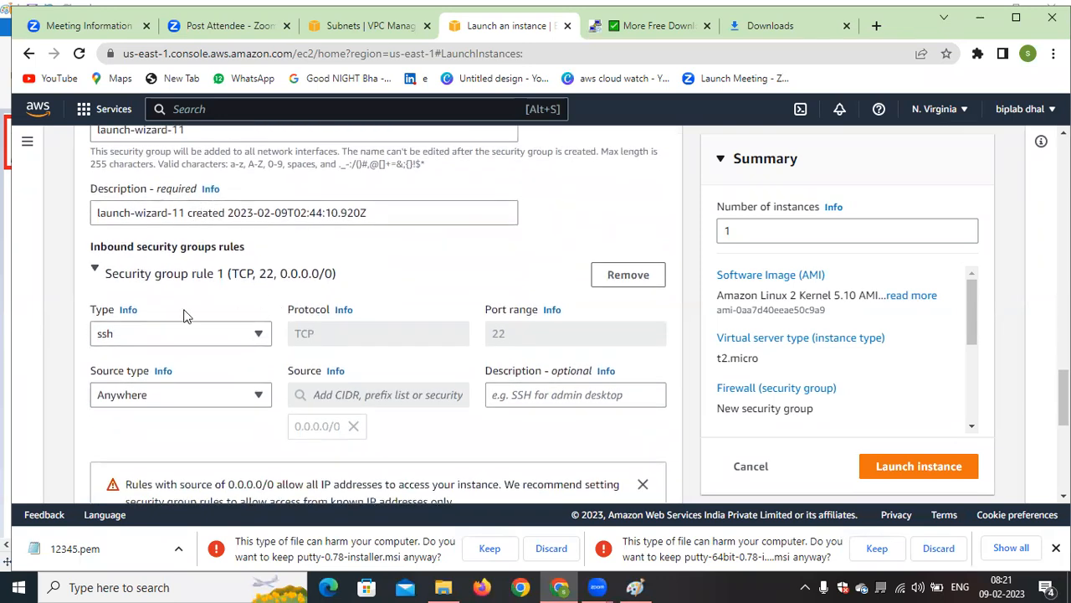
left_click(159, 335)
left_click(433, 257)
scroll(216, 330, "down", 3)
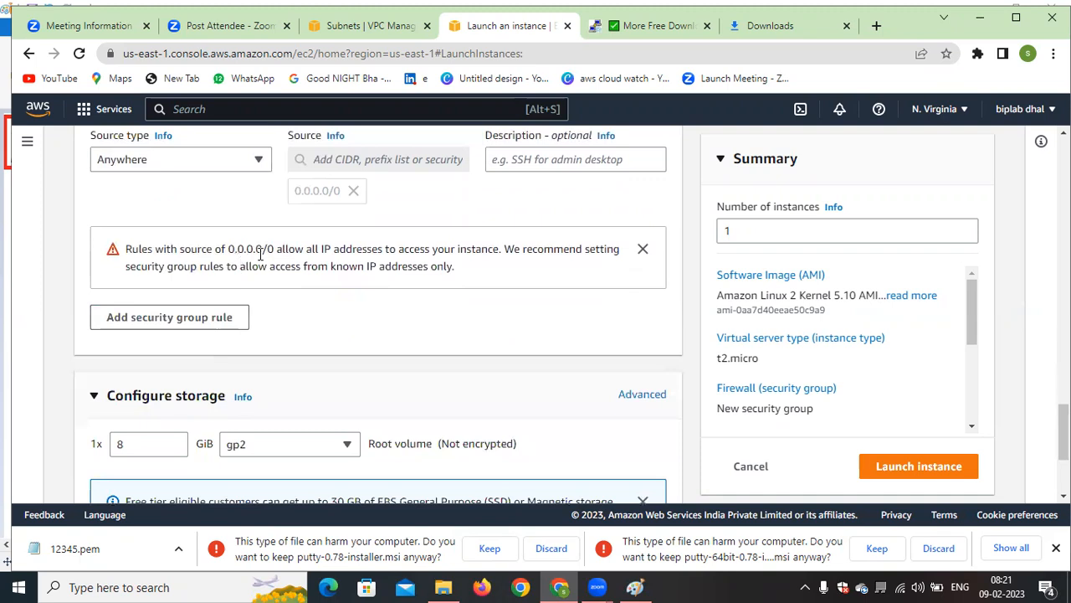
Review the root volume storage, expand the advanced details, and try the Request Spot Instances option before leaving it cleared
scroll(368, 293, "down", 2)
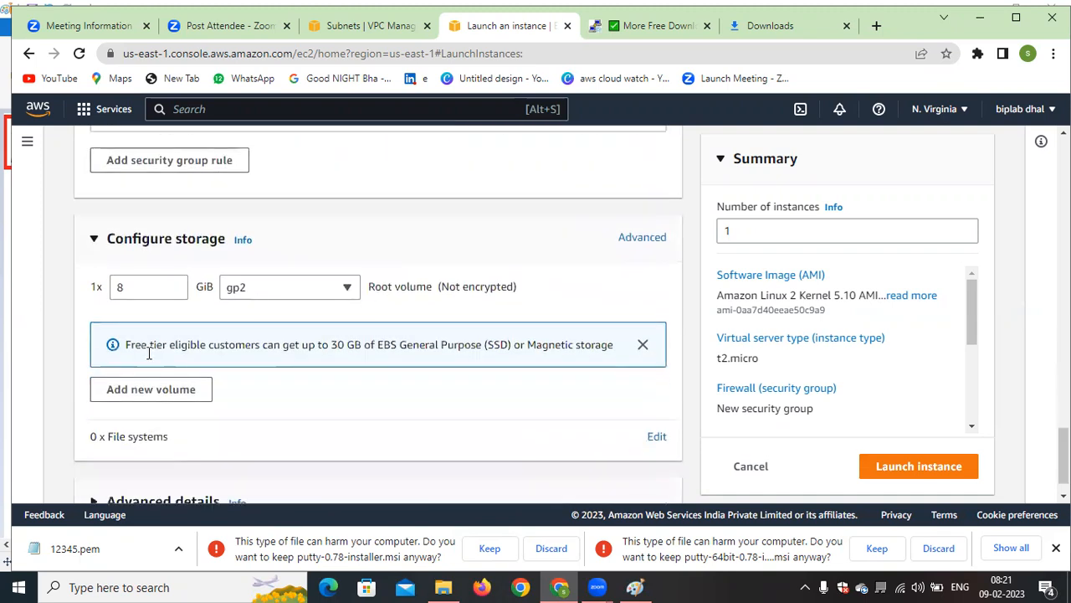
scroll(352, 324, "down", 1)
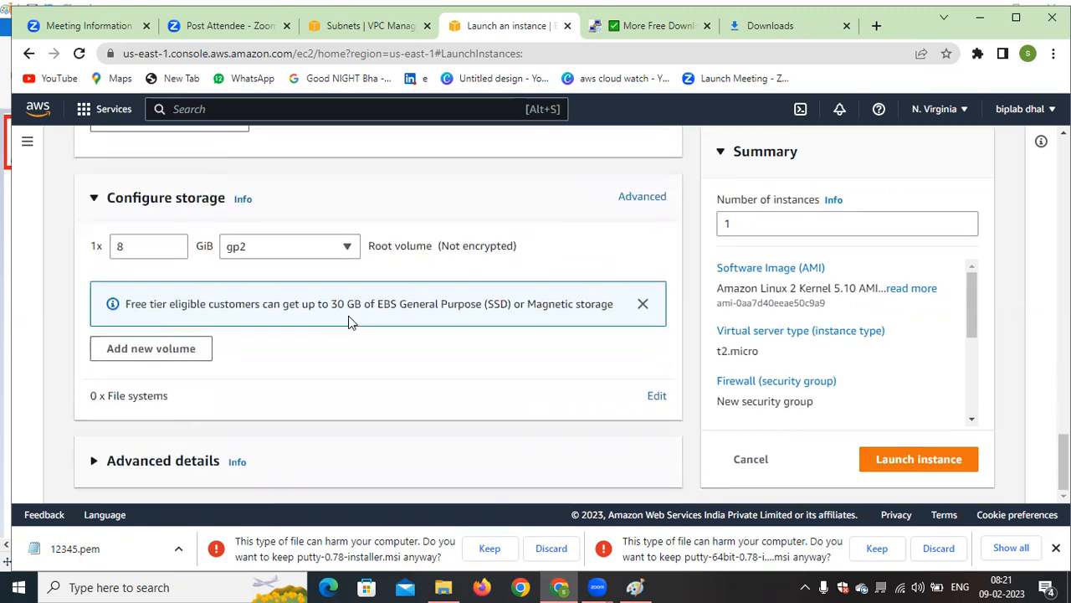
left_click(159, 472)
scroll(297, 363, "down", 4)
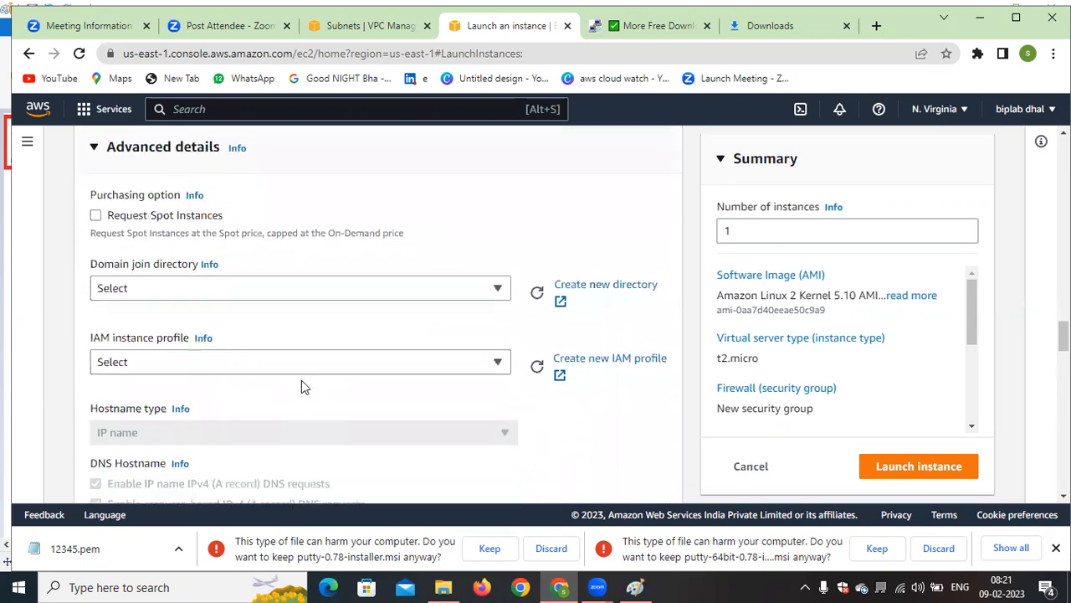
left_click(96, 217)
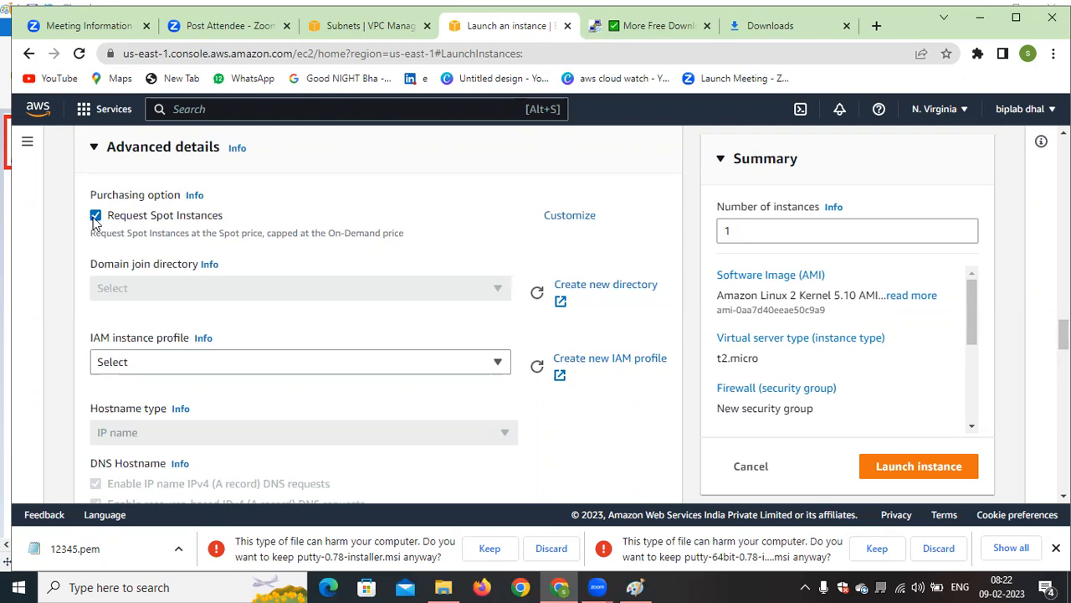
left_click(96, 216)
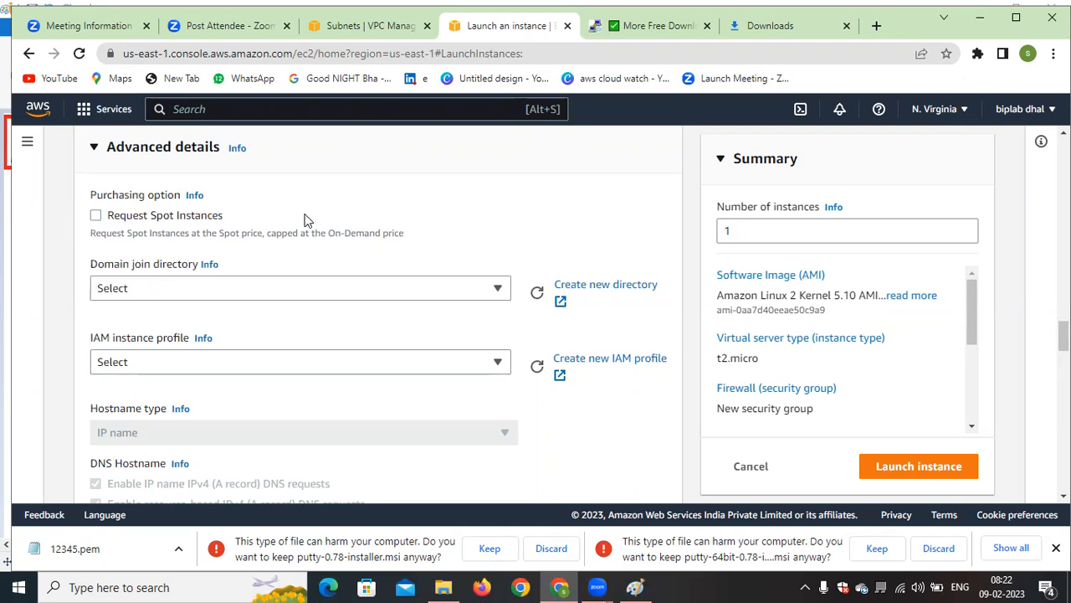
Set both Termination protection and Stop - Hibernate behavior to Enable in the advanced details
scroll(304, 220, "down", 5)
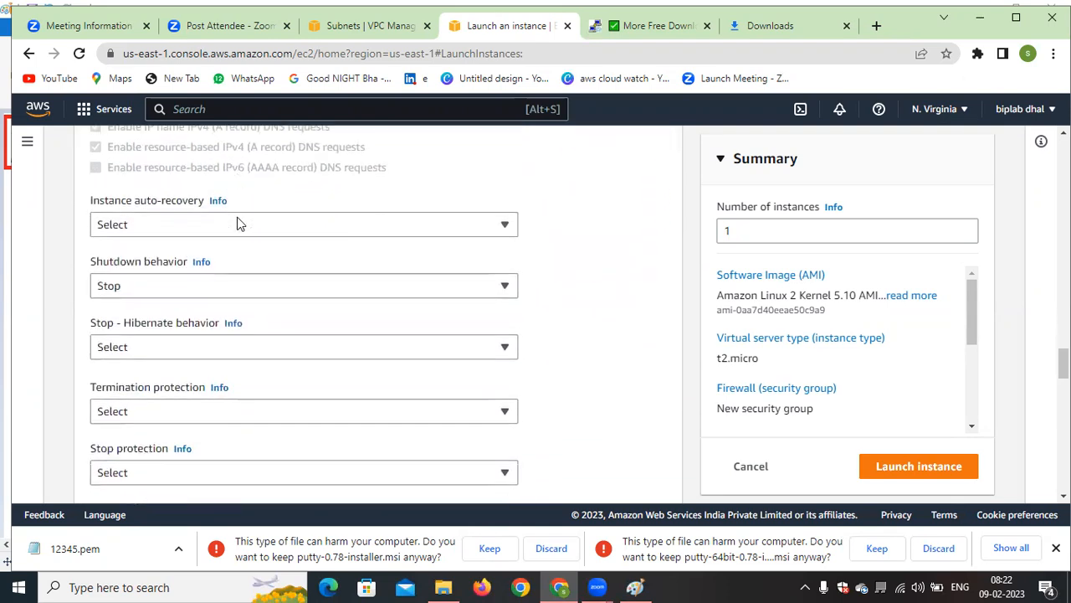
scroll(236, 219, "down", 1)
scroll(421, 234, "up", 1)
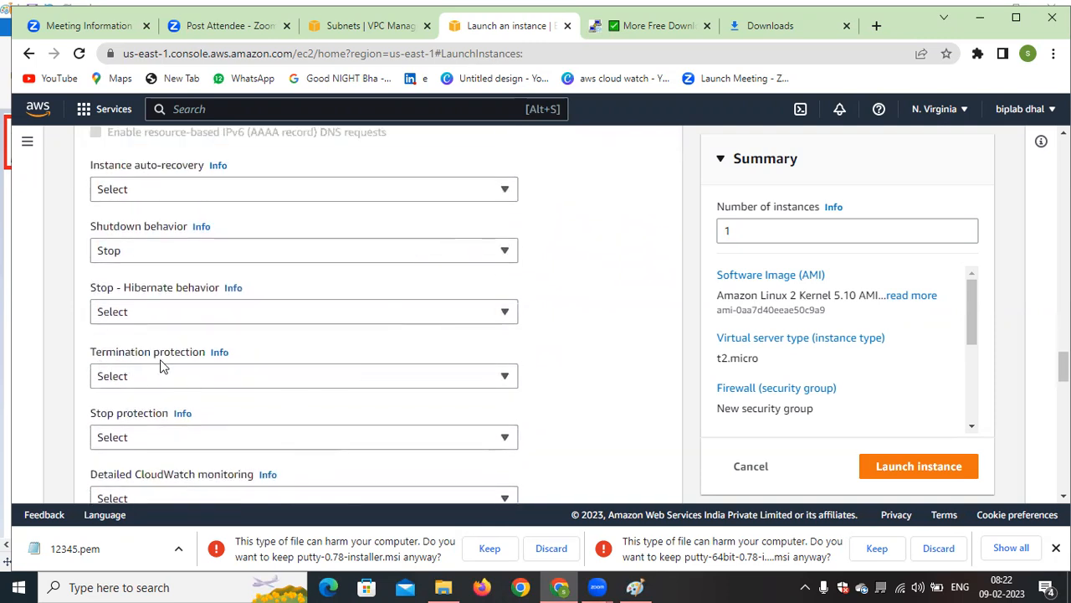
left_click(475, 380)
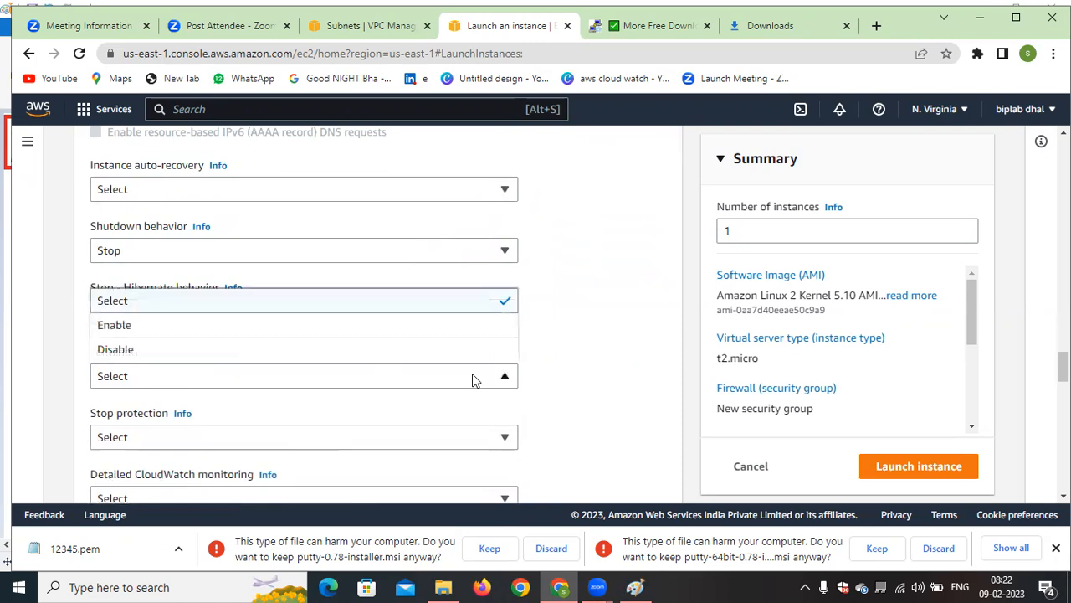
left_click(143, 328)
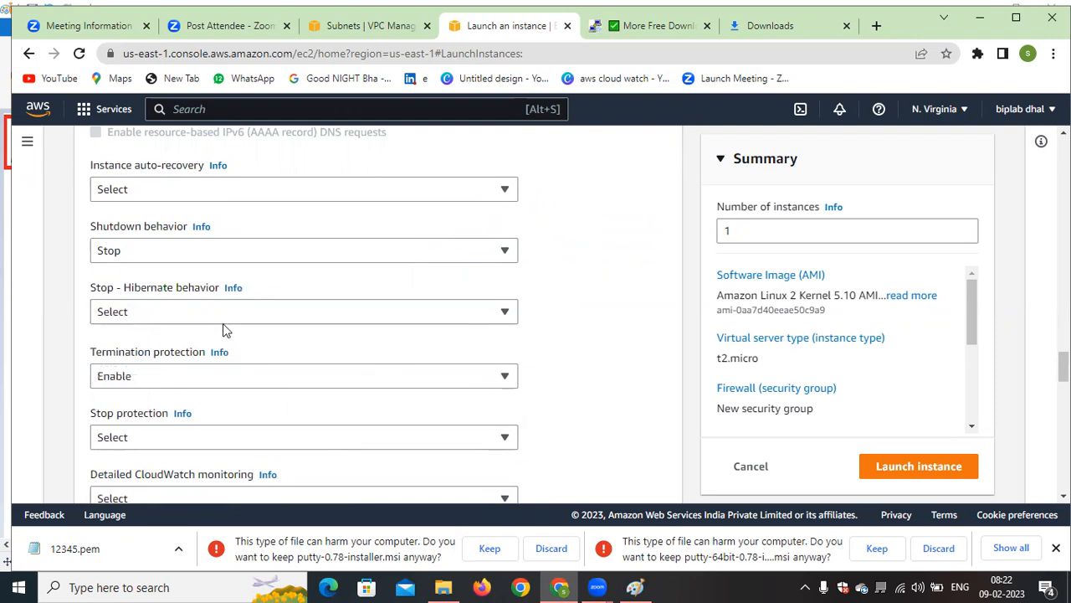
left_click(306, 311)
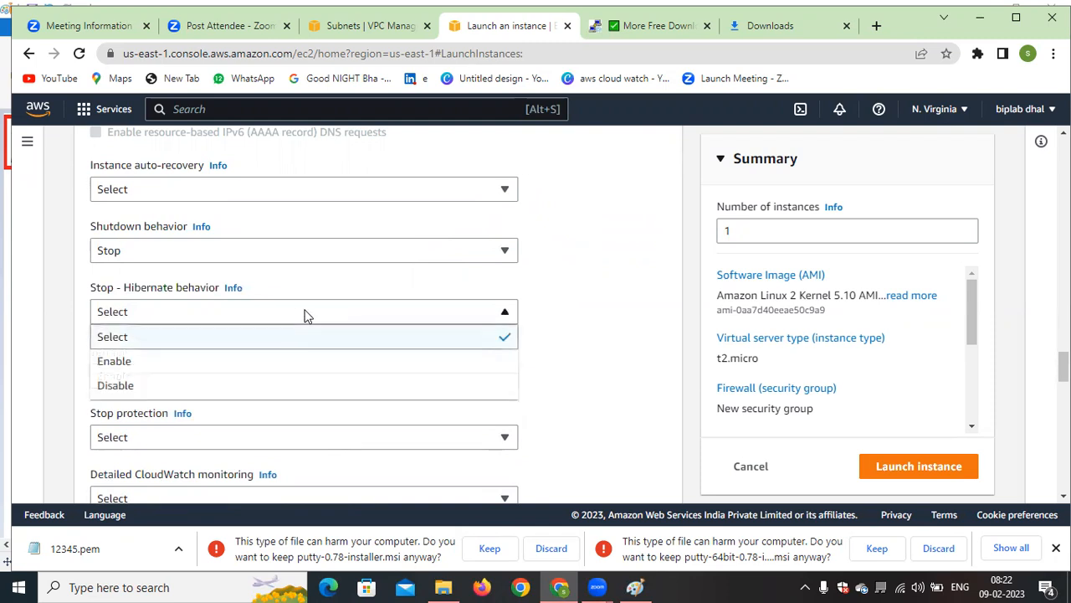
left_click(172, 362)
Set Stop protection to Enable and check the choices for the Stop - Hibernate behavior
scroll(250, 343, "down", 1)
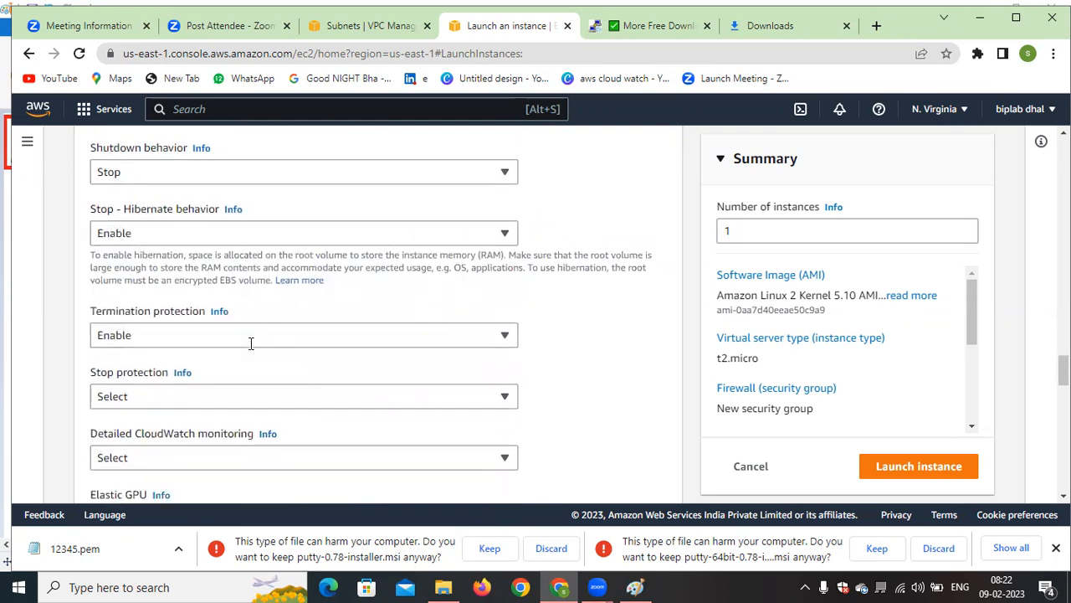
left_click(264, 395)
left_click(150, 348)
left_click(266, 237)
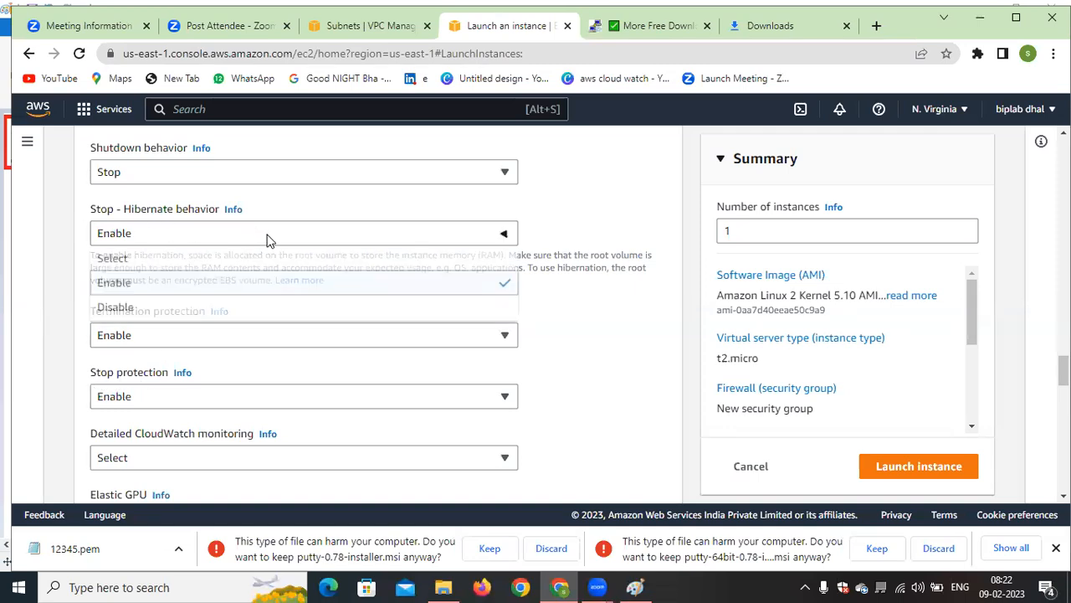
left_click(577, 346)
Review the remaining advanced details, including monitoring, capacity reservation choices, tenancy, kernel, licensing and metadata options
scroll(567, 347, "down", 2)
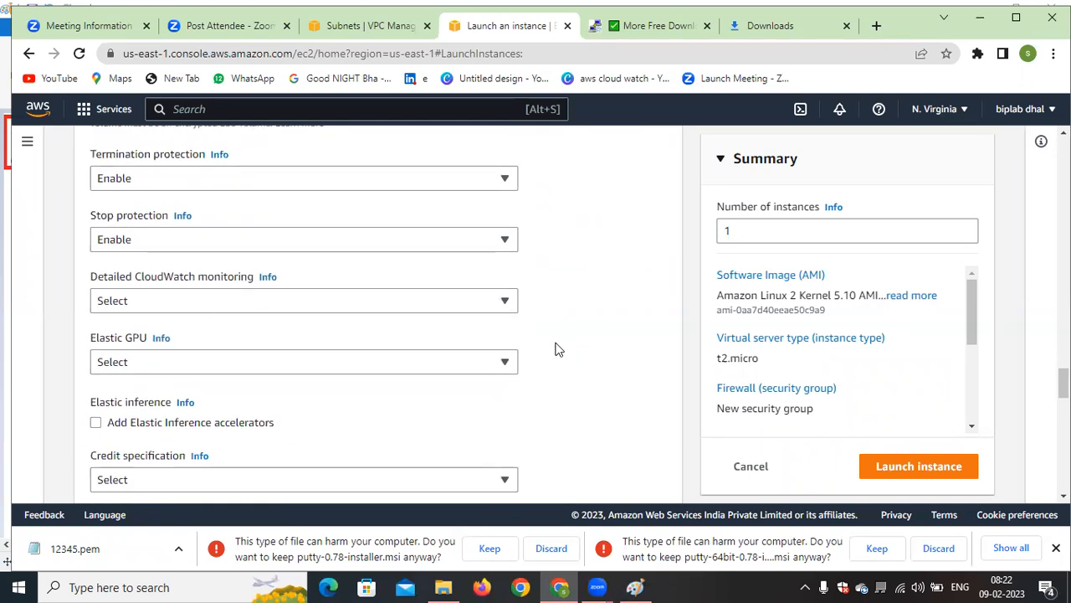
scroll(566, 347, "down", 3)
scroll(558, 350, "down", 3)
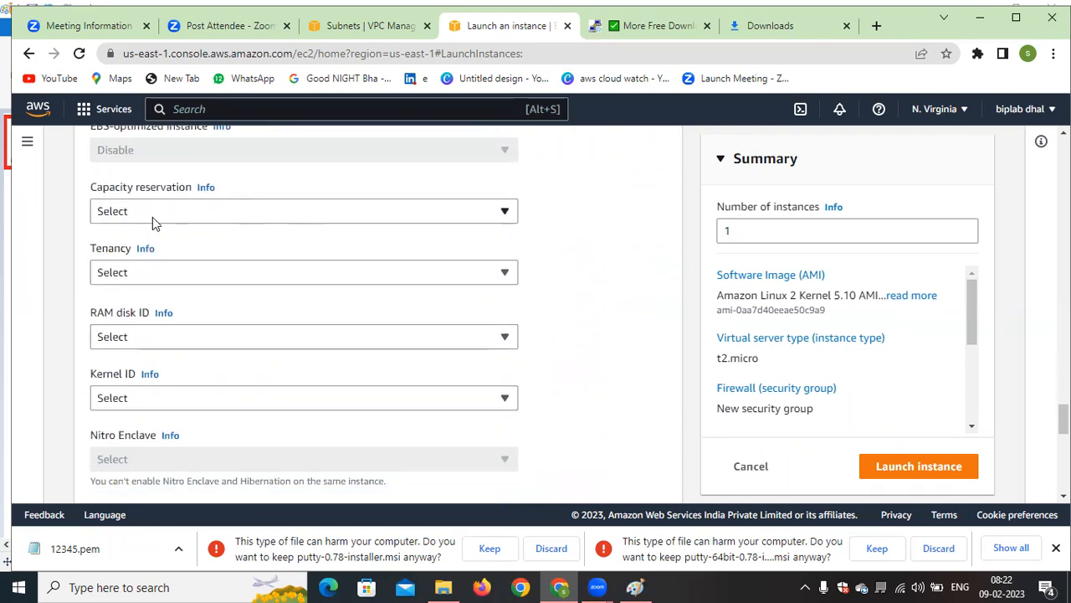
left_click(240, 212)
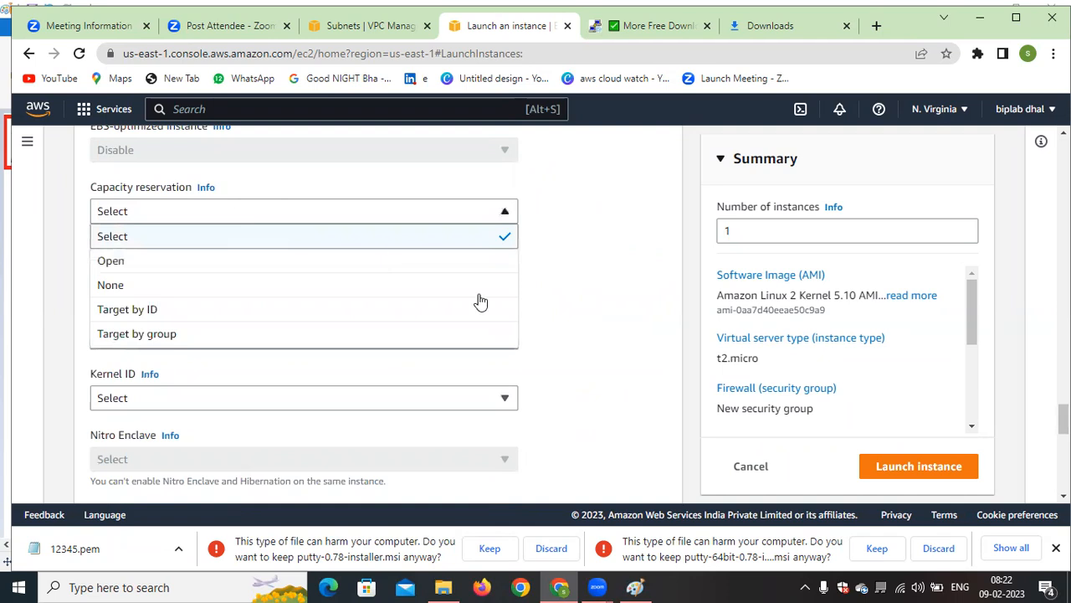
left_click(601, 337)
scroll(251, 265, "down", 1)
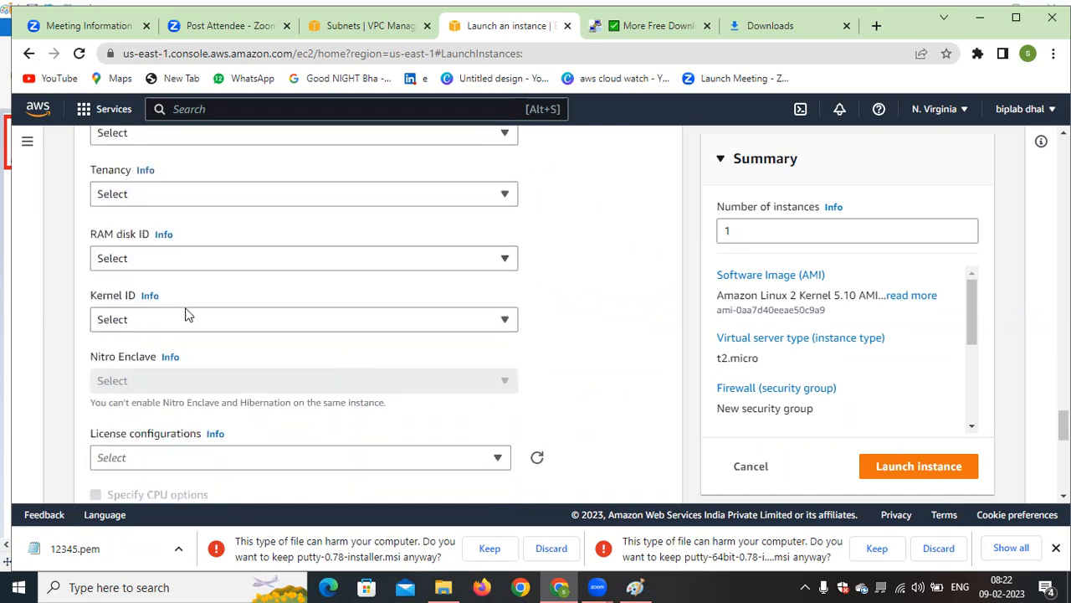
scroll(180, 301, "down", 1)
scroll(344, 344, "down", 1)
scroll(342, 342, "down", 3)
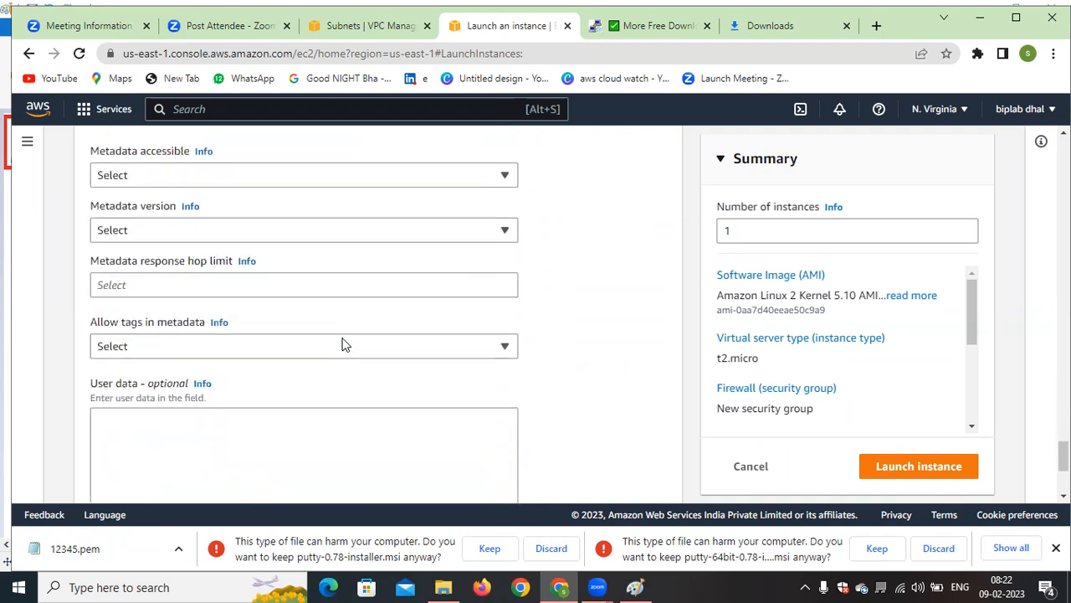
Try a user data script with the lines #!/bin/bash and yum install httpd -y, and clear it again
scroll(342, 342, "down", 2)
left_click(239, 344)
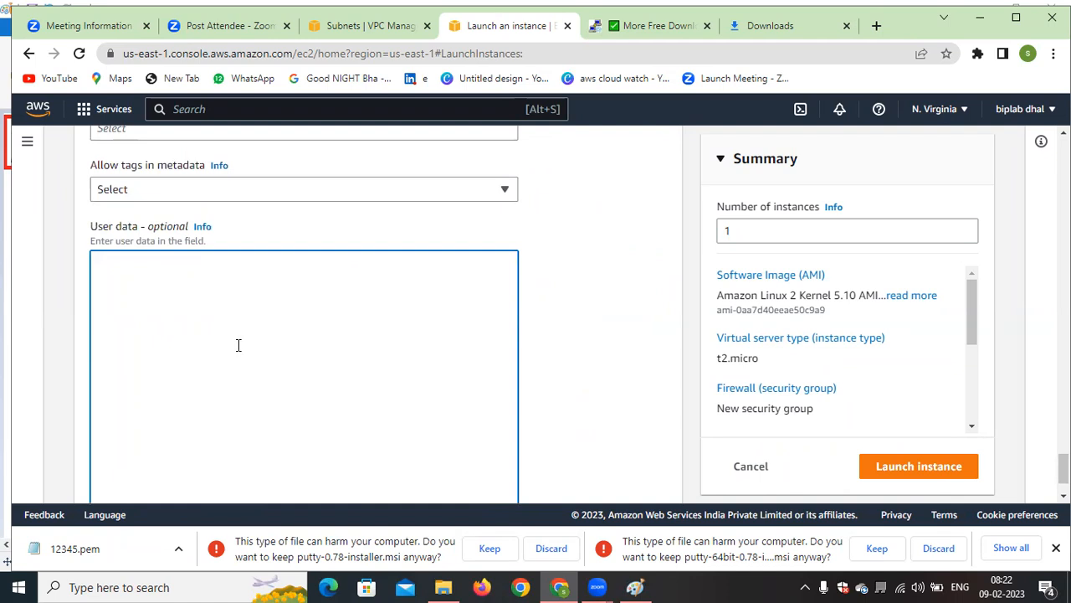
type("#")
type("!")
type("/")
type("bin/ba")
type("sh ")
type("yum in")
type("stal")
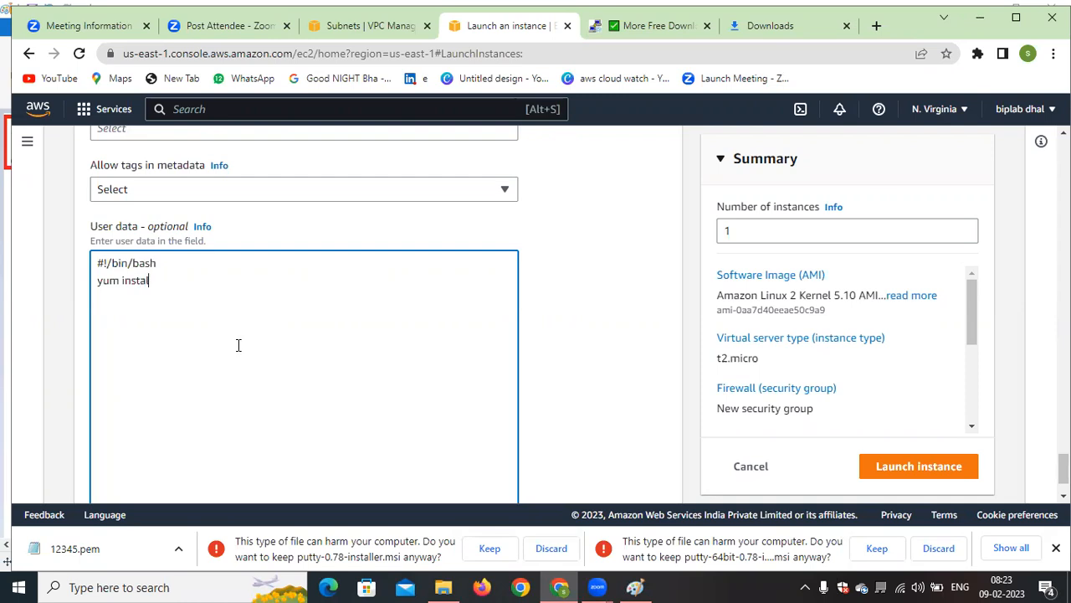
type("l httpd -y")
left_click_drag(210, 276, 49, 227)
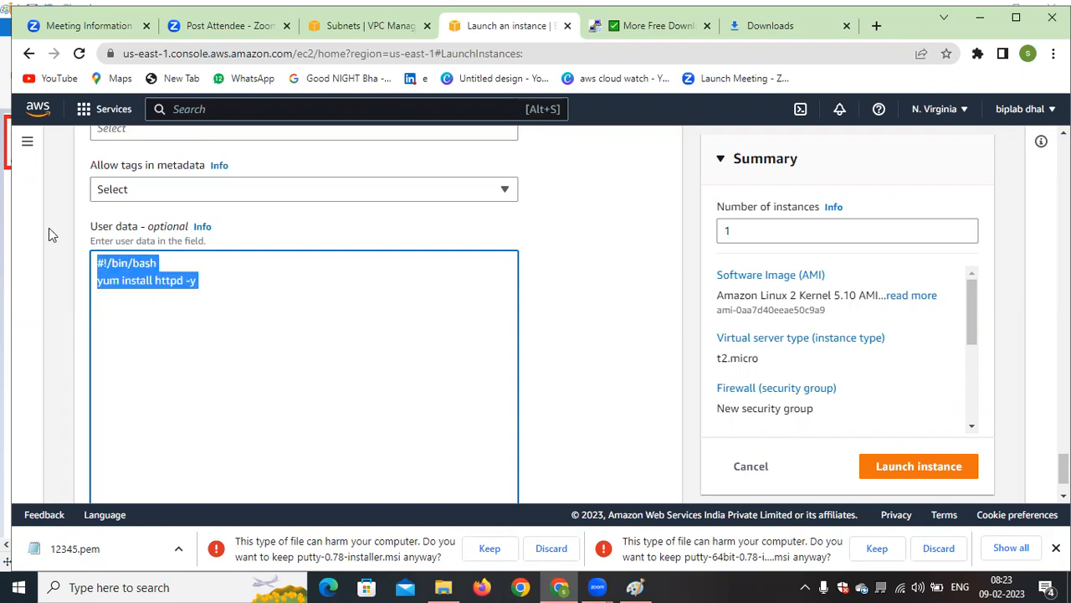
key("BackSpace")
Try to launch the instance with the user data left empty and hibernation enabled
scroll(335, 351, "down", 1)
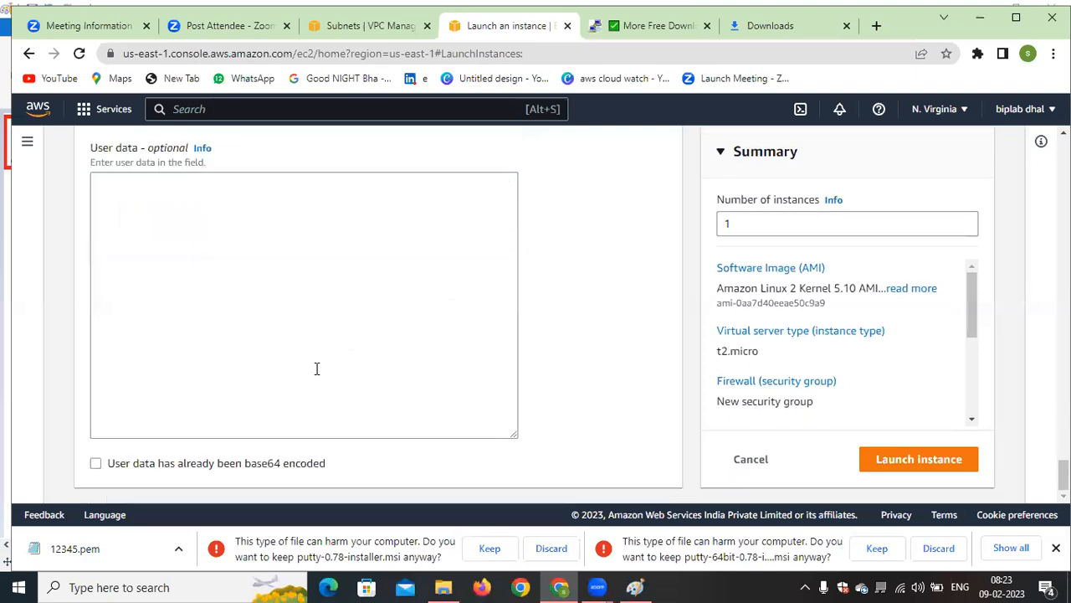
scroll(335, 408, "up", 3)
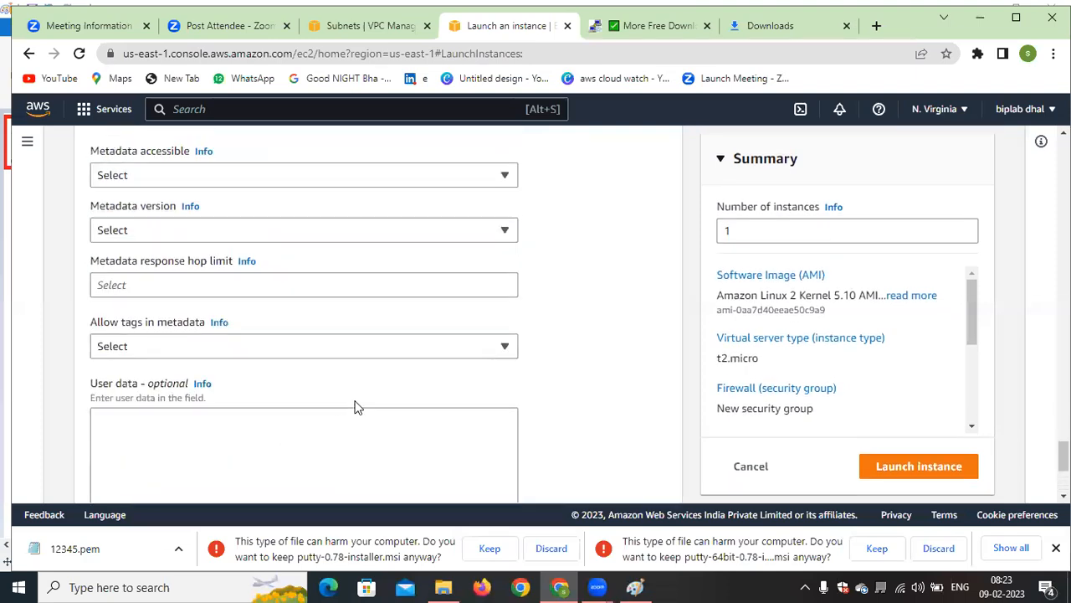
left_click(935, 466)
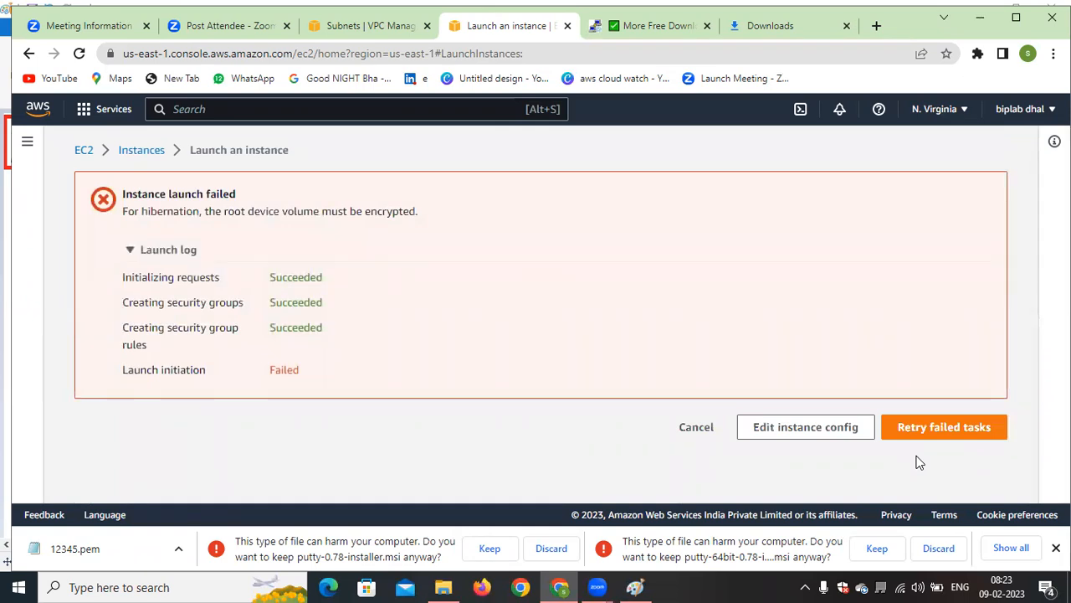
Reopen the instance configuration for editing and reset the Stop - Hibernate behavior to Select
left_click(822, 427)
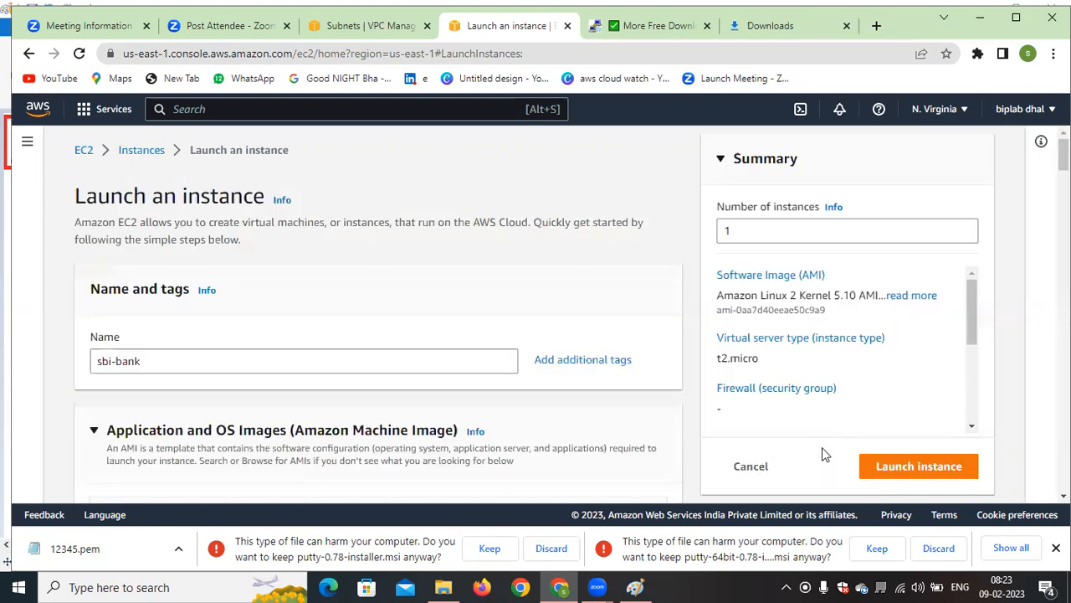
scroll(268, 330, "down", 12)
scroll(268, 329, "down", 15)
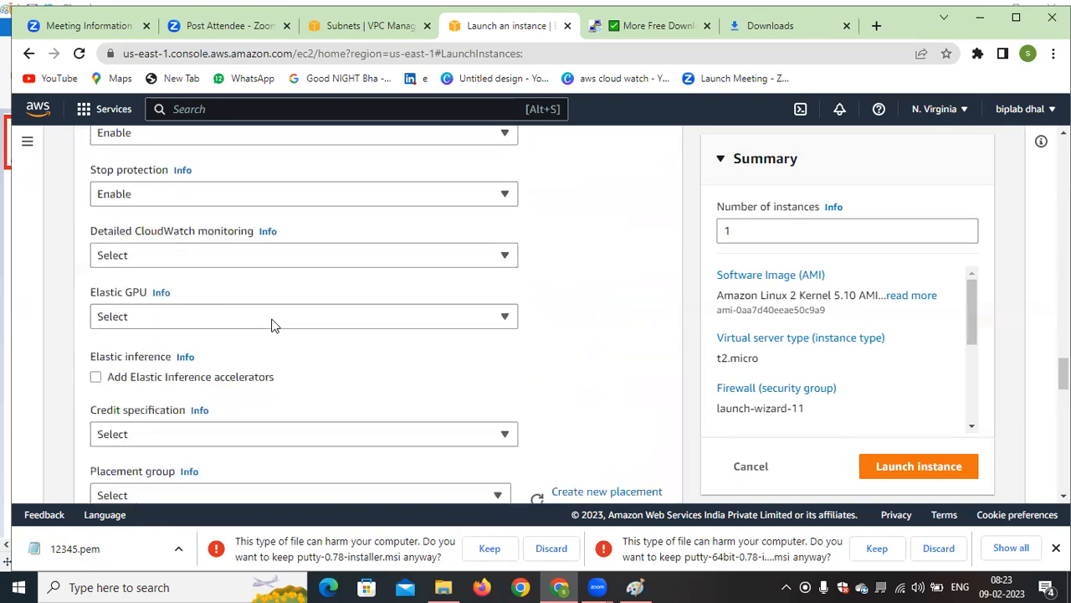
scroll(271, 325, "up", 3)
scroll(271, 324, "down", 2)
scroll(271, 325, "up", 4)
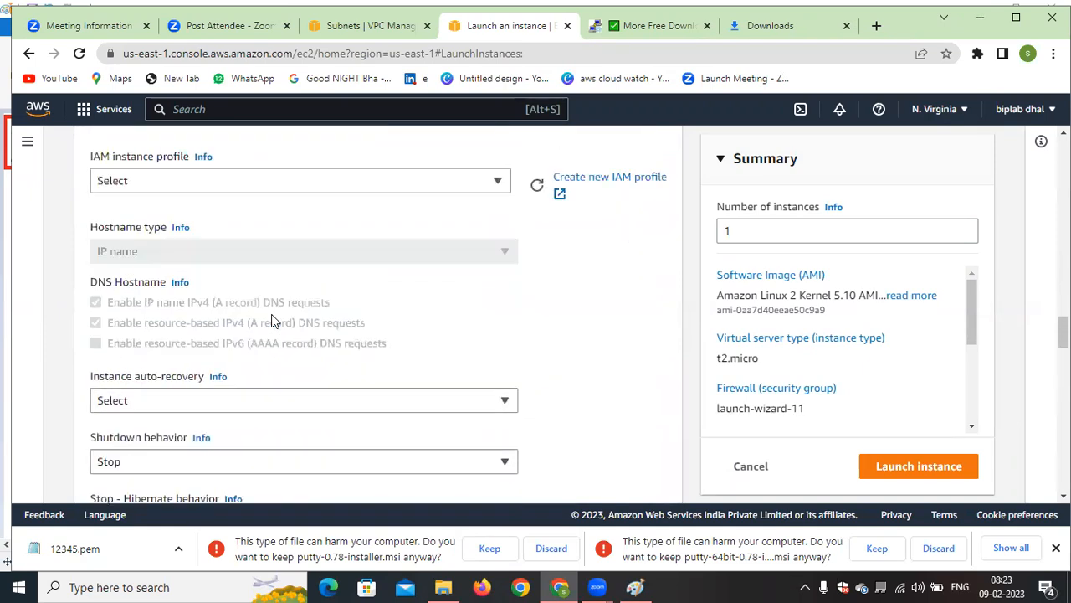
scroll(273, 321, "down", 12)
scroll(273, 321, "up", 5)
scroll(273, 321, "up", 2)
scroll(272, 321, "up", 4)
scroll(273, 316, "up", 5)
scroll(274, 321, "up", 3)
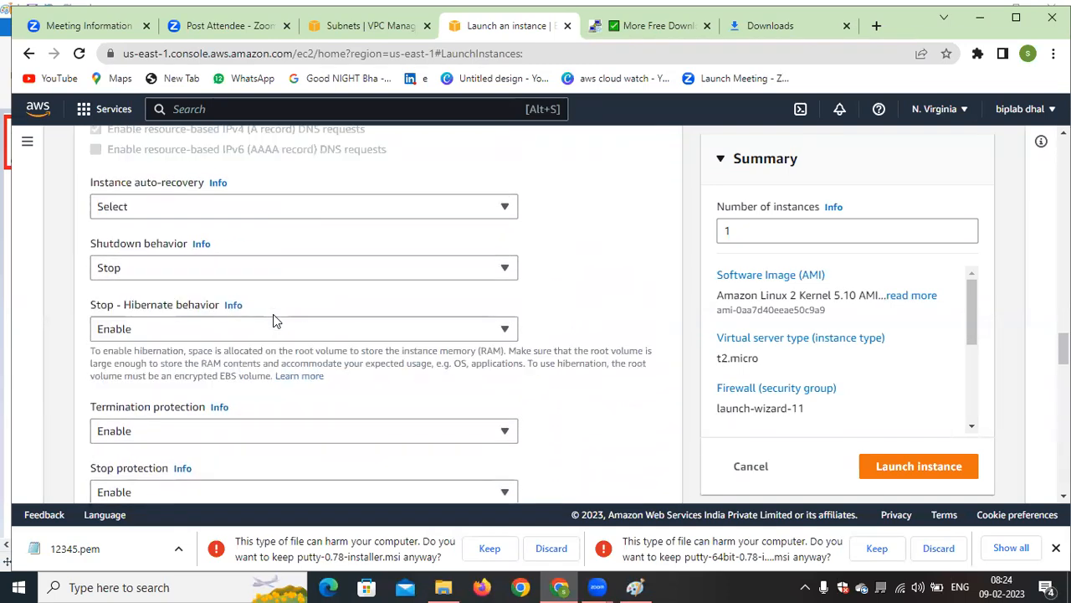
left_click(226, 329)
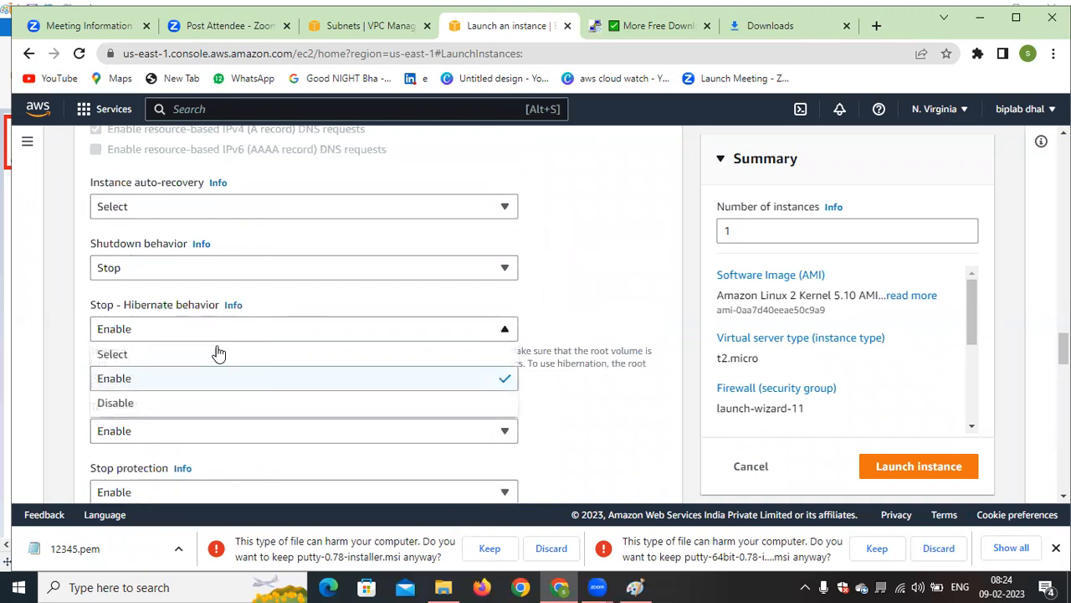
left_click(161, 356)
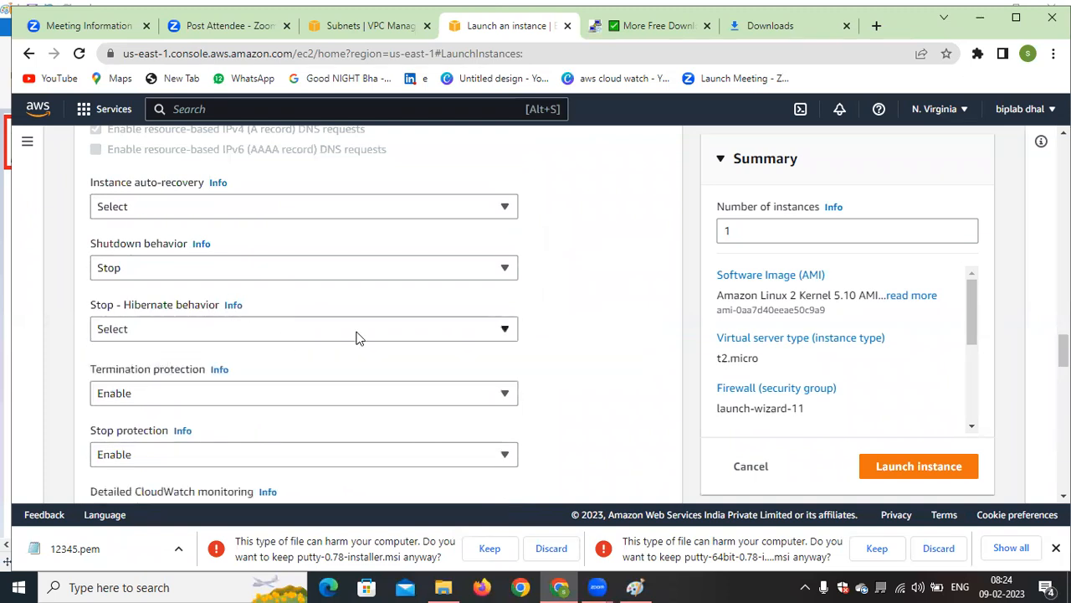
Set the Stop - Hibernate behavior back to Enable and try launching the instance again
scroll(359, 337, "up", 1)
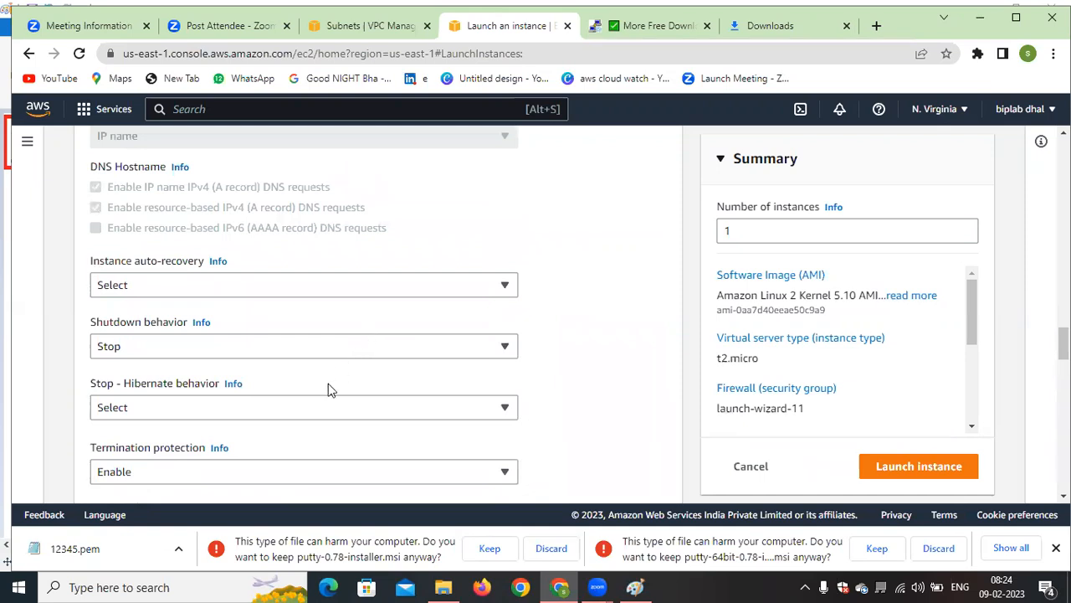
left_click(318, 408)
left_click(158, 360)
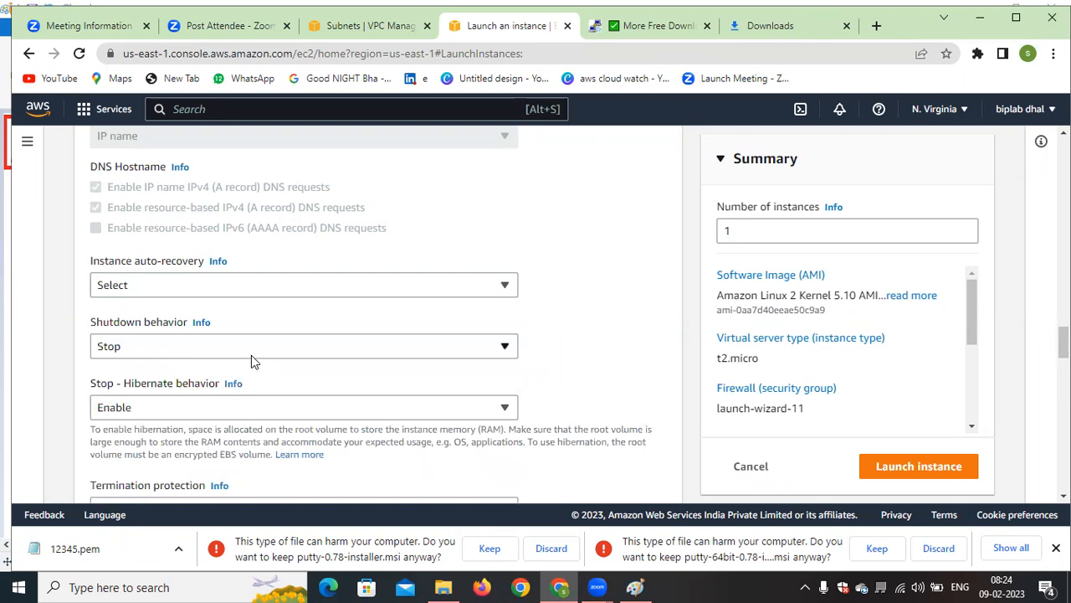
left_click(382, 349)
left_click(665, 336)
scroll(431, 333, "up", 1)
scroll(431, 332, "down", 2)
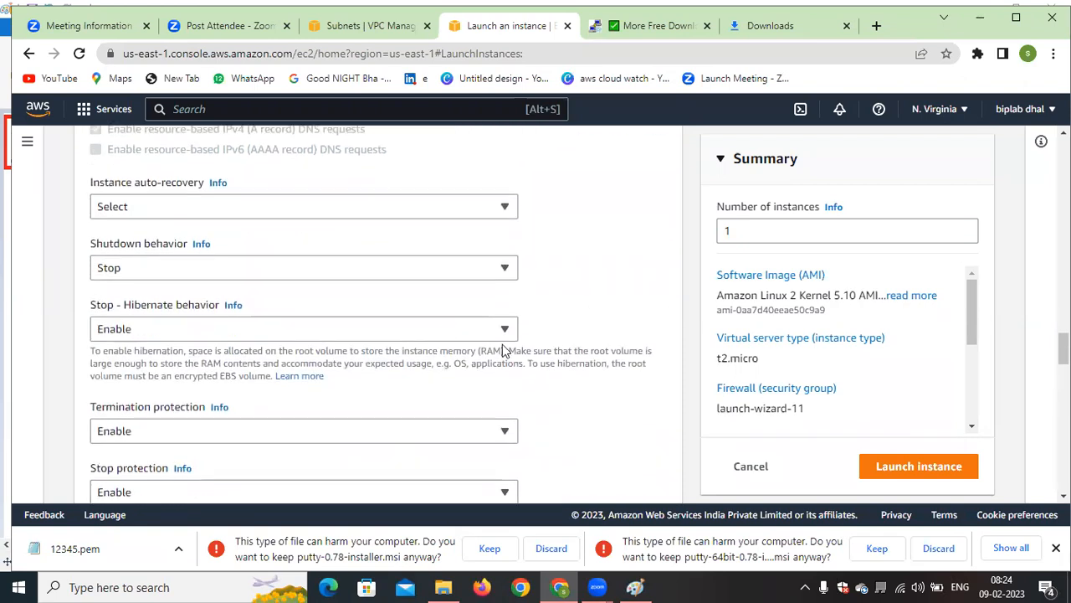
left_click(903, 467)
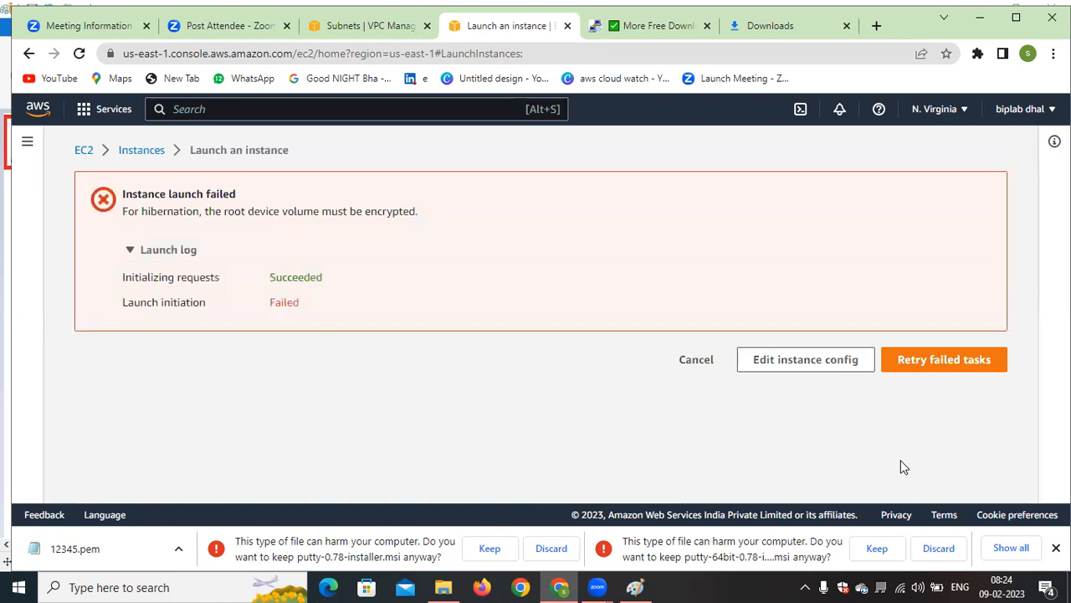
Reopen the instance configuration for editing and set the Stop - Hibernate behavior to Disable
left_click(802, 361)
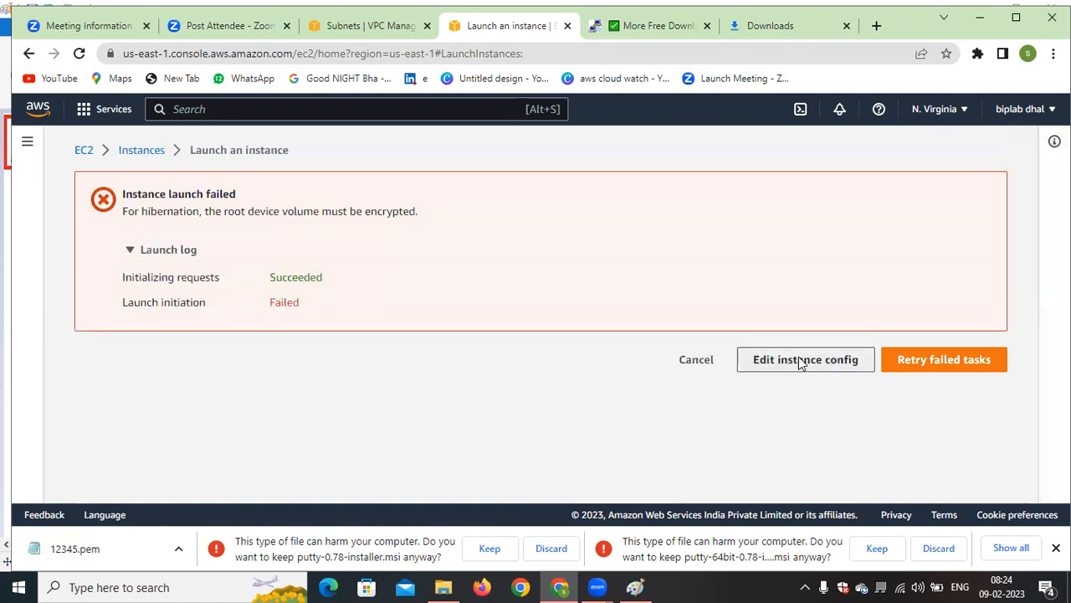
scroll(368, 374, "down", 15)
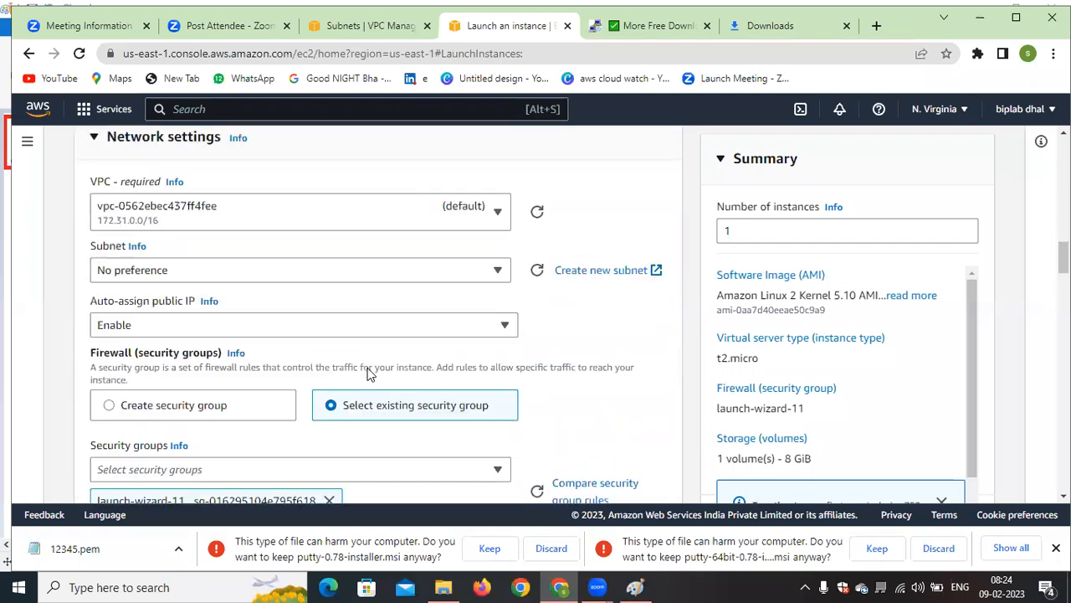
scroll(368, 374, "down", 5)
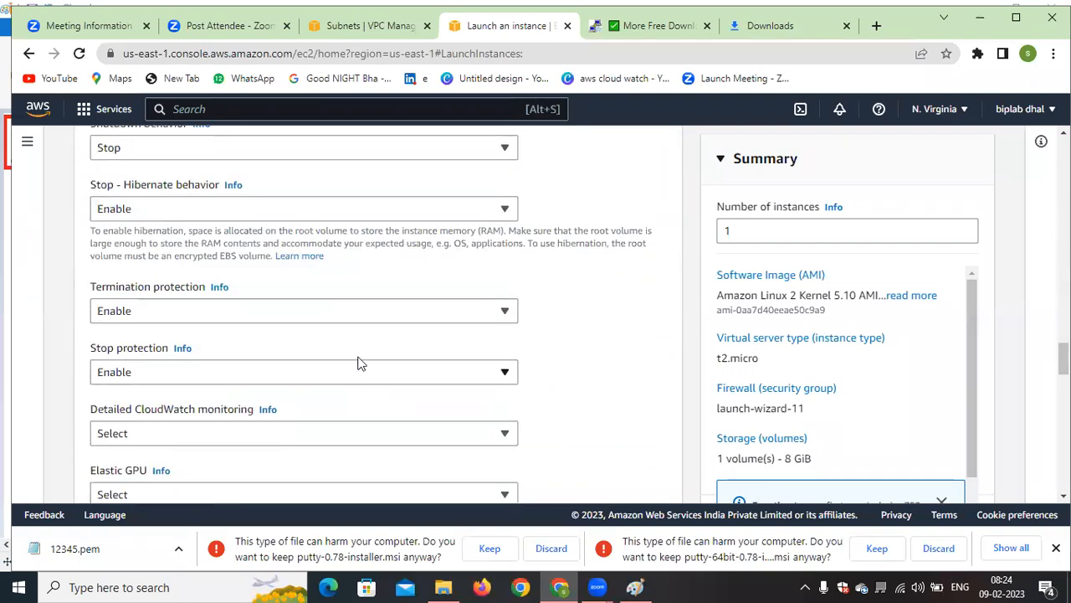
left_click(372, 315)
left_click(408, 284)
scroll(191, 241, "up", 1)
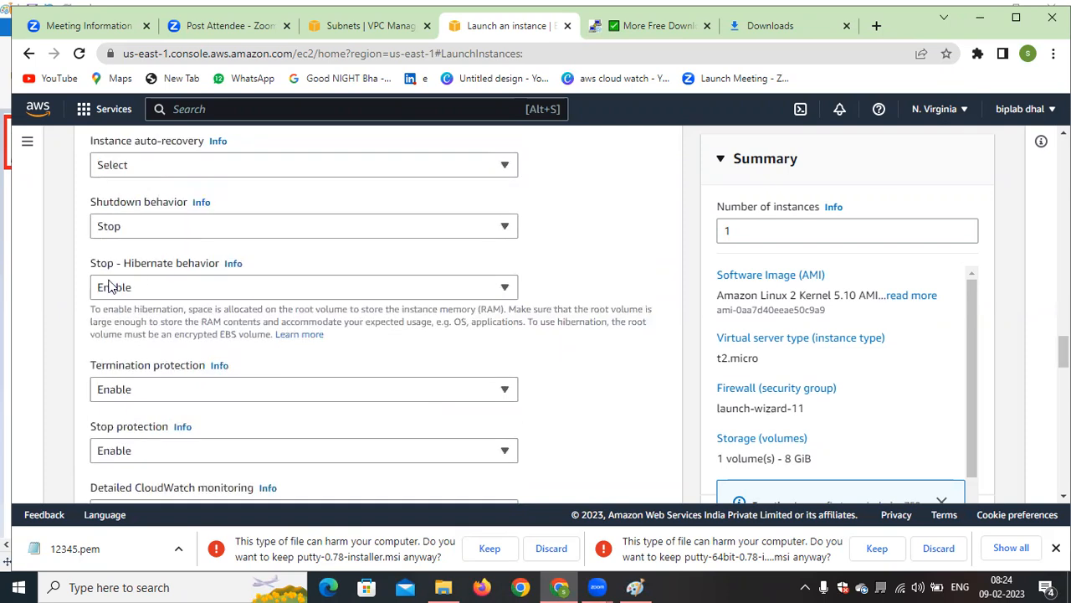
left_click(427, 287)
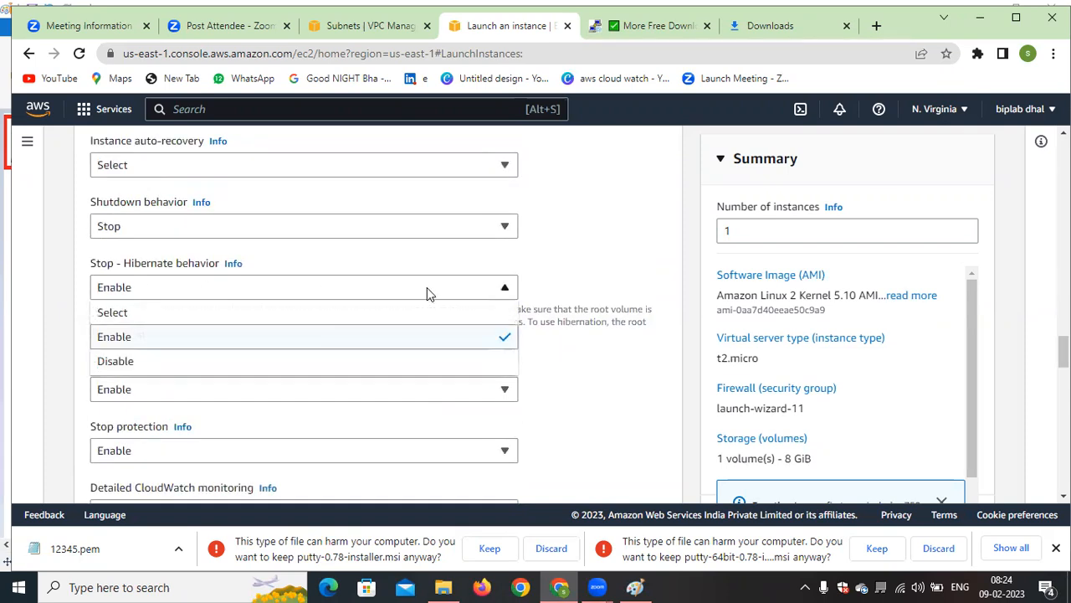
left_click(124, 361)
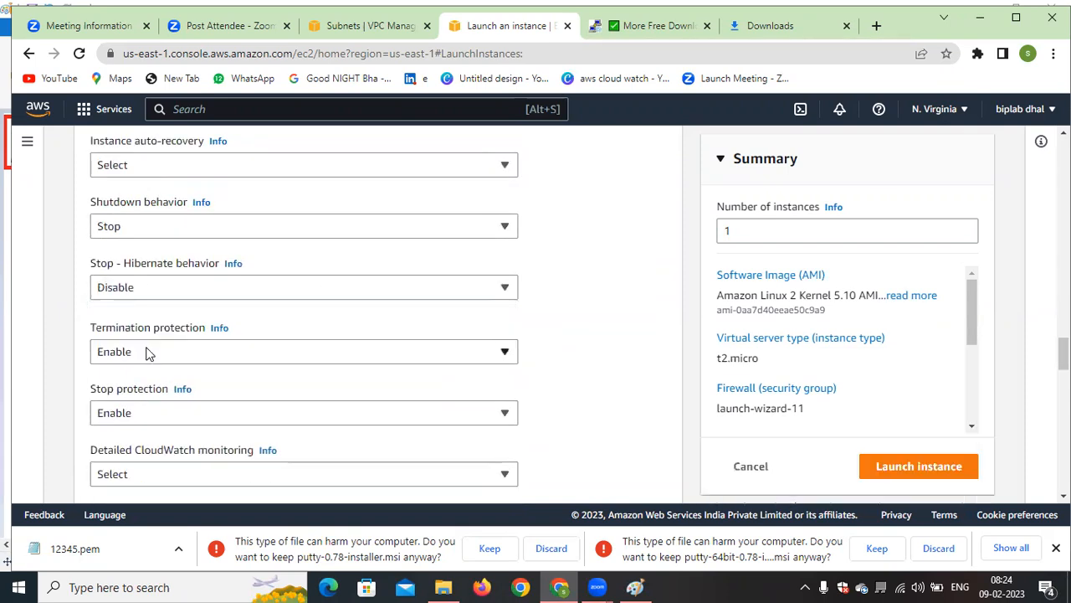
Launch the instance with hibernation disabled and open the list of all instances
left_click(244, 422)
left_click(871, 444)
left_click(944, 465)
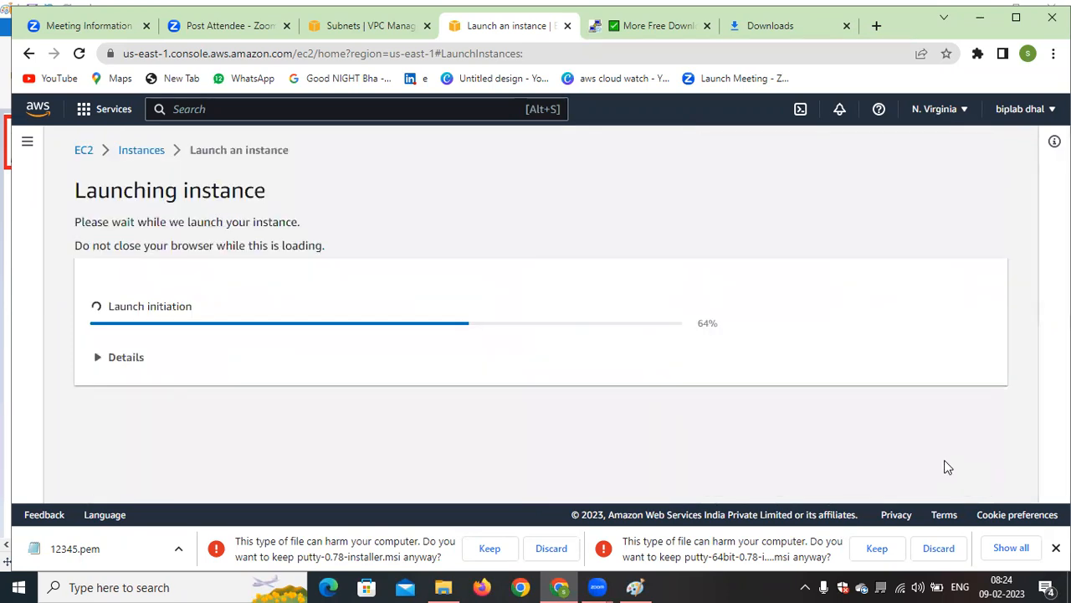
scroll(585, 410, "down", 2)
scroll(586, 412, "down", 5)
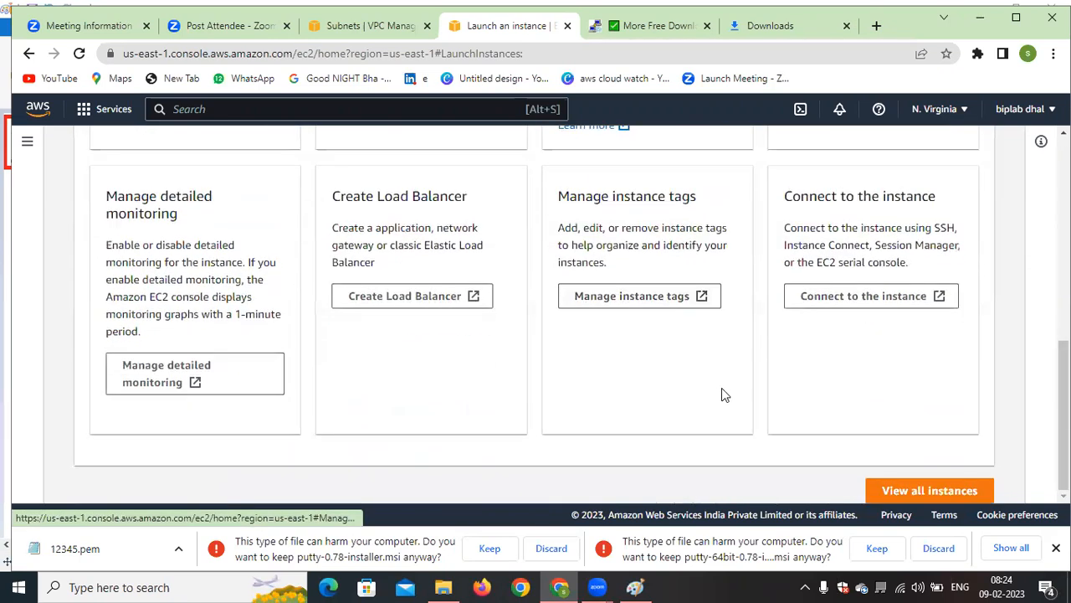
left_click(914, 489)
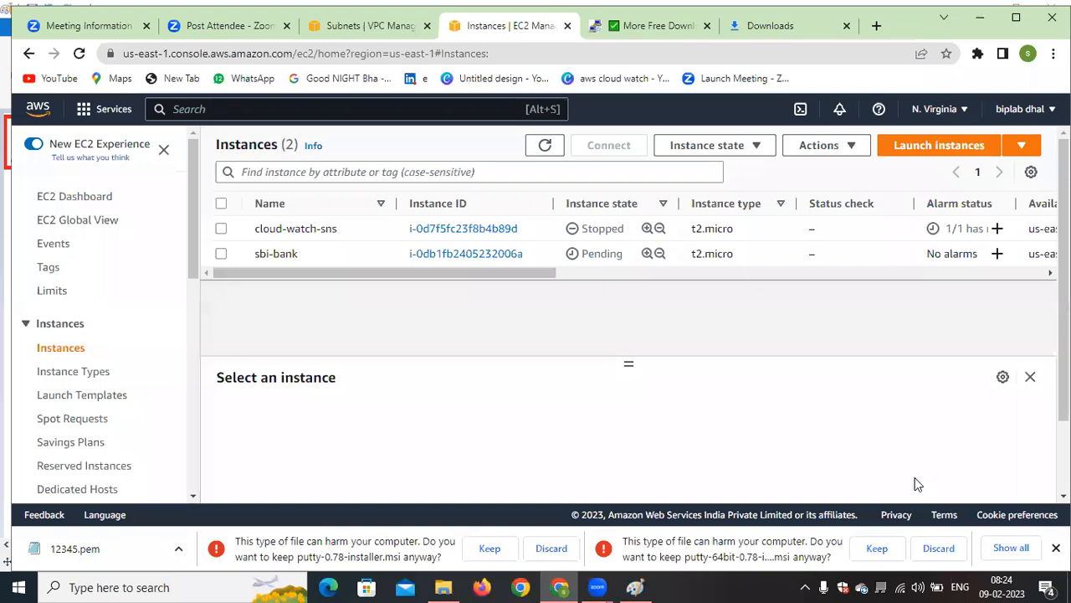
Refresh the instances list repeatedly to check the state of the sbi-bank instance
left_click(545, 145)
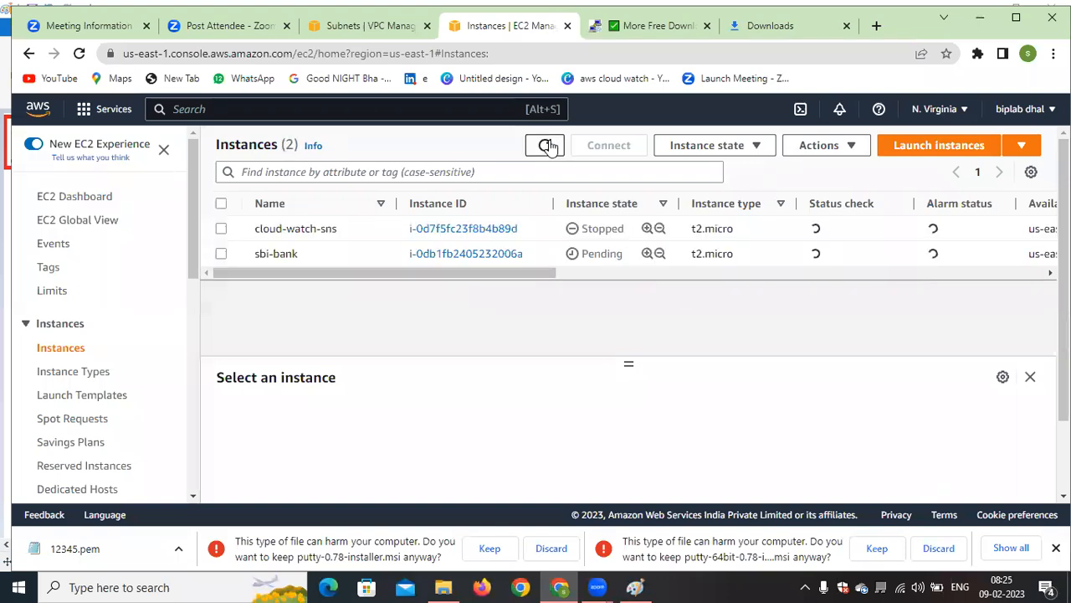
left_click(548, 146)
left_click(548, 146)
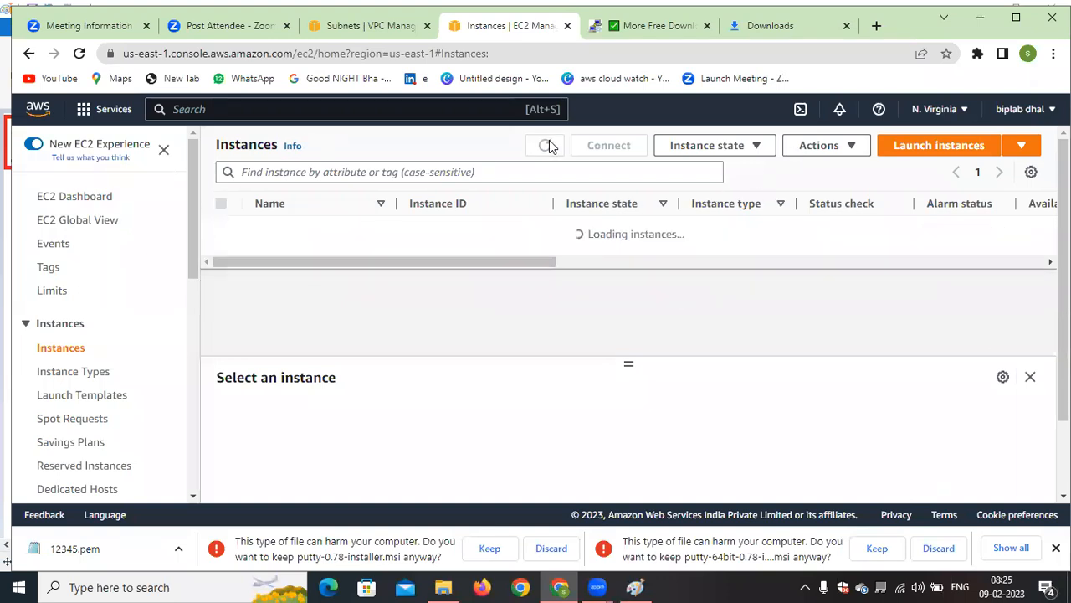
left_click(548, 146)
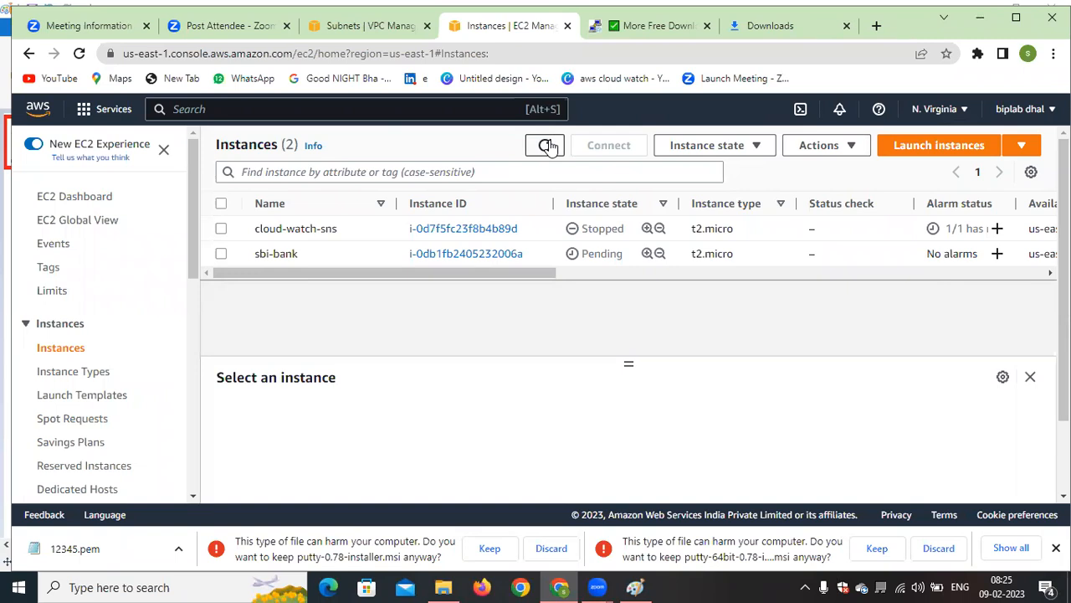
left_click(545, 145)
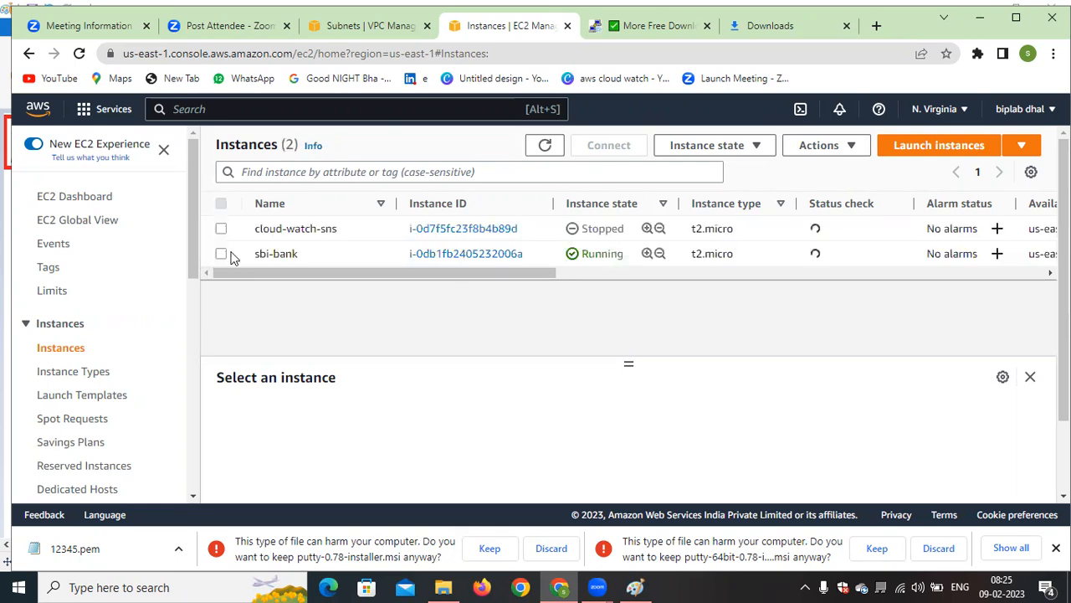
Connect to the sbi-bank instance through EC2 Instance Connect with the user name ec2-user
left_click(221, 254)
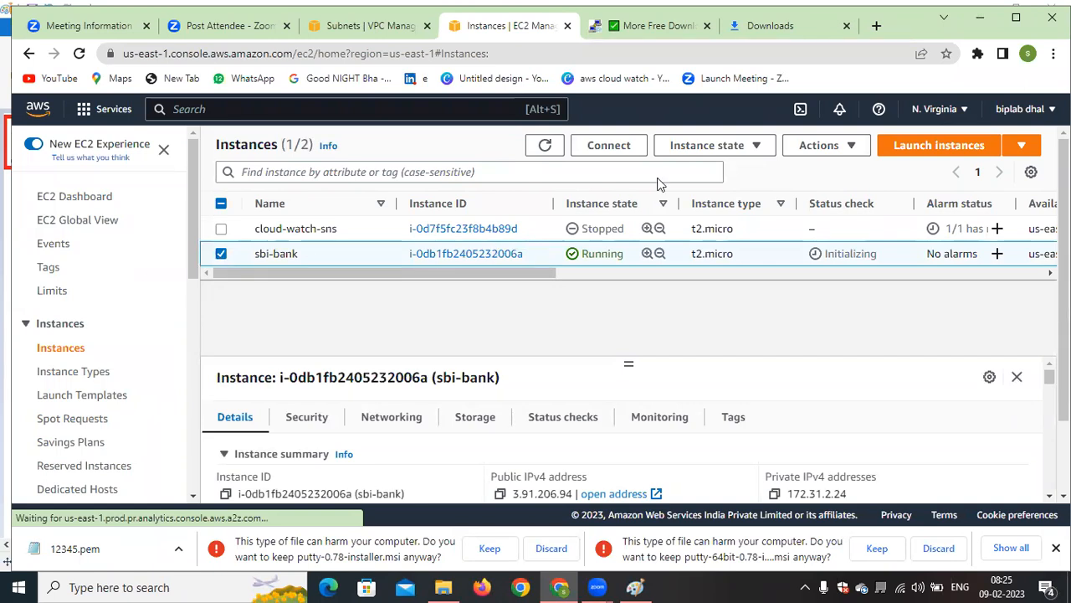
left_click(610, 147)
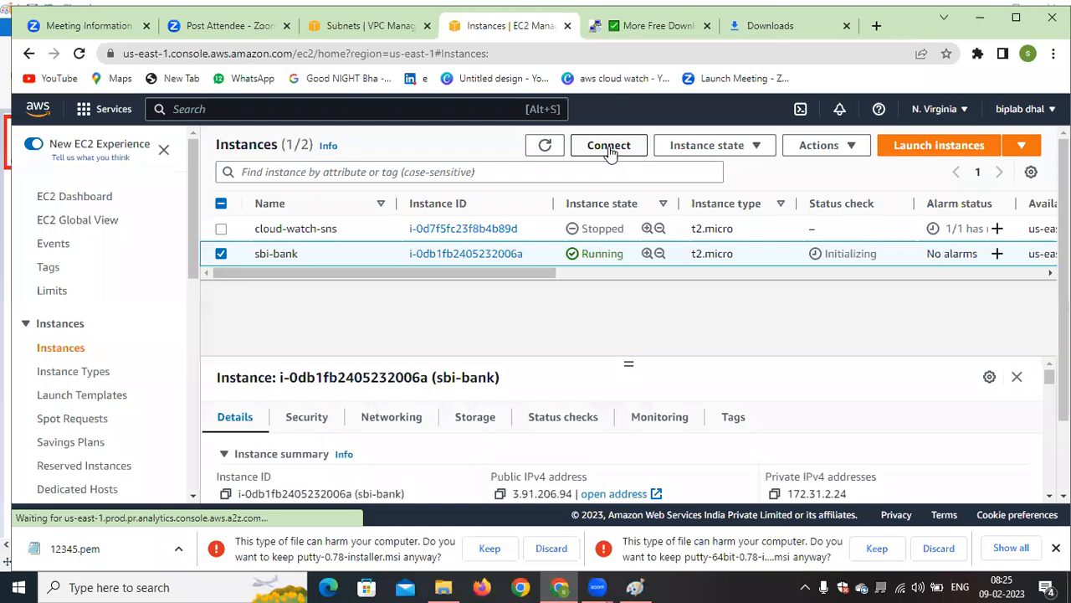
scroll(505, 302, "down", 2)
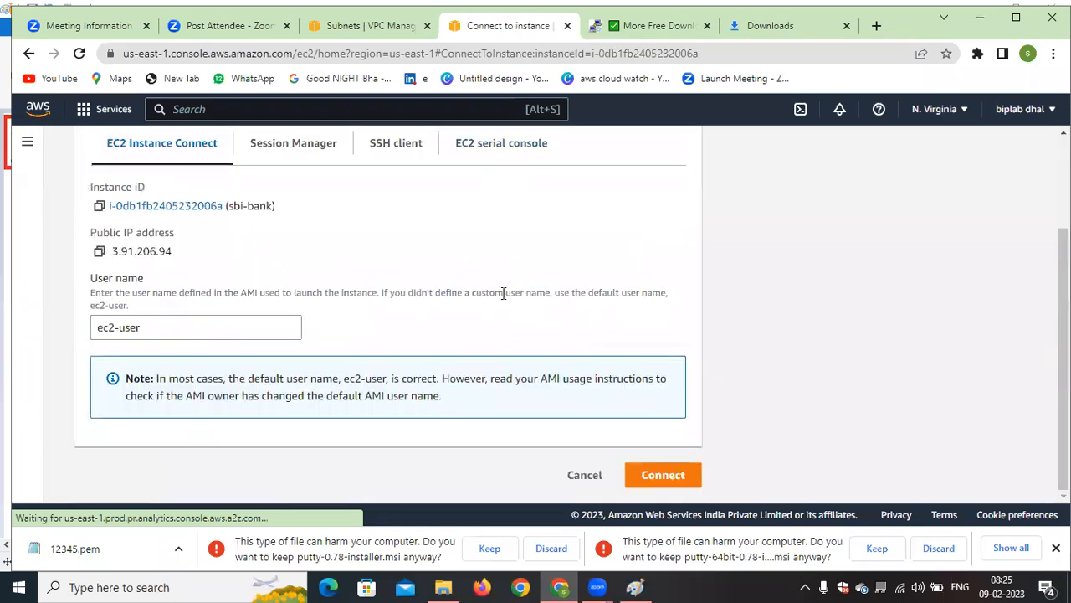
left_click(665, 475)
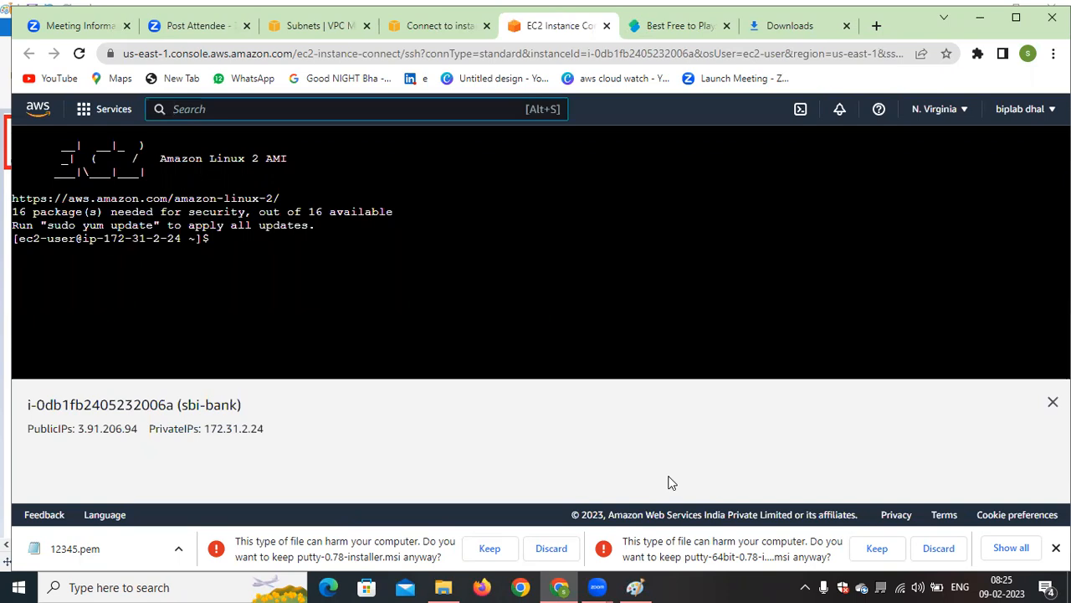
Open the launch-wizard-11 security group from the security details of the sbi-bank instance
left_click(438, 29)
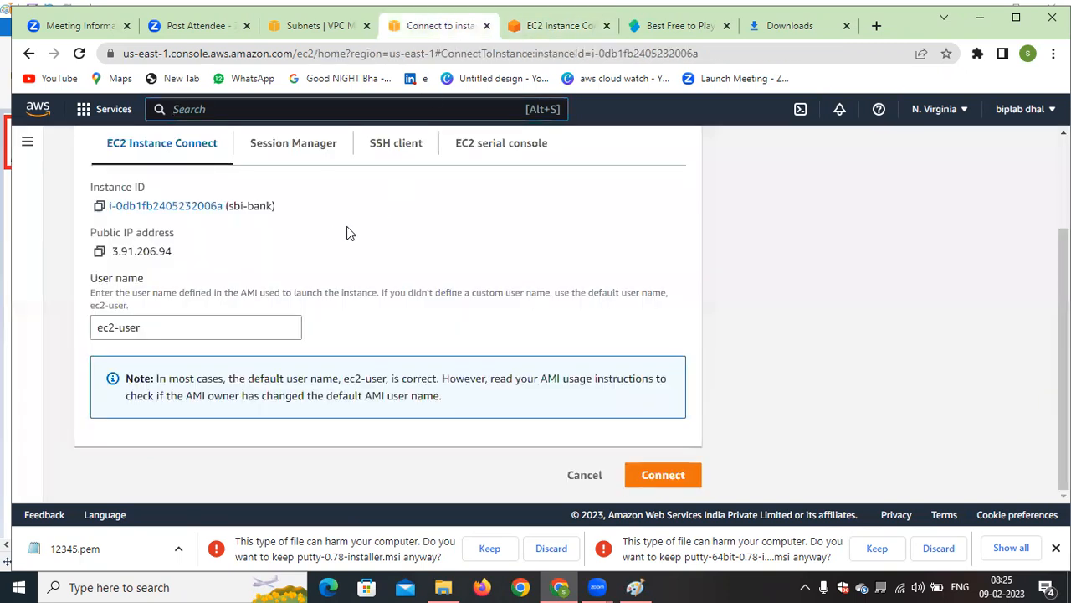
scroll(350, 232, "up", 2)
left_click(186, 336)
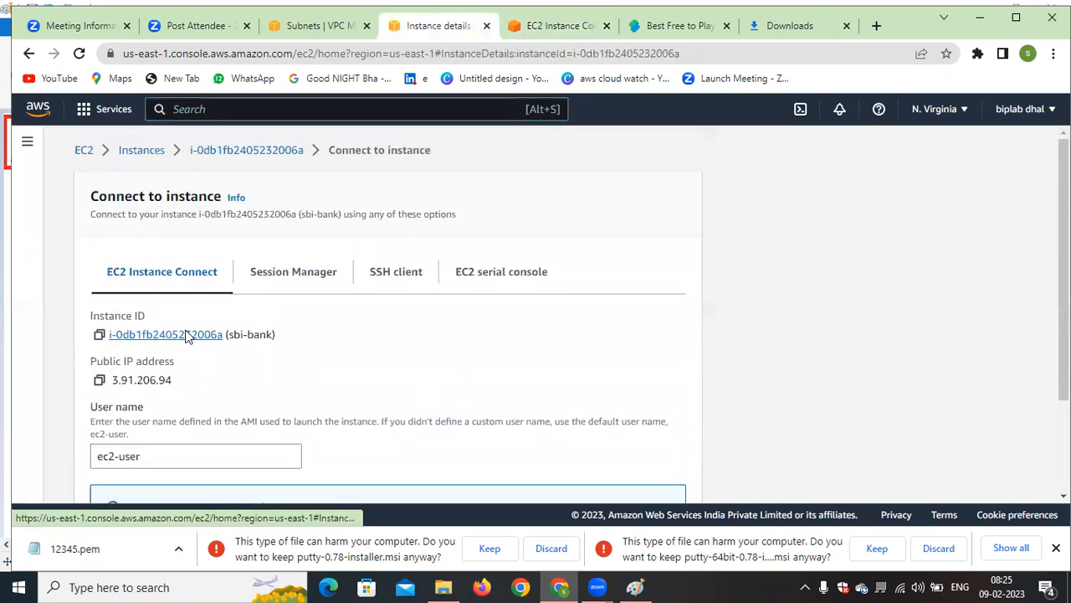
scroll(364, 362, "down", 3)
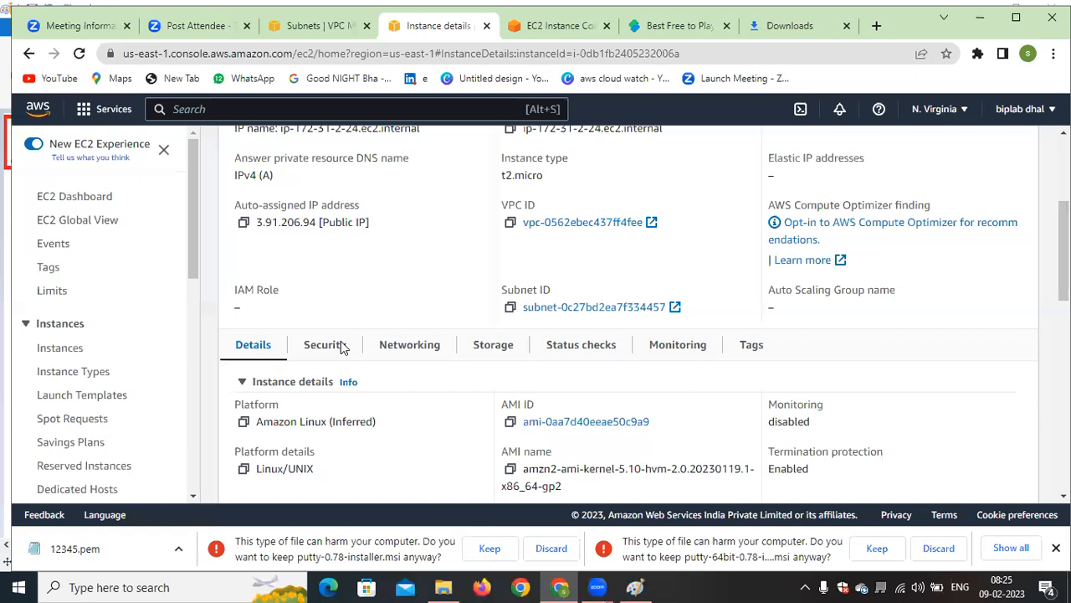
left_click(325, 345)
scroll(442, 426, "down", 3)
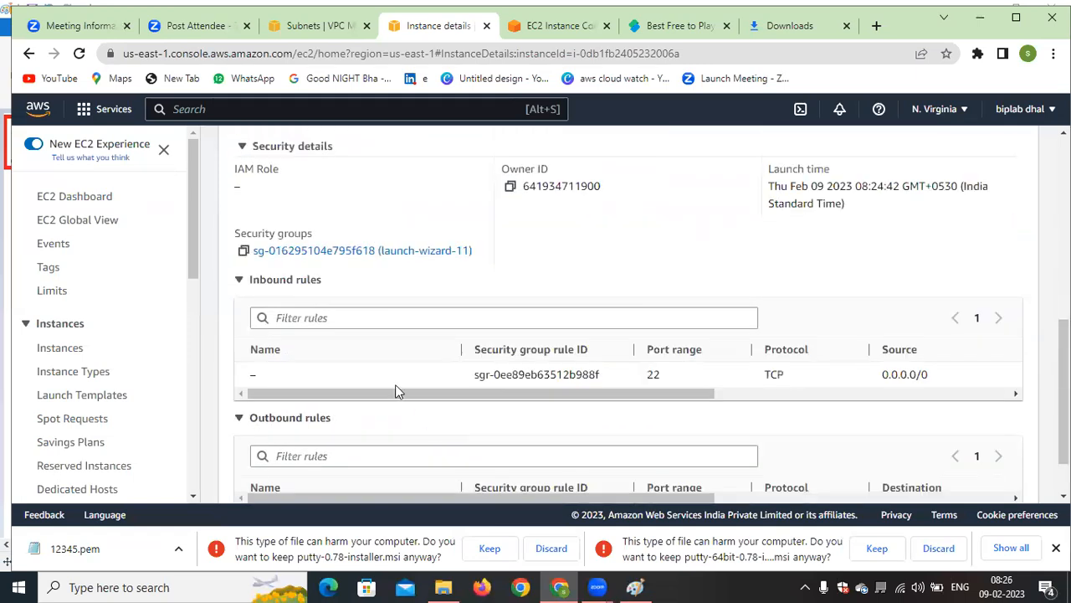
left_click(333, 253)
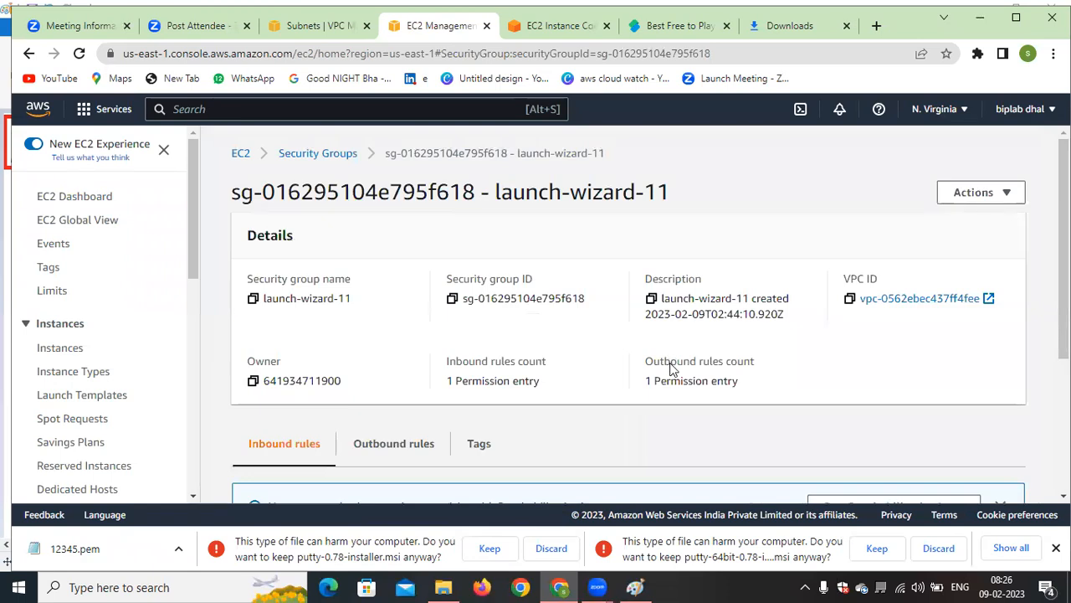
Delete the SSH inbound rule of the launch-wizard-11 security group and save the rules
scroll(287, 240, "down", 3)
left_click(947, 343)
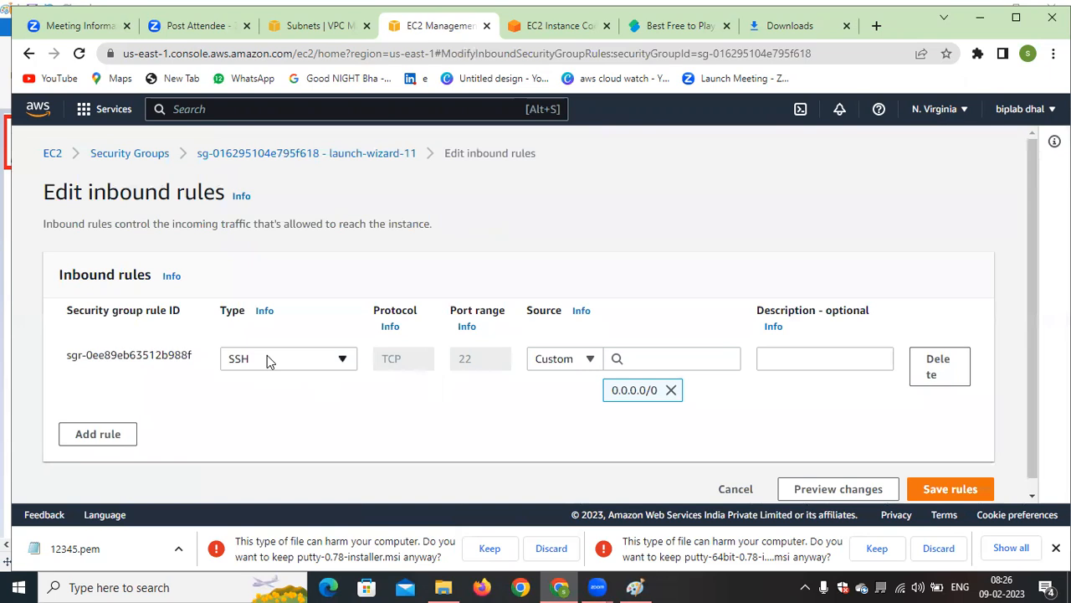
left_click(940, 368)
left_click(963, 437)
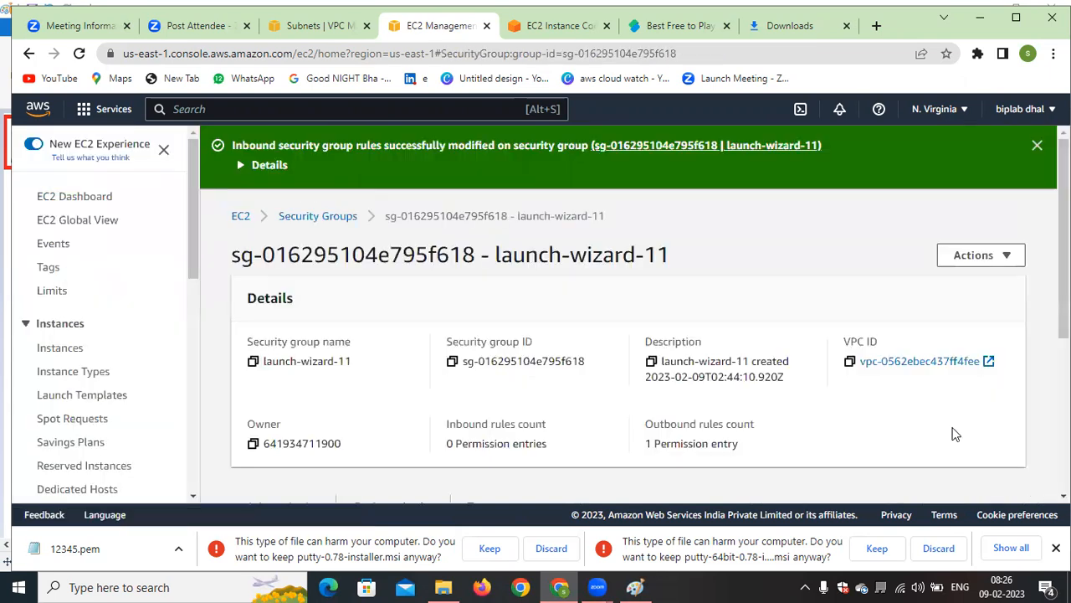
Reload the EC2 Instance Connect session of sbi-bank to test access without the SSH rule, and read the connection message
left_click(553, 26)
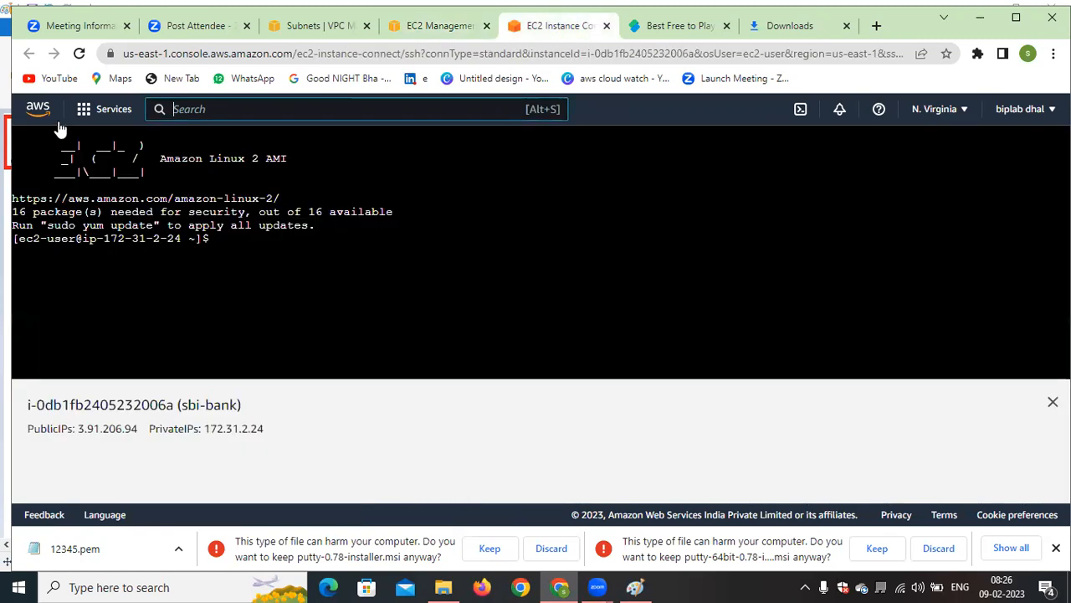
left_click(79, 53)
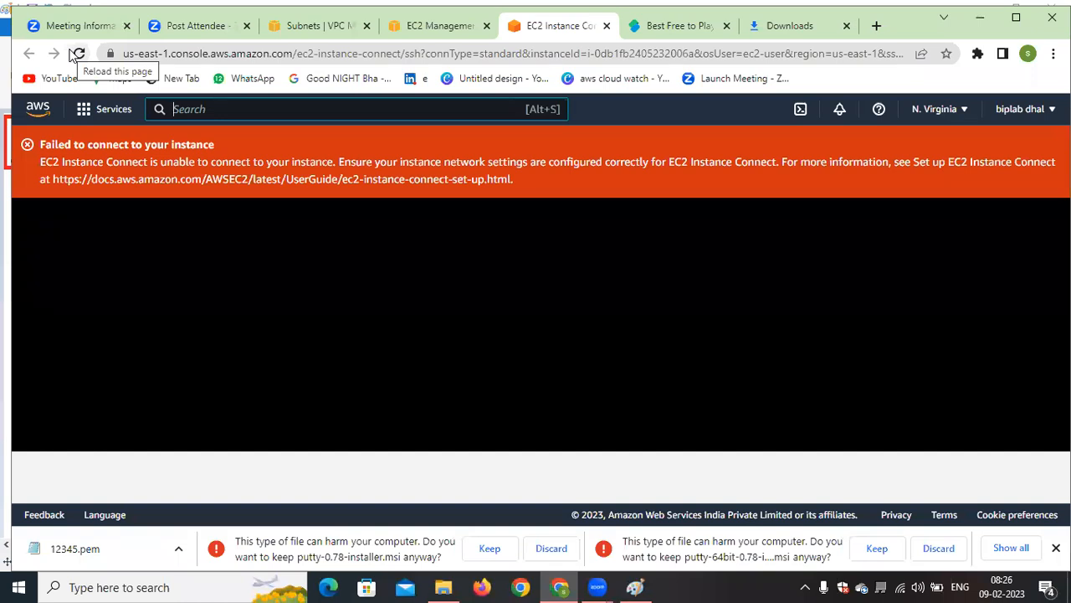
left_click_drag(39, 144, 227, 164)
left_click_drag(340, 163, 529, 164)
left_click(548, 218)
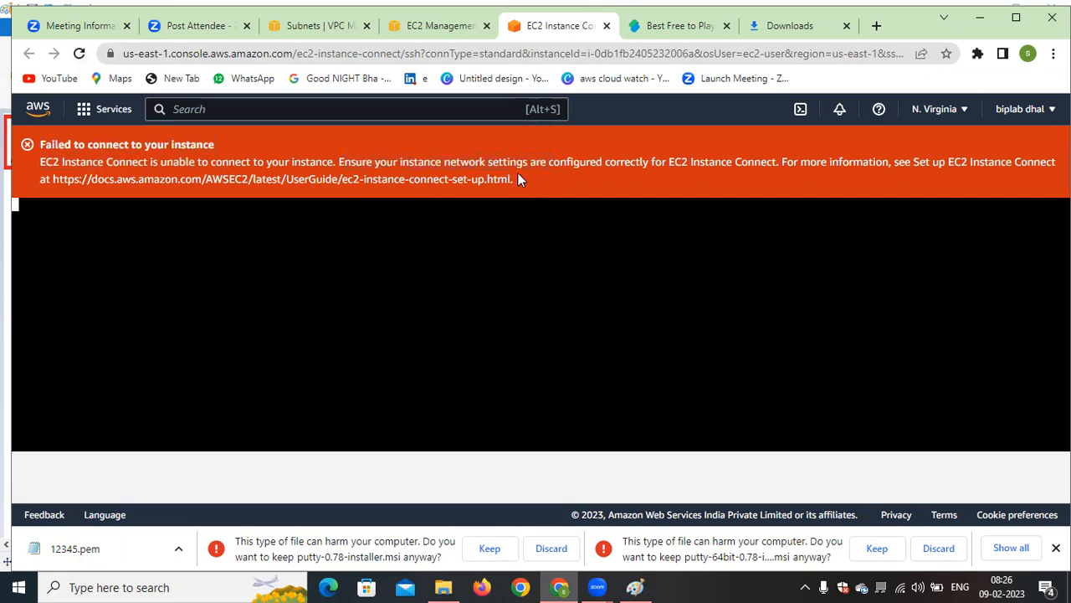
left_click_drag(332, 165, 1008, 161)
left_click(882, 206)
left_click(491, 334)
left_click_drag(541, 201, 231, 185)
left_click(473, 276)
left_click_drag(38, 164, 598, 261)
left_click(598, 264)
Open Command Prompt and change the working directory to Downloads
left_click(186, 586)
type("cmd")
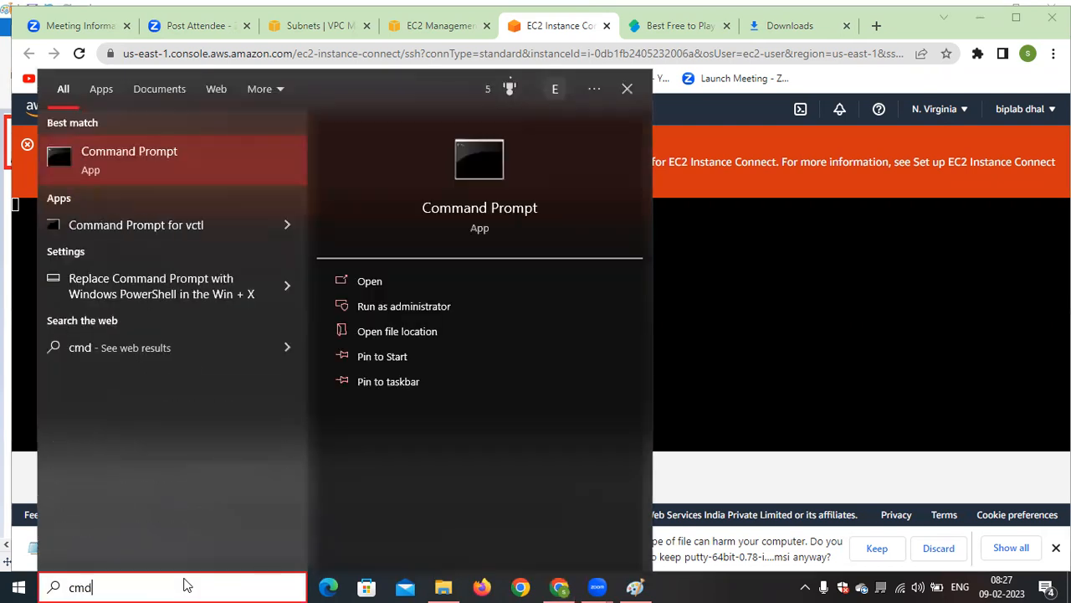
key("Return")
left_click(315, 264)
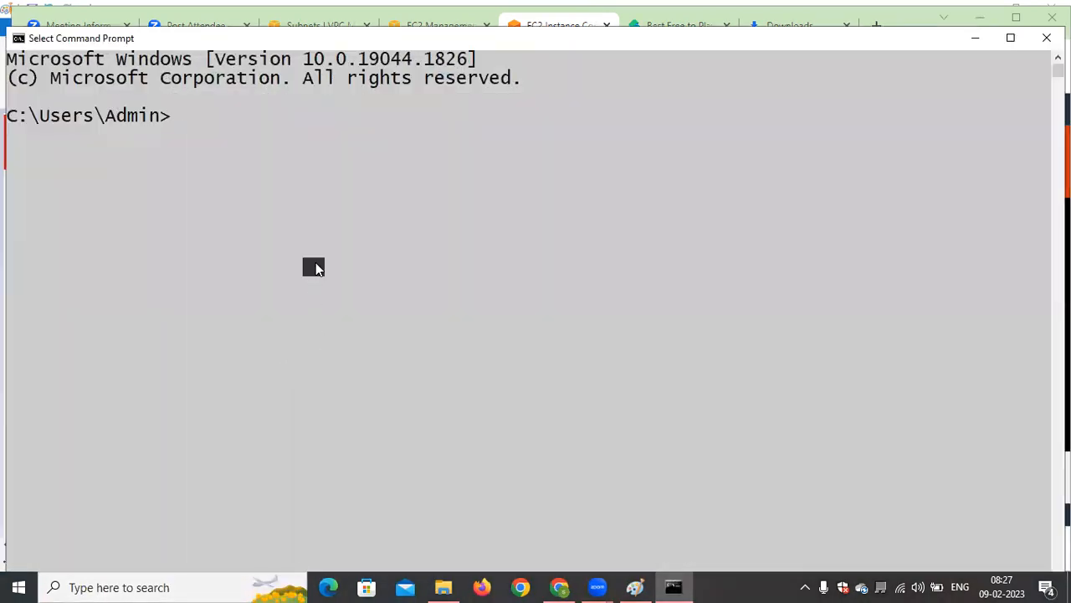
type("cd")
key("Tab")
key("Tab")
key("Tab")
key("Tab")
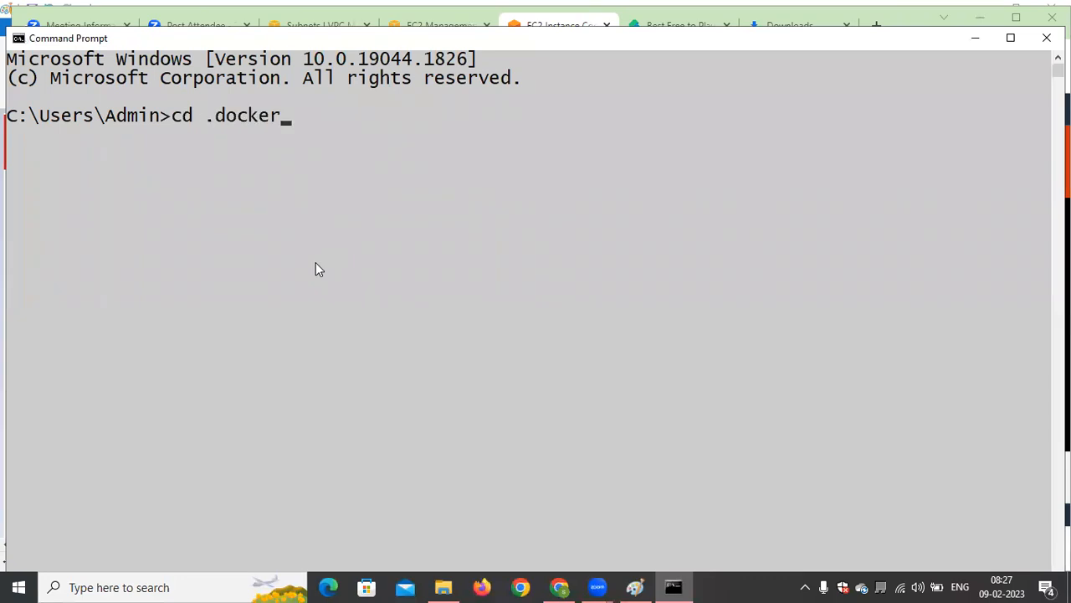
key("Tab")
key("Tab")
key("Return")
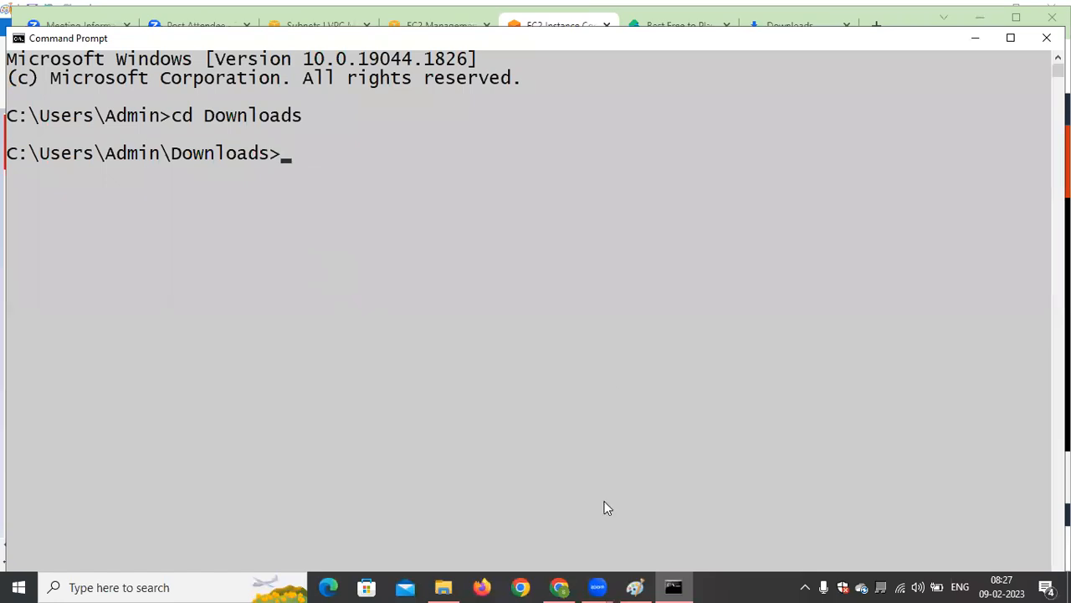
Open the Instances list in the EC2 console in Chrome and switch back to Command Prompt
left_click(561, 586)
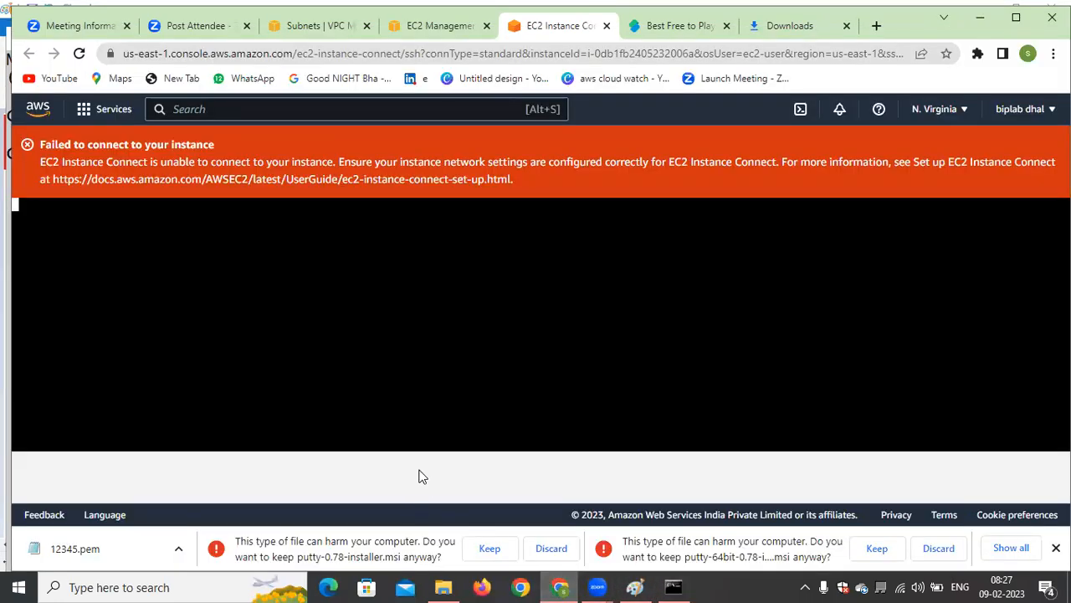
left_click(435, 25)
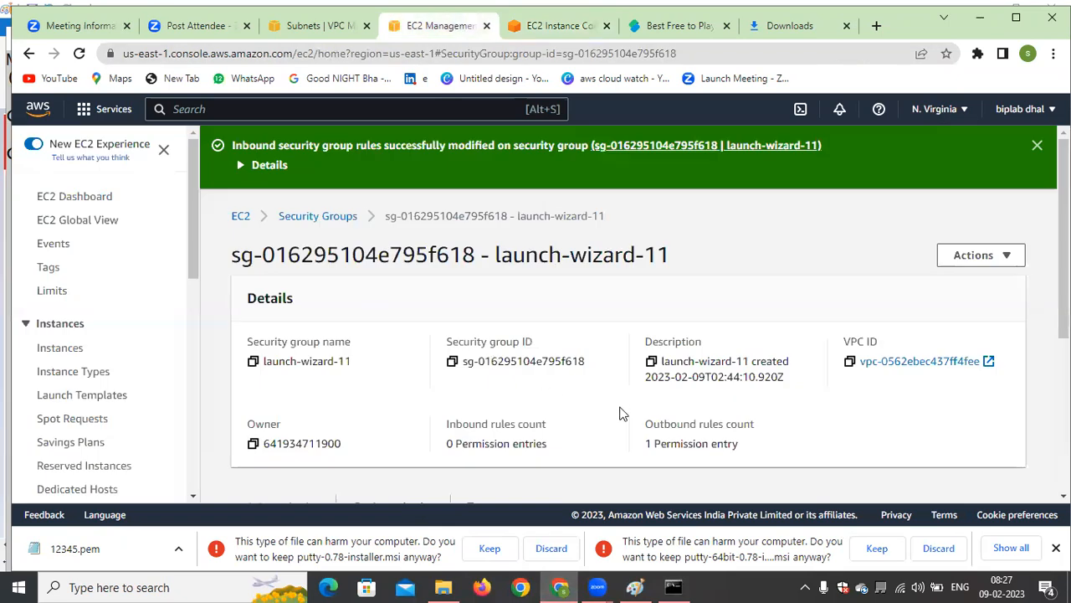
left_click(67, 354)
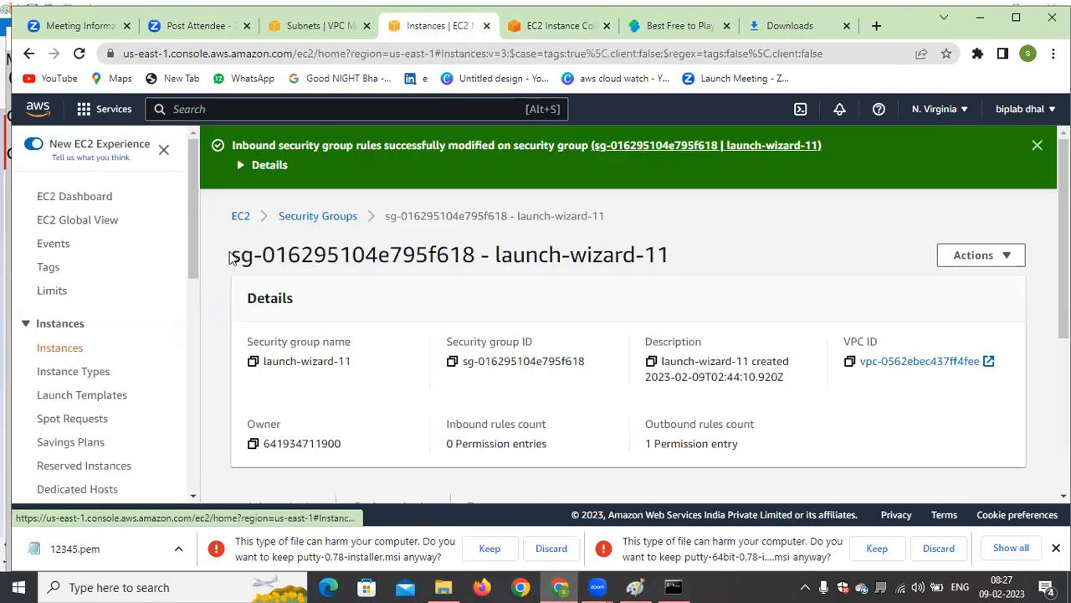
left_click(500, 494)
left_click(685, 586)
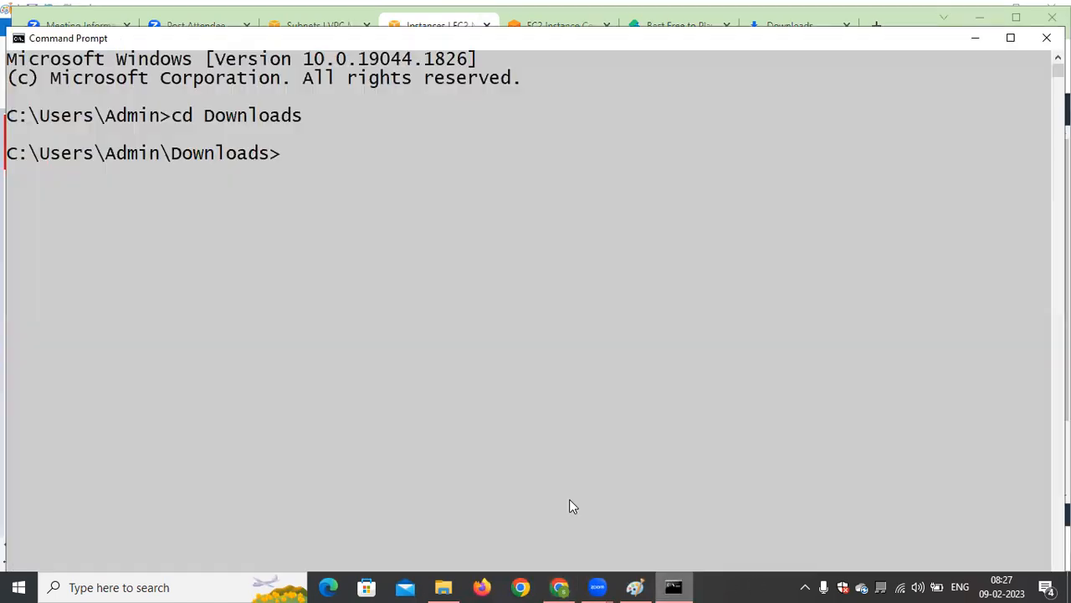
Try to connect over SSH as ec2-user to 3.91.206.94 with the key file 12345.pem
type("ssg")
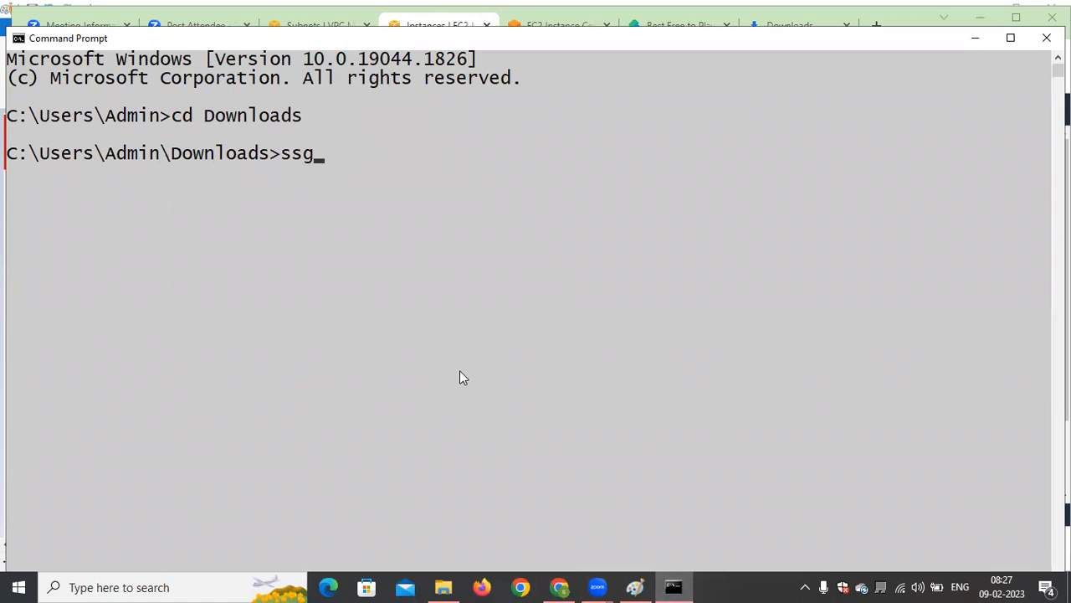
key("BackSpace")
type("h ec2-user@")
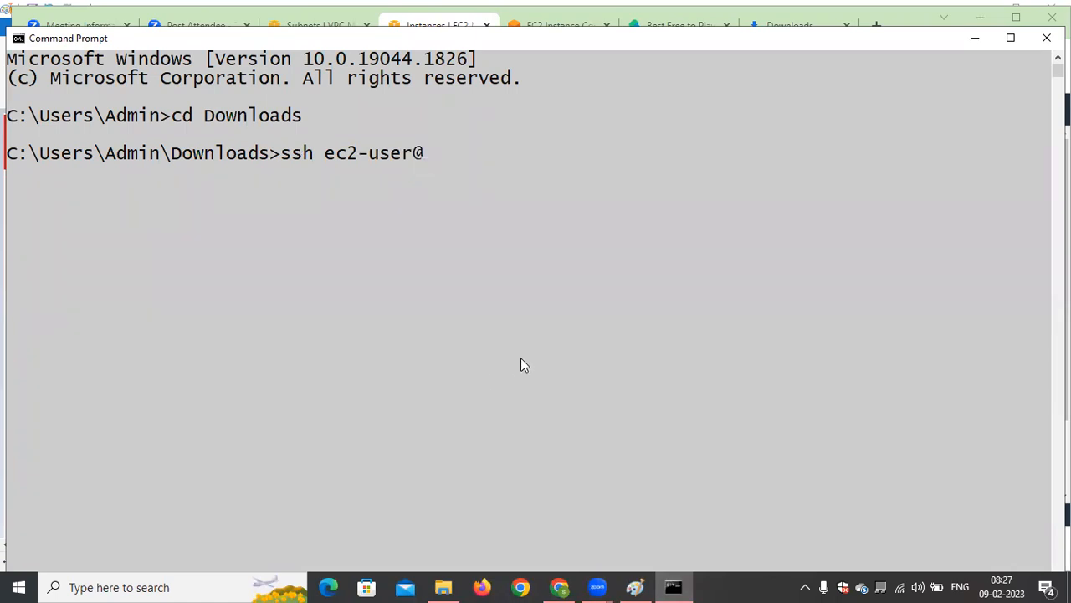
key("ctrl+v")
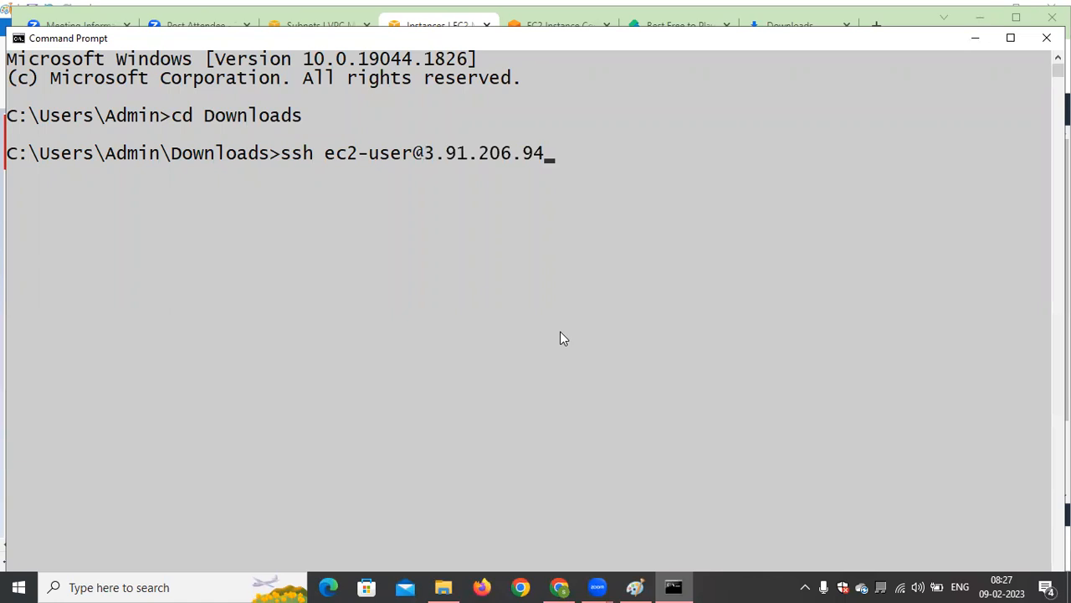
type("-i 12345.pem")
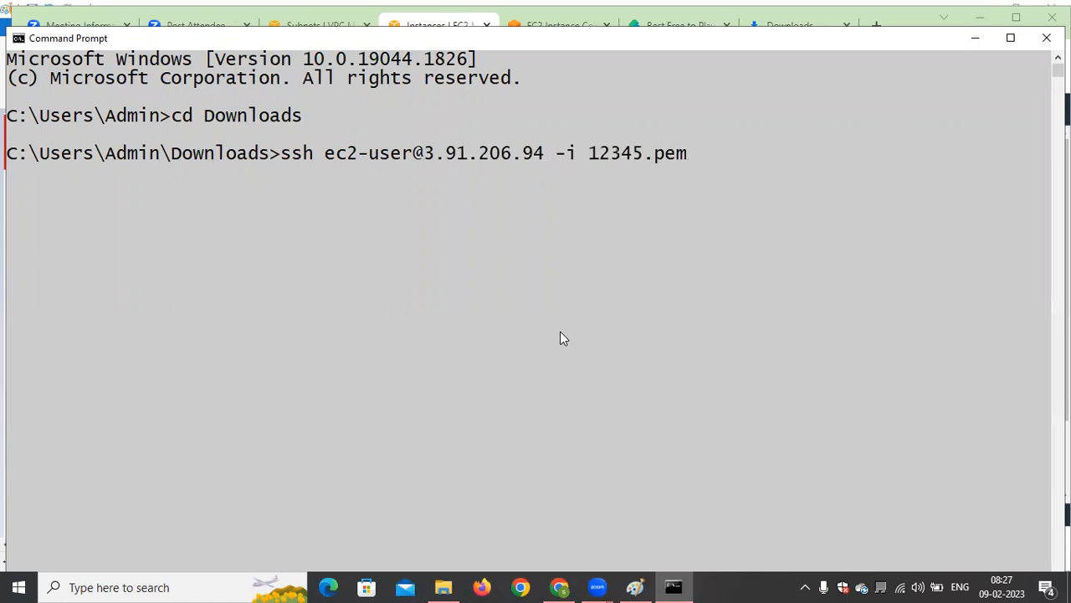
key("Return")
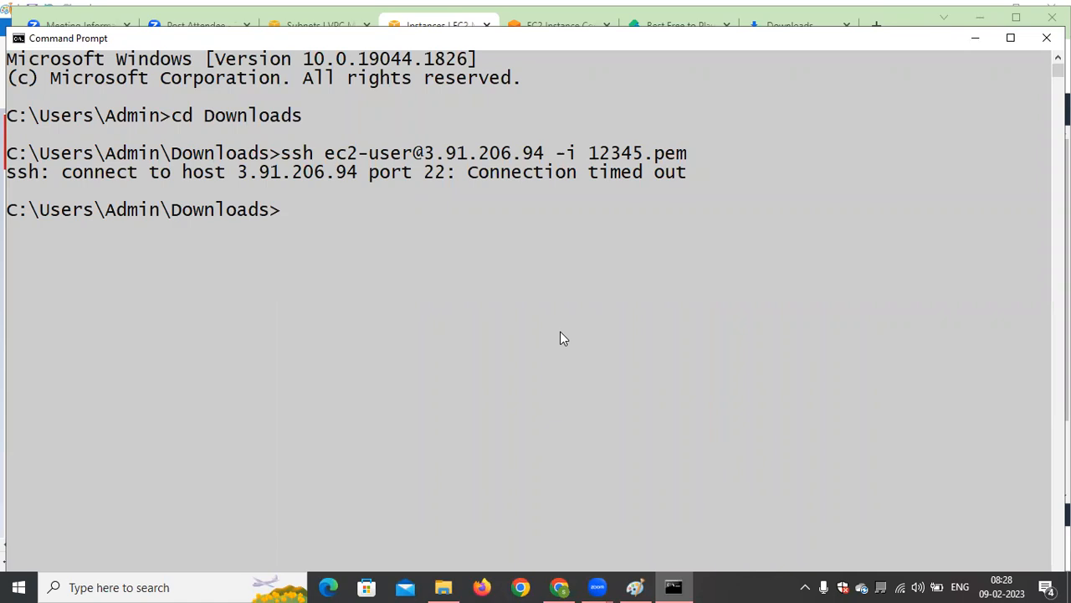
left_click_drag(33, 172, 15, 180)
left_click(375, 360)
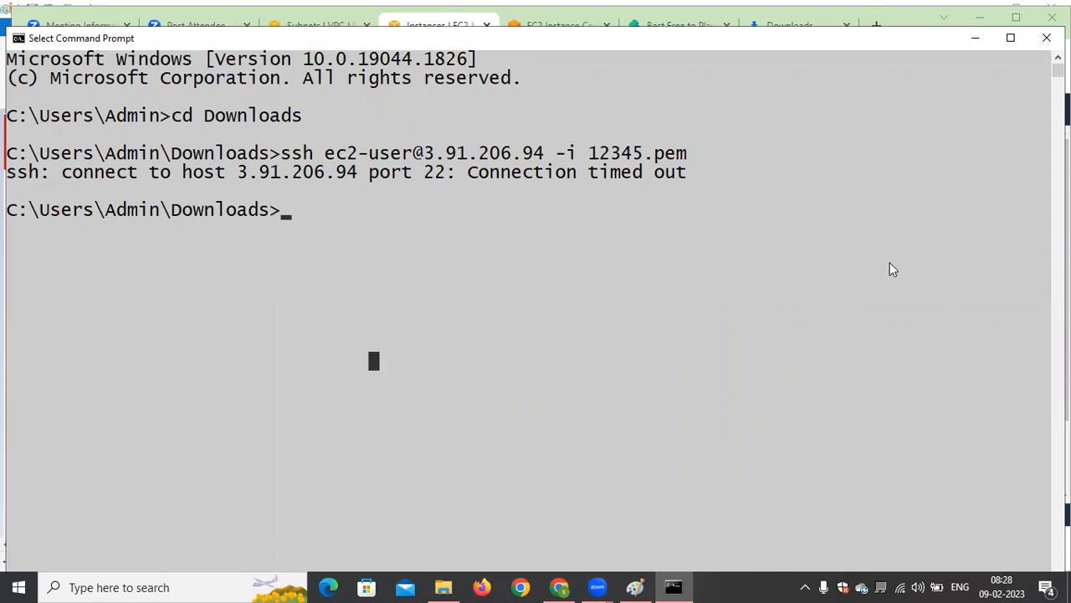
Switch to Chrome and open the inbound rules of sbi-bank's security group launch-wizard-11 for editing
left_click(975, 37)
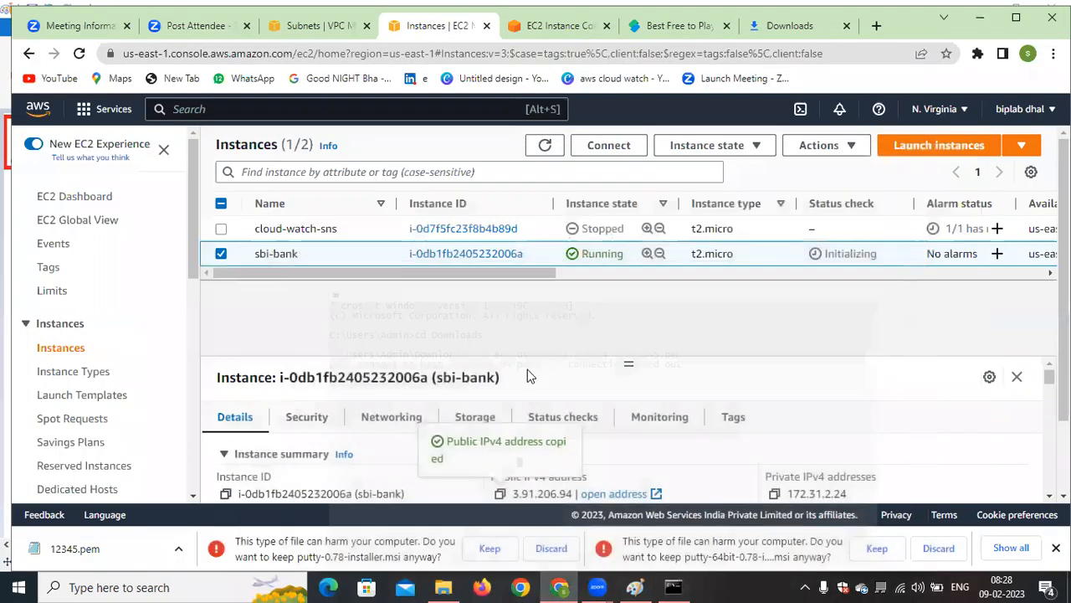
left_click(326, 421)
scroll(540, 393, "down", 5)
scroll(519, 419, "up", 3)
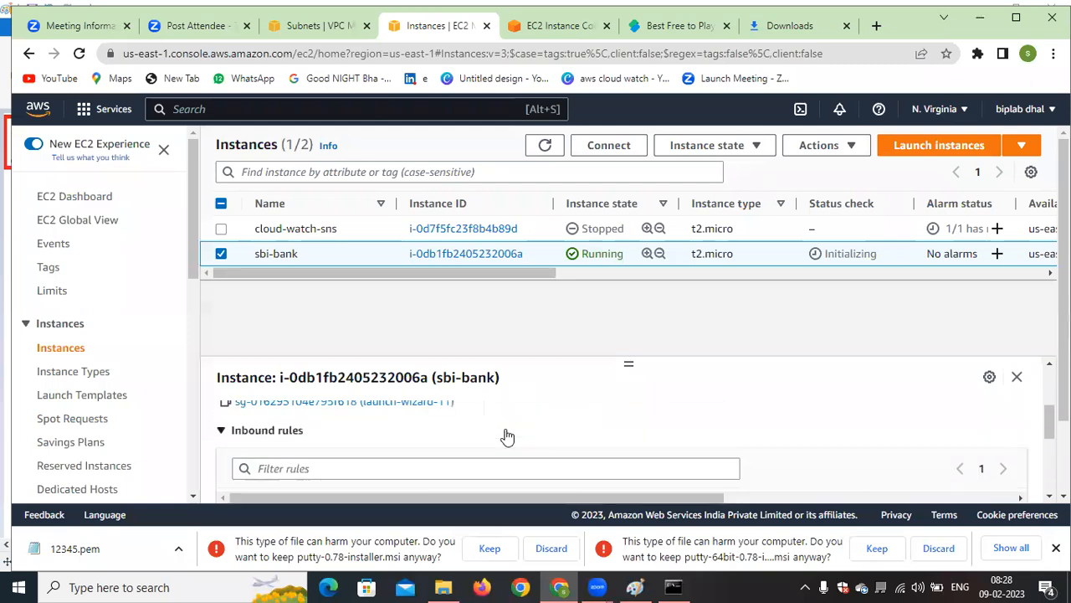
left_click_drag(631, 363, 630, 336)
scroll(464, 390, "up", 2)
left_click(323, 447)
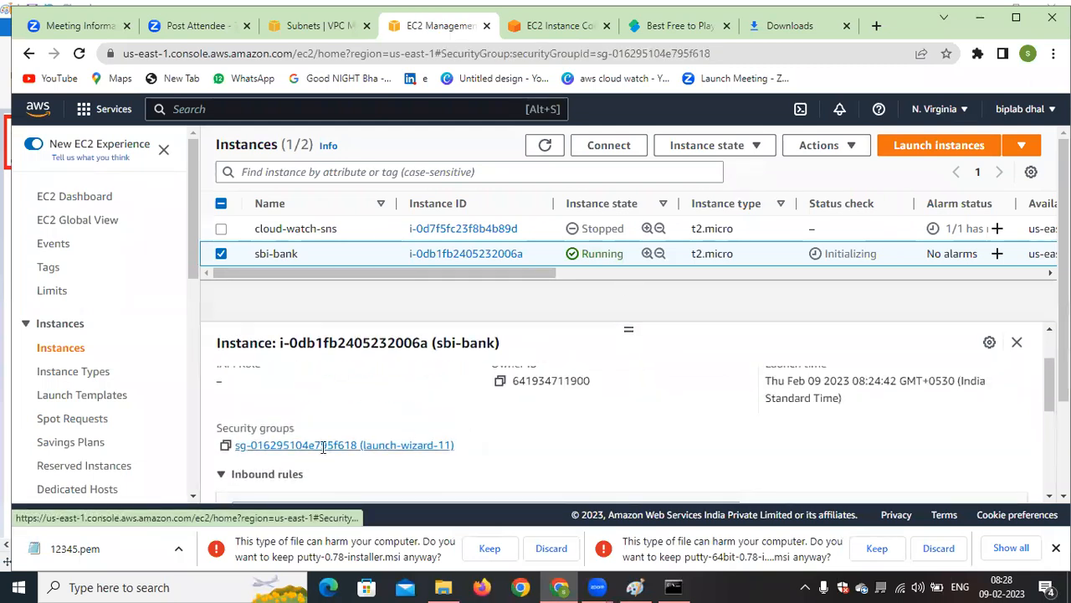
scroll(491, 381, "down", 3)
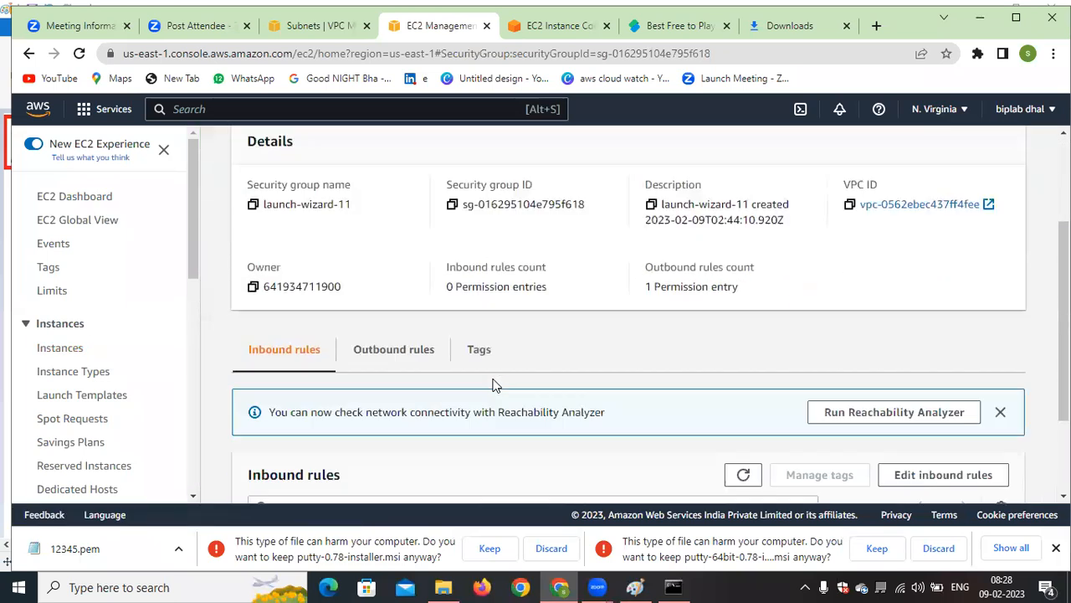
left_click(944, 397)
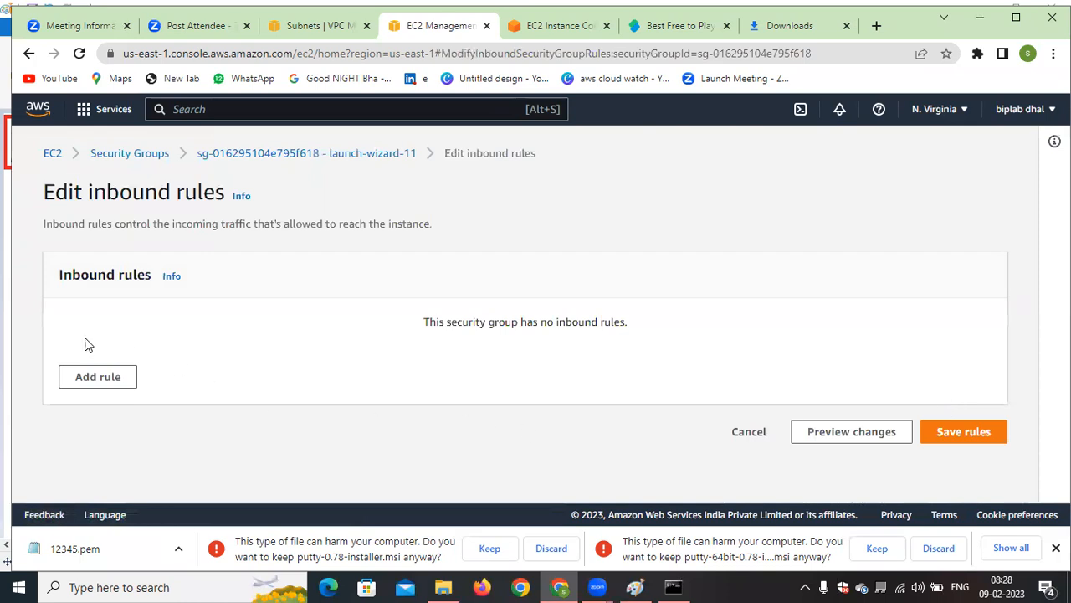
Add an SSH inbound rule with source Anywhere-IPv4 to the security group and save the rules
left_click(116, 378)
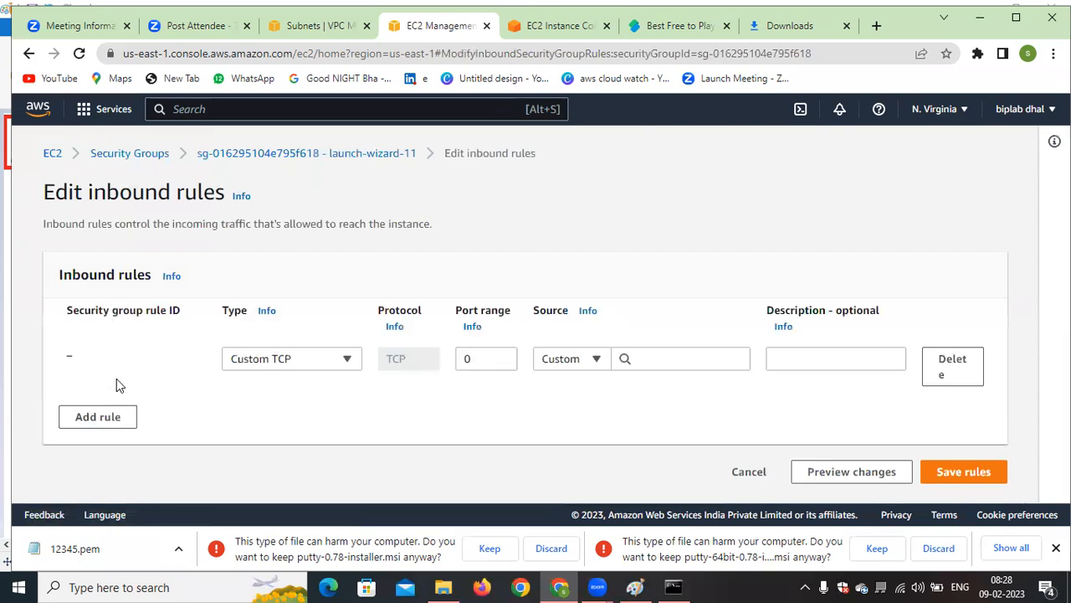
left_click(322, 358)
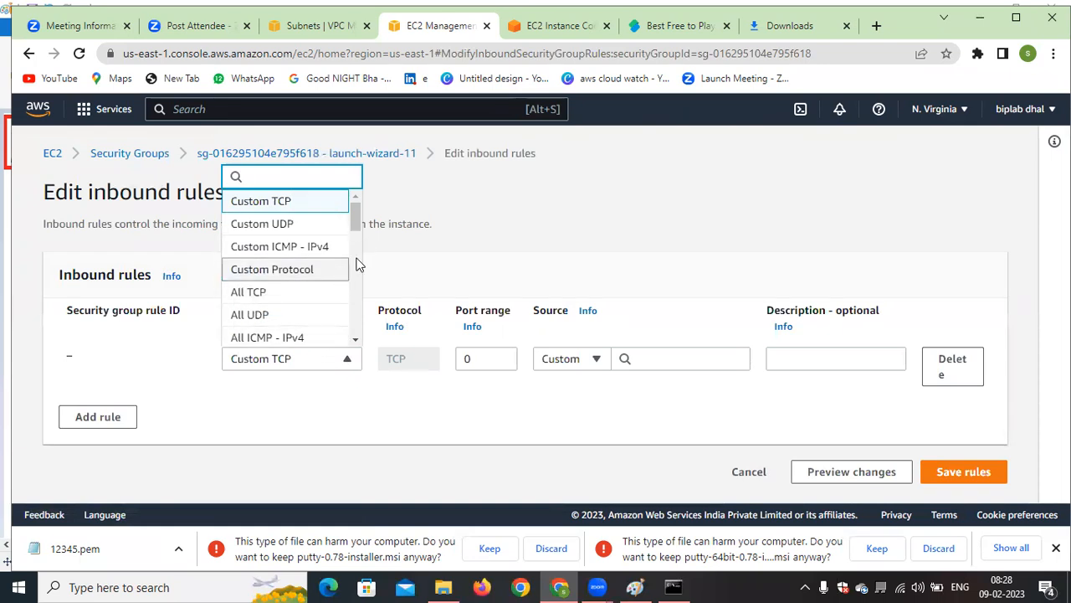
left_click_drag(357, 216, 353, 254)
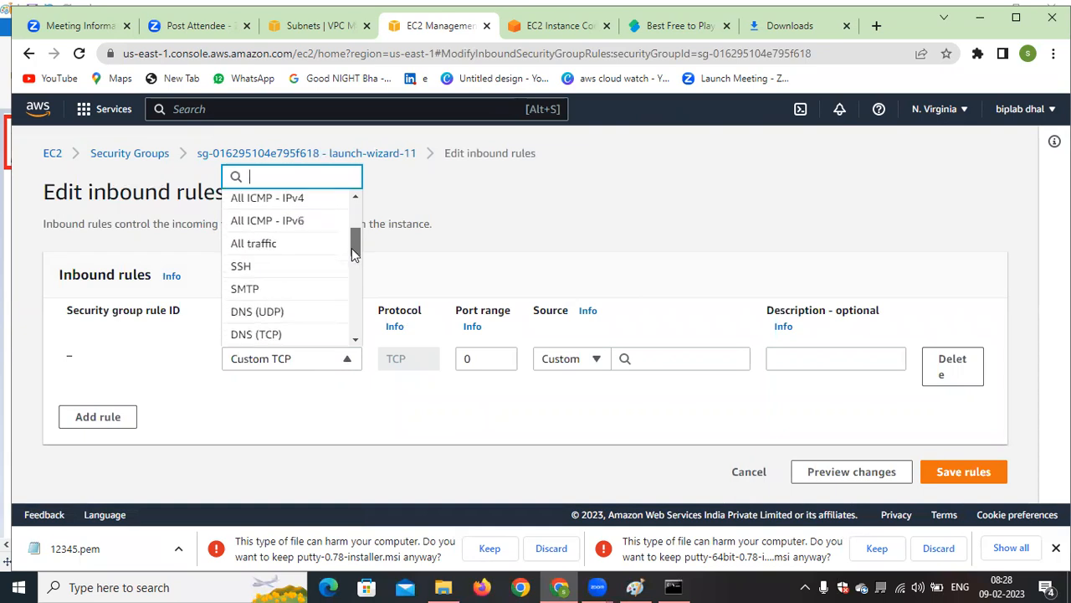
left_click(282, 268)
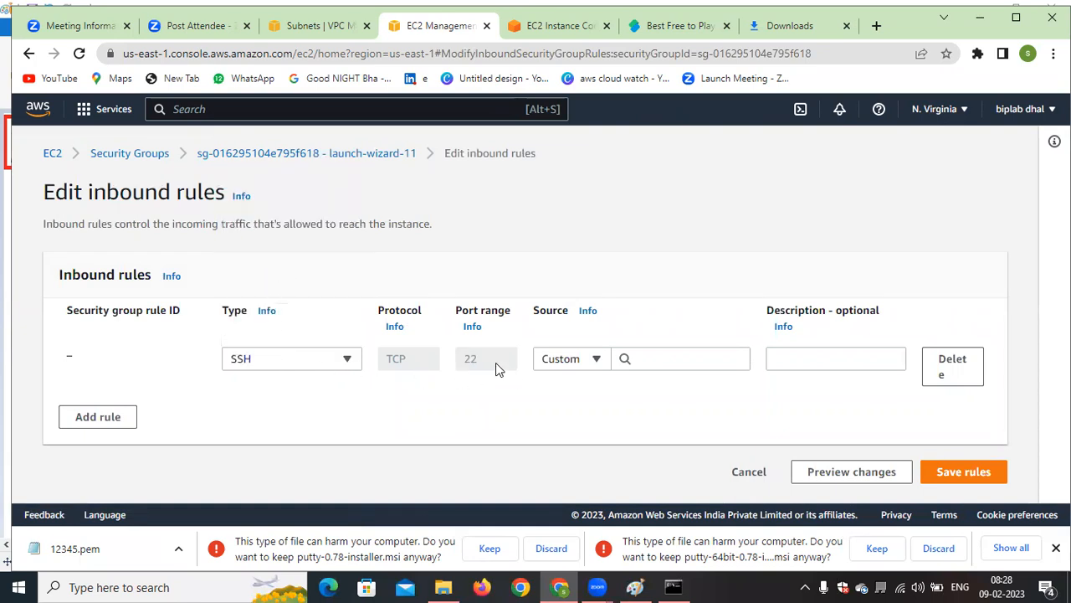
left_click(584, 358)
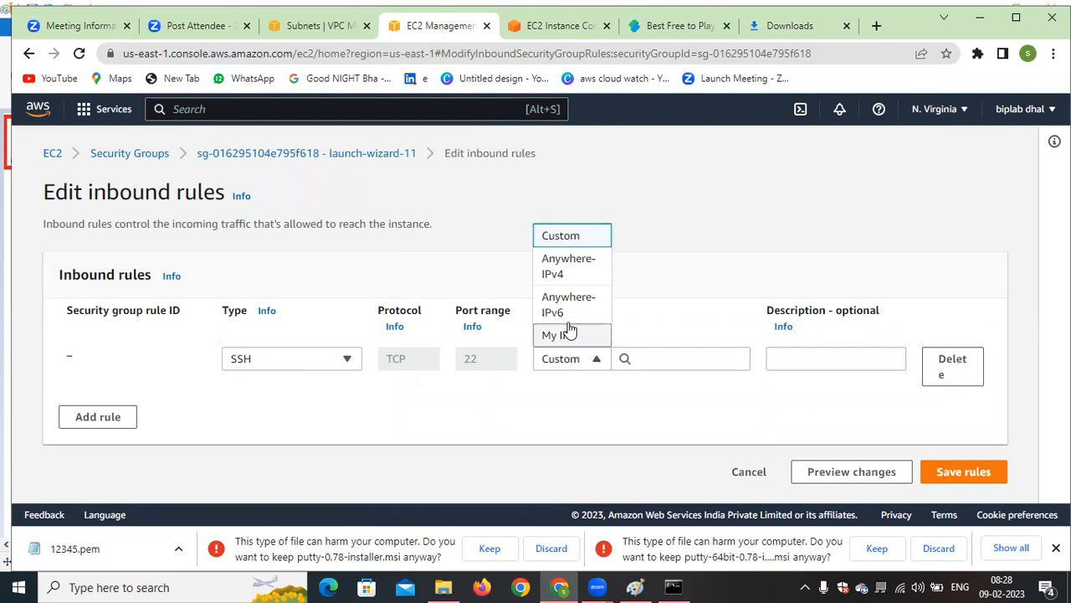
left_click(563, 278)
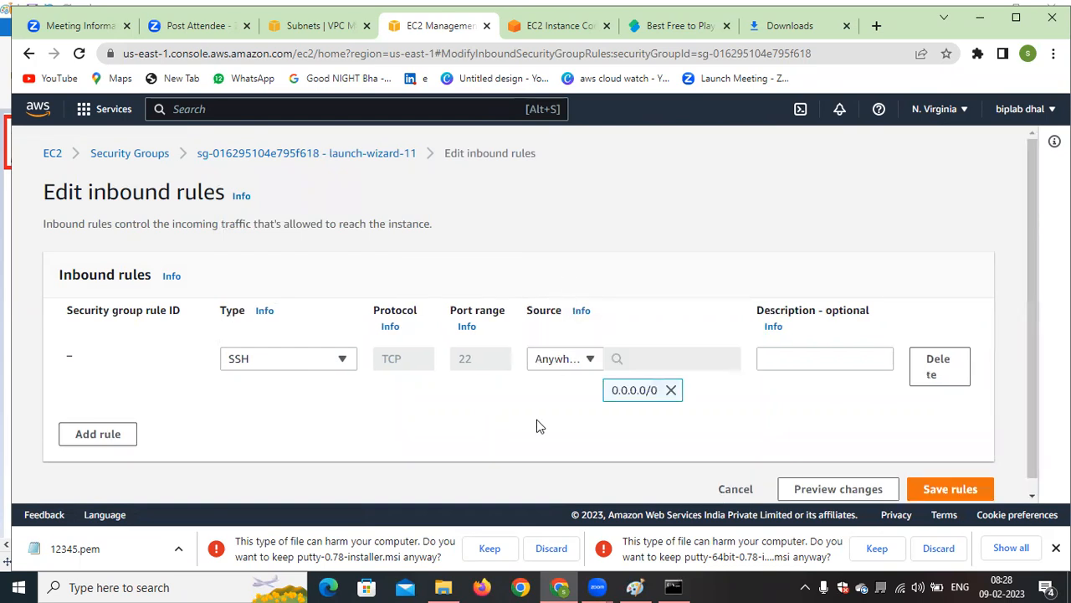
left_click(941, 489)
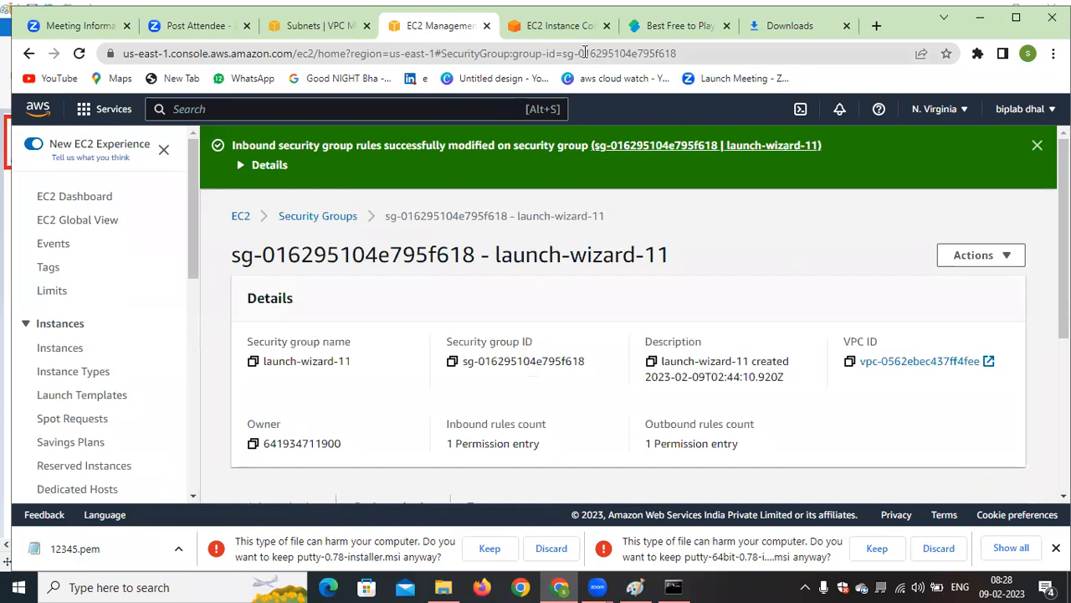
Reload the EC2 Instance Connect session of sbi-bank to test access with the SSH rule restored
left_click(563, 29)
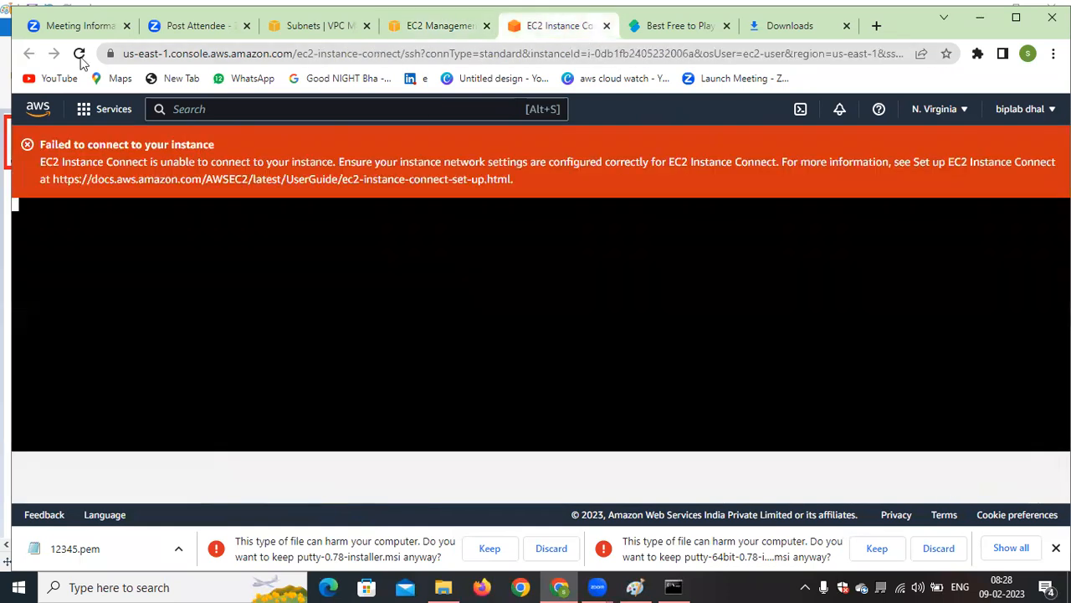
left_click(79, 54)
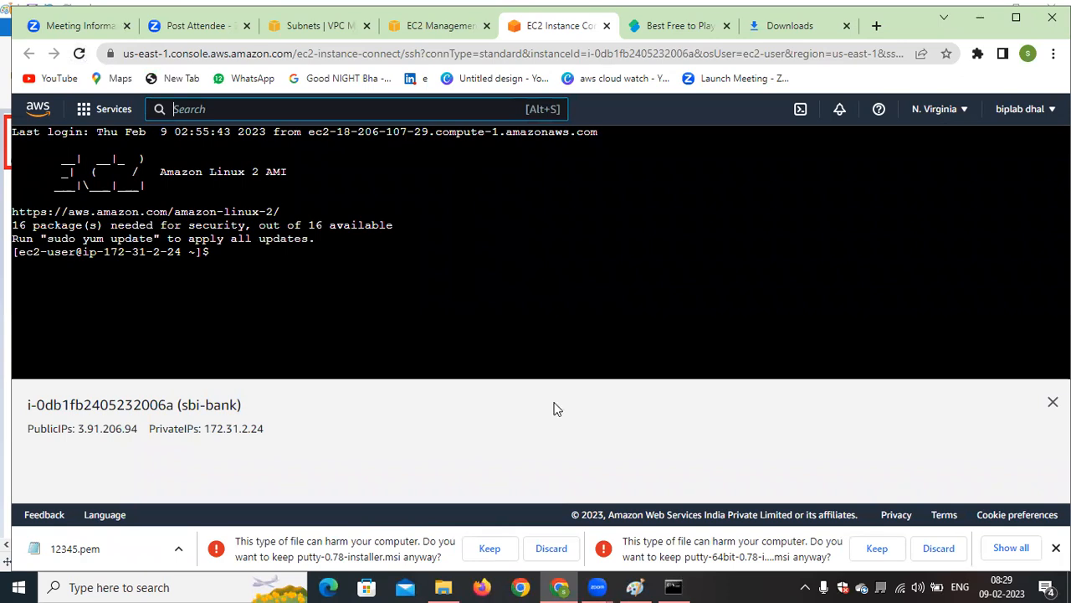
Switch to Command Prompt, rerun the SSH connection to 3.91.206.94 with 12345.pem, and accept the host key with yes
key("alt+Tab")
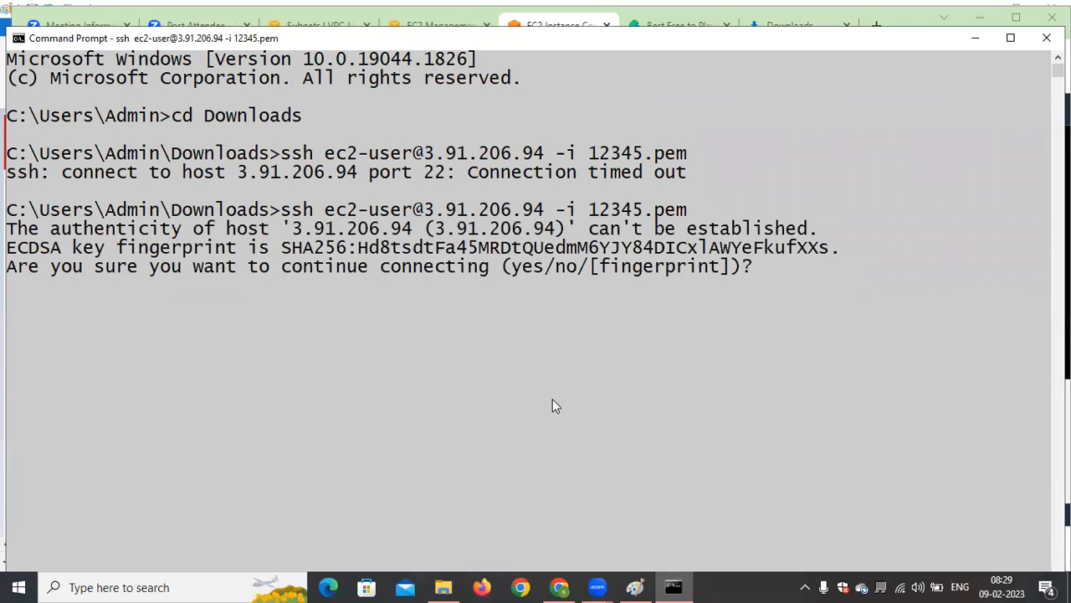
type("yes")
key("Return")
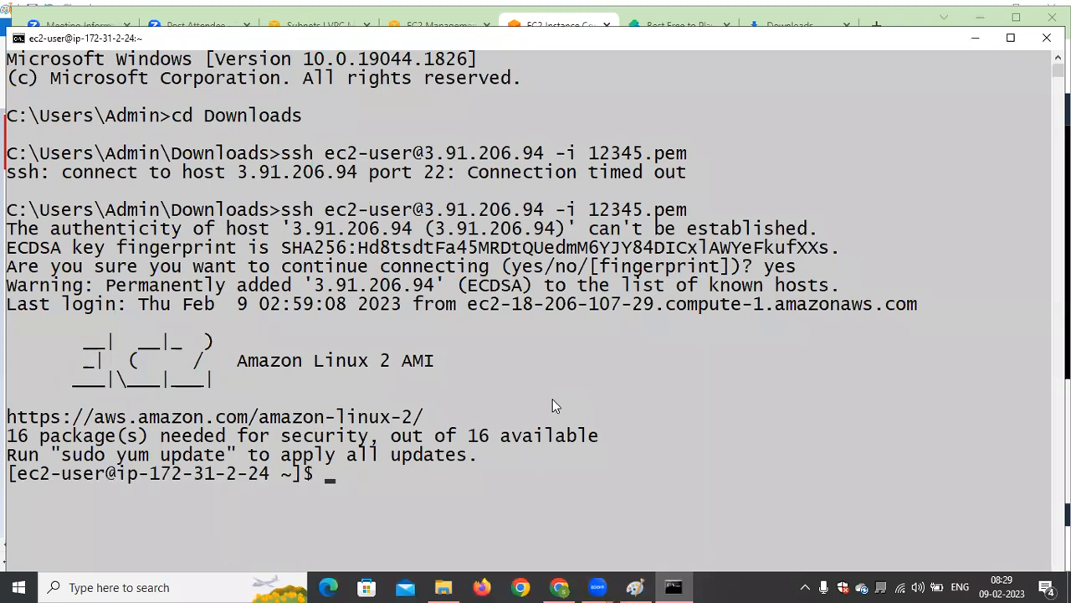
left_click_drag(312, 477, 302, 481)
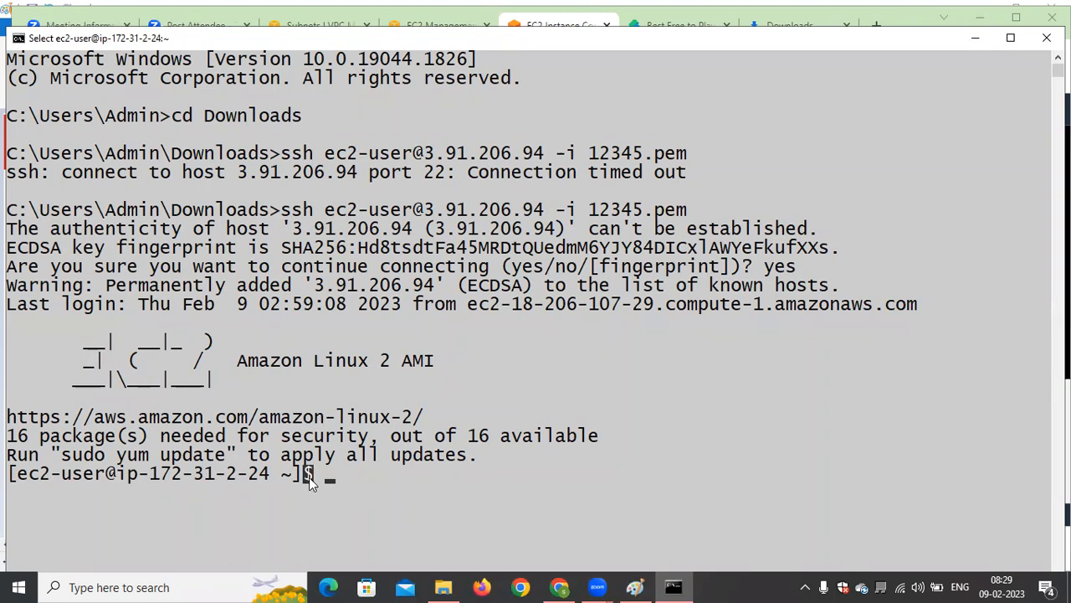
left_click(482, 511)
Clear the ec2-user terminal session and add several empty prompt lines
type("clear")
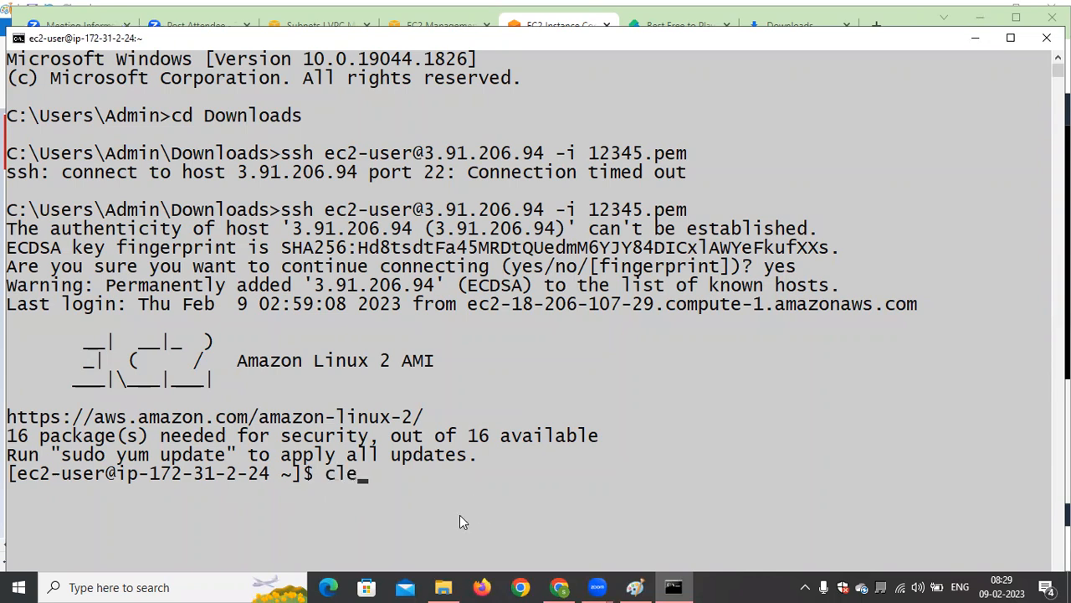
key("Return")
key("Return")
key("Return")
key("Return")
key("Return")
key("Return")
key("Return")
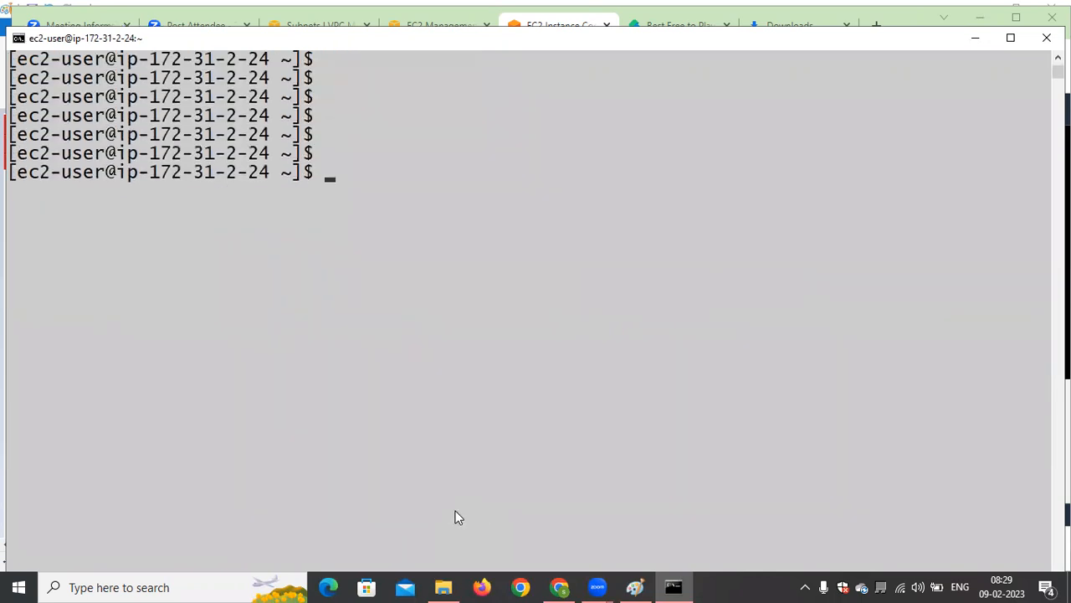
Highlight the $ sign and the ec2-user name in the last shell prompt to examine the user type
left_click(308, 179)
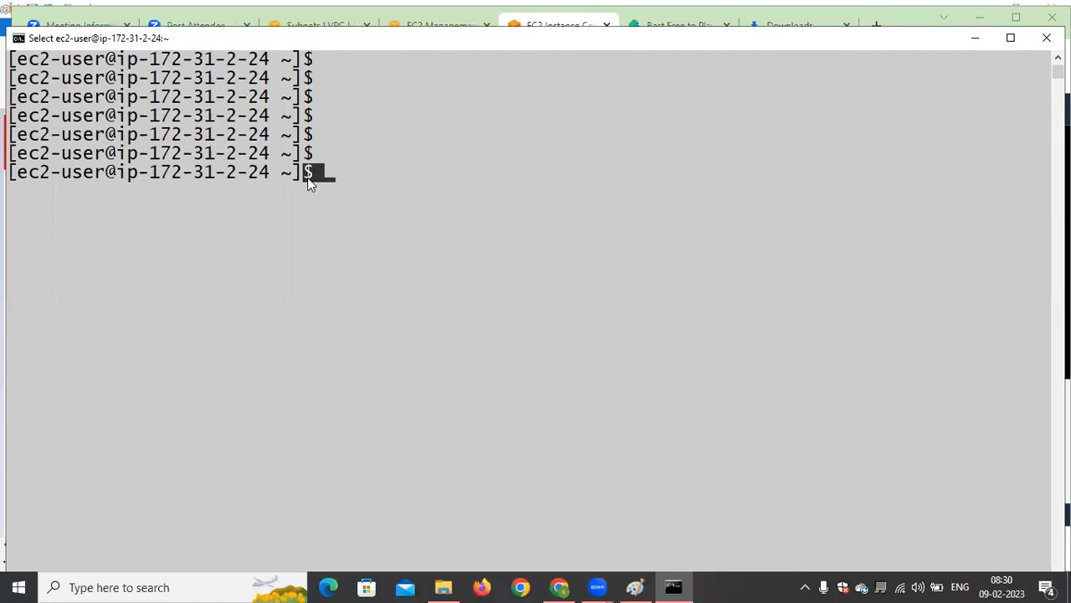
left_click(437, 209)
double_click(72, 178)
left_click_drag(29, 185, 22, 186)
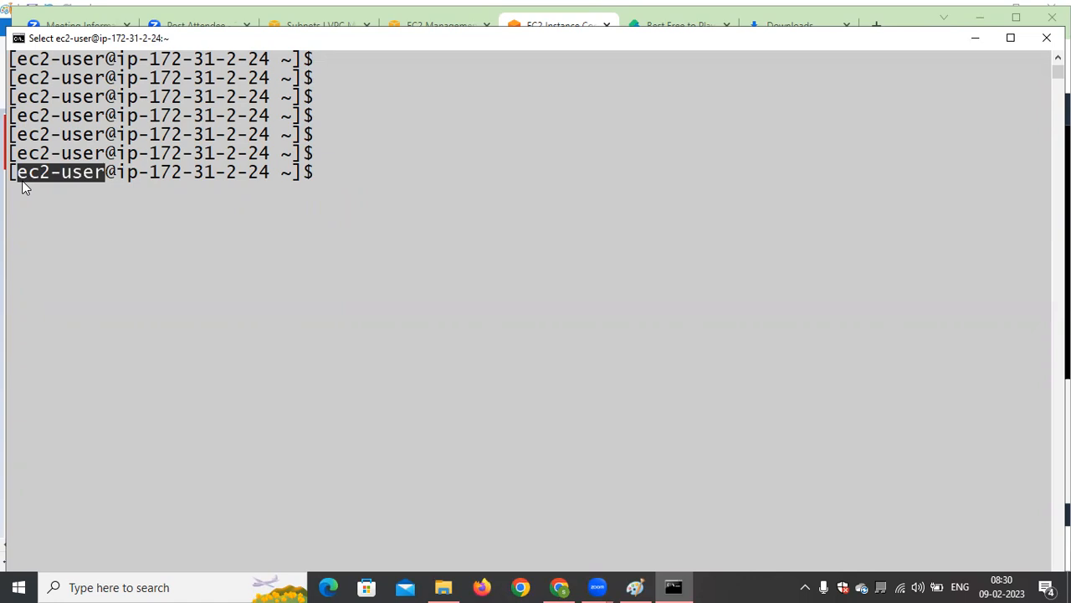
left_click(206, 256)
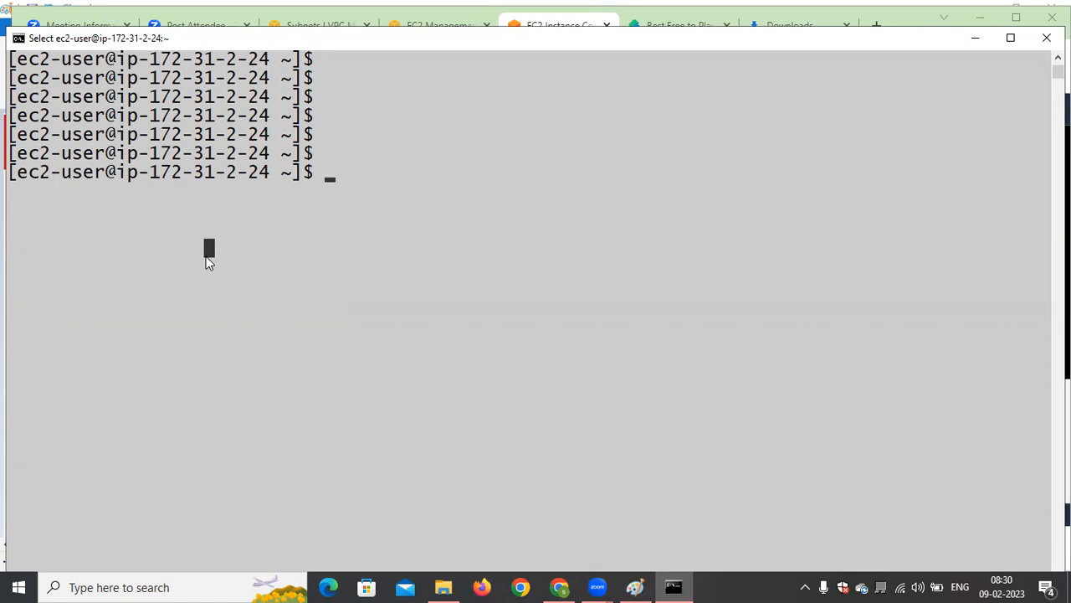
type("sudo ")
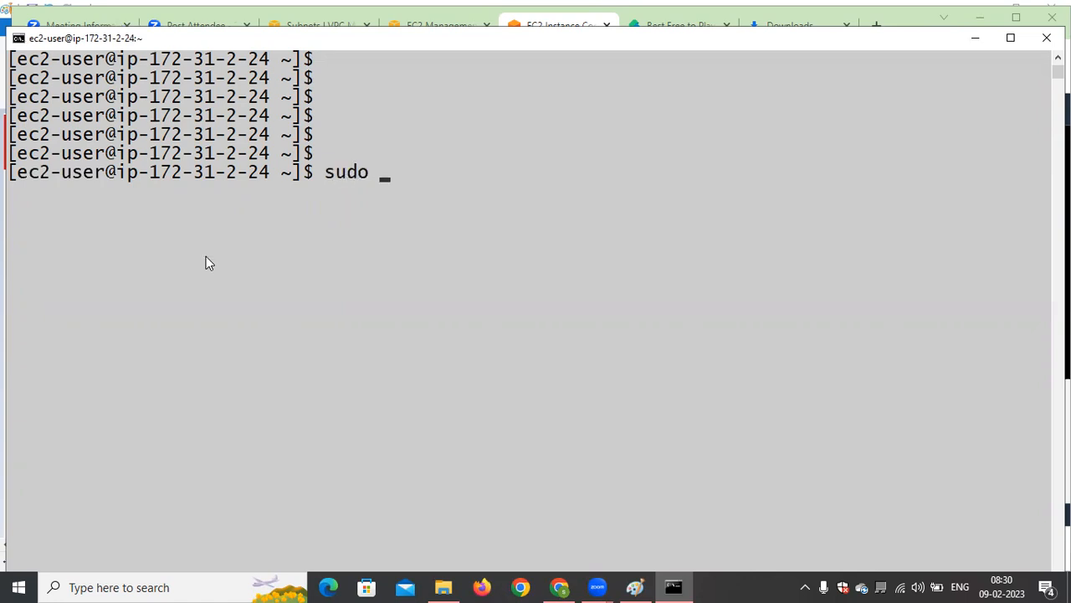
type("cd")
key("BackSpace")
key("BackSpace")
left_click(100, 187)
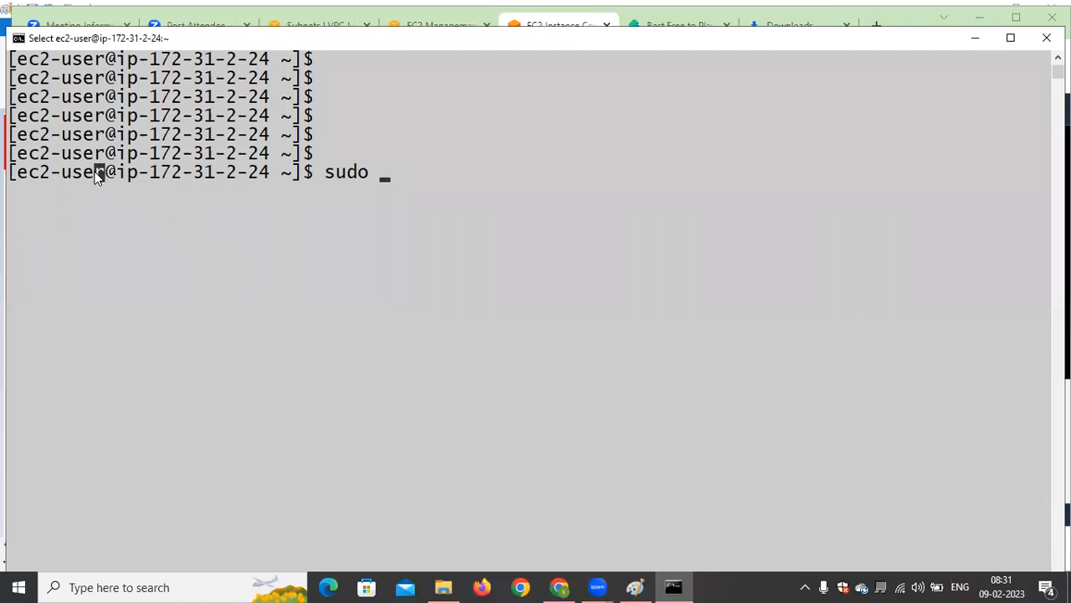
left_click_drag(75, 174, 25, 179)
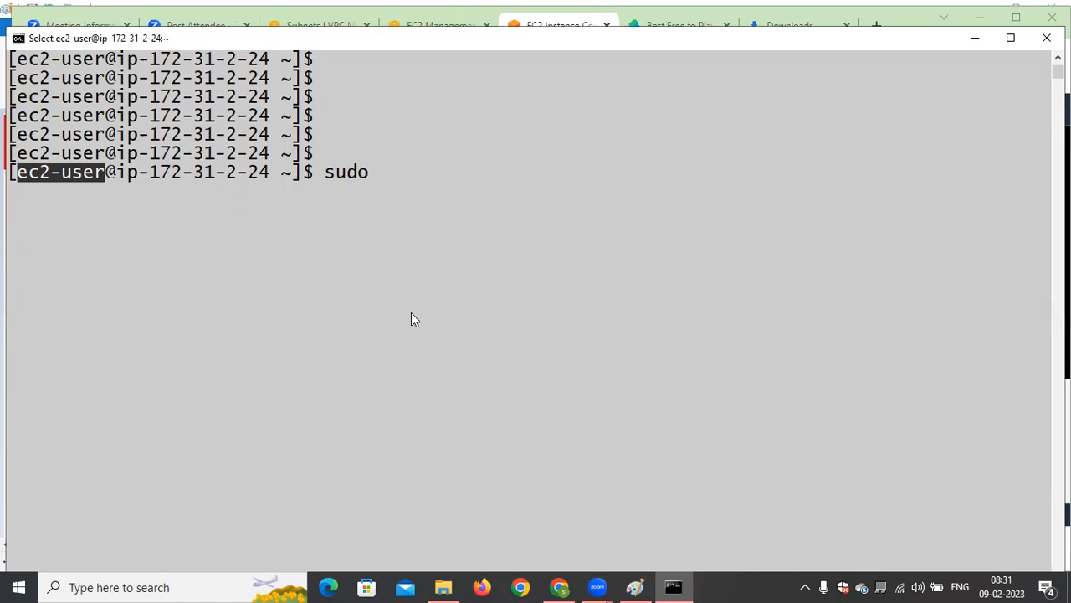
key("Escape")
key("BackSpace")
key("BackSpace")
key("BackSpace")
key("BackSpace")
key("BackSpace")
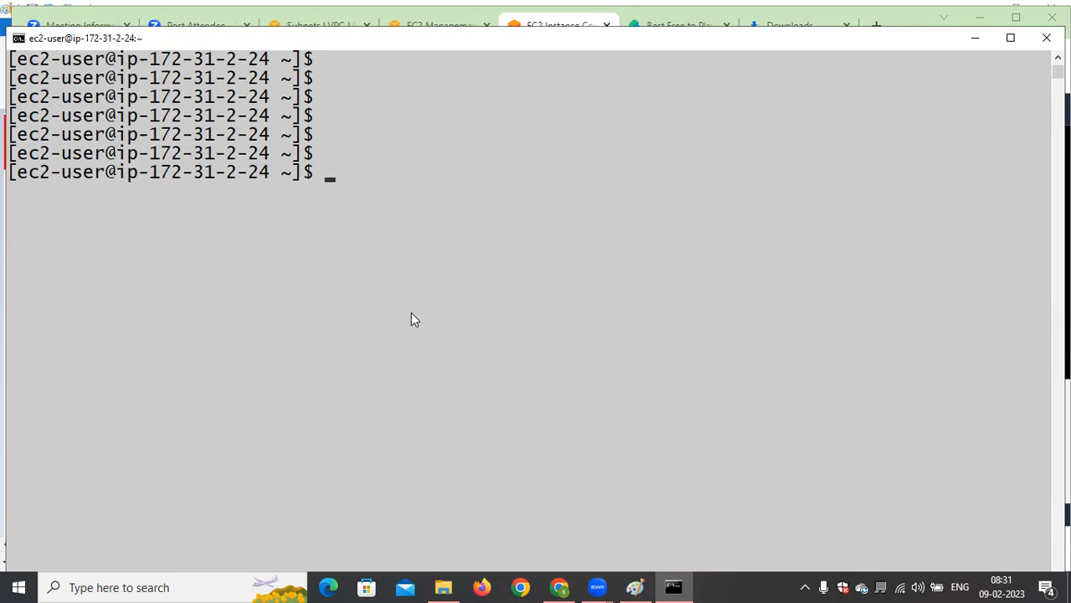
Switch to the root user by running sudo su
type("sudo su")
key("BackSpace")
key("BackSpace")
key("BackSpace")
type("su")
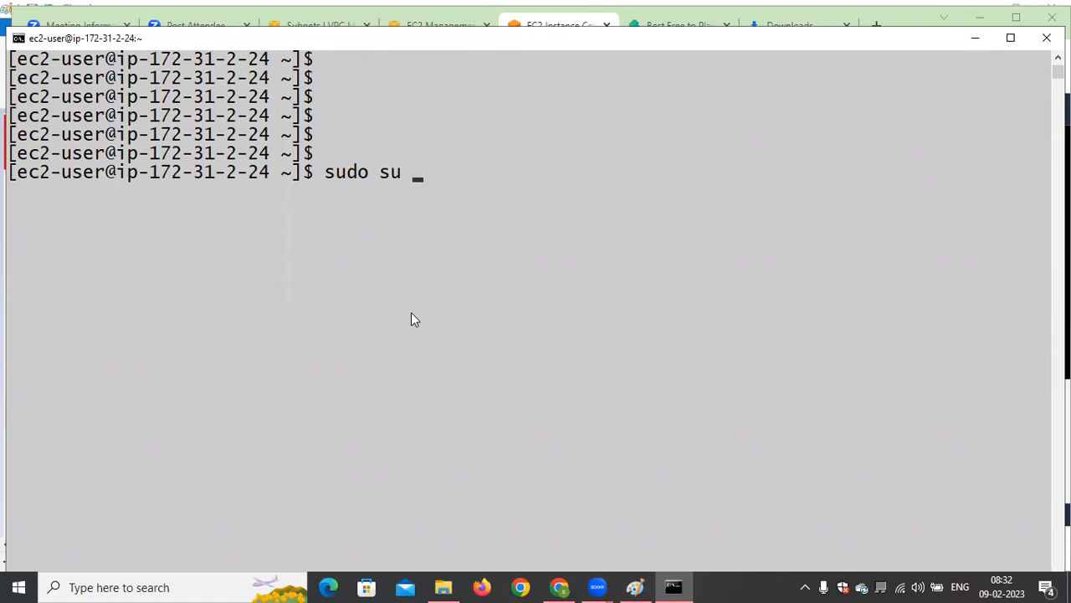
key("Return")
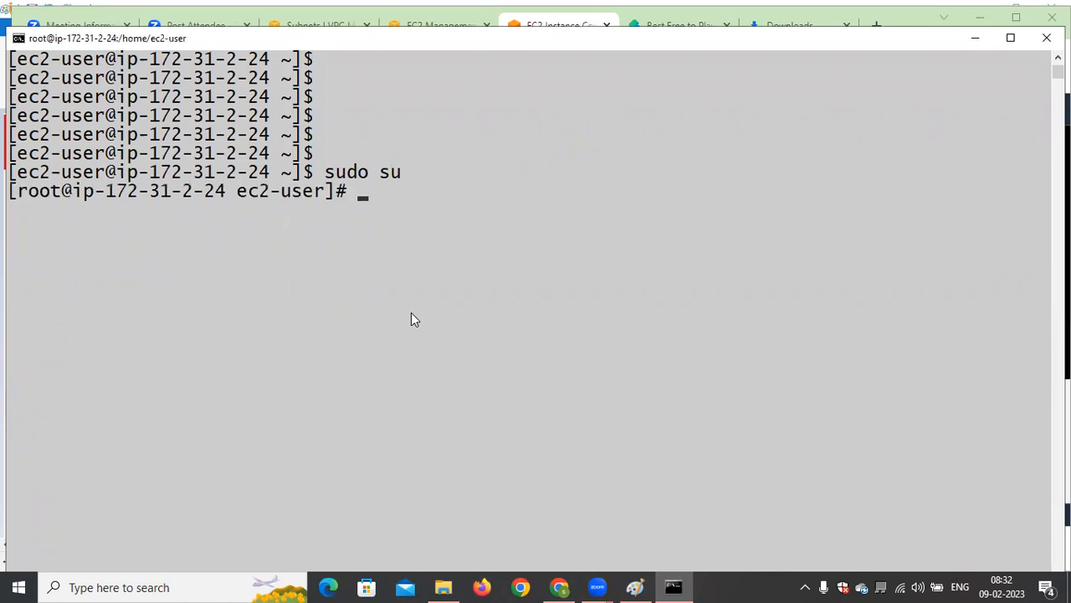
Change to the root user's home directory with cd
type("cd")
key("Return")
key("Return")
key("Return")
key("Return")
Clear the root terminal session and add several empty prompt lines
type("cl")
key("BackSpace")
key("BackSpace")
type("clear")
key("Return")
key("Return")
key("Return")
key("Return")
key("Return")
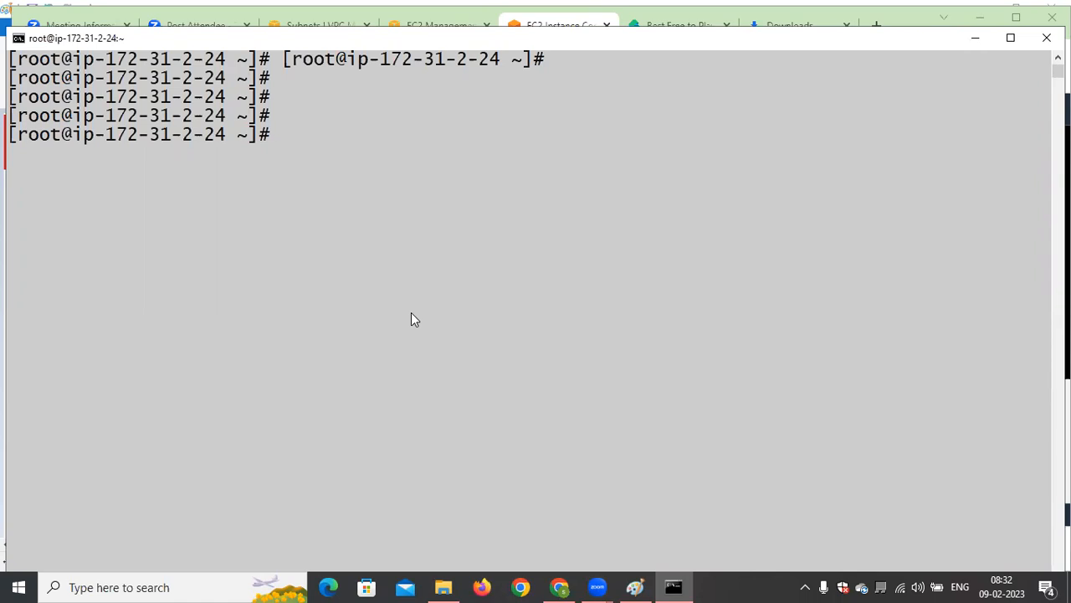
Open the sudoers file with visudo and exit the editor without making changes
type("visudo")
key("Return")
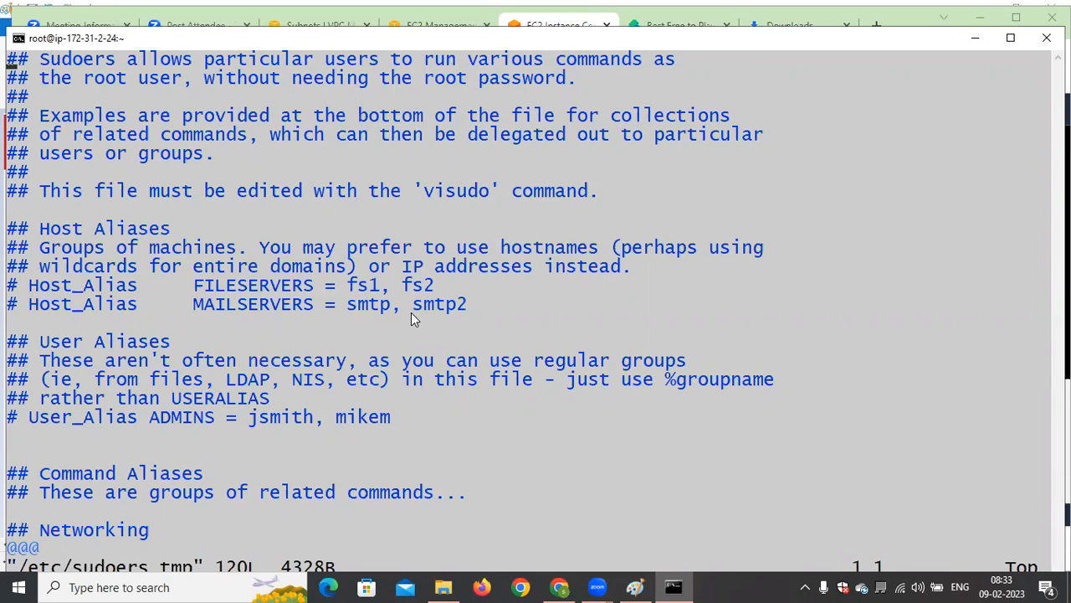
key("shift+z")
key("shift+z")
type("Z")
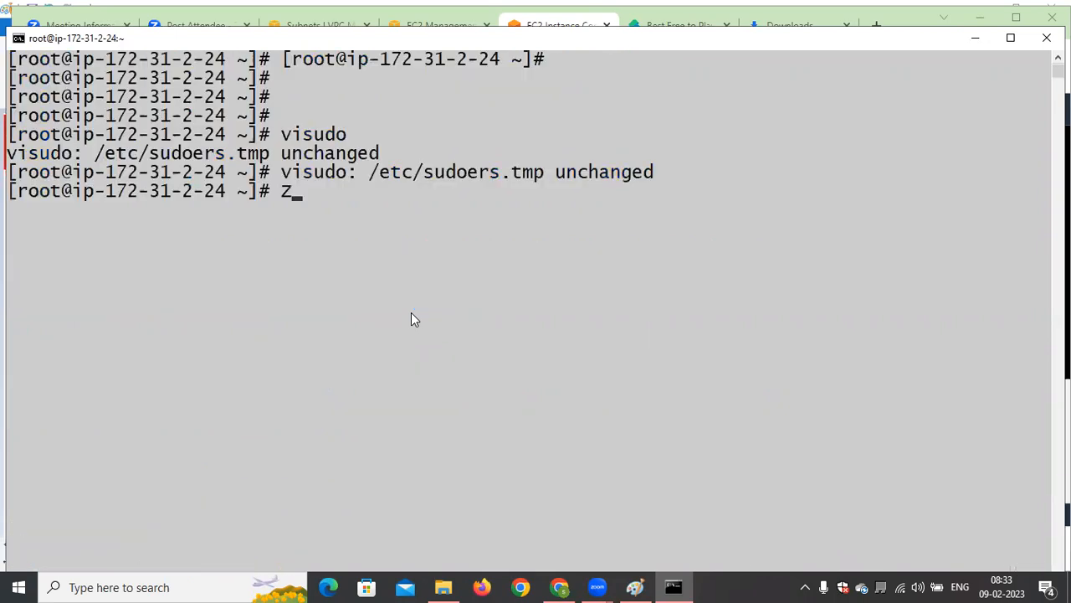
Remove the stray Z from the prompt, clear the root terminal and add two empty prompt lines
key("BackSpace")
type("clear")
key("Return")
key("Return")
key("Return")
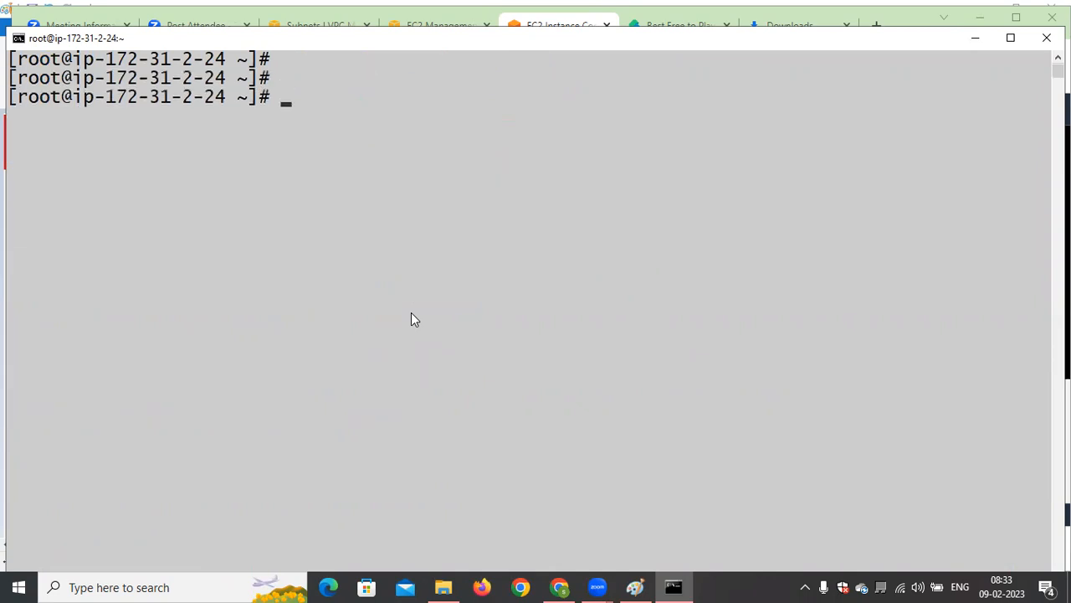
Minimize the terminal window, search Windows for putty and dismiss the search
left_click(972, 39)
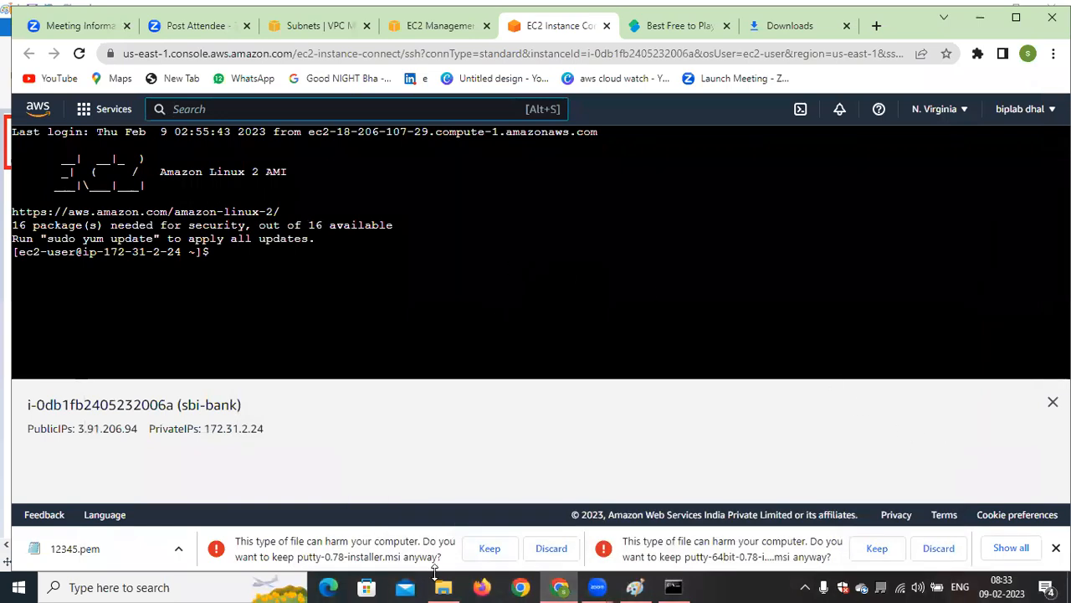
left_click(186, 585)
type("pu")
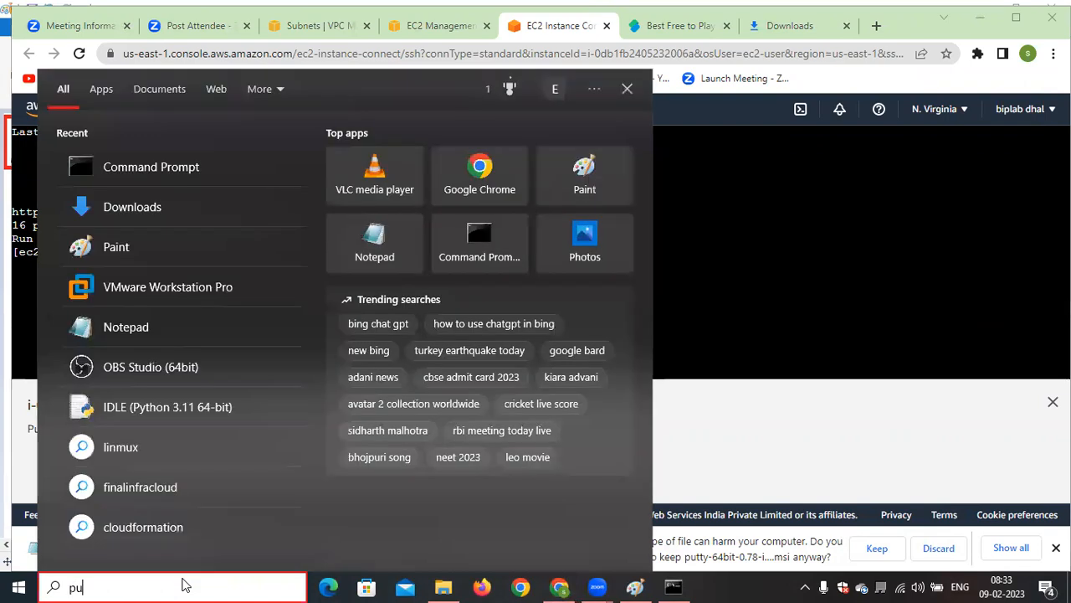
type("tty")
left_click(798, 327)
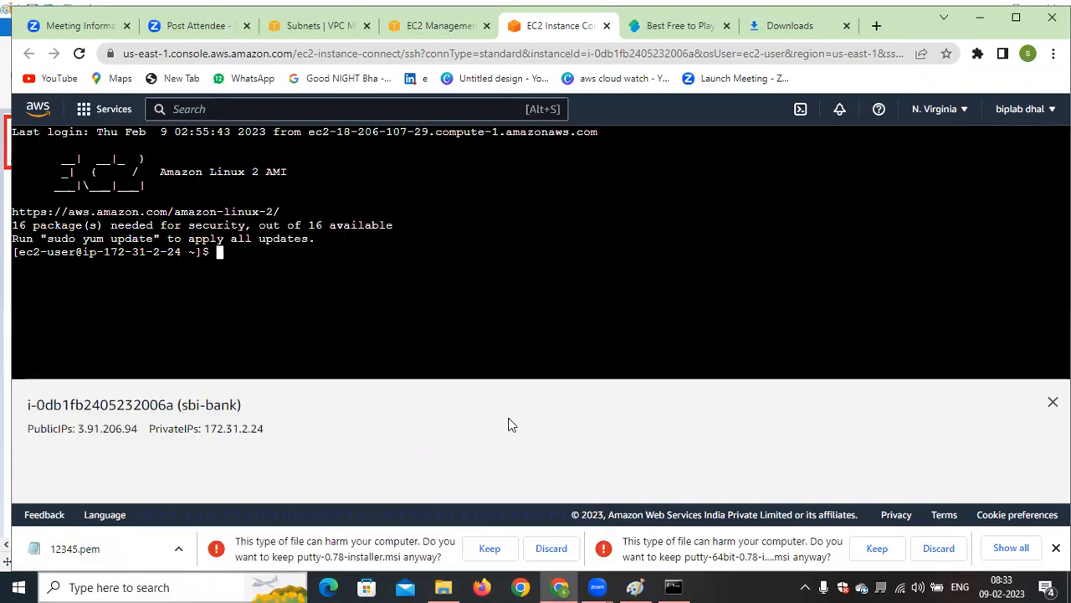
Open the Downloads folder in File Explorer and look through its files for a PuTTY installer
left_click(209, 586)
left_click(118, 152)
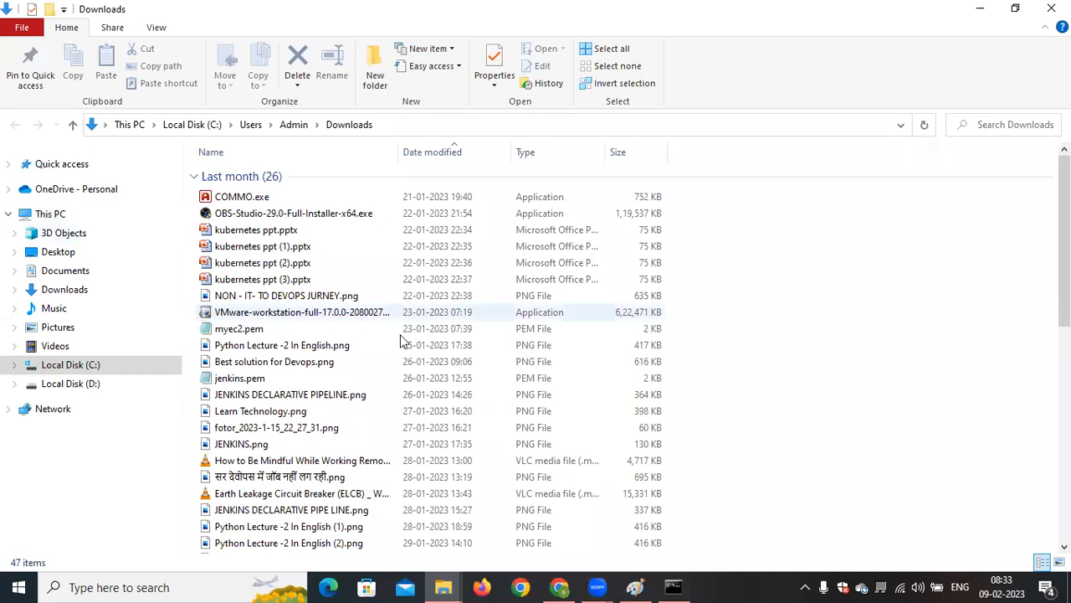
scroll(400, 340, "down", 10)
scroll(400, 340, "down", 1)
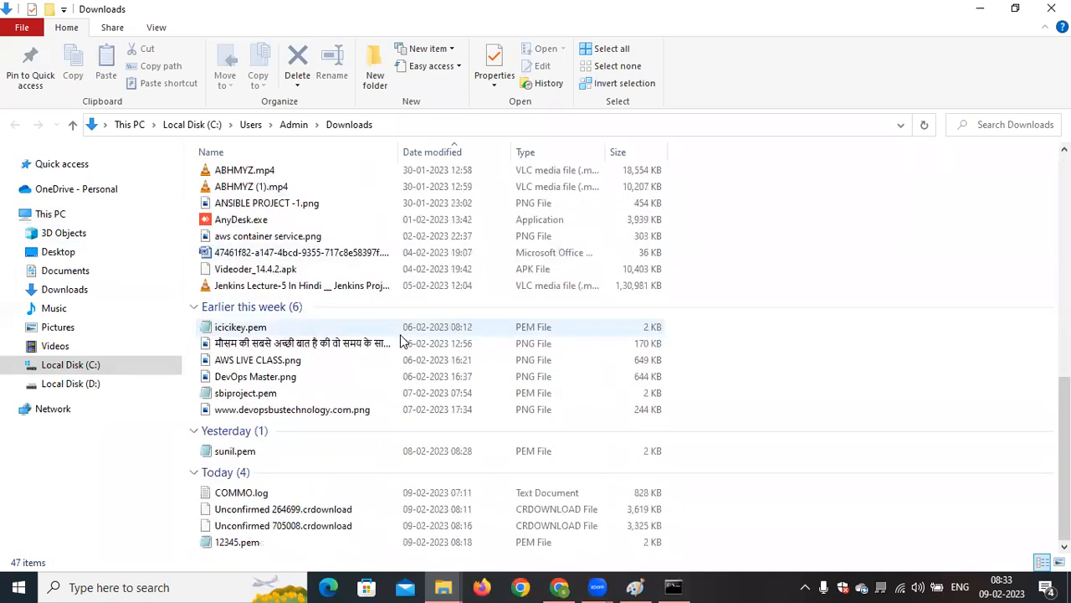
scroll(400, 340, "up", 3)
scroll(400, 341, "down", 3)
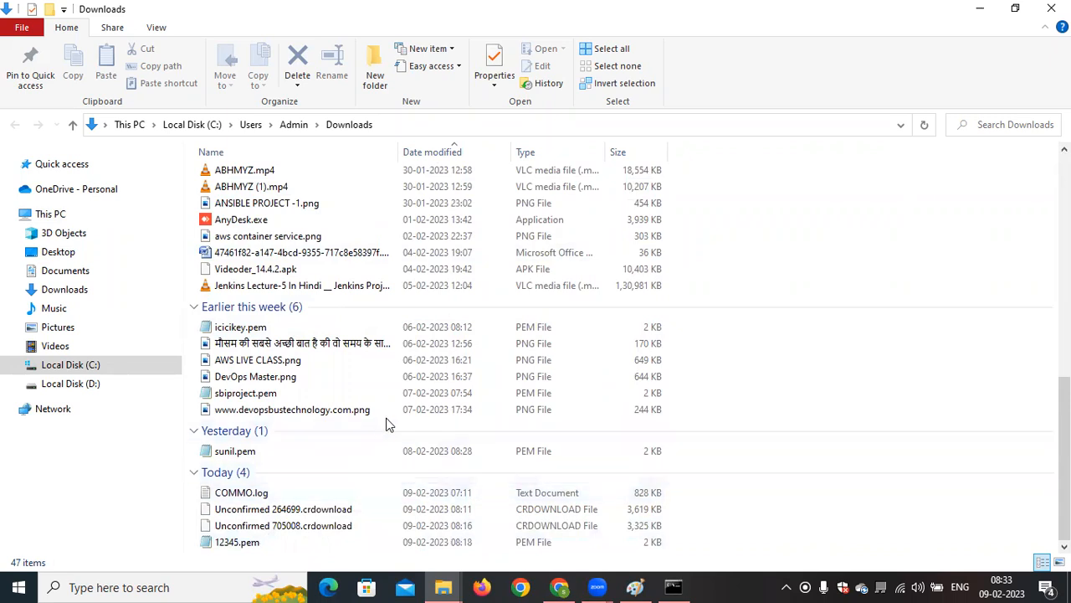
scroll(387, 425, "up", 3)
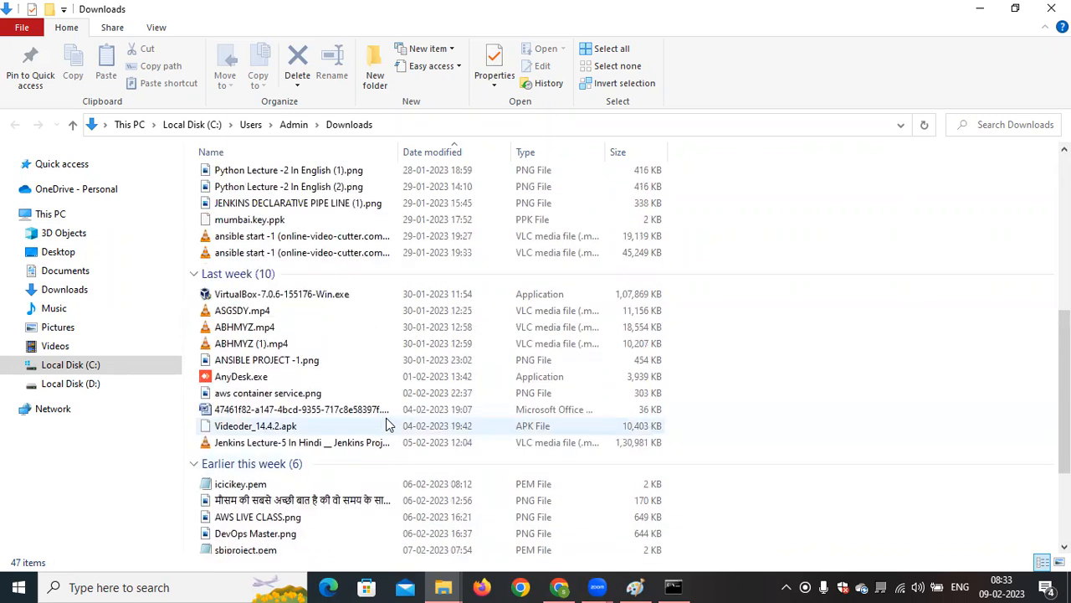
scroll(387, 424, "up", 7)
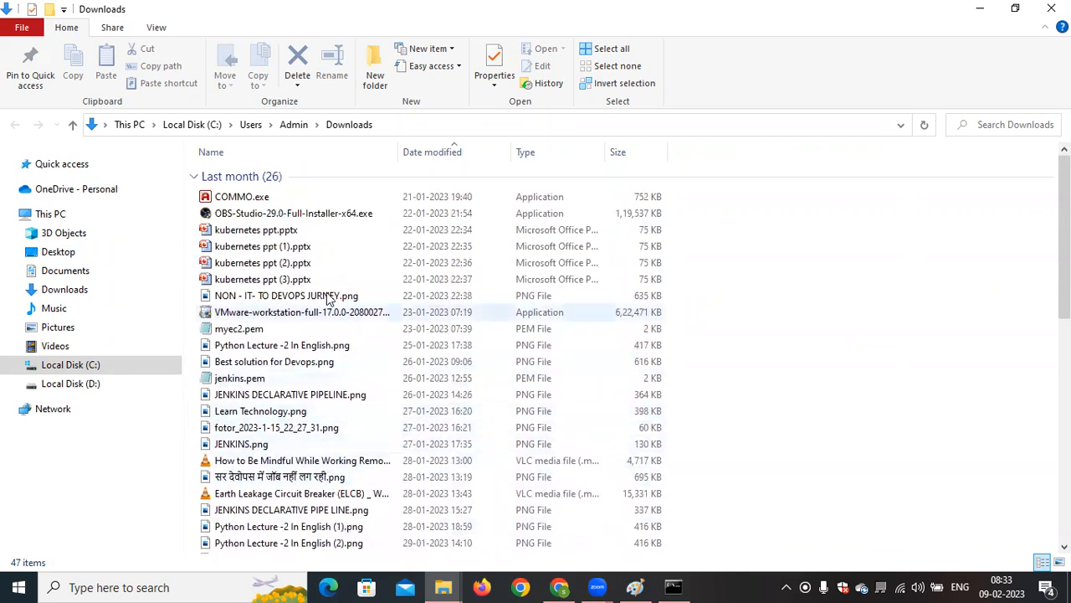
Show This PC in File Explorer and minimize the window
left_click(72, 216)
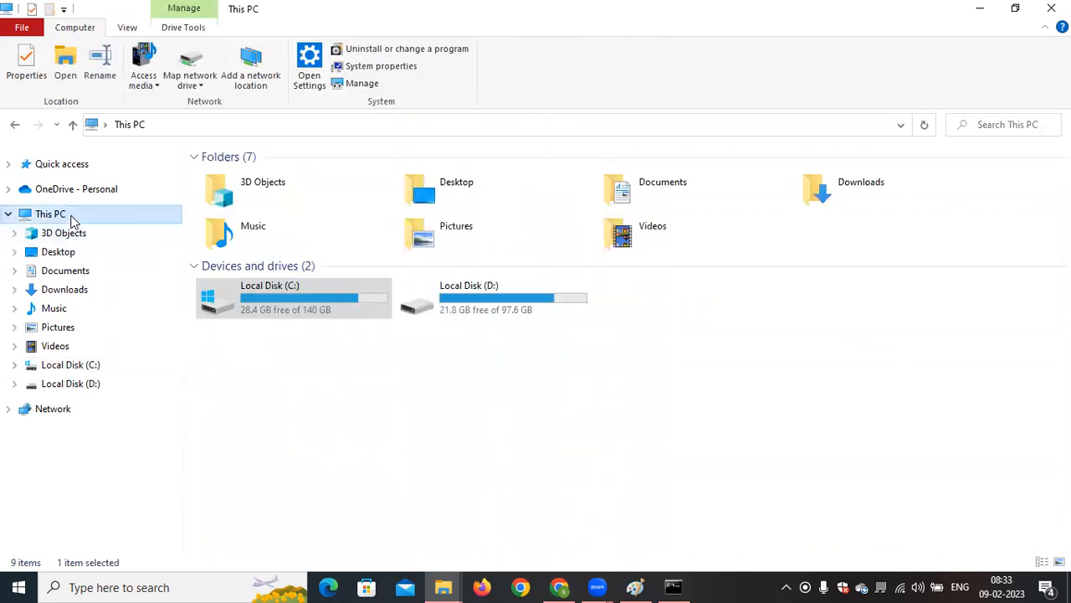
left_click(643, 405)
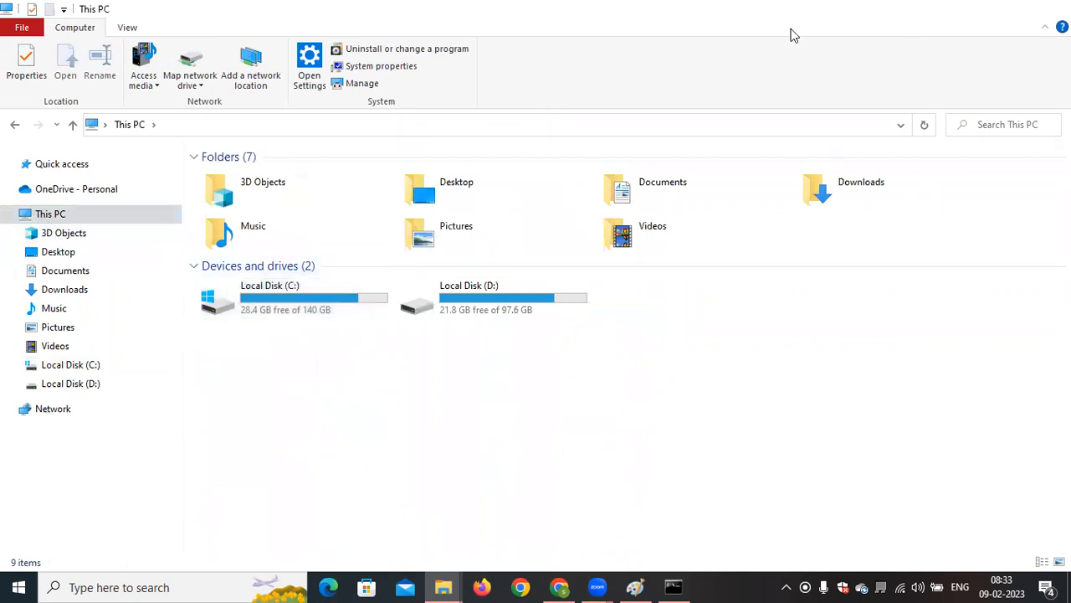
left_click(980, 7)
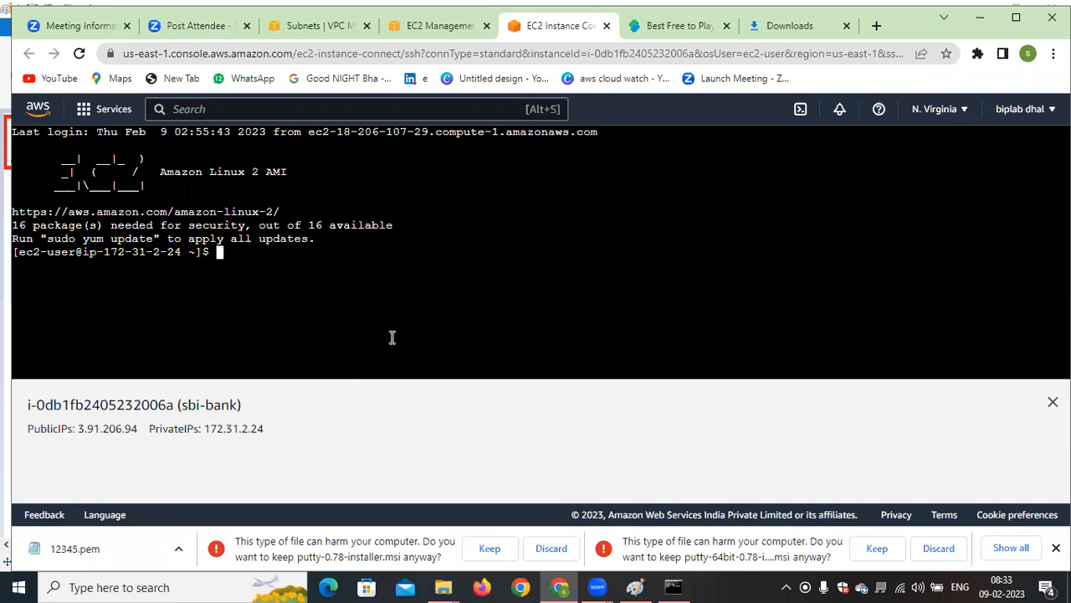
Log out of the sbi-bank browser terminal session with the exit command
type("exit")
key("Return")
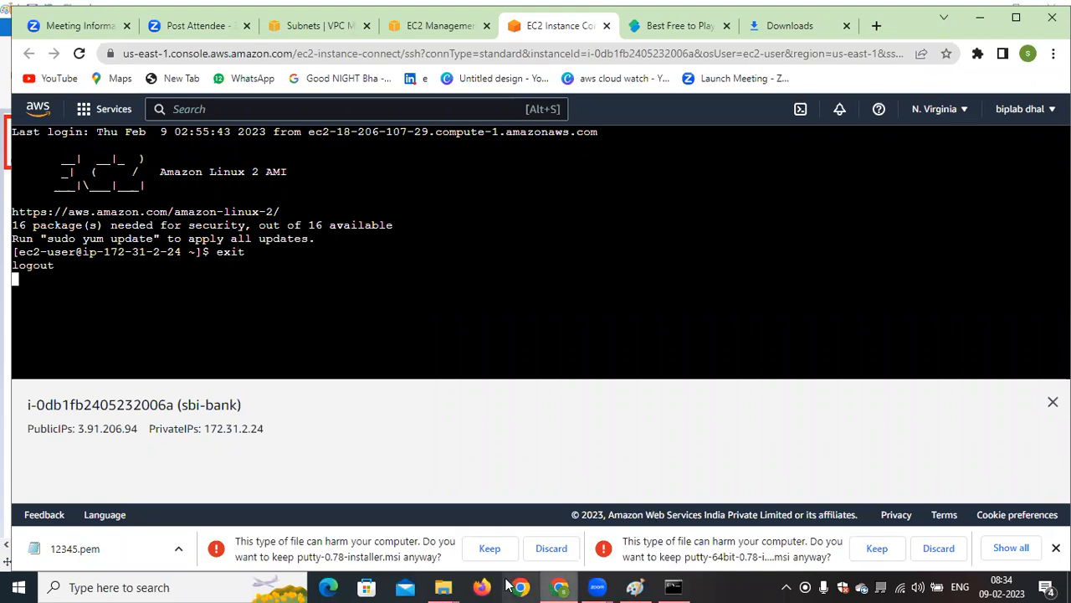
Check the PuTTY installers on Chrome's Downloads page and the Softonic games page, and close the Downloads page
left_click(782, 32)
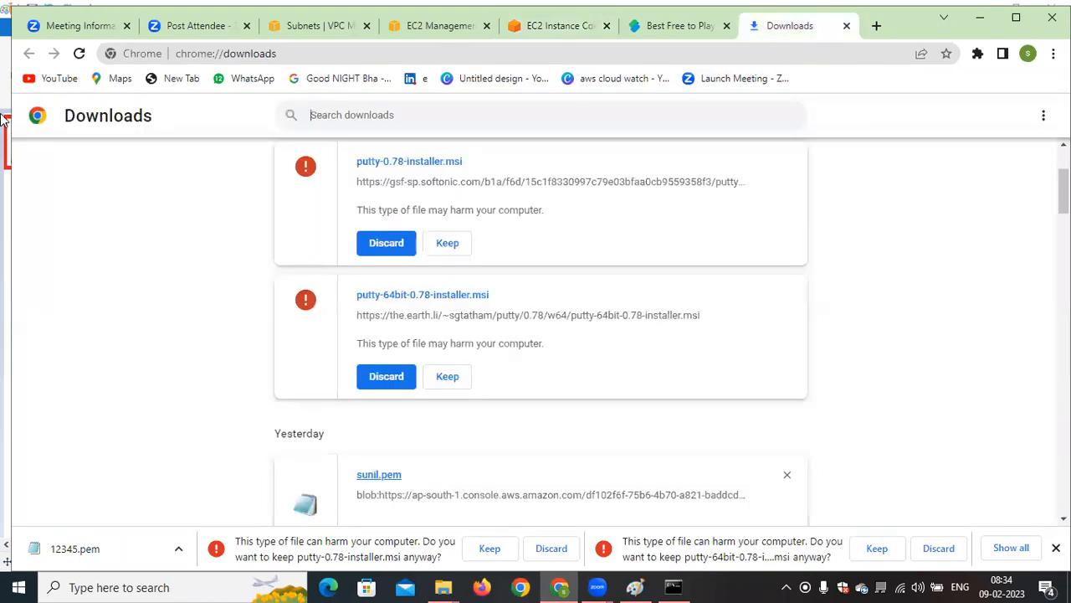
left_click(694, 26)
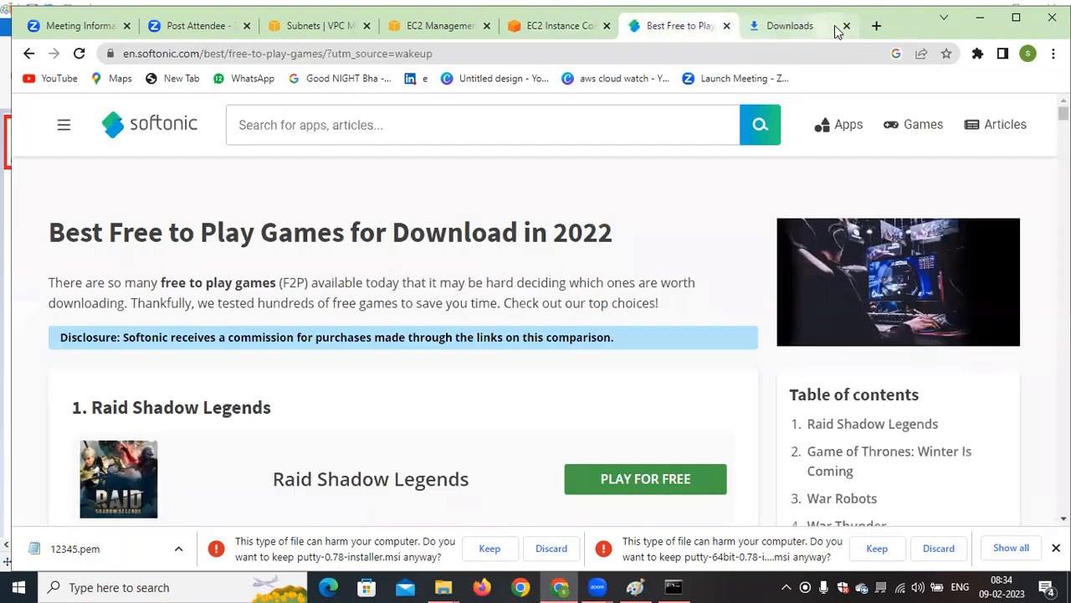
left_click(847, 26)
Go back from the Softonic games page, open Softonic's PuTTY - Download page for Windows and look through it
left_click(28, 54)
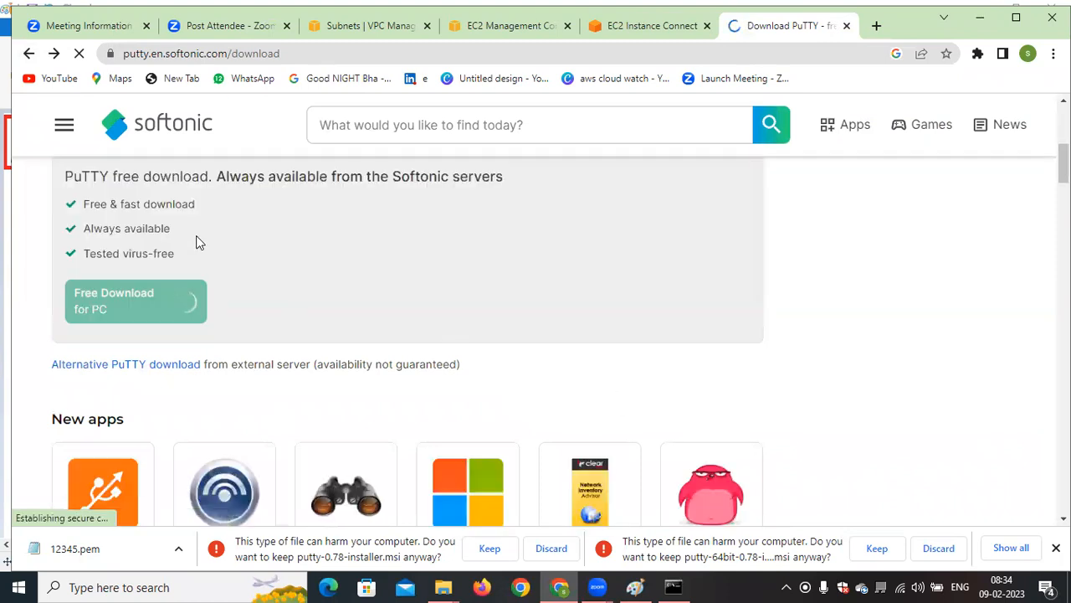
left_click(30, 56)
scroll(383, 359, "down", 4)
scroll(385, 358, "down", 5)
scroll(385, 358, "up", 6)
scroll(385, 359, "up", 6)
scroll(385, 358, "up", 1)
left_click(218, 352)
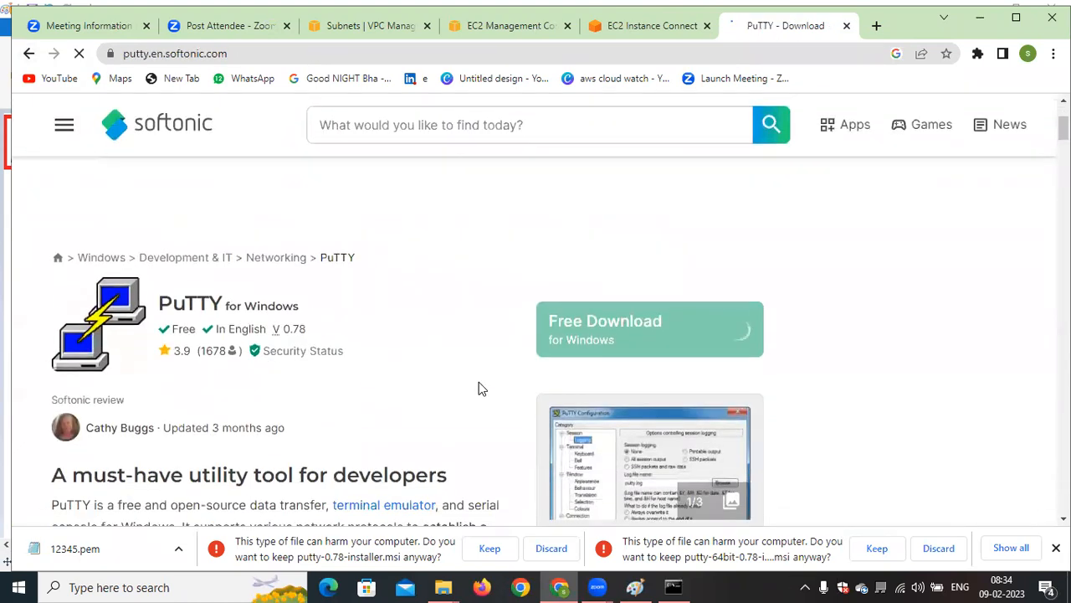
scroll(477, 381, "down", 12)
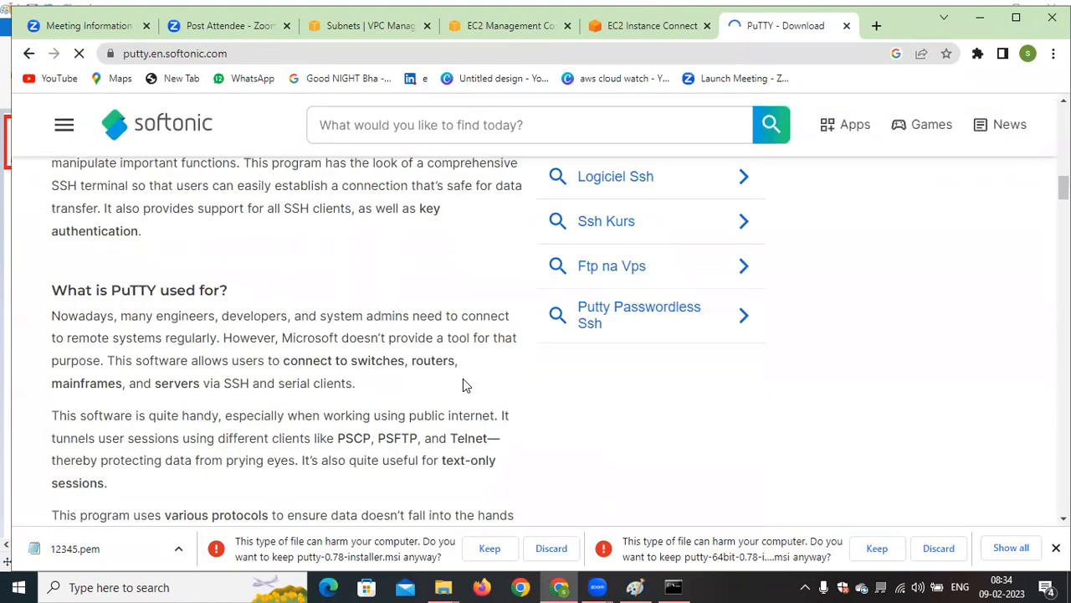
scroll(463, 379, "up", 12)
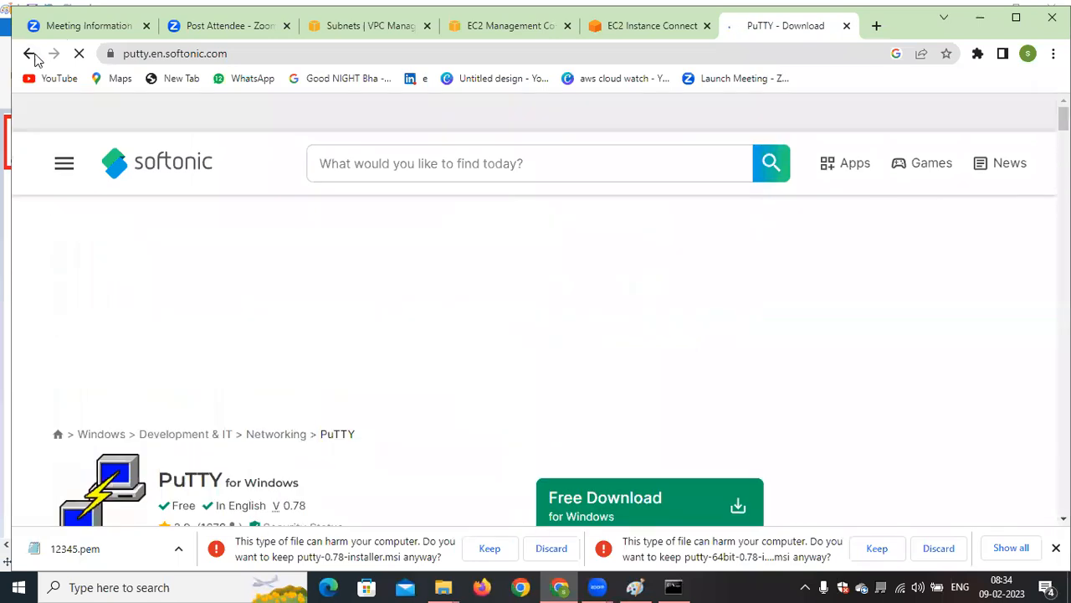
Return to the Google results for putty download and open the putty.org download page
left_click(31, 54)
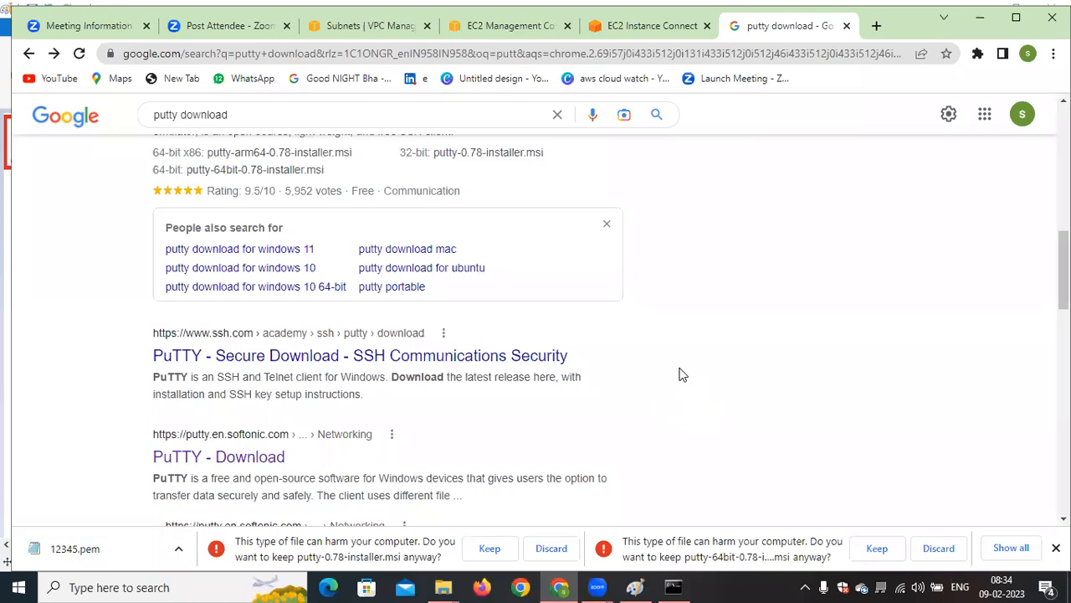
scroll(678, 375, "up", 8)
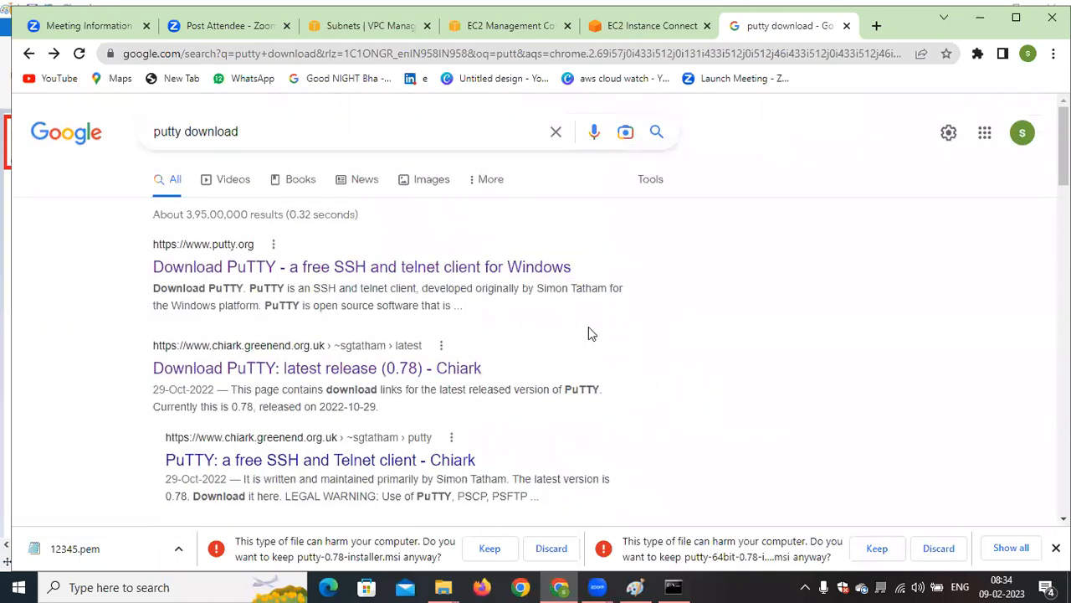
left_click(377, 269)
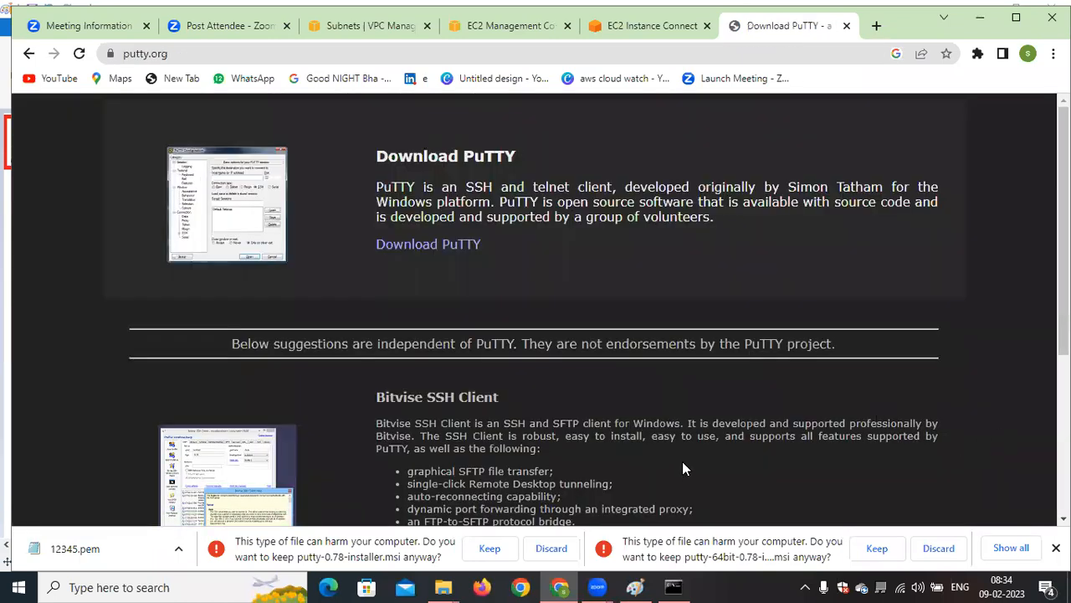
Switch to Paint to show the AWS EC2 instance purchasing diagram
left_click(634, 587)
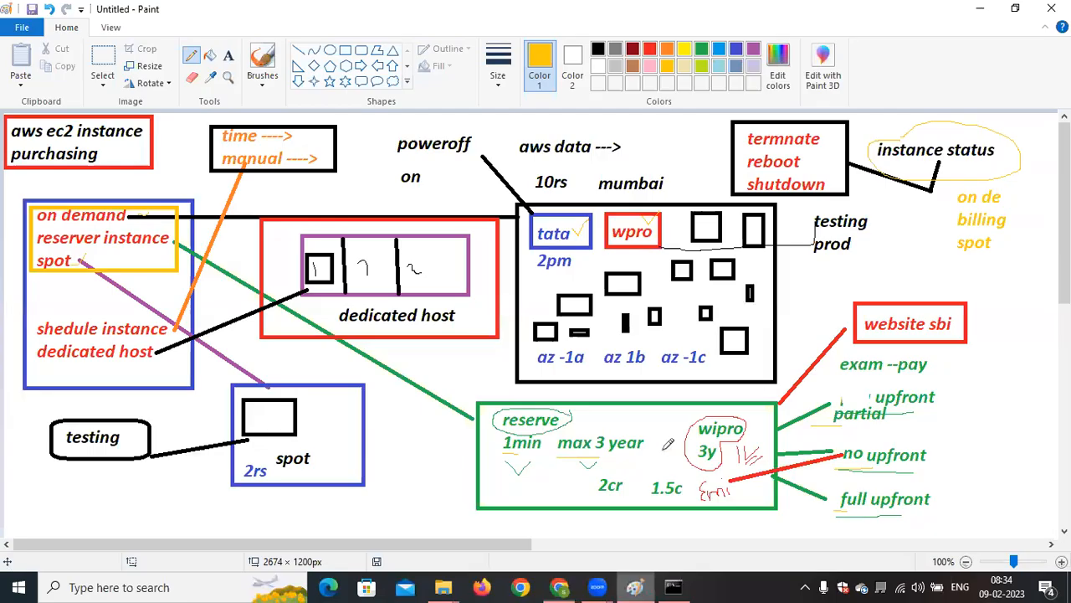